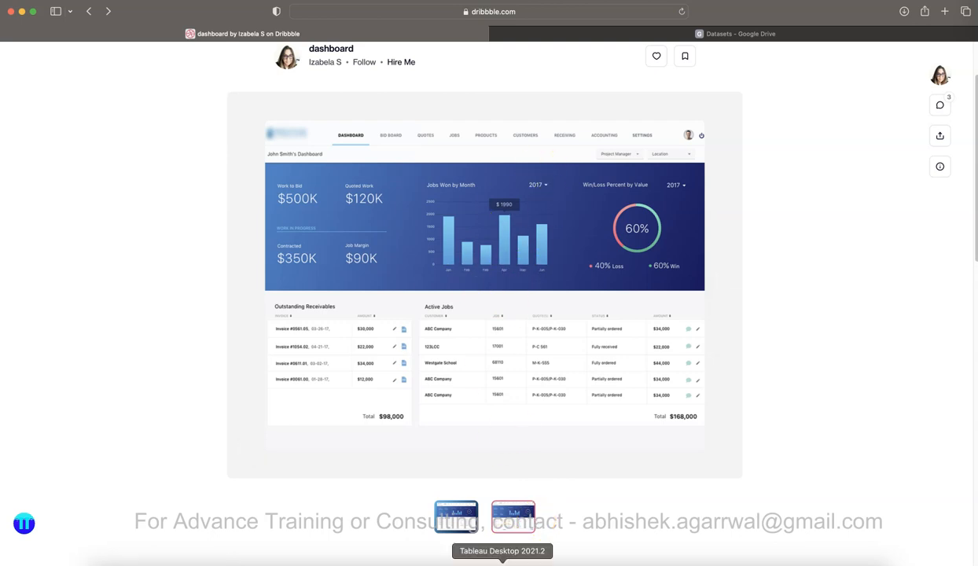
# Step: Switch to Tableau Desktop and compare the Project Management Dashboard's layout with the reference dashboard design on Dribbble
pyautogui.click(502, 560)
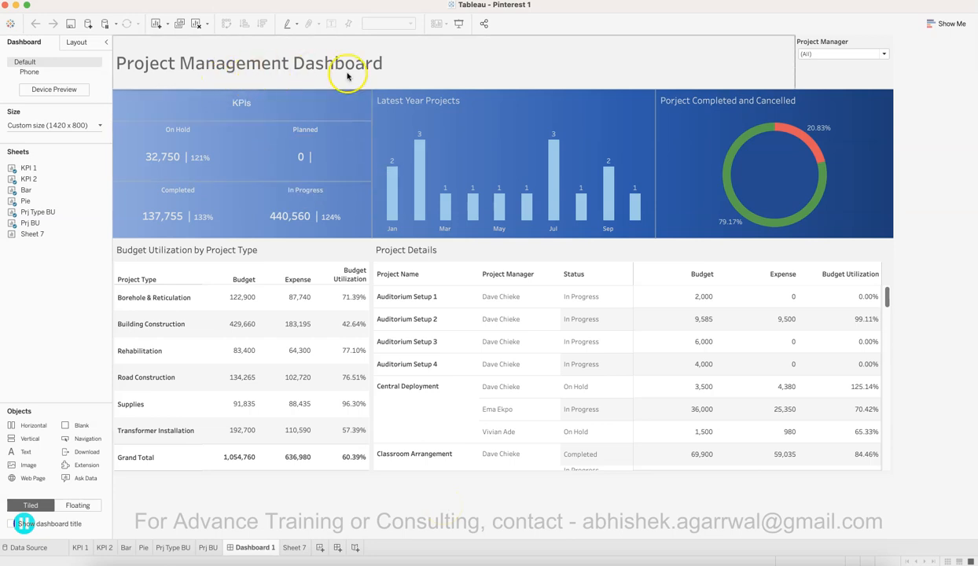
pyautogui.moveTo(282, 207)
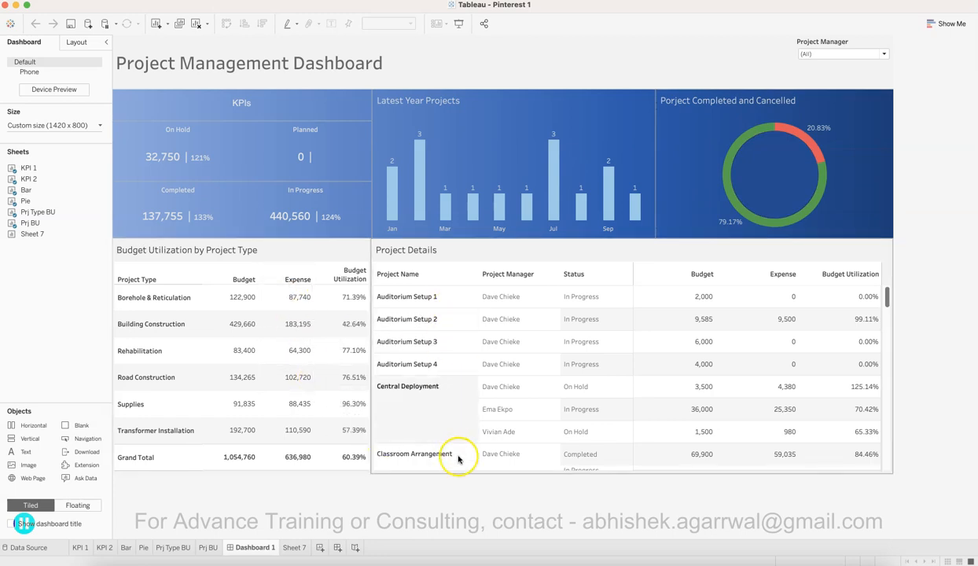
pyautogui.press('super+Tab')
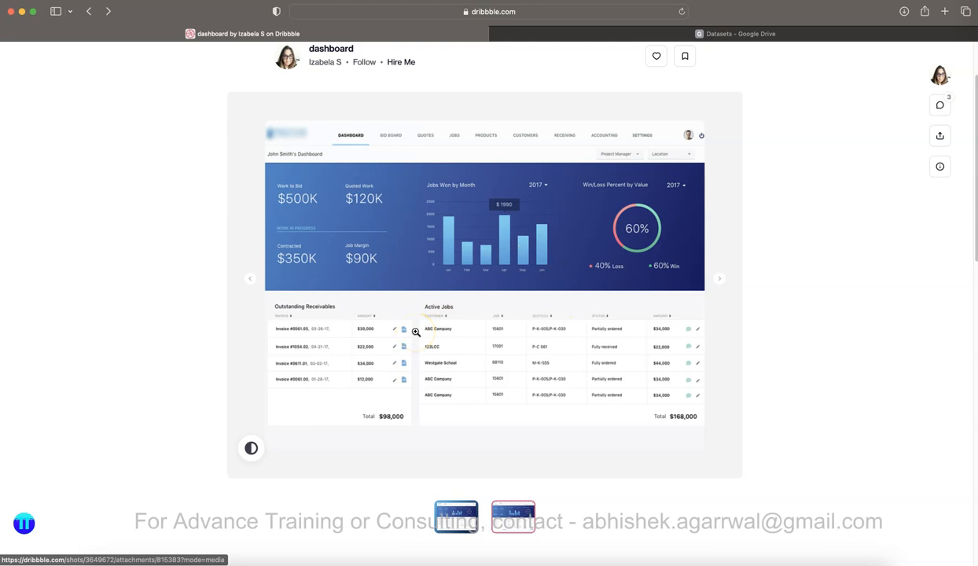
pyautogui.press('super')
pyautogui.press('super+Tab')
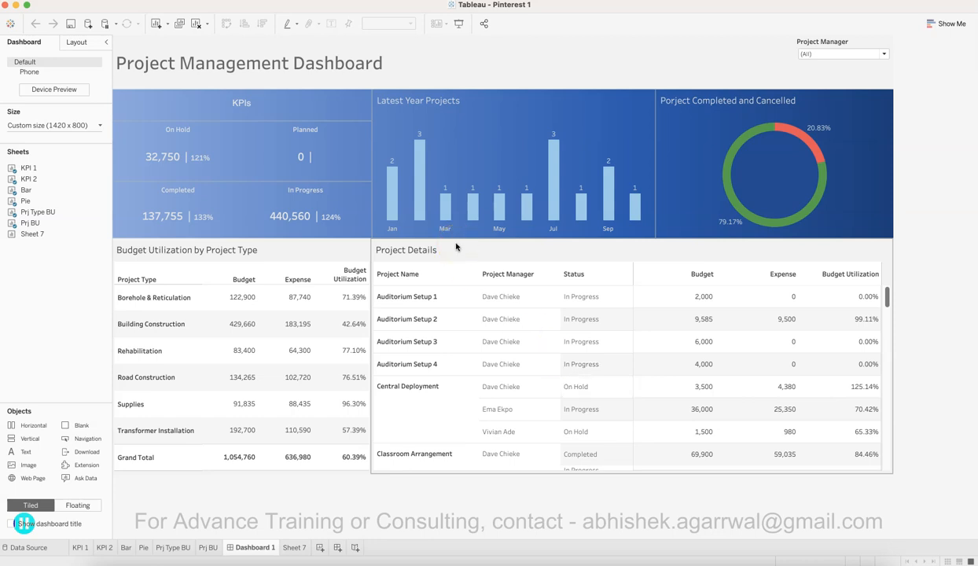
pyautogui.click(413, 274)
pyautogui.click(306, 129)
pyautogui.click(306, 86)
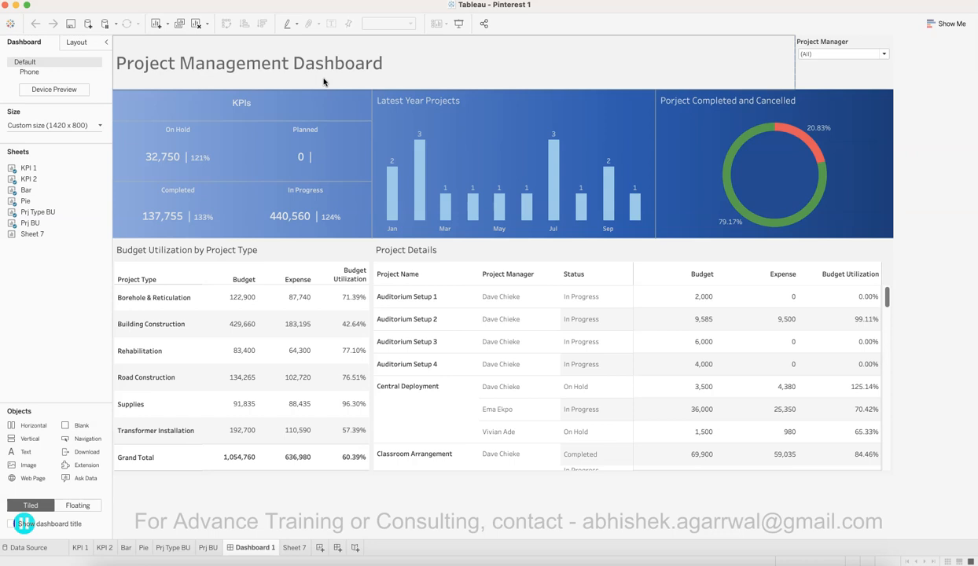
pyautogui.click(349, 154)
pyautogui.click(422, 257)
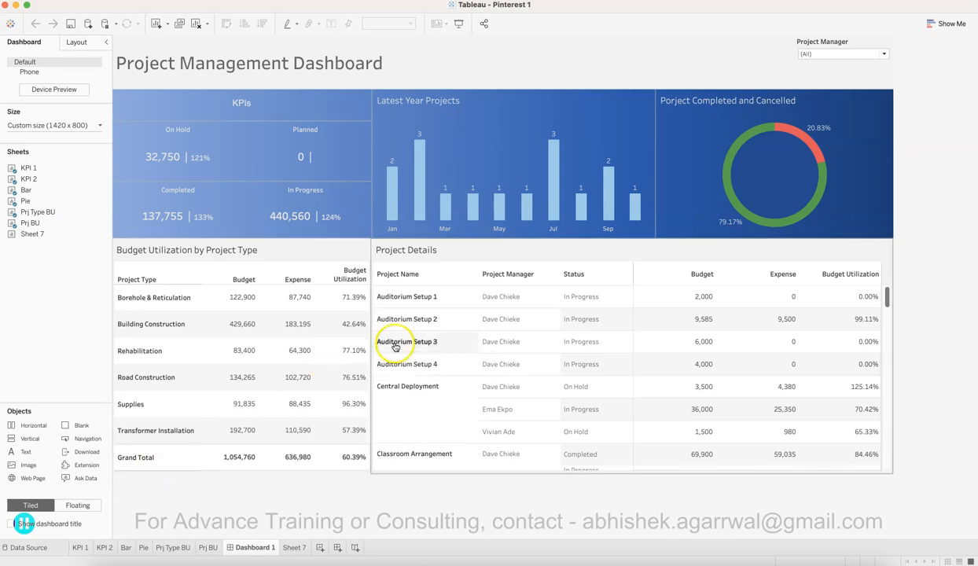
# Step: Switch to the browser and open the Datasets spreadsheet from the Google Drive Datasets folder to locate the Project Management link
pyautogui.click(282, 540)
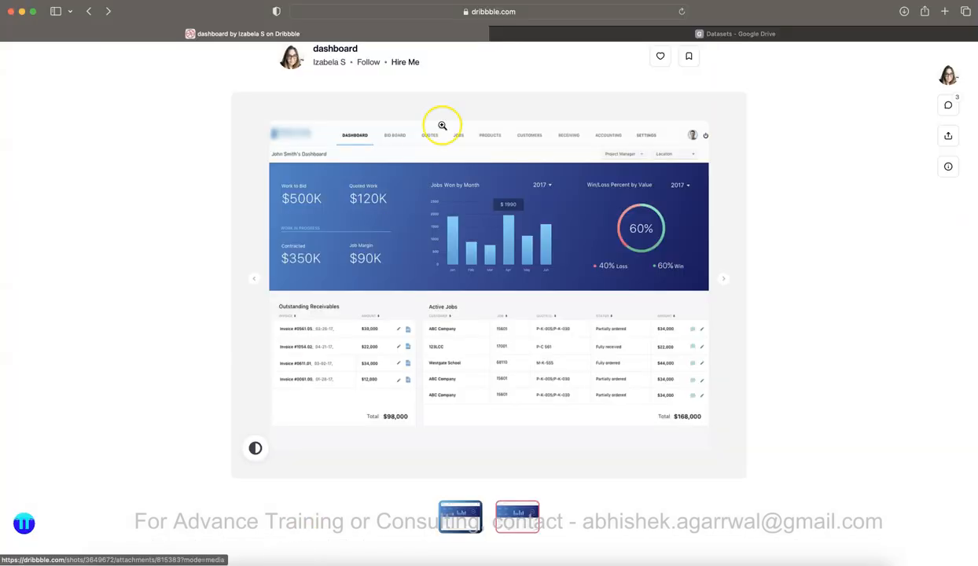
pyautogui.click(603, 36)
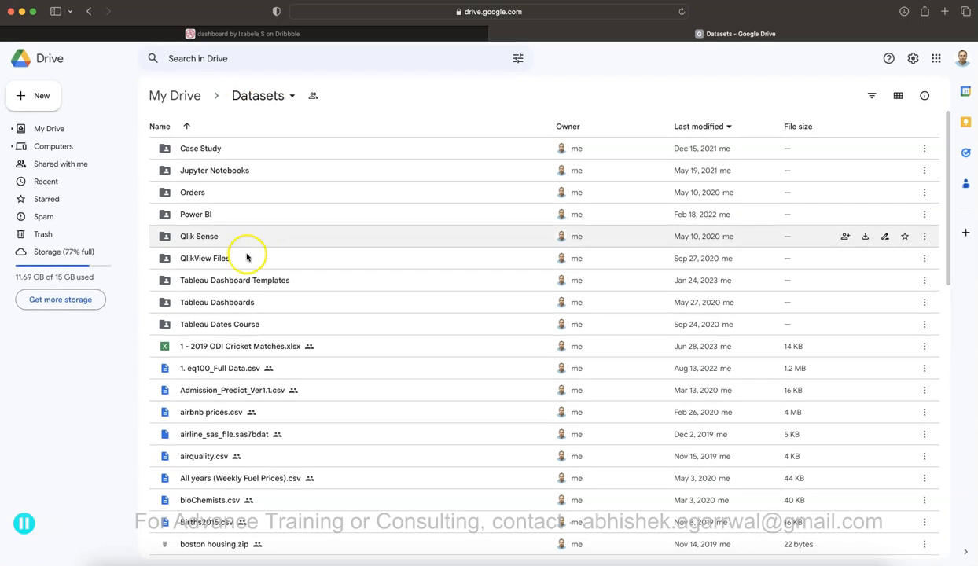
pyautogui.scroll(-5, 235, 357)
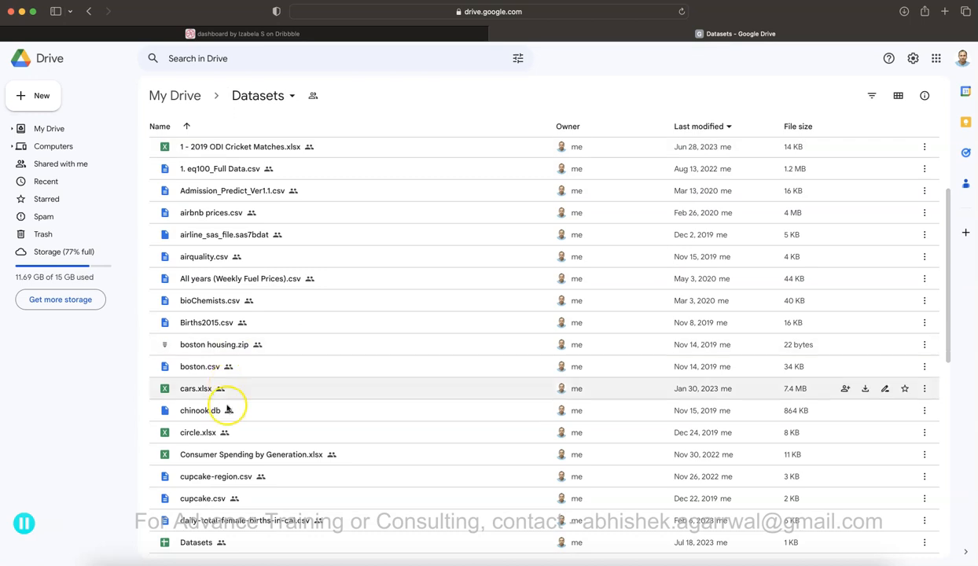
pyautogui.scroll(-2, 233, 401)
pyautogui.scroll(-2, 228, 410)
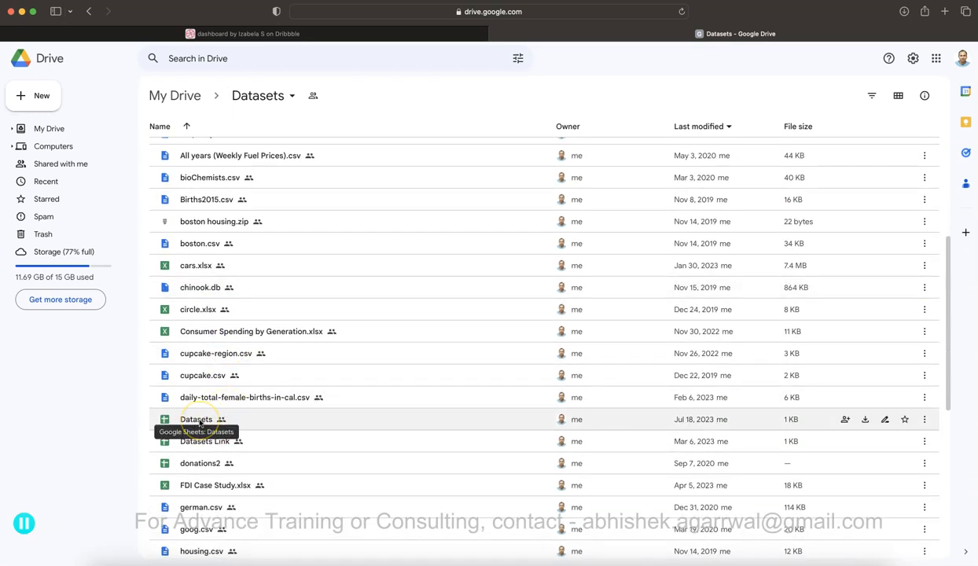
pyautogui.doubleClick(200, 424)
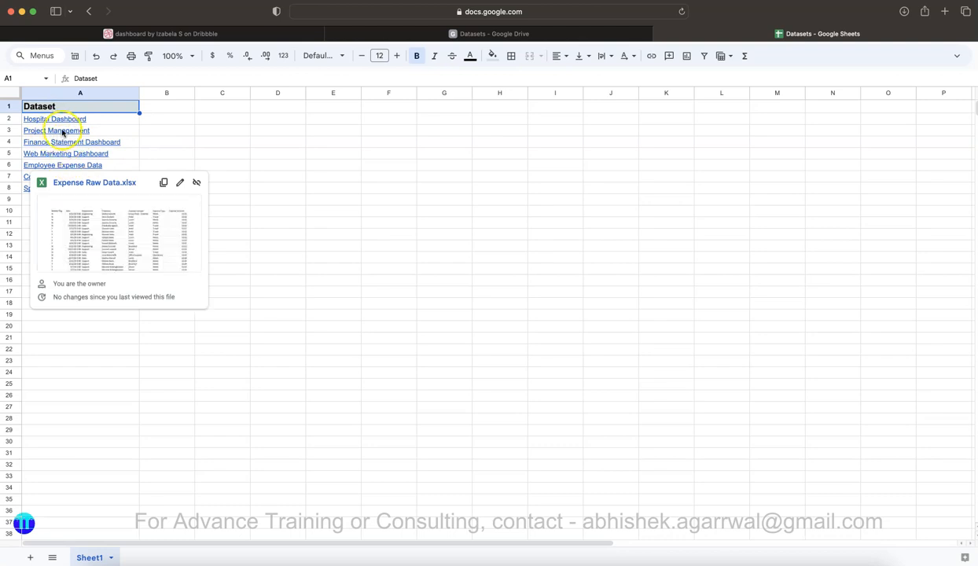
pyautogui.moveTo(61, 134)
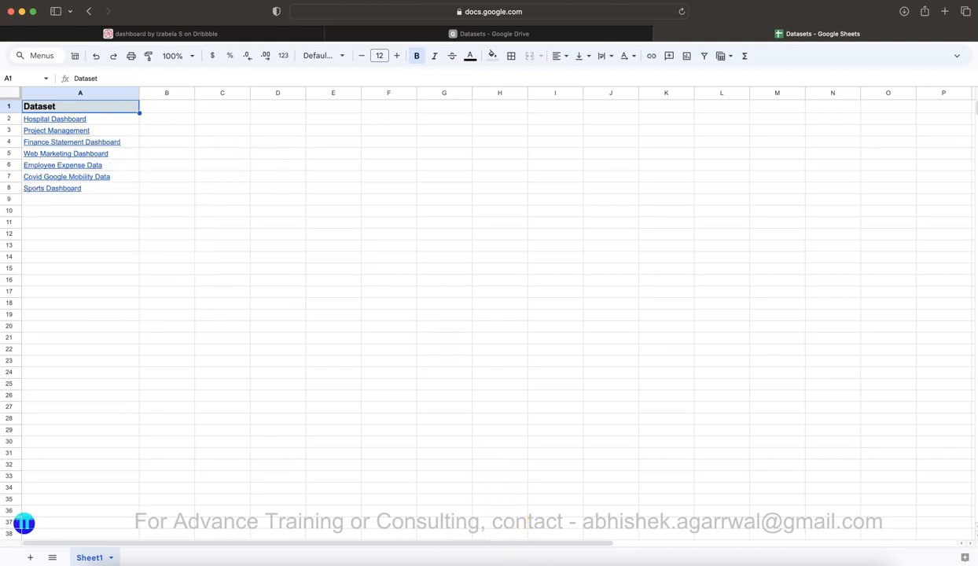
# Step: Switch back to Tableau Desktop and examine the columns of the Project Management Data source
pyautogui.click(502, 559)
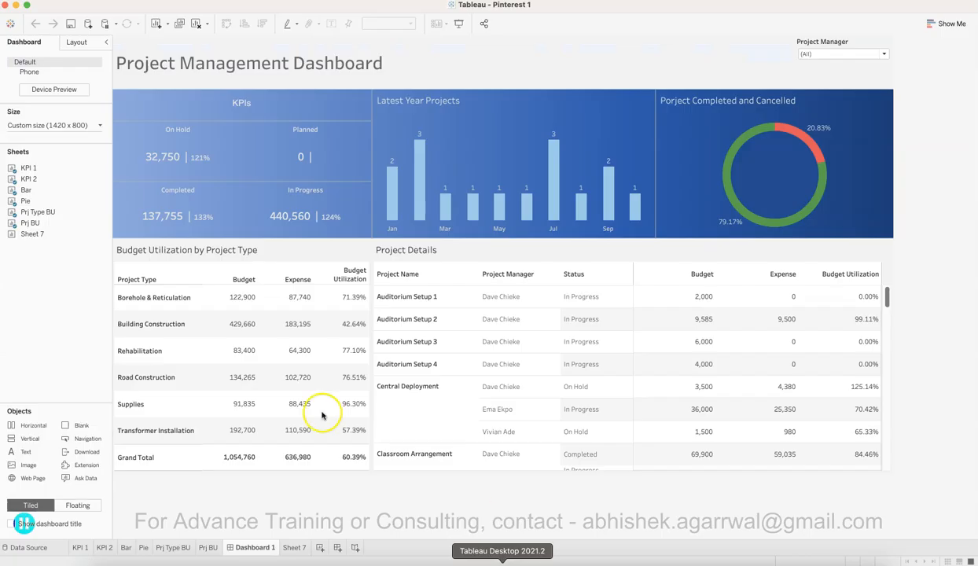
pyautogui.click(50, 548)
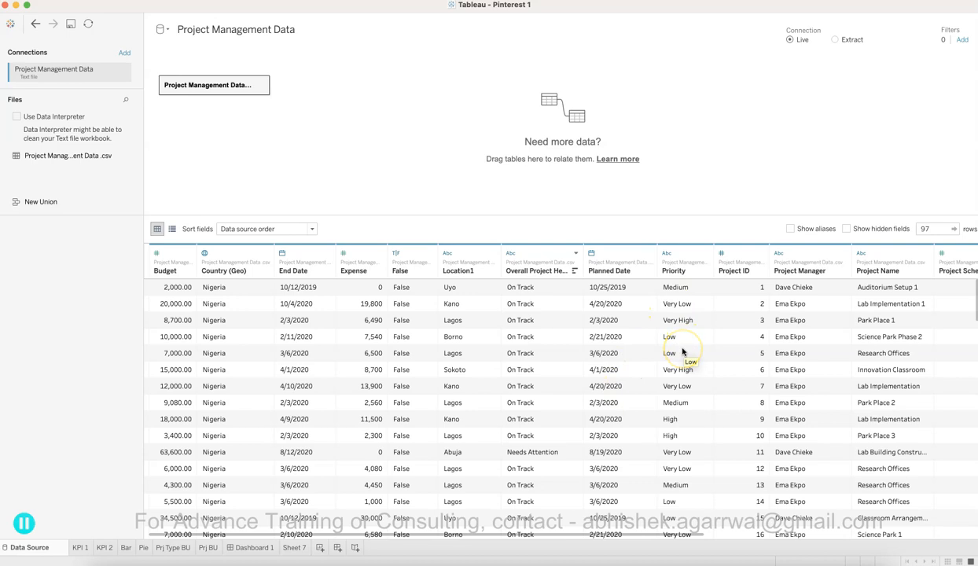
pyautogui.hscroll(3, 684, 315)
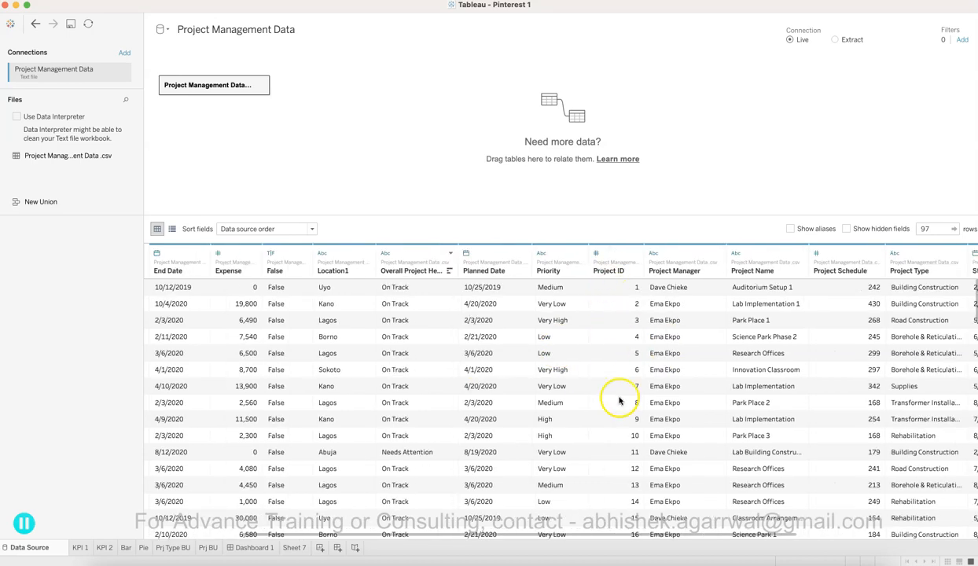
pyautogui.hscroll(5, 681, 343)
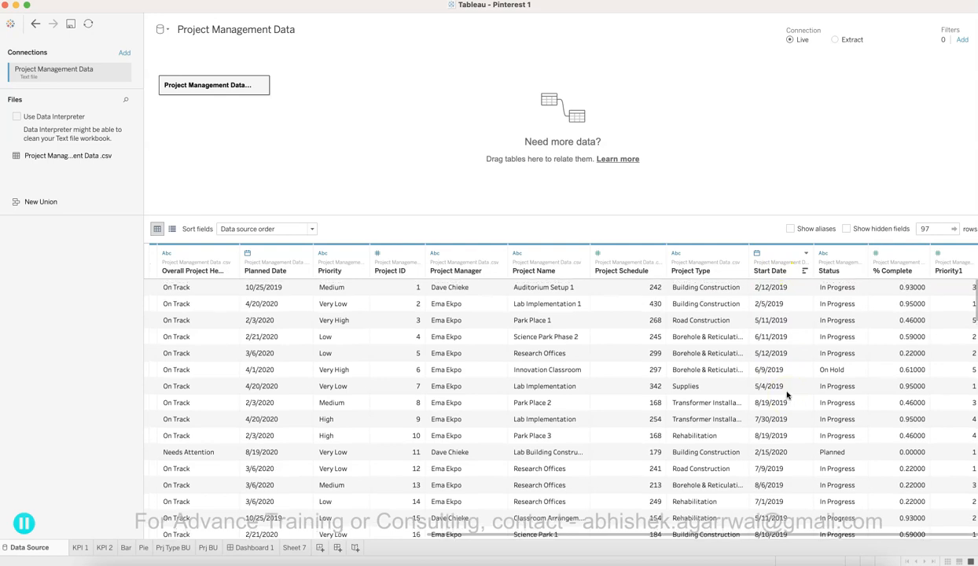
pyautogui.hscroll(-3, 798, 393)
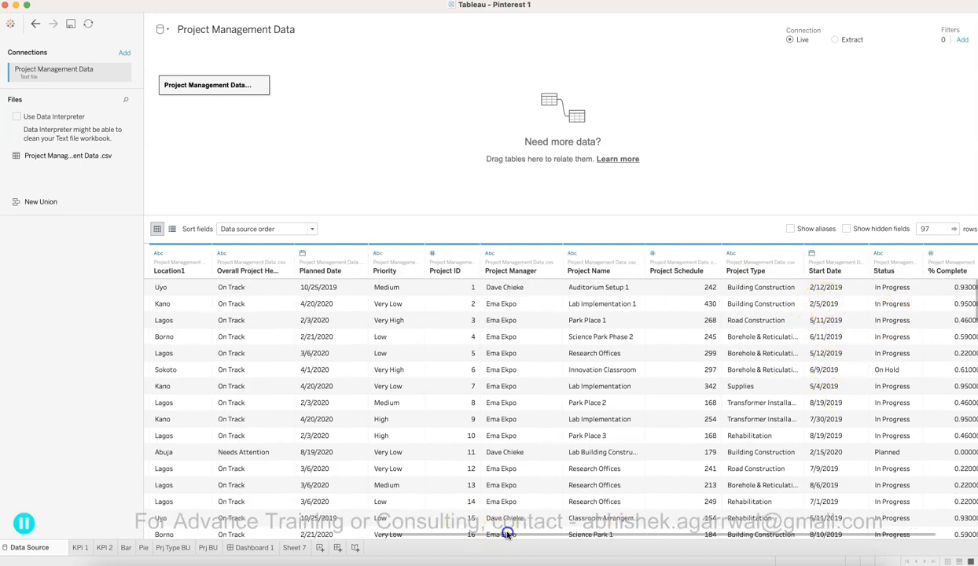
pyautogui.hscroll(2, 519, 538)
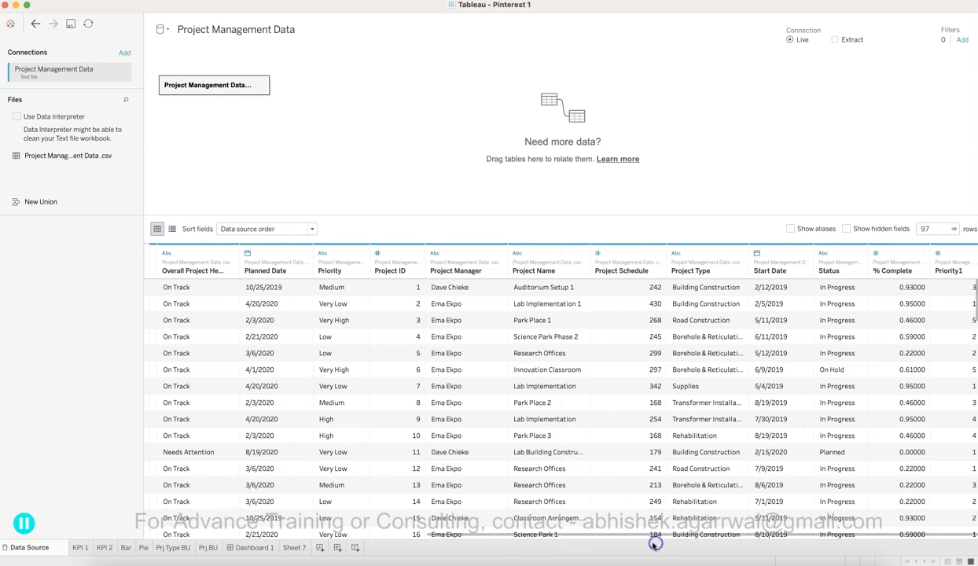
pyautogui.click(894, 476)
pyautogui.click(887, 322)
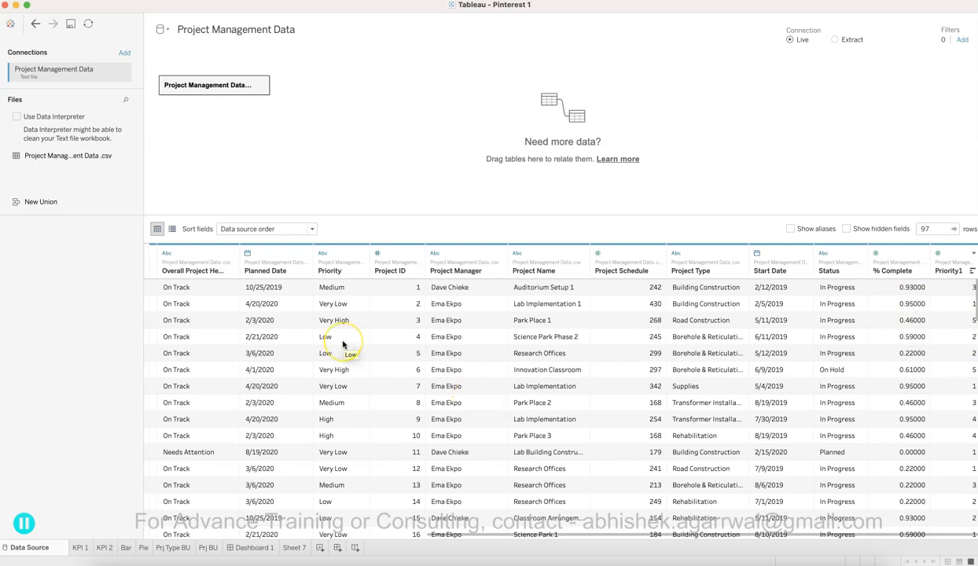
# Step: Check Dashboard 1 once more against the Dribbble reference design in the browser, and return to Tableau
pyautogui.click(247, 548)
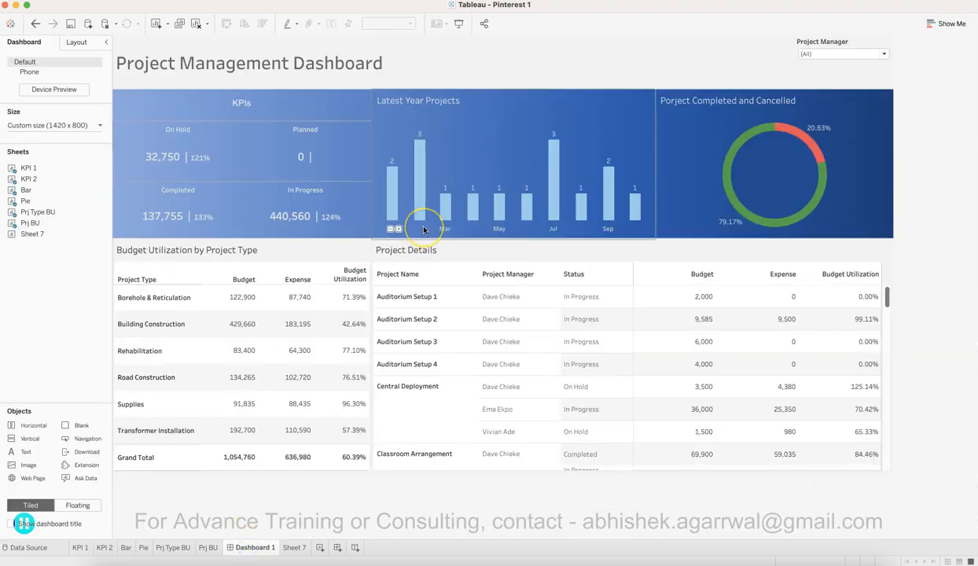
pyautogui.press('super+Tab')
pyautogui.click(280, 36)
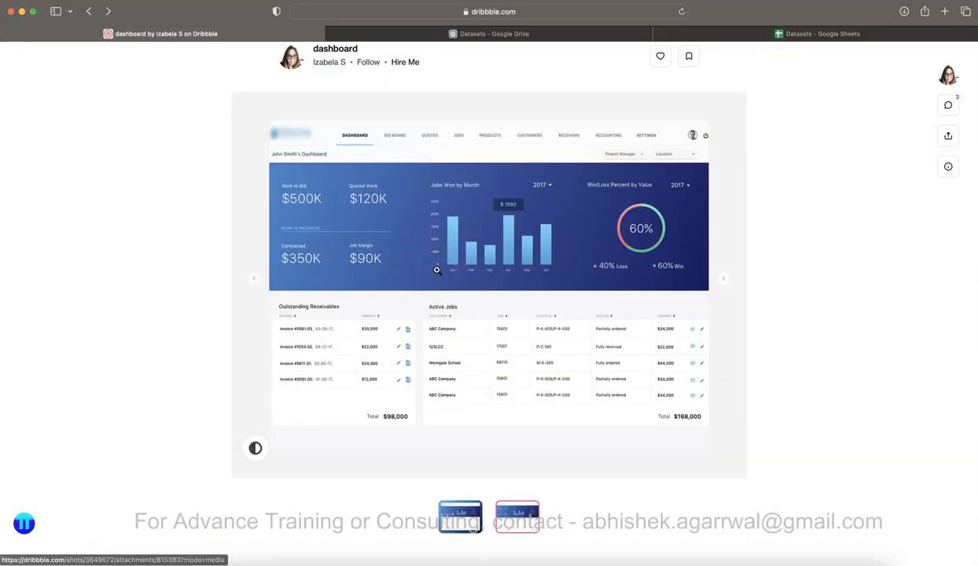
pyautogui.press('super+Tab')
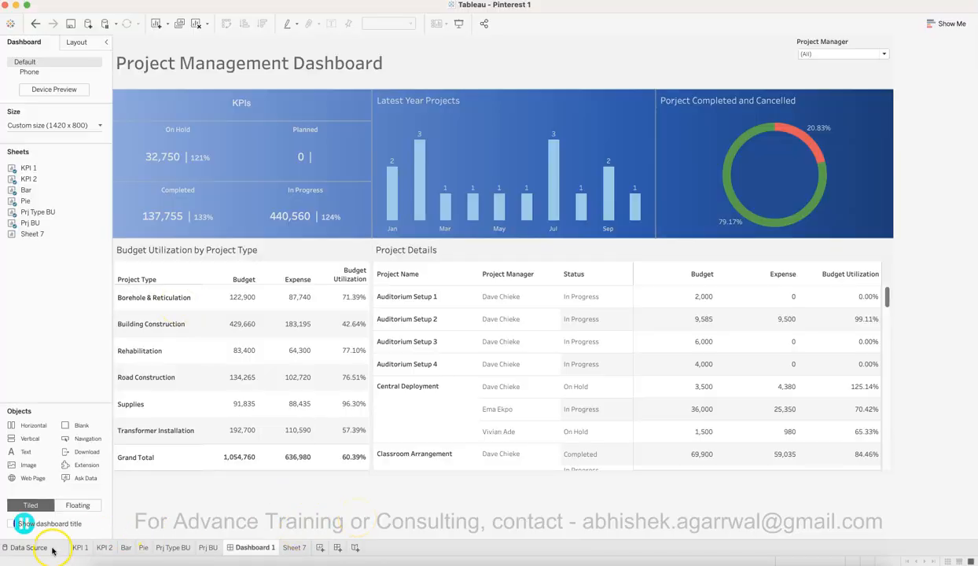
# Step: Add a new worksheet to the workbook and name it kpi1
pyautogui.click(321, 549)
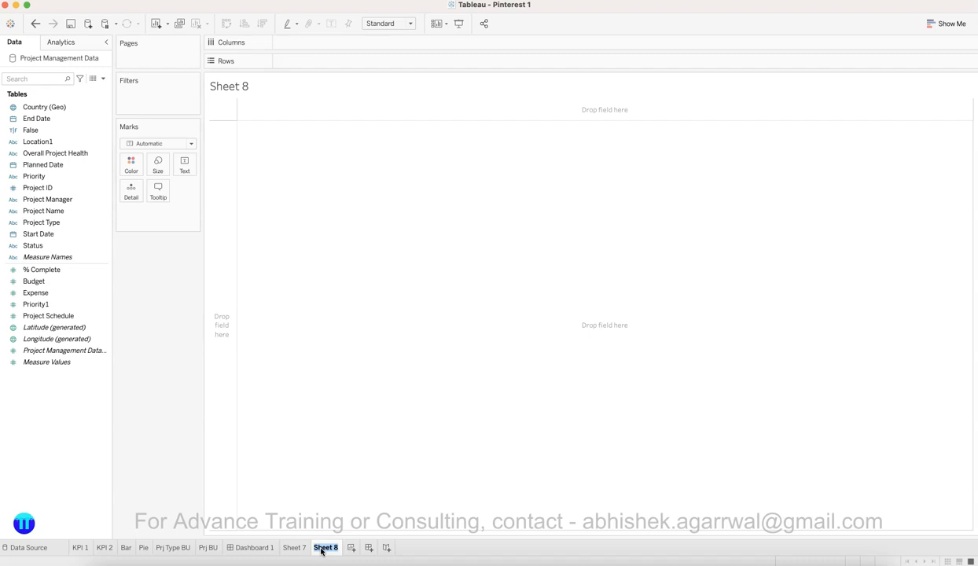
pyautogui.press('Return')
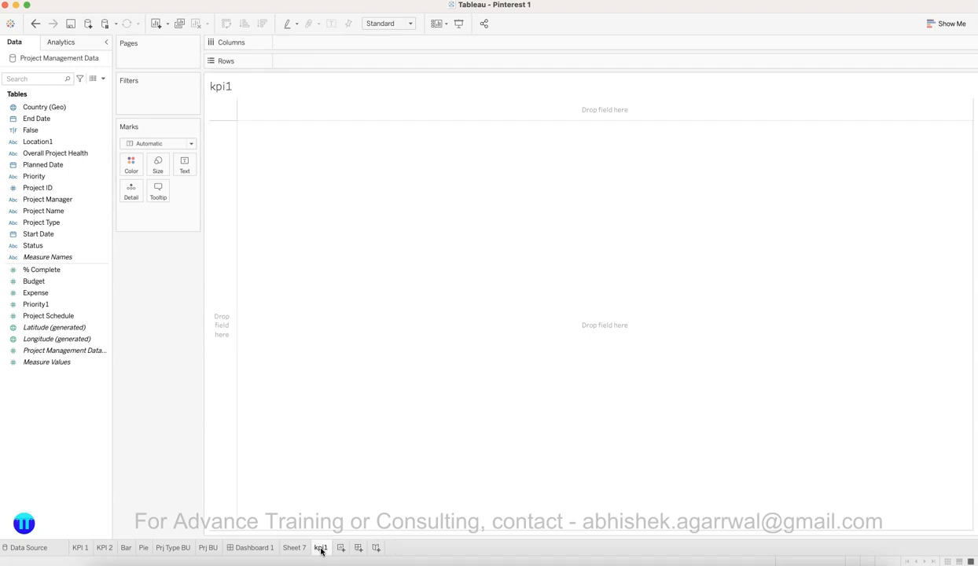
pyautogui.click(320, 311)
# Step: Examine the KPIs section of Dashboard 1 as the model for the new worksheet
pyautogui.click(240, 549)
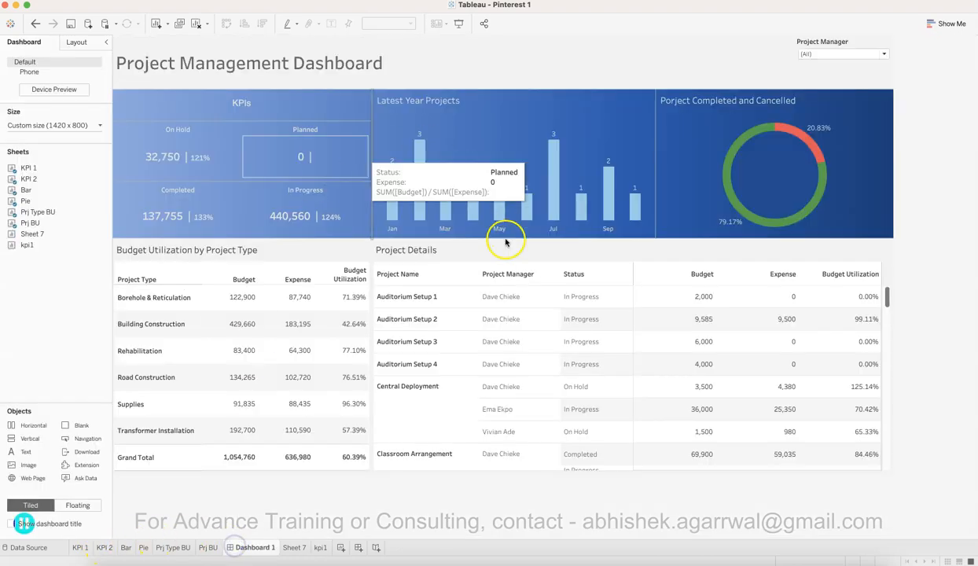
pyautogui.click(363, 225)
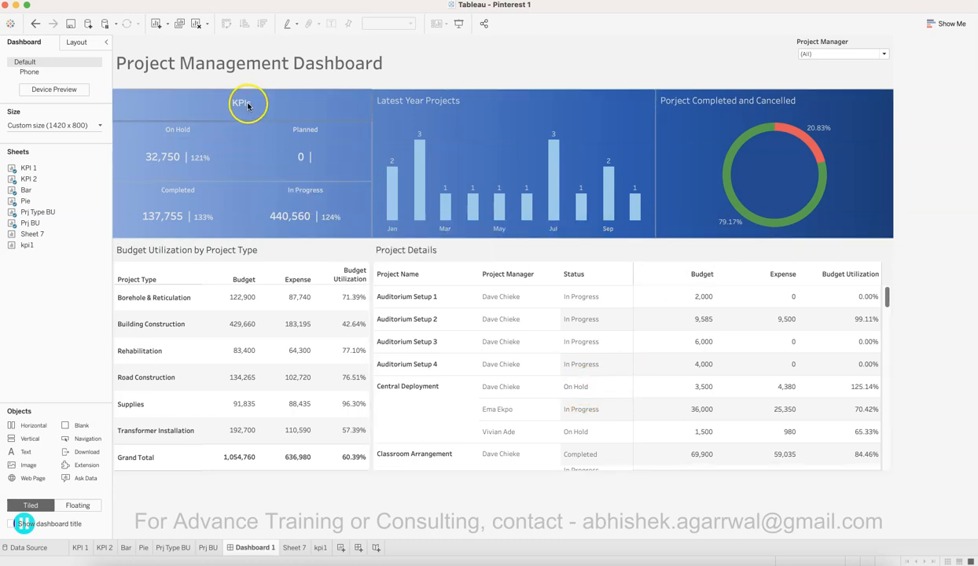
pyautogui.moveTo(161, 161)
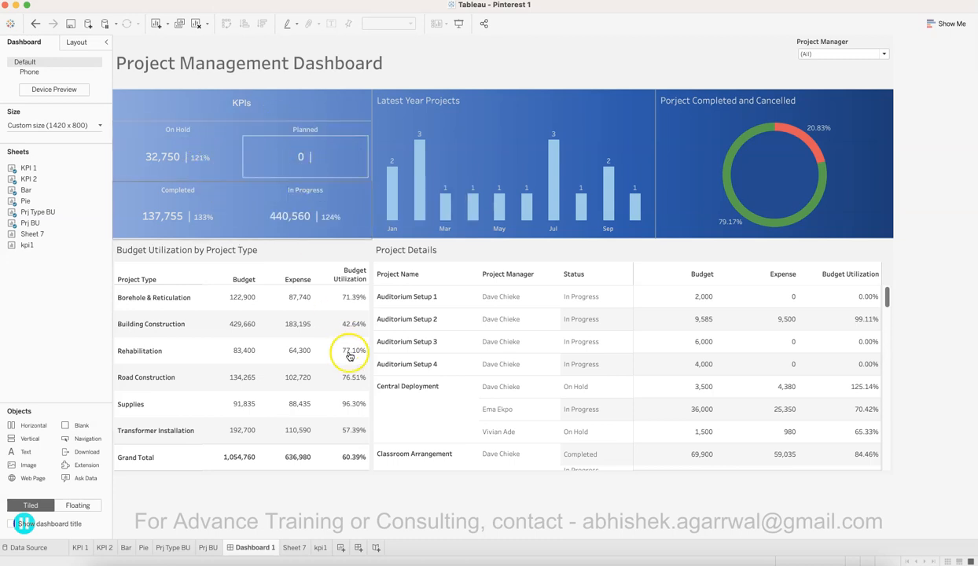
# Step: Place Status on Rows in the kpi1 worksheet and filter it to Completed, In Progress, On Hold and Planned, leaving out Cancelled
pyautogui.click(322, 547)
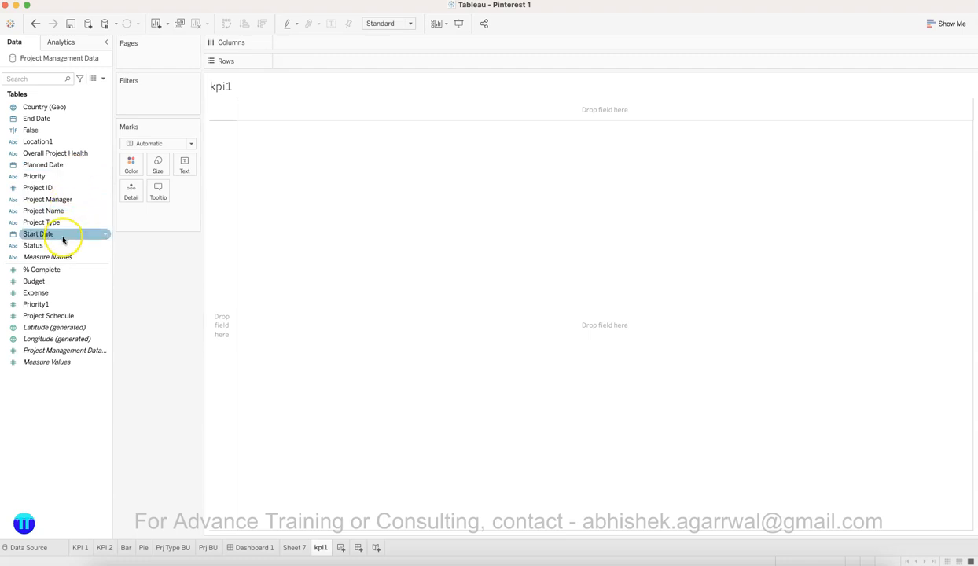
pyautogui.moveTo(61, 246); pyautogui.dragTo(325, 59)
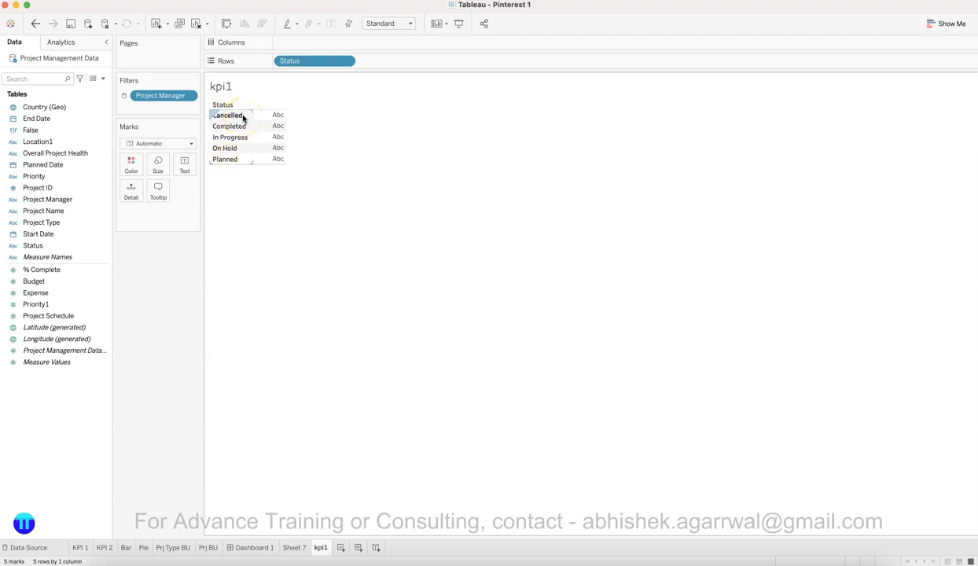
pyautogui.click(347, 64)
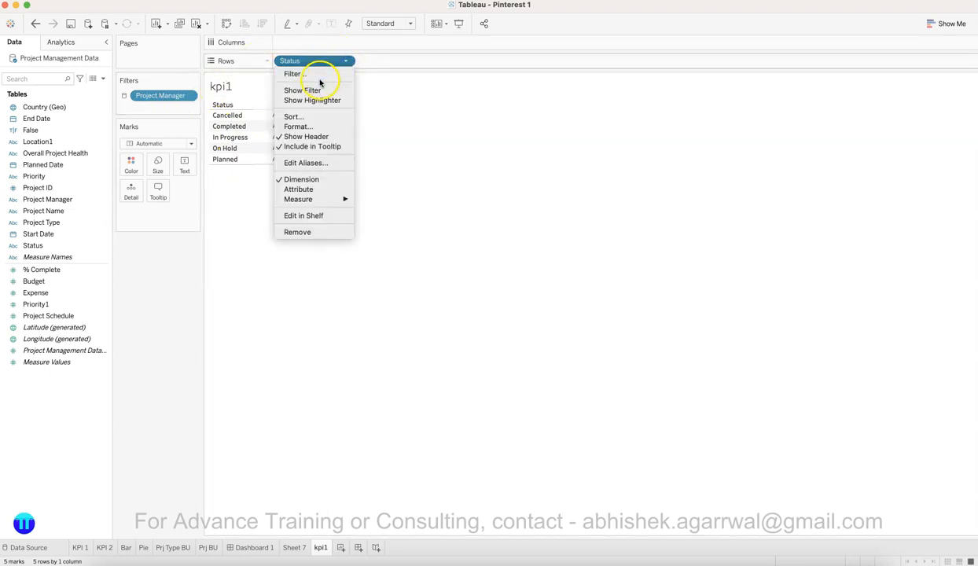
pyautogui.click(318, 74)
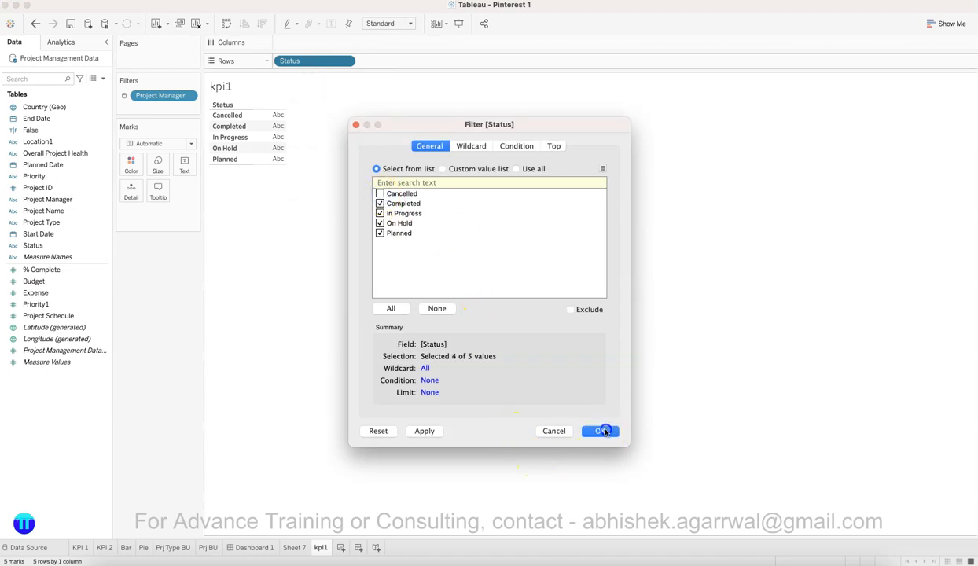
pyautogui.click(602, 431)
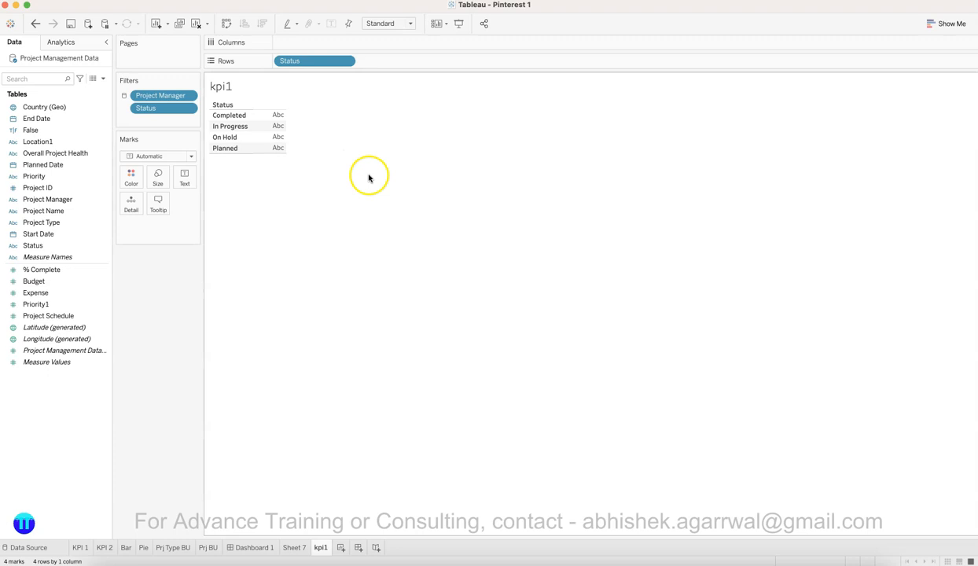
# Step: Move the Status field from Rows to Columns and fit the kpi1 worksheet to Entire View
pyautogui.moveTo(320, 70); pyautogui.dragTo(328, 42)
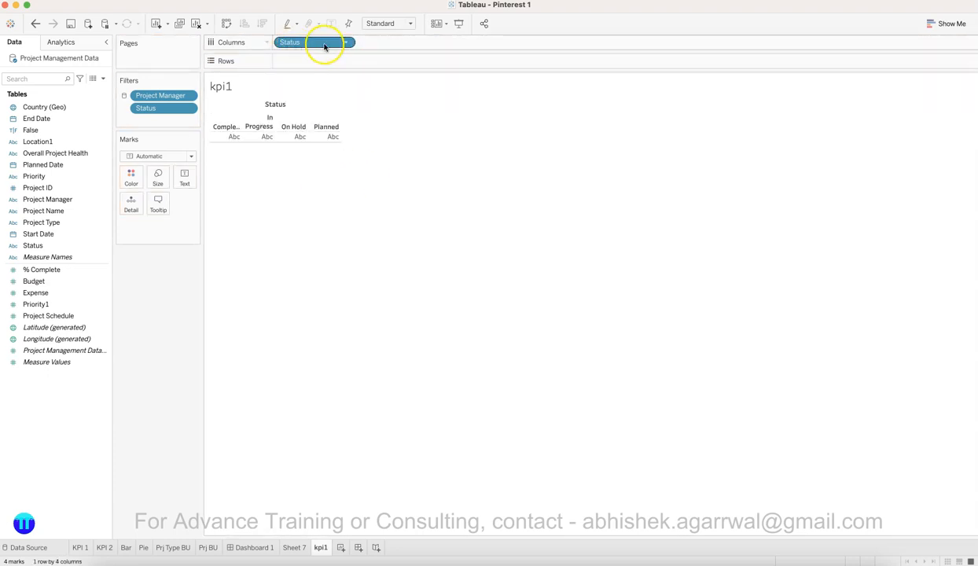
pyautogui.click(226, 128)
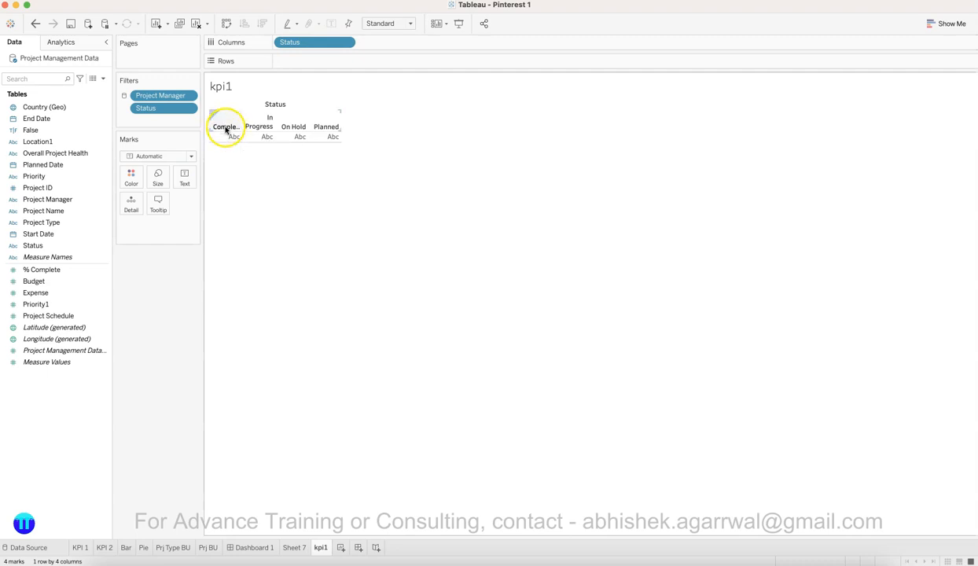
pyautogui.click(393, 23)
pyautogui.click(386, 60)
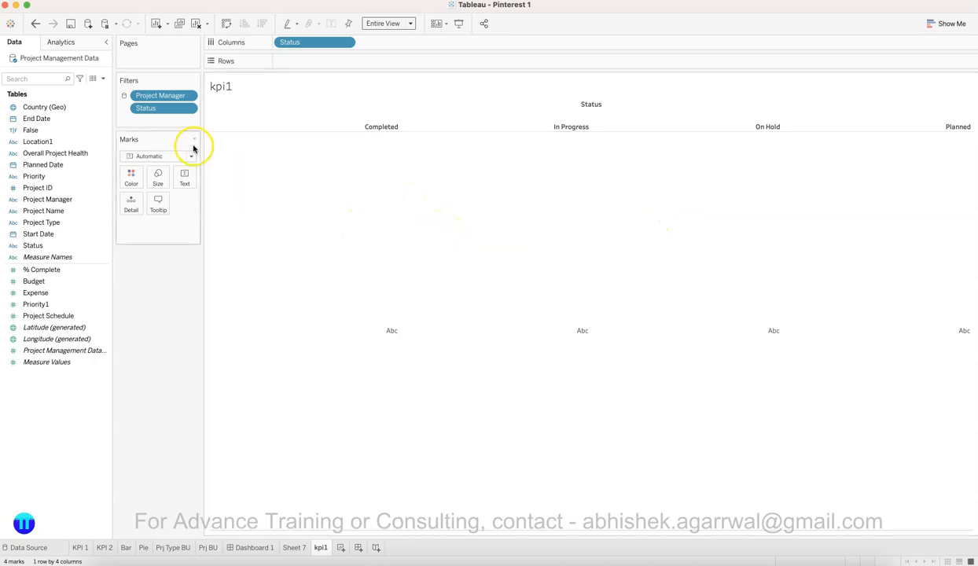
# Step: Narrow the Status filter on kpi1 to Completed and In Progress, excluding On Hold and Planned
pyautogui.click(188, 108)
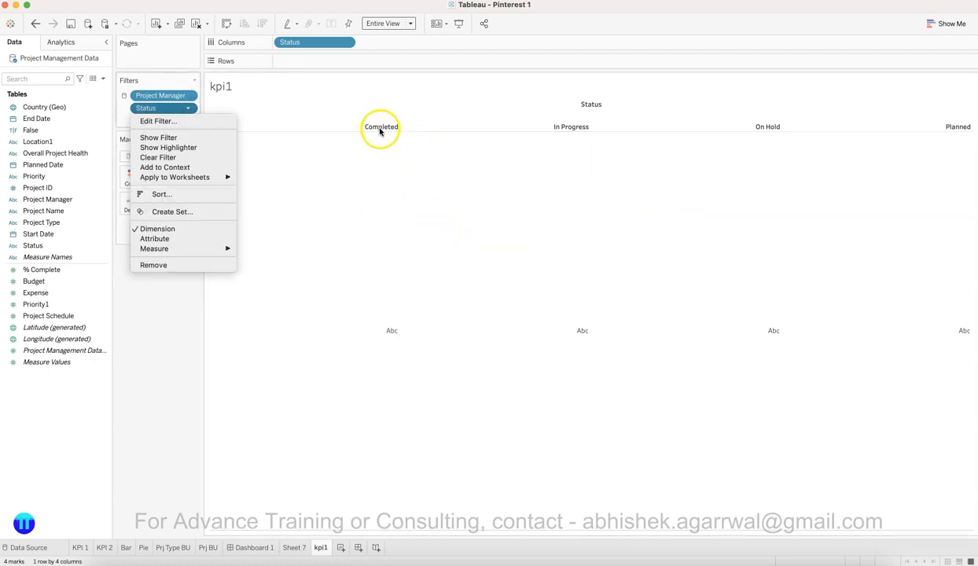
pyautogui.click(161, 125)
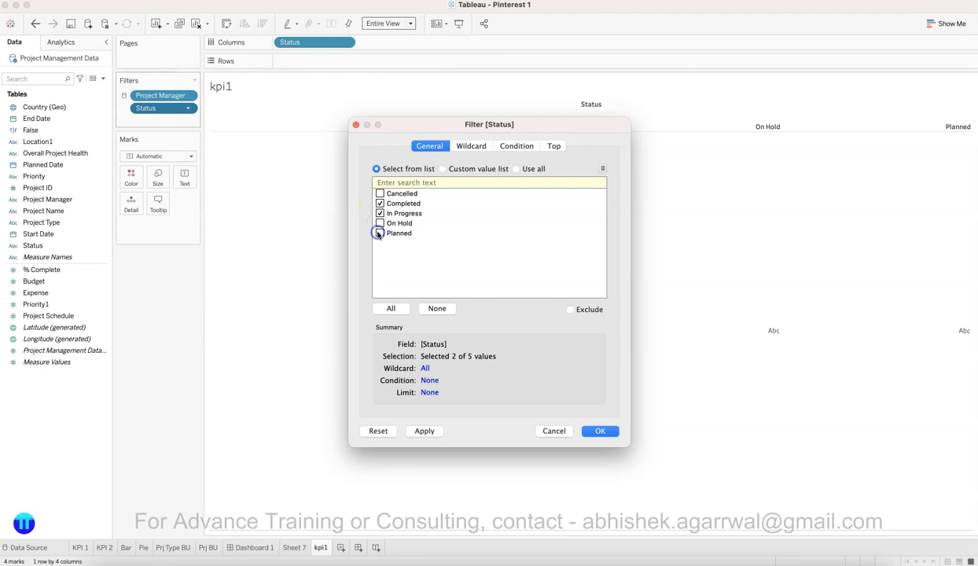
pyautogui.click(598, 431)
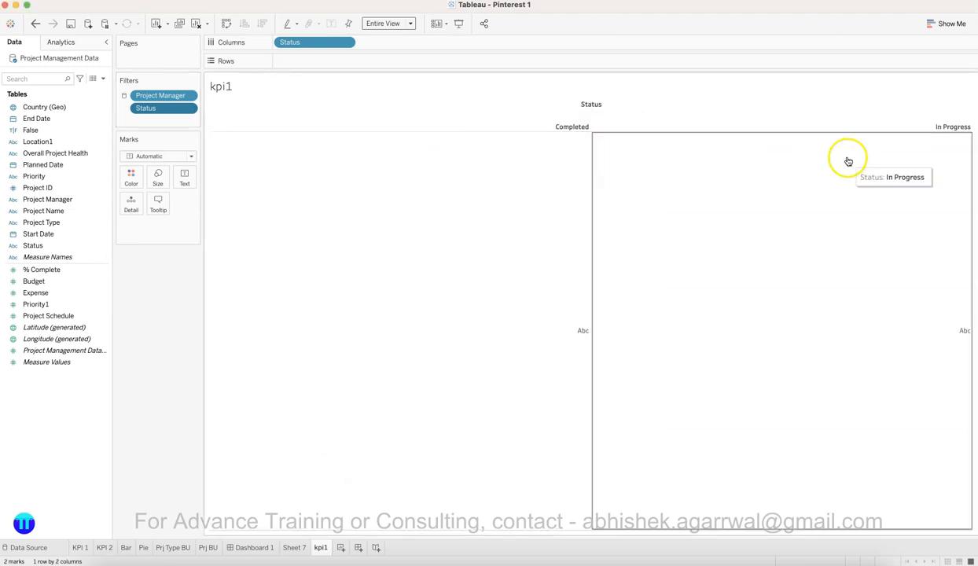
pyautogui.click(245, 188)
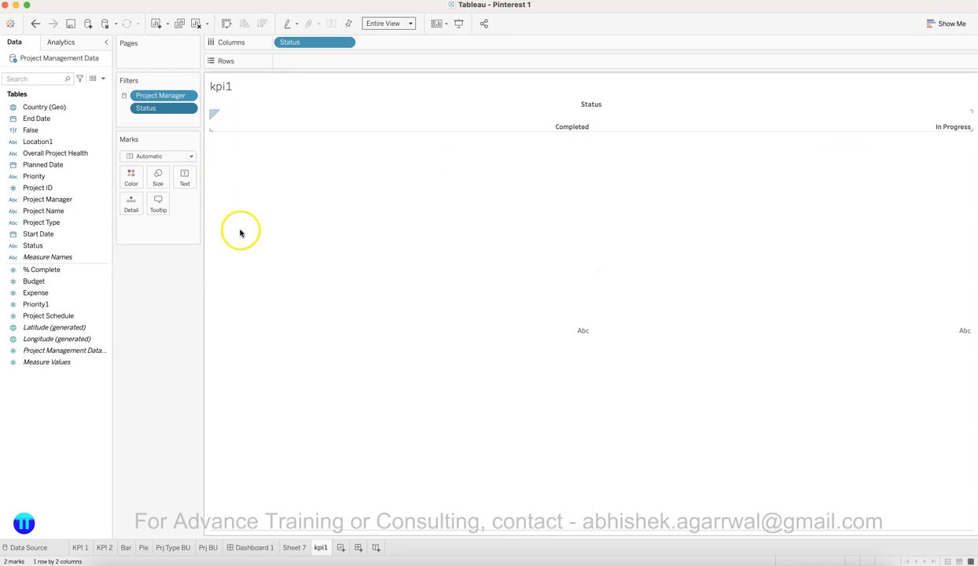
# Step: Add the Budget and Expense measures as text labels for each status in kpi1
pyautogui.click(58, 233)
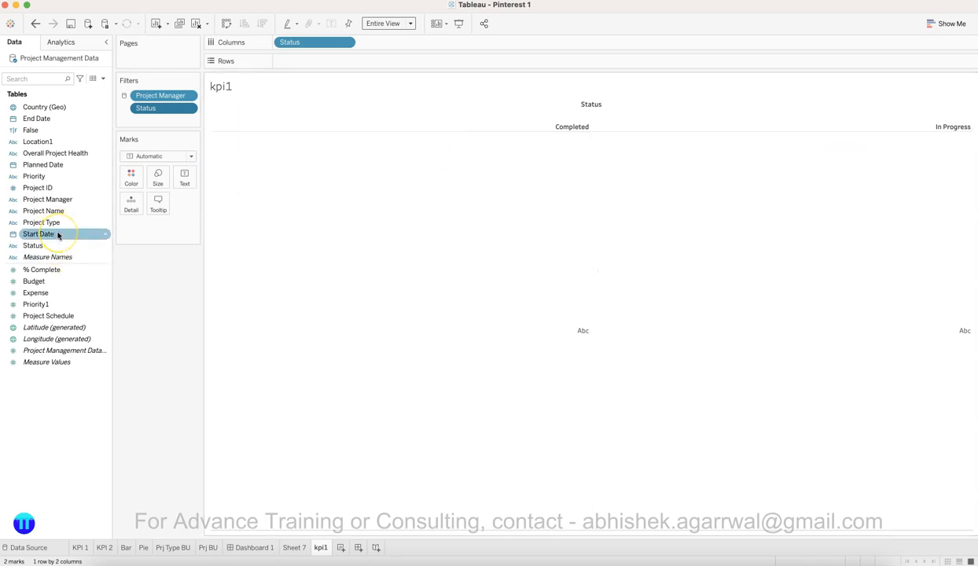
pyautogui.click(56, 295)
pyautogui.moveTo(44, 281); pyautogui.dragTo(175, 181)
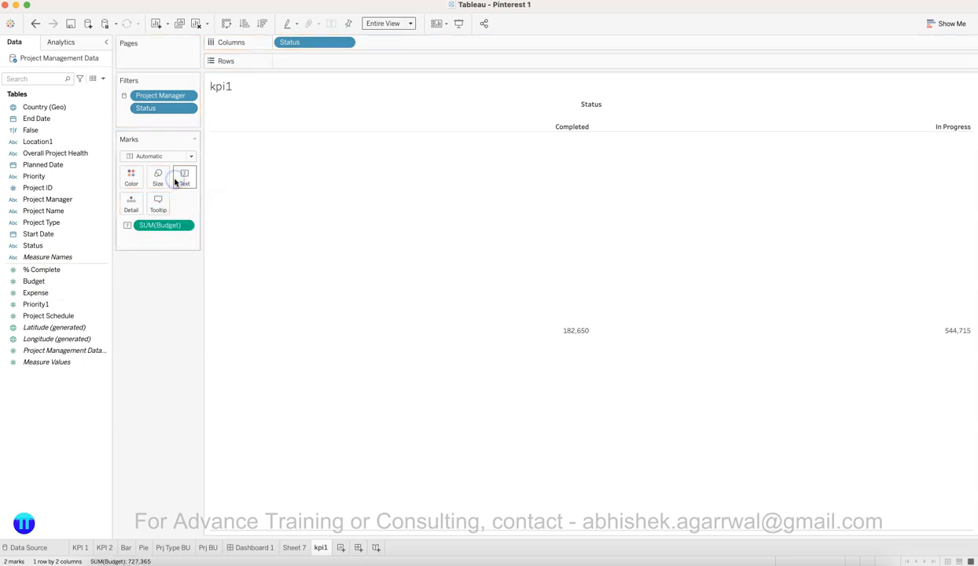
pyautogui.click(45, 284)
pyautogui.moveTo(43, 292); pyautogui.dragTo(185, 181)
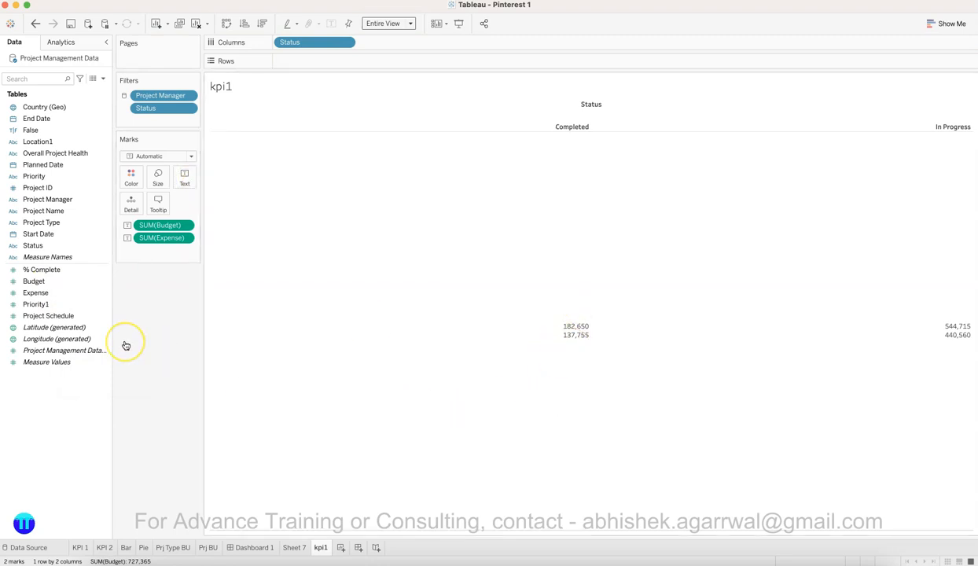
pyautogui.click(252, 548)
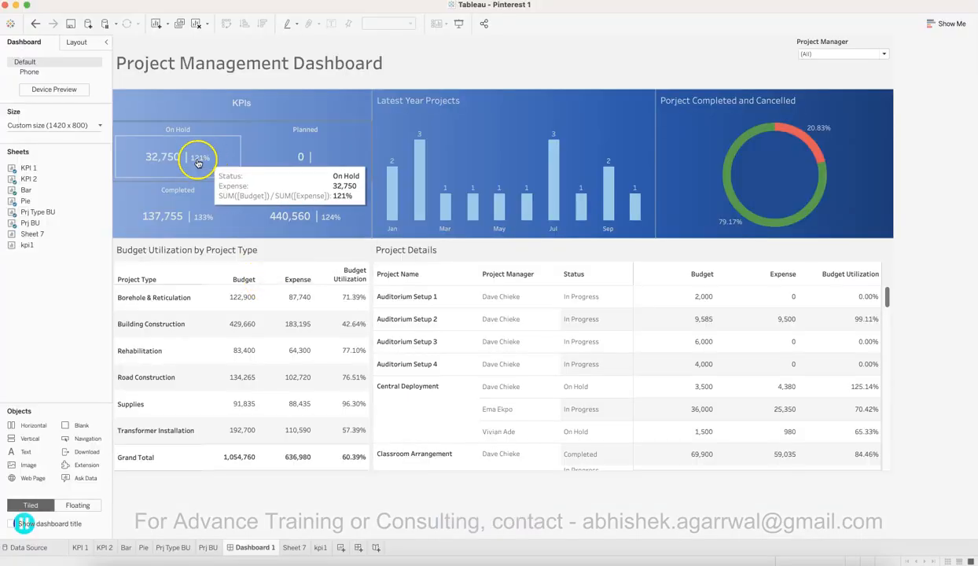
pyautogui.click(320, 548)
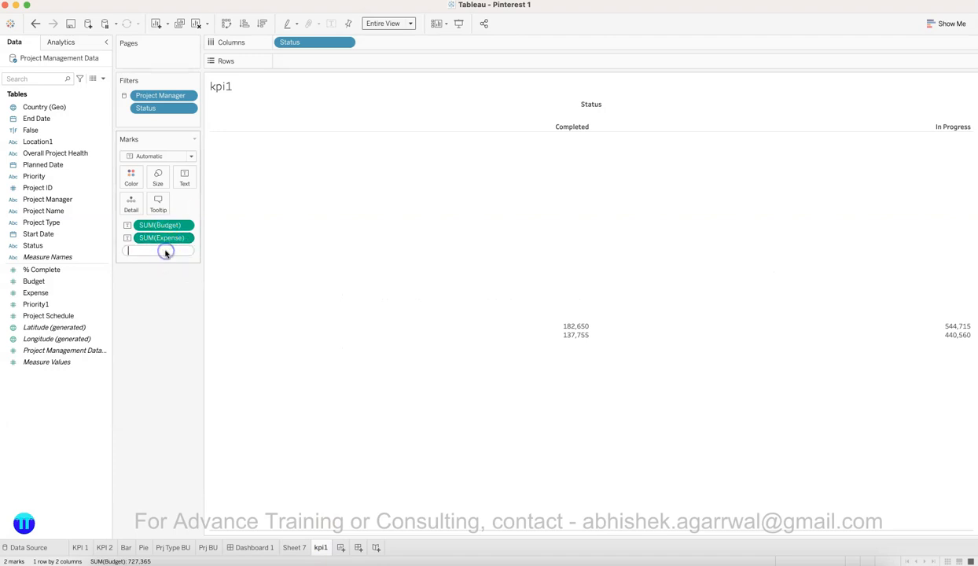
pyautogui.write('SUM(b')
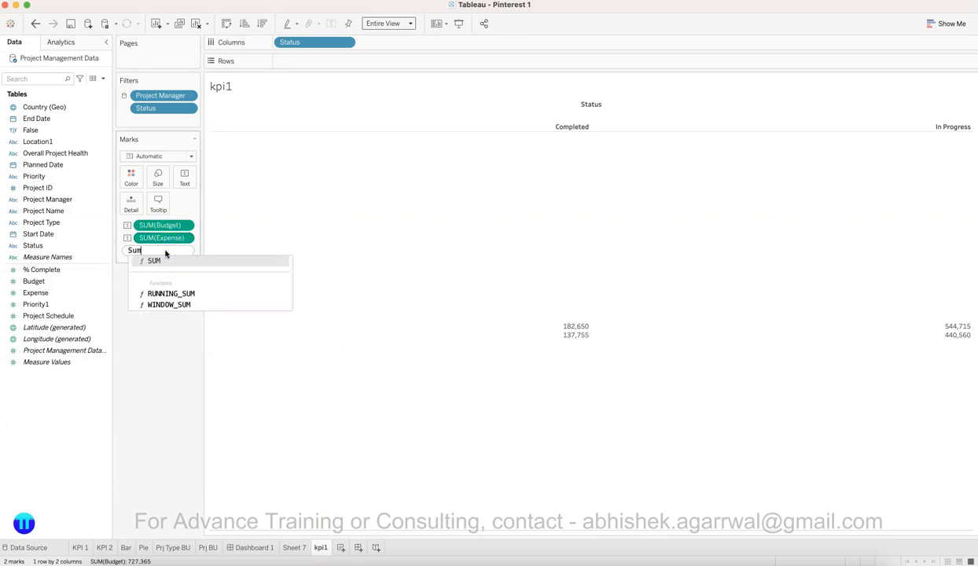
pyautogui.write('ud')
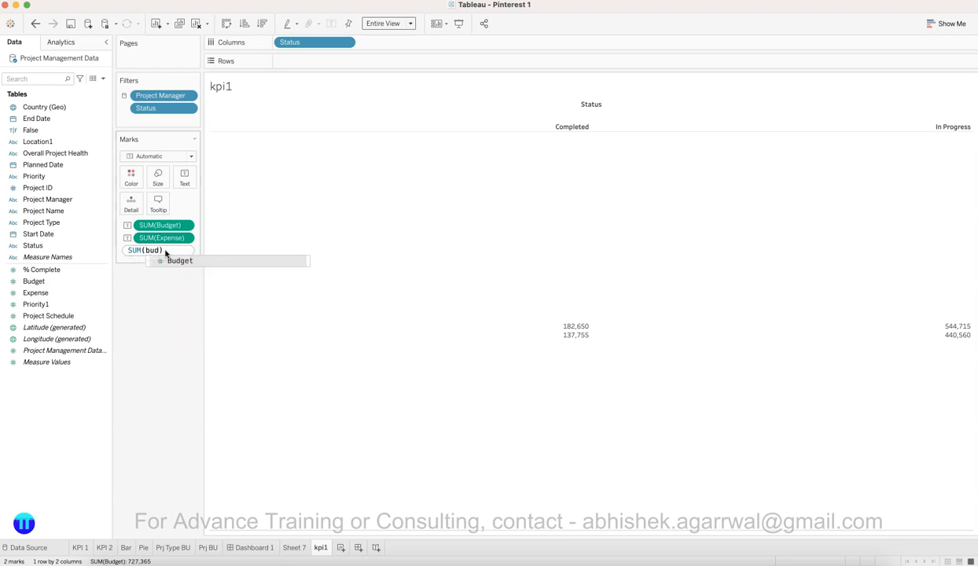
pyautogui.press('BackSpace')
pyautogui.press('BackSpace')
pyautogui.press('BackSpace')
pyautogui.press('BackSpace')
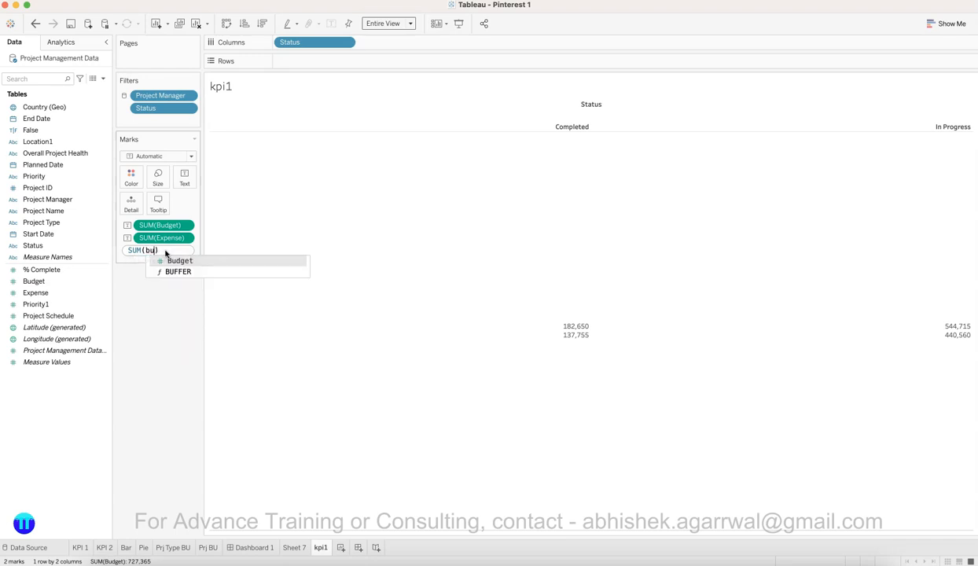
pyautogui.press('BackSpace')
pyautogui.press('BackSpace')
pyautogui.press('BackSpace')
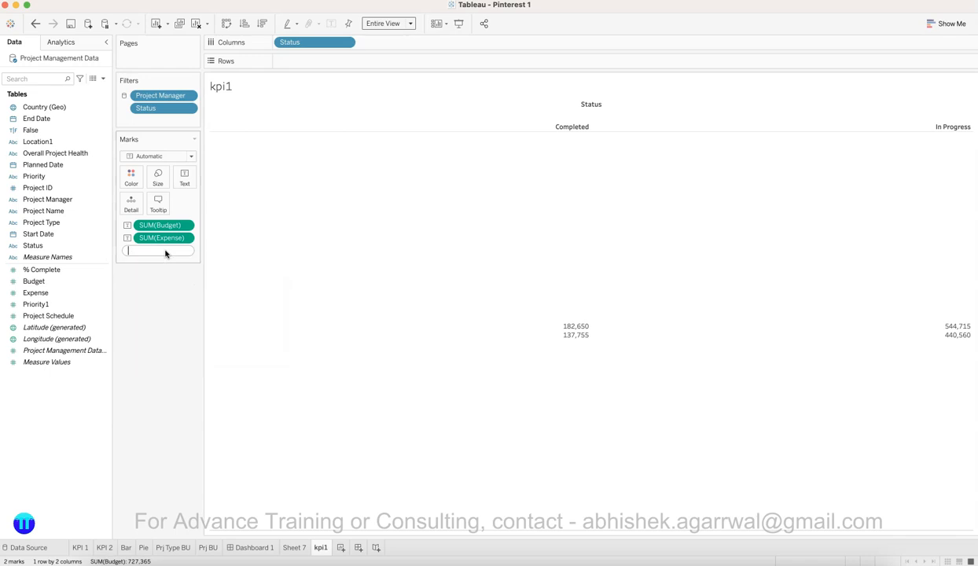
# Step: Start a new calculated field and name it Budget Utilization
pyautogui.click(103, 80)
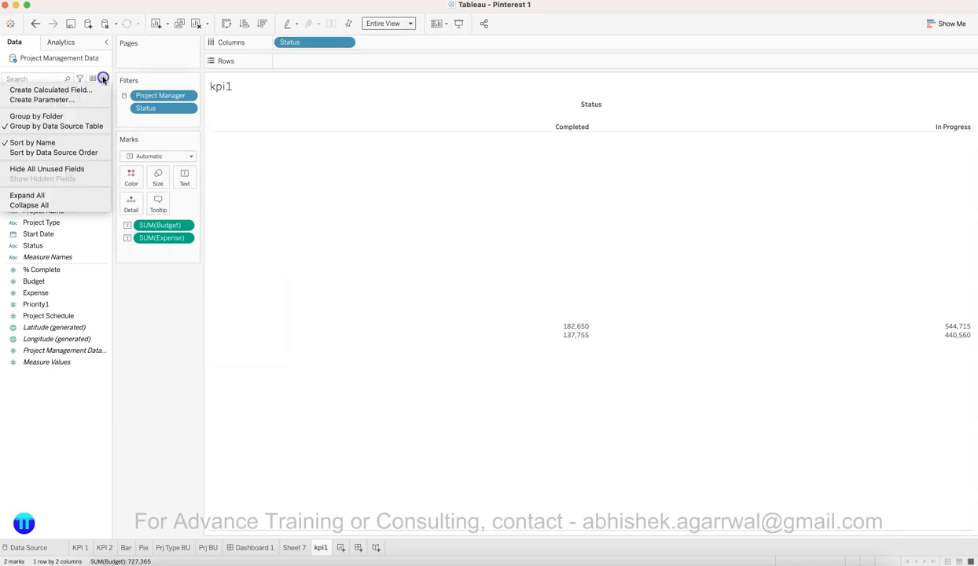
pyautogui.click(90, 88)
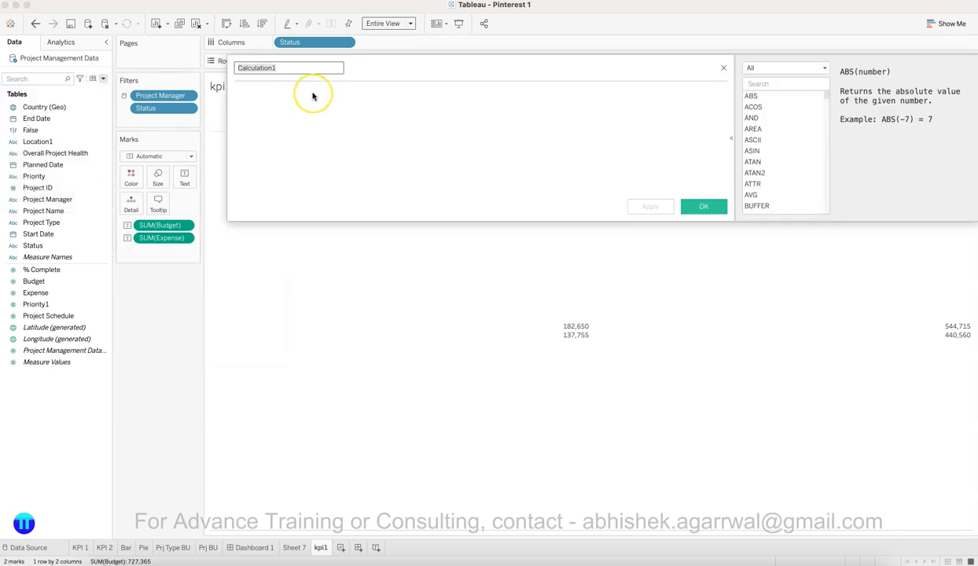
pyautogui.write('Budget Util')
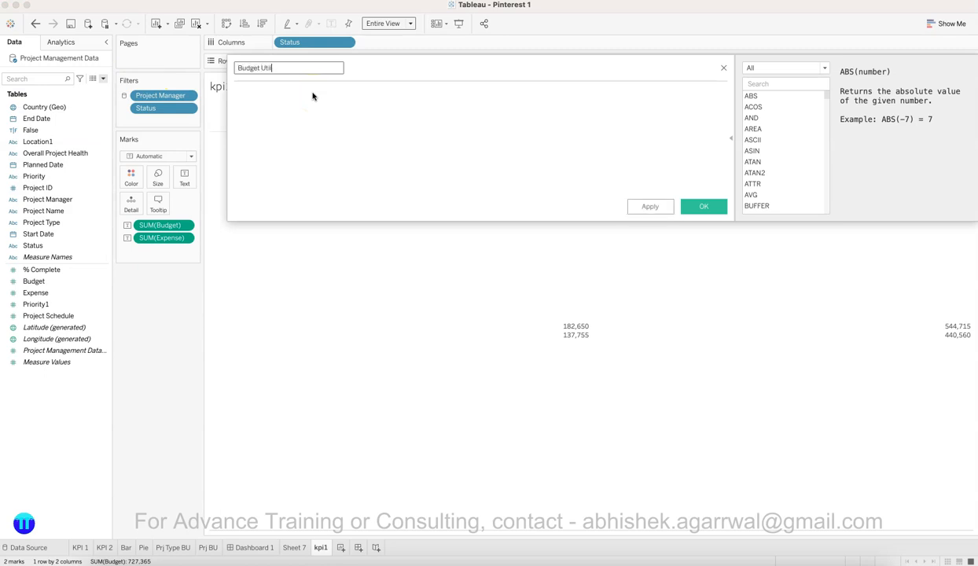
# Step: Define the Budget Utilization calculation as SUM([Expense])/SUM([Budget]) and save the field
pyautogui.write('SUM([Budget])')
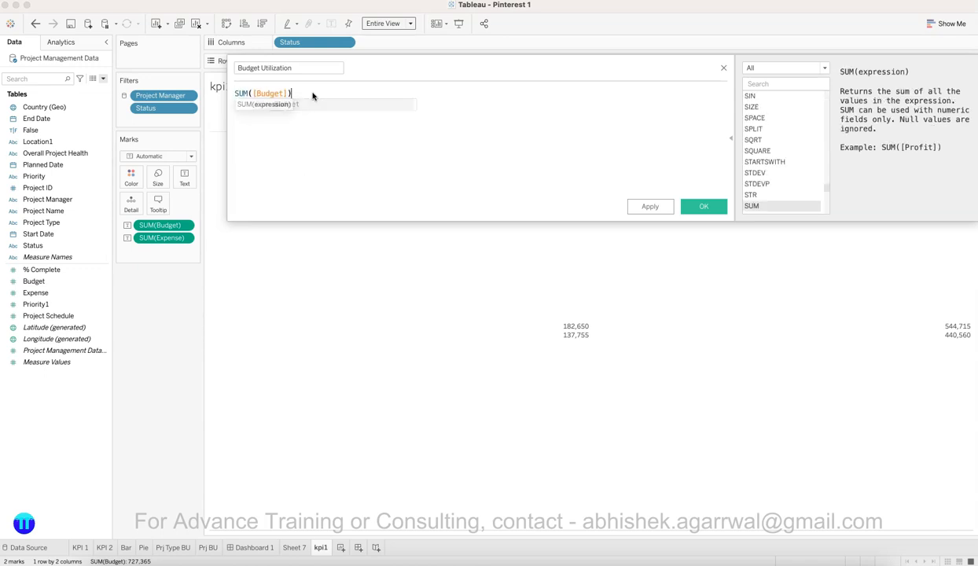
pyautogui.press('BackSpace')
pyautogui.press('BackSpace')
pyautogui.press('BackSpace')
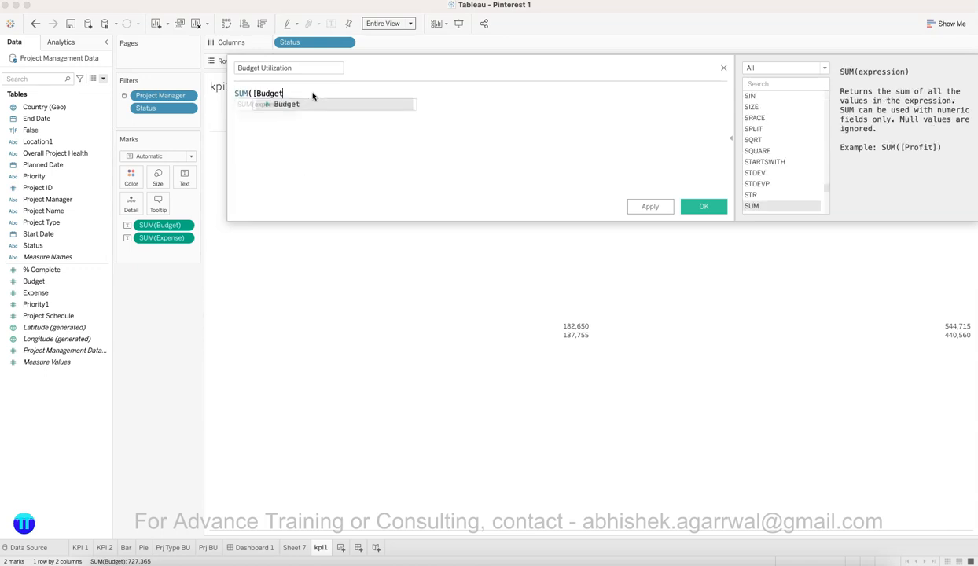
pyautogui.press('BackSpace')
pyautogui.press('BackSpace')
pyautogui.press('BackSpace')
pyautogui.press('BackSpace')
pyautogui.write('exp')
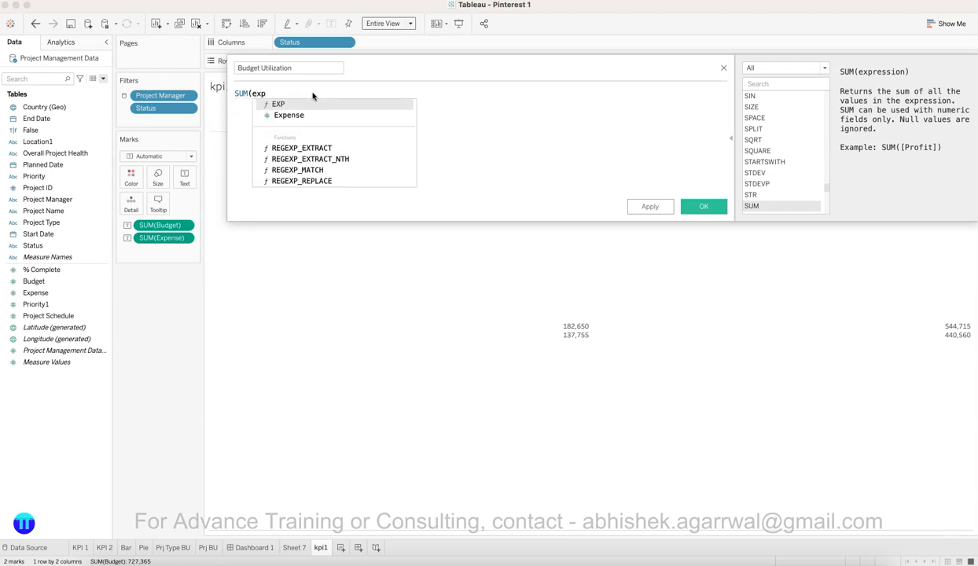
pyautogui.press('Down')
pyautogui.press('Return')
pyautogui.write(')/sum')
pyautogui.press('Return')
pyautogui.write('bud')
pyautogui.press('Return')
pyautogui.write(')/SUM([Budget')
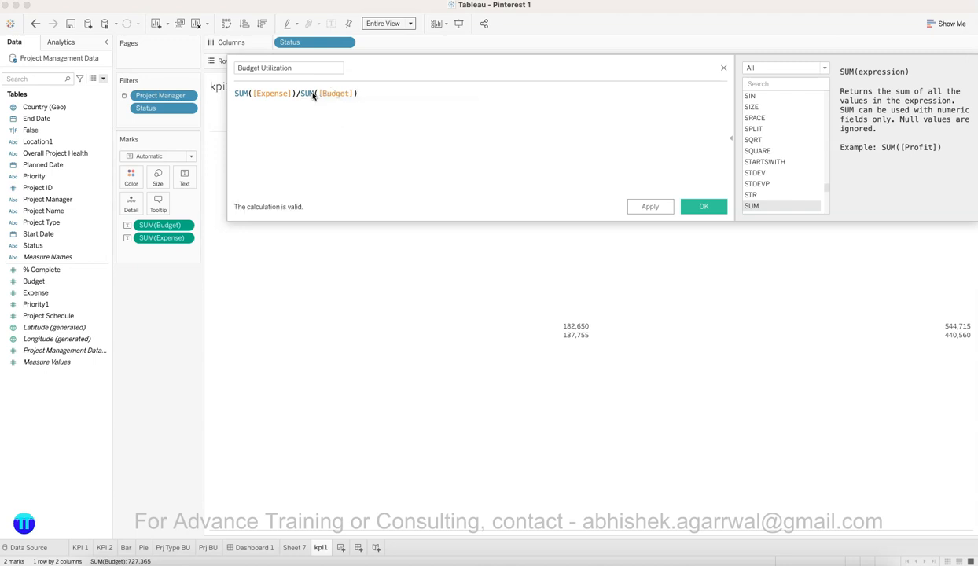
pyautogui.click(703, 207)
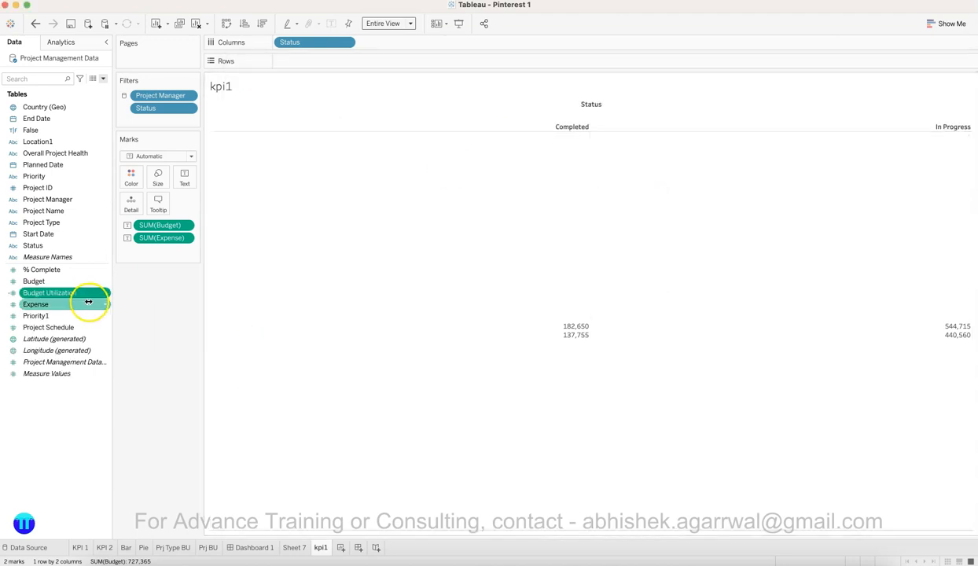
# Step: Add Budget Utilization to the kpi1 text labels and remove Expense from them
pyautogui.moveTo(65, 295); pyautogui.dragTo(187, 180)
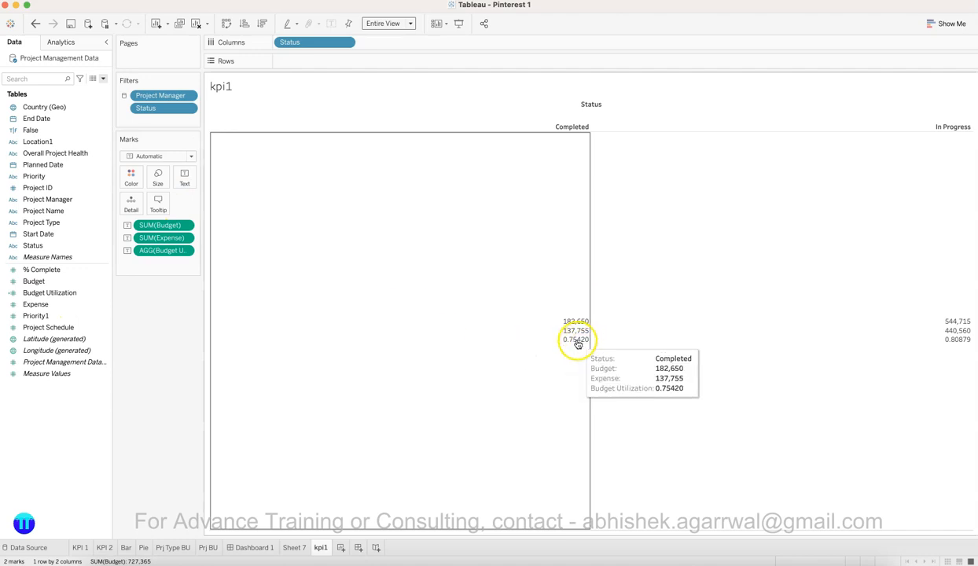
pyautogui.moveTo(163, 237); pyautogui.dragTo(251, 301)
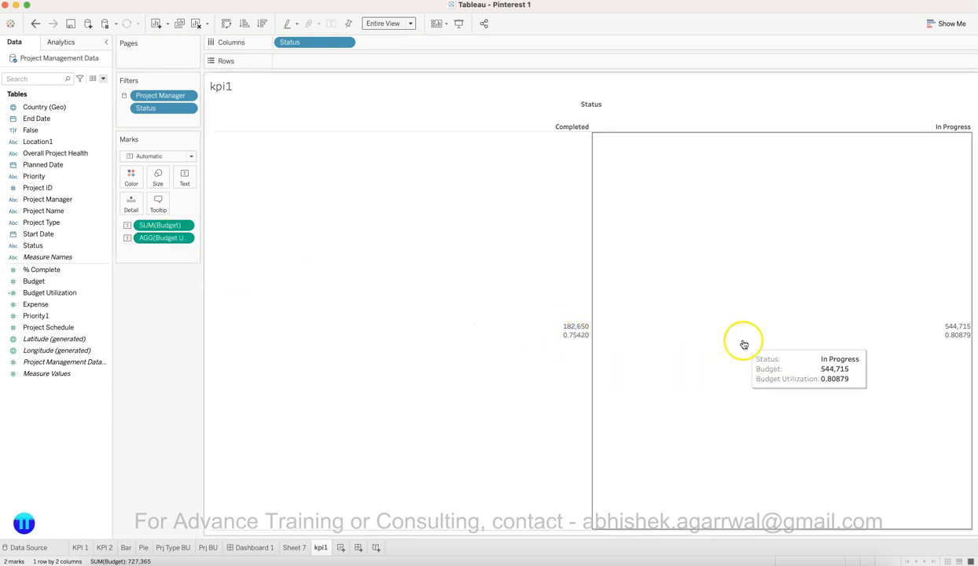
pyautogui.click(185, 238)
pyautogui.click(182, 249)
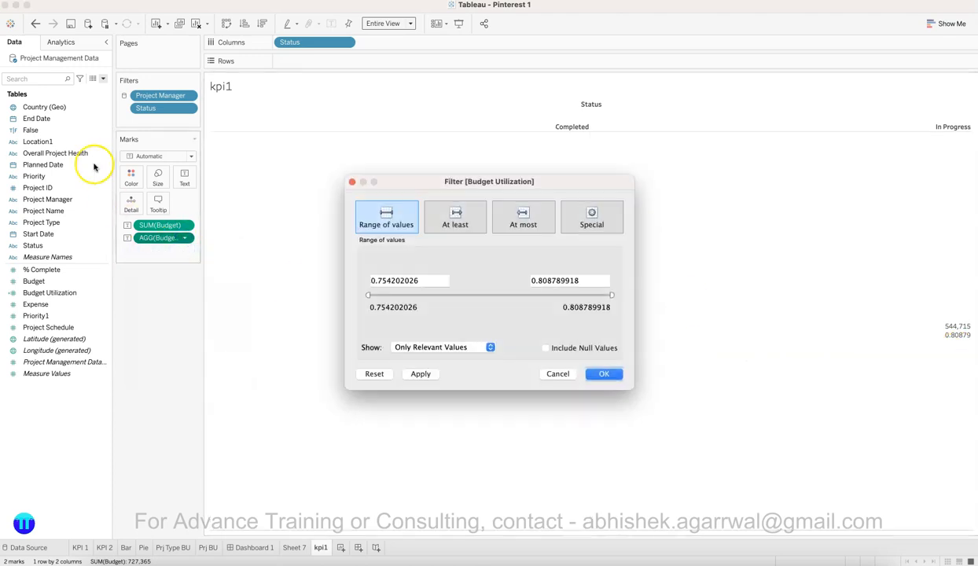
pyautogui.click(557, 373)
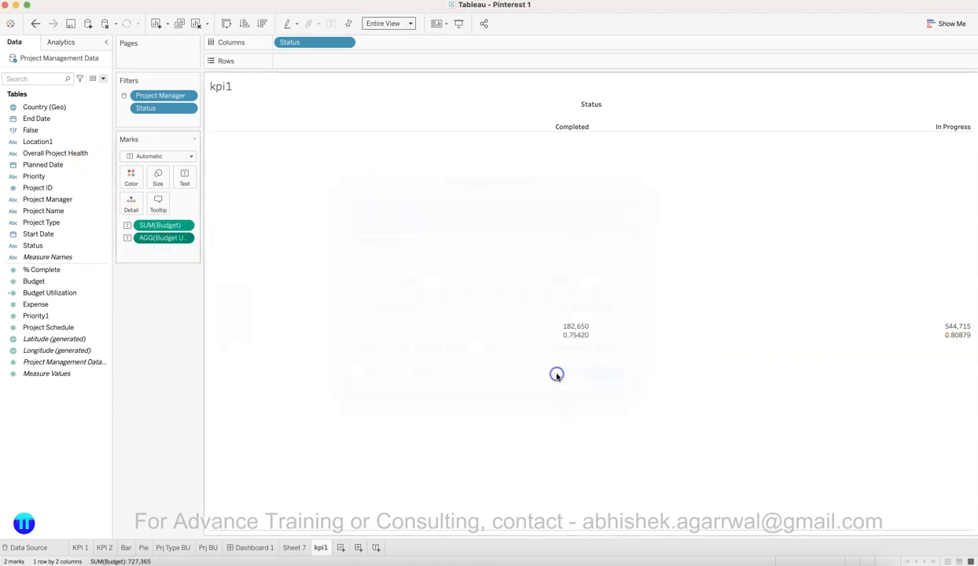
# Step: Format the Budget Utilization numbers in the kpi1 pane as a percentage
pyautogui.click(185, 238)
pyautogui.click(183, 284)
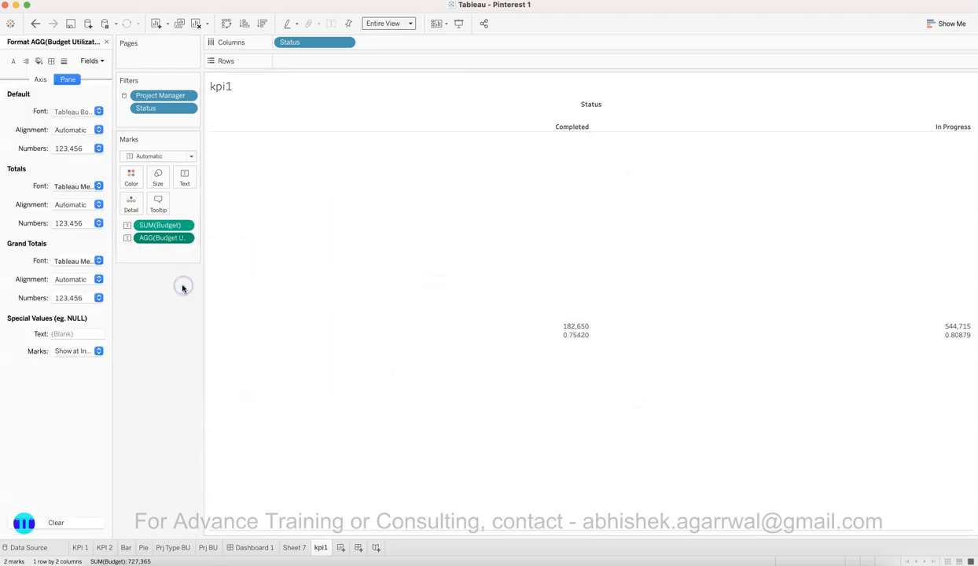
pyautogui.click(82, 150)
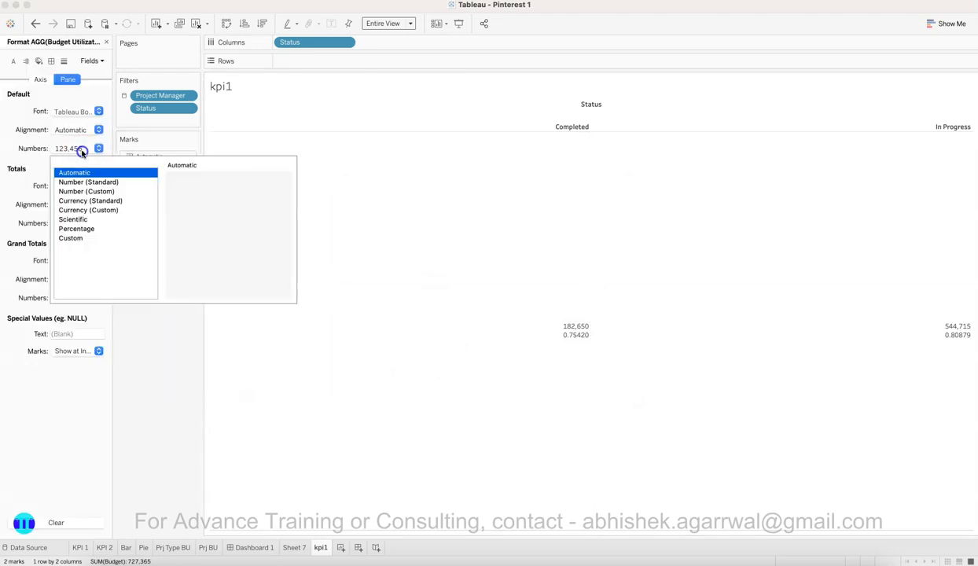
pyautogui.click(88, 228)
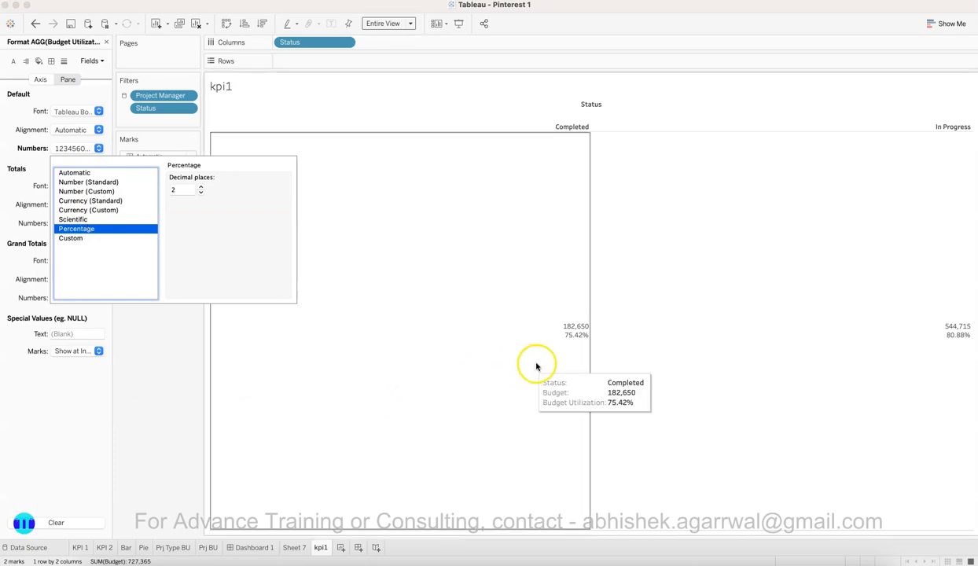
pyautogui.click(182, 411)
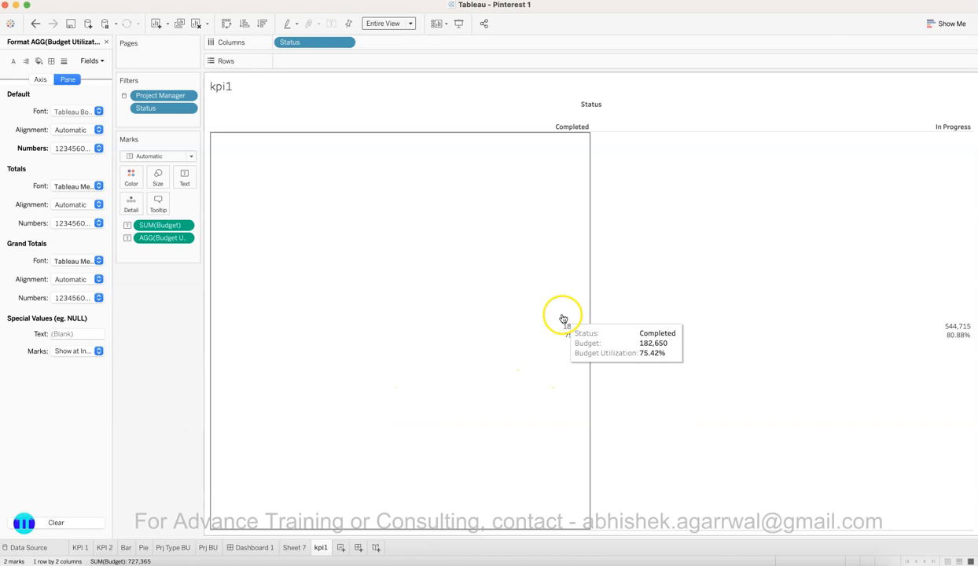
# Step: Arrange the kpi1 text label on one line as <SUM(Budget)> | <AGG(Budget Utilization)> and center it
pyautogui.click(251, 547)
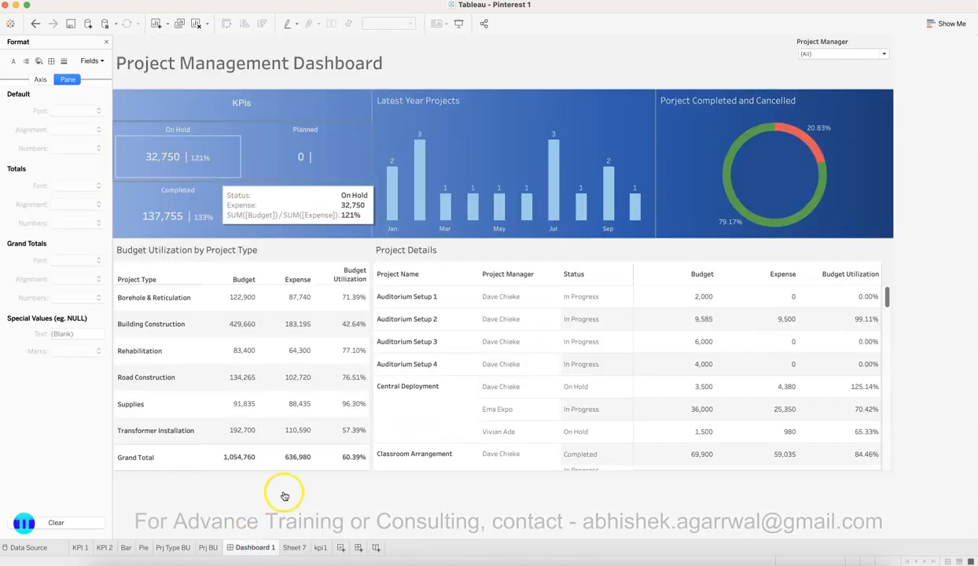
pyautogui.click(321, 548)
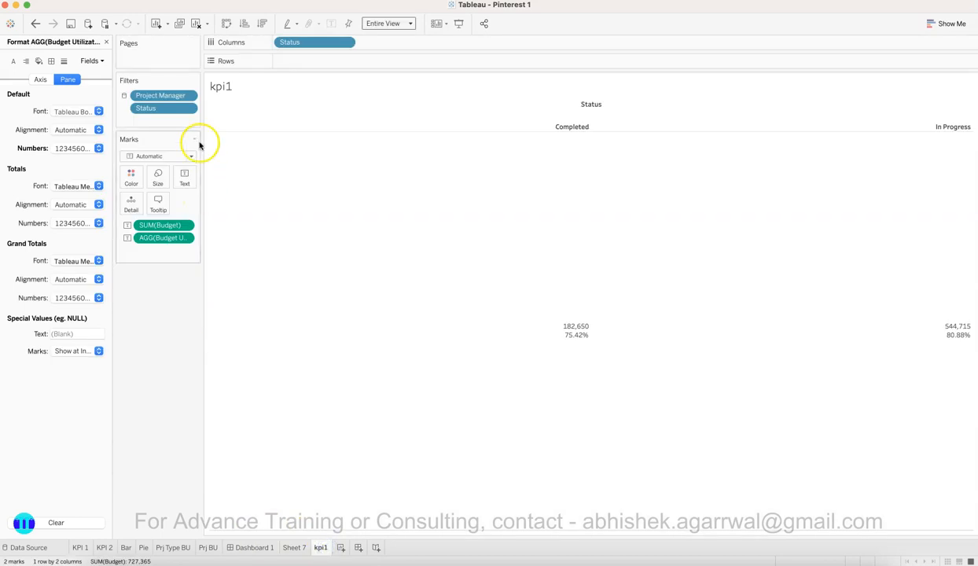
pyautogui.click(184, 177)
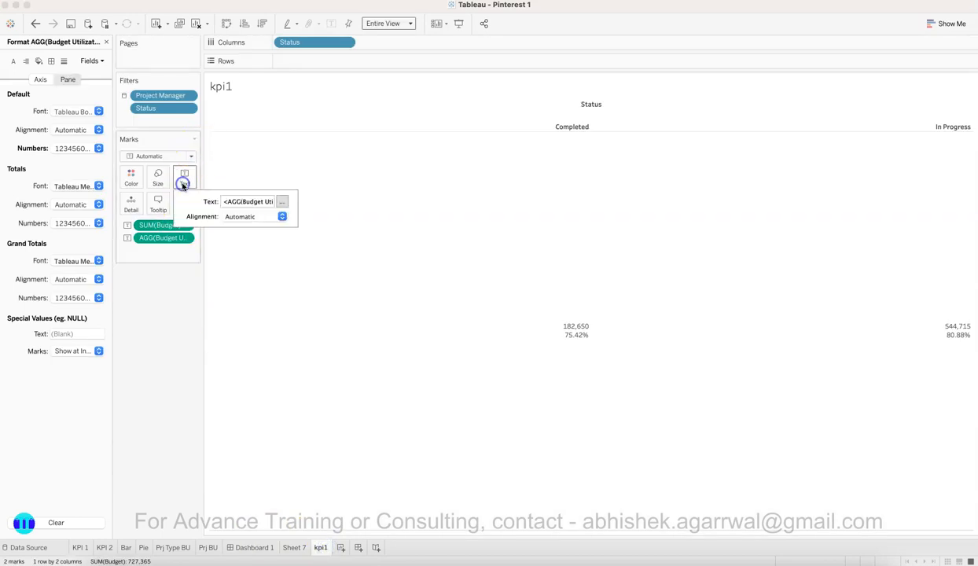
pyautogui.click(281, 201)
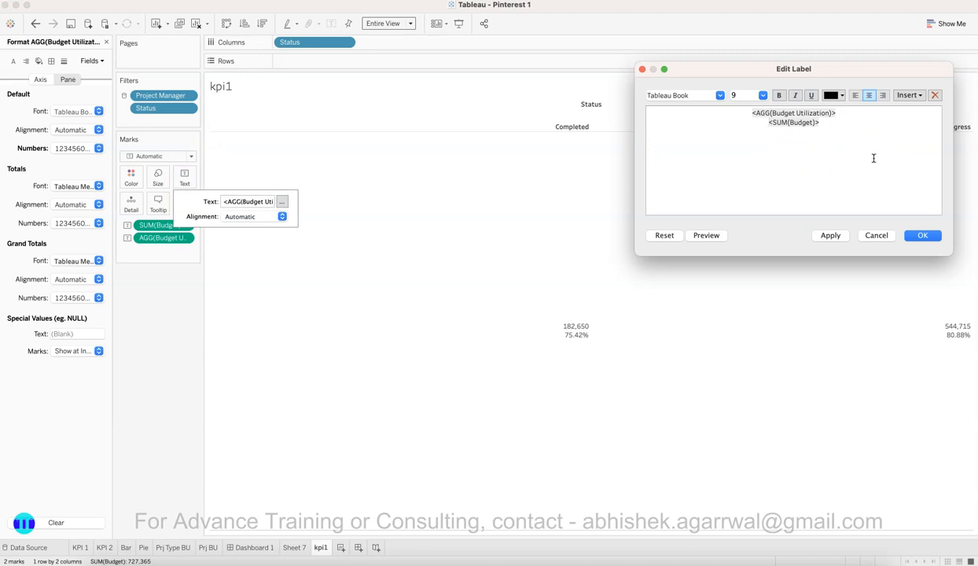
pyautogui.press('super+x')
pyautogui.press('Up')
pyautogui.press('Left')
pyautogui.press('super+v')
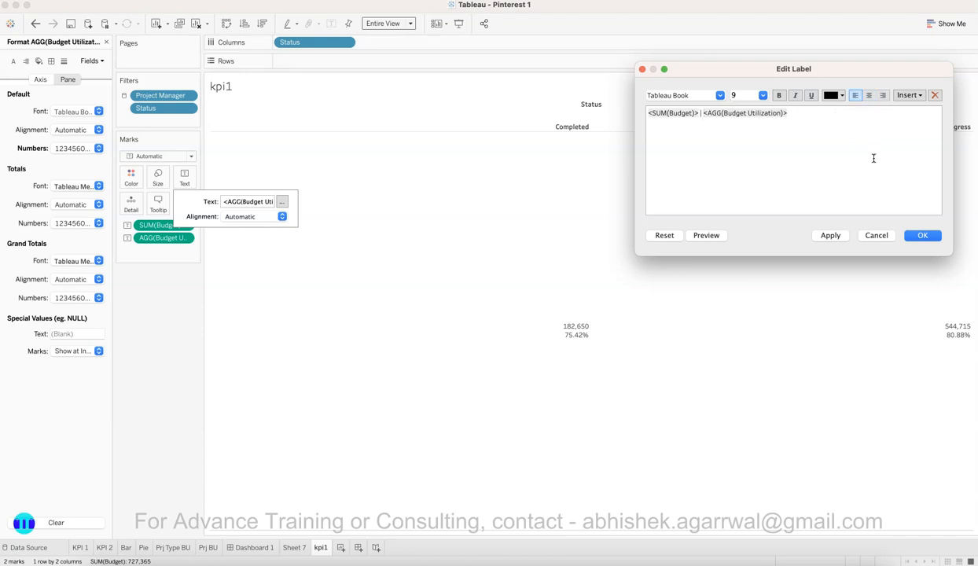
pyautogui.tripleClick(798, 112)
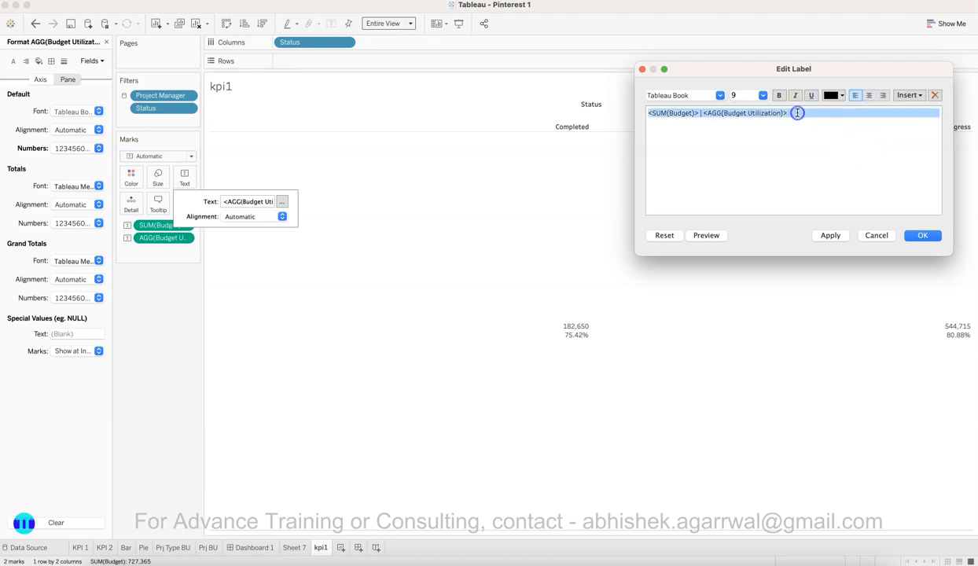
pyautogui.click(871, 94)
# Step: Set the font size of SUM(Budget) in the label to 14 and apply it
pyautogui.moveTo(838, 146); pyautogui.dragTo(706, 112)
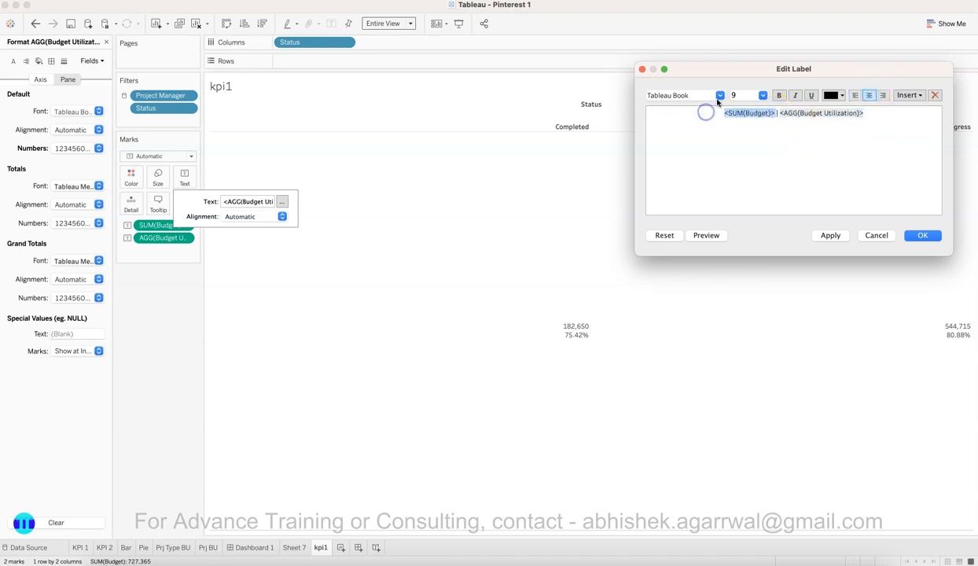
pyautogui.click(763, 96)
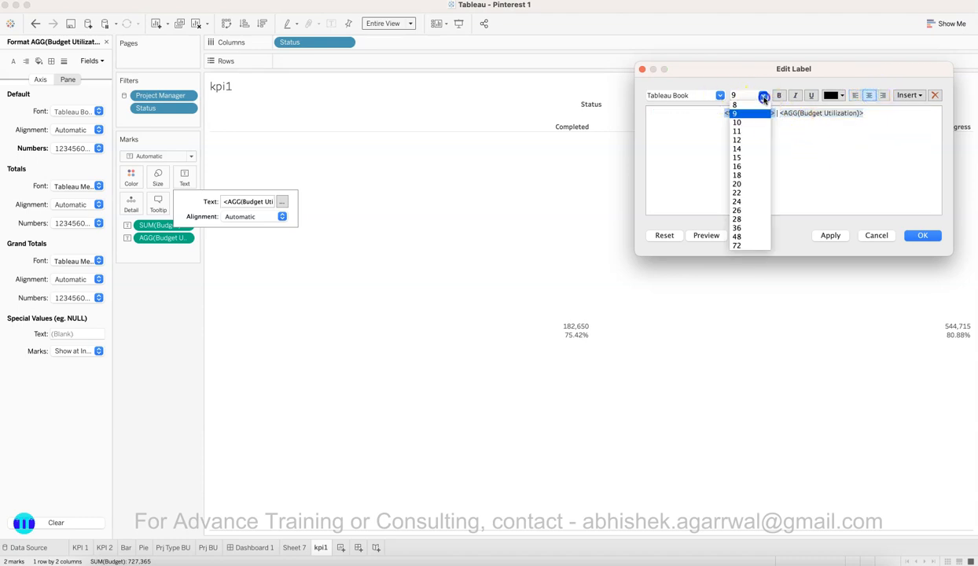
pyautogui.click(757, 150)
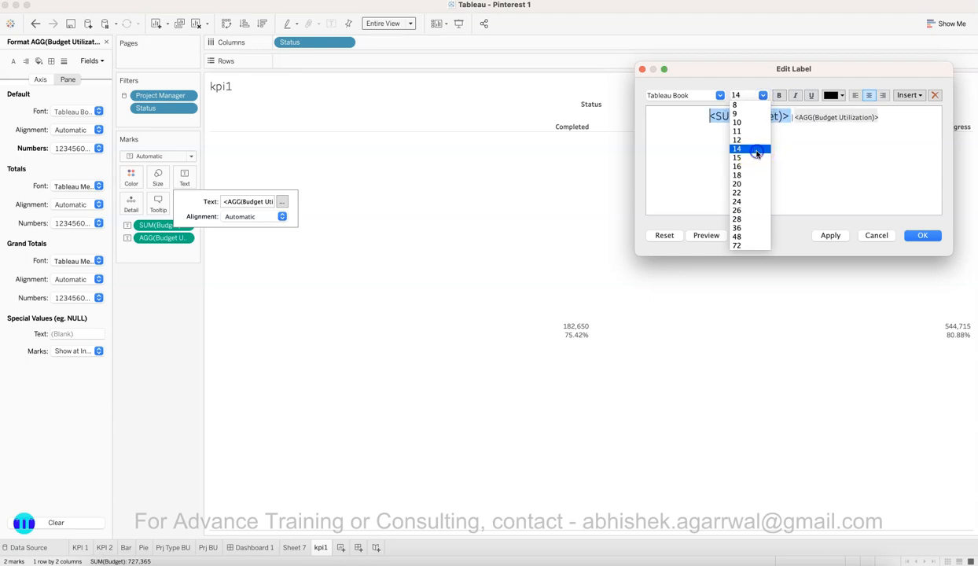
pyautogui.click(832, 235)
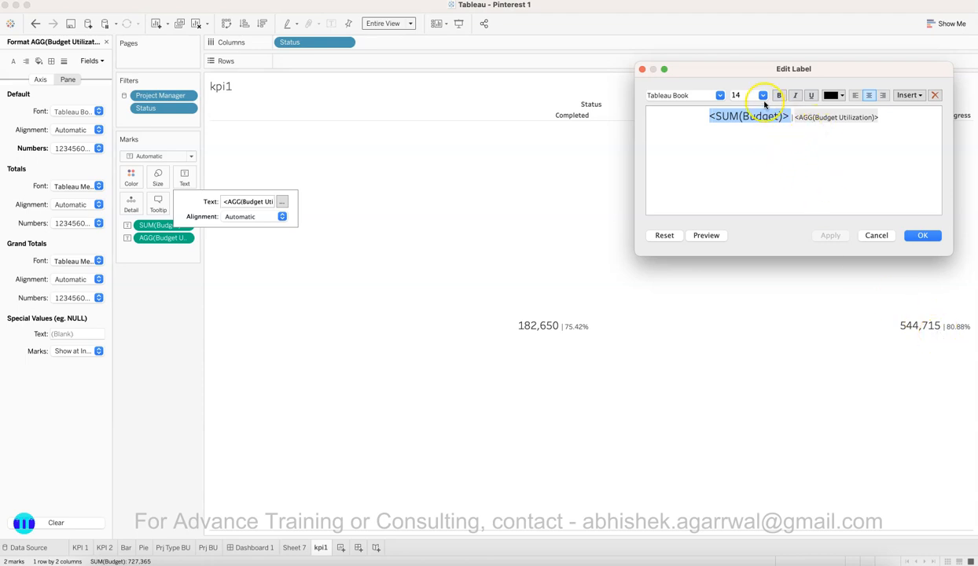
pyautogui.click(722, 96)
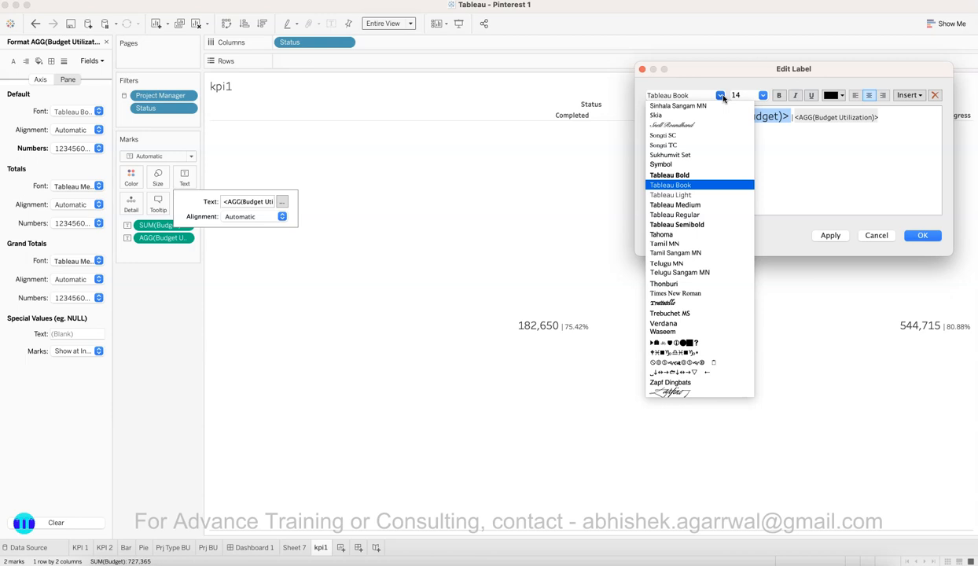
pyautogui.click(805, 178)
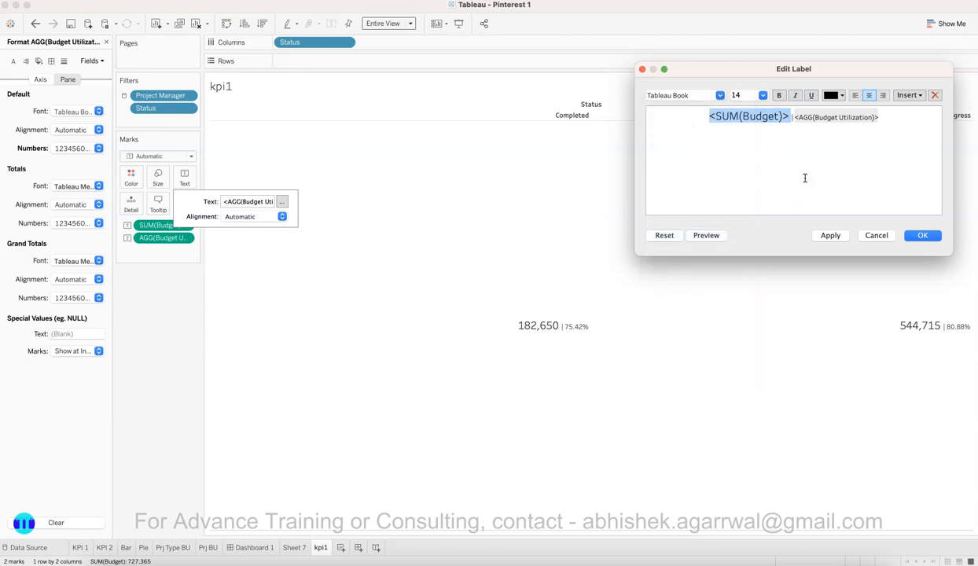
# Step: Color the entire kpi1 label text very light grey and save the label
pyautogui.click(884, 120)
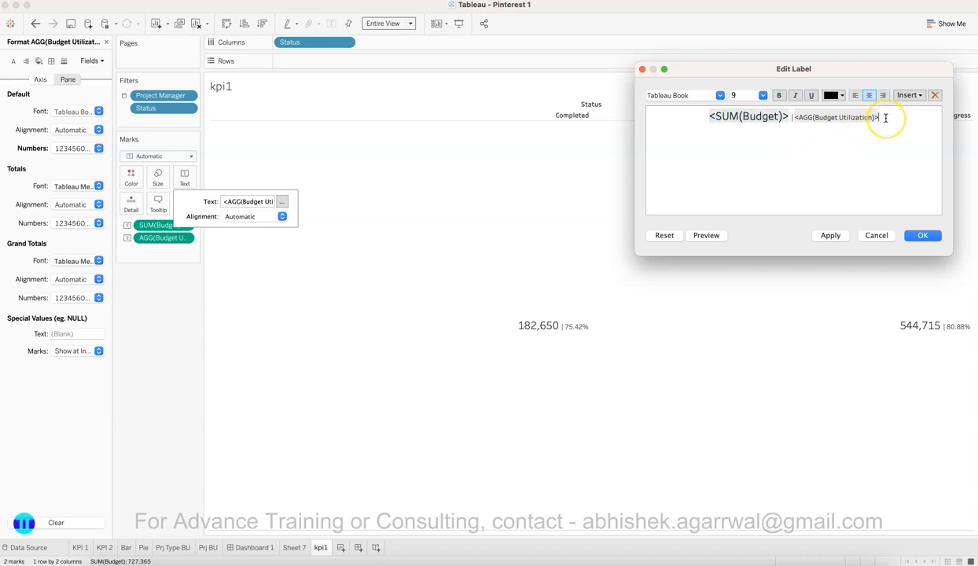
pyautogui.moveTo(885, 118); pyautogui.dragTo(674, 116)
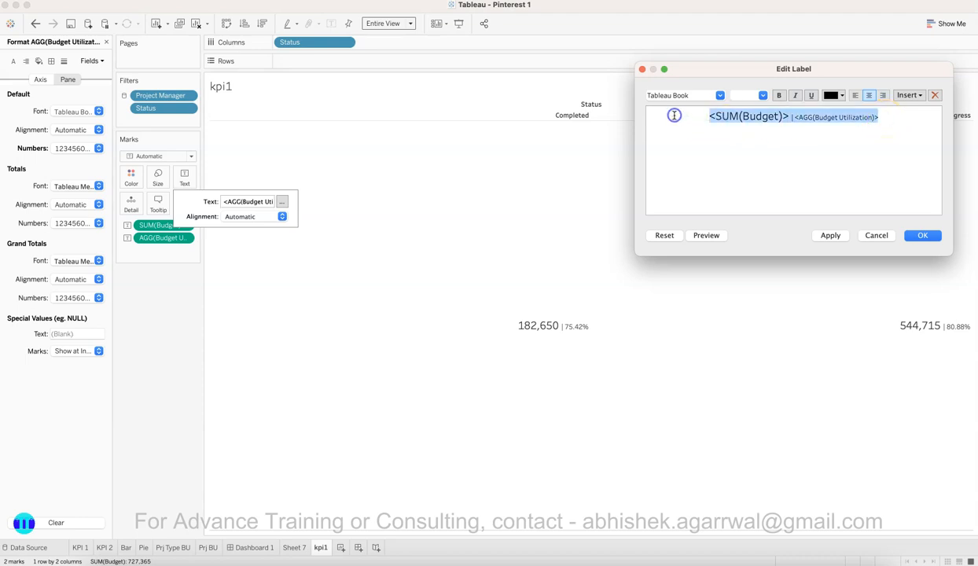
pyautogui.click(842, 96)
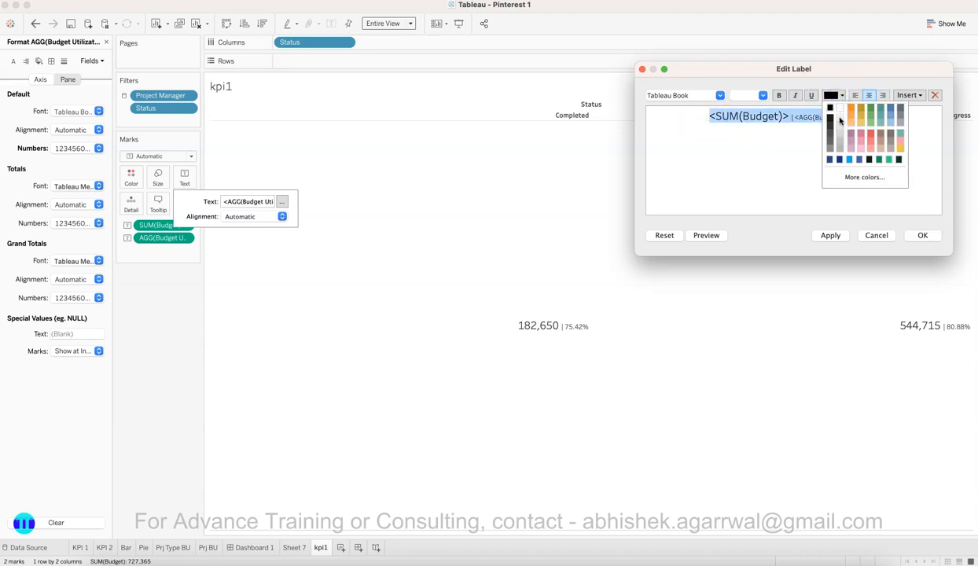
pyautogui.click(840, 126)
pyautogui.click(832, 235)
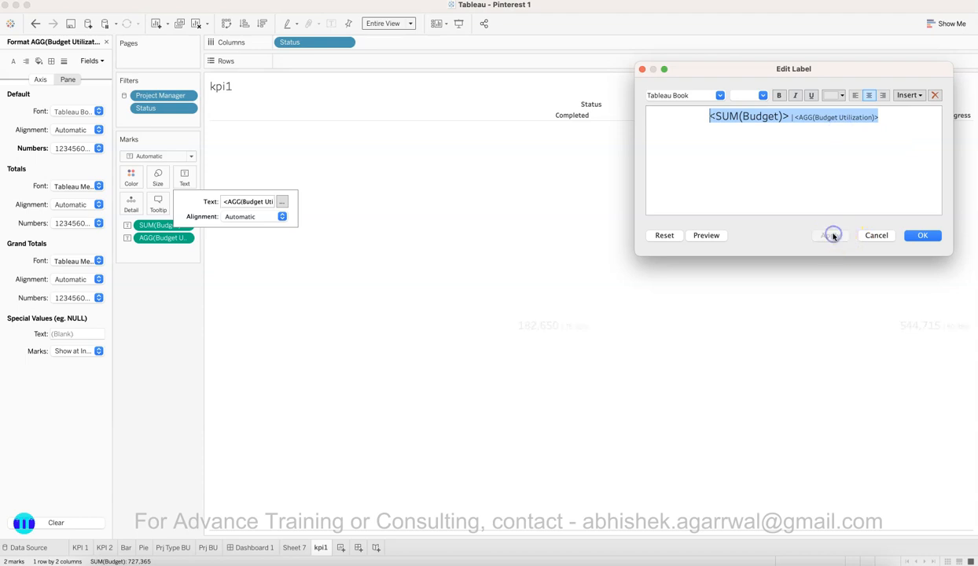
pyautogui.click(924, 235)
# Step: Hide the Status field label for columns and the kpi1 worksheet title
pyautogui.click(255, 547)
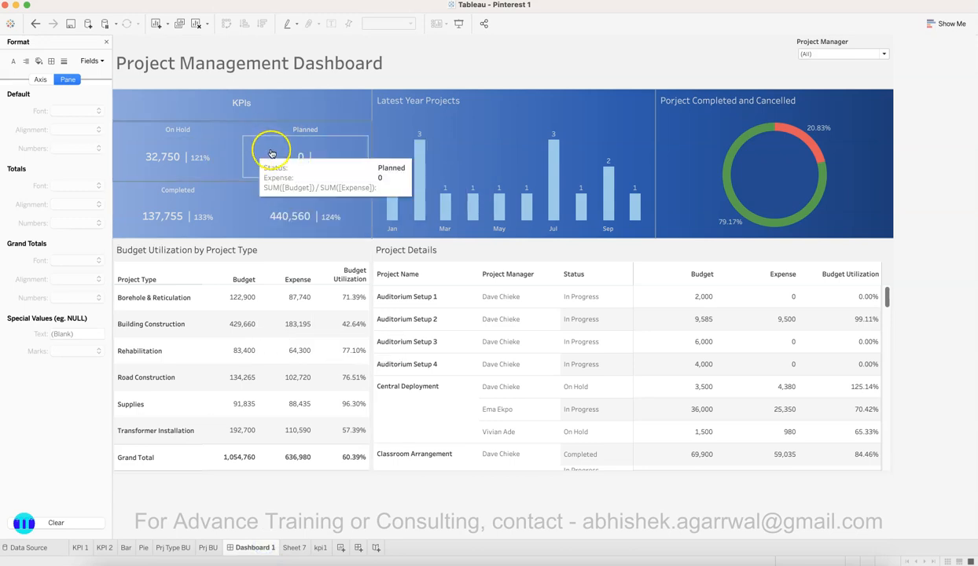
pyautogui.click(321, 548)
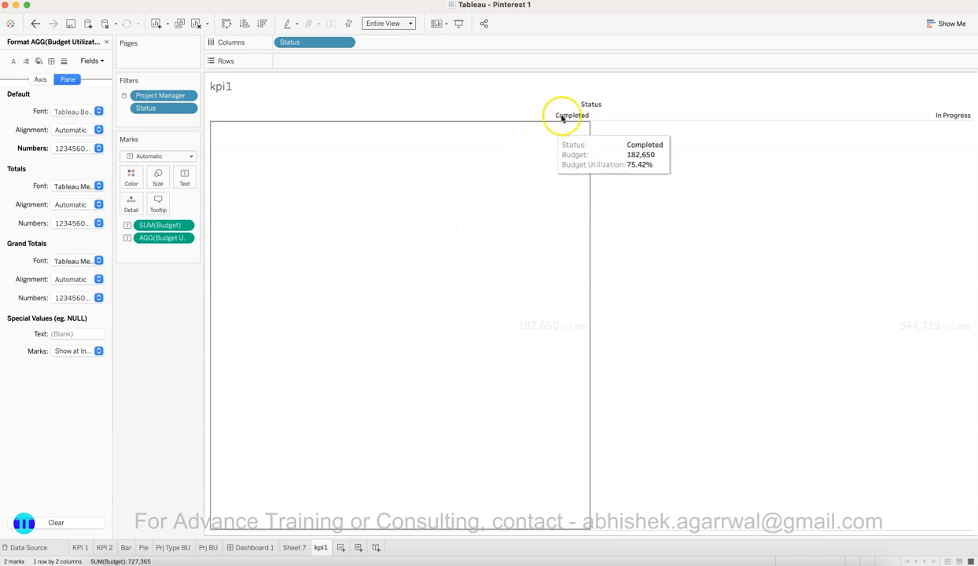
pyautogui.rightClick(602, 106)
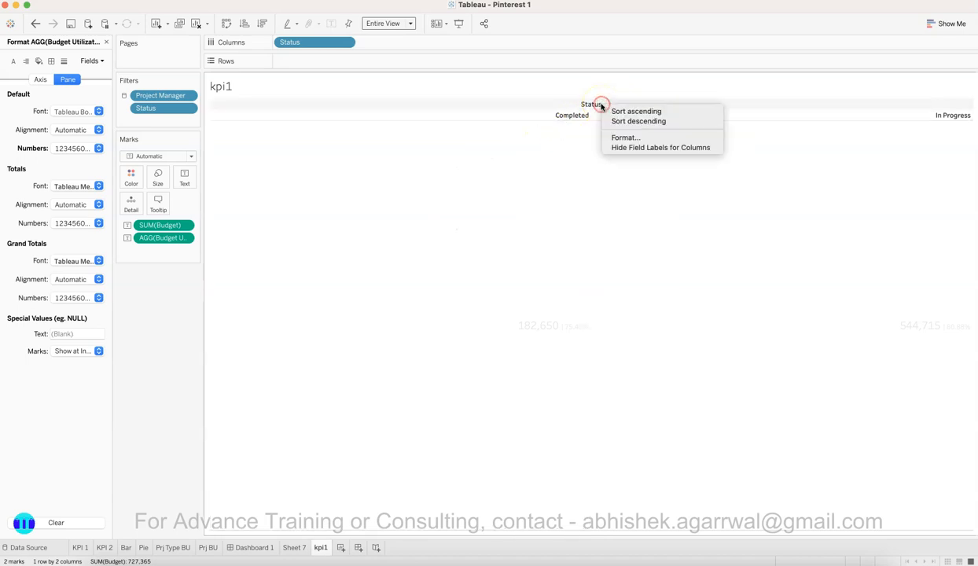
pyautogui.click(637, 145)
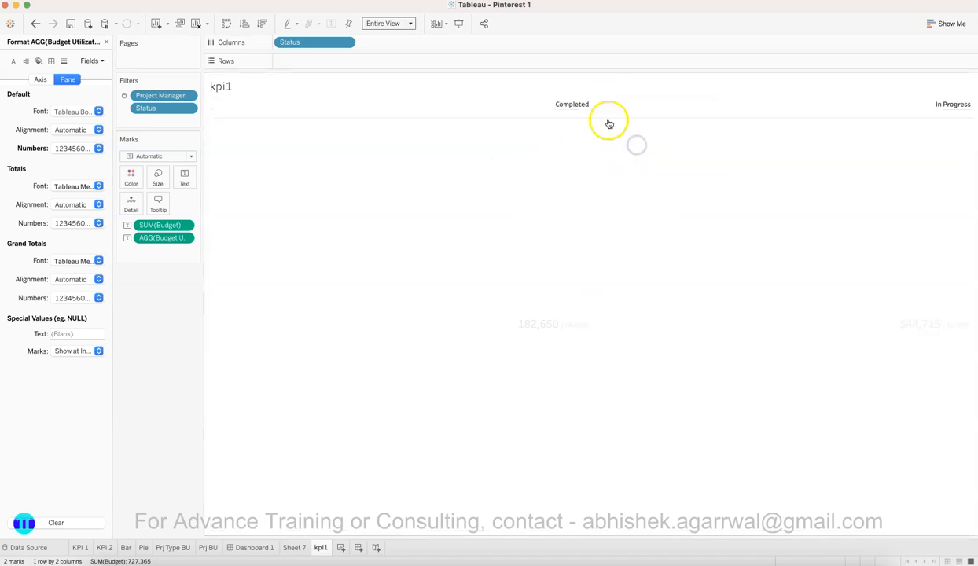
pyautogui.rightClick(258, 90)
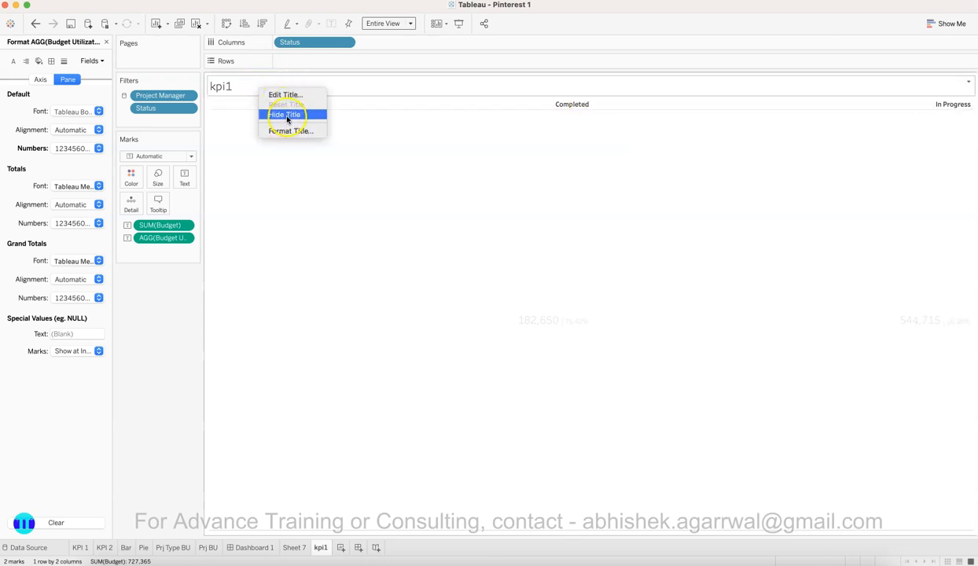
pyautogui.click(289, 114)
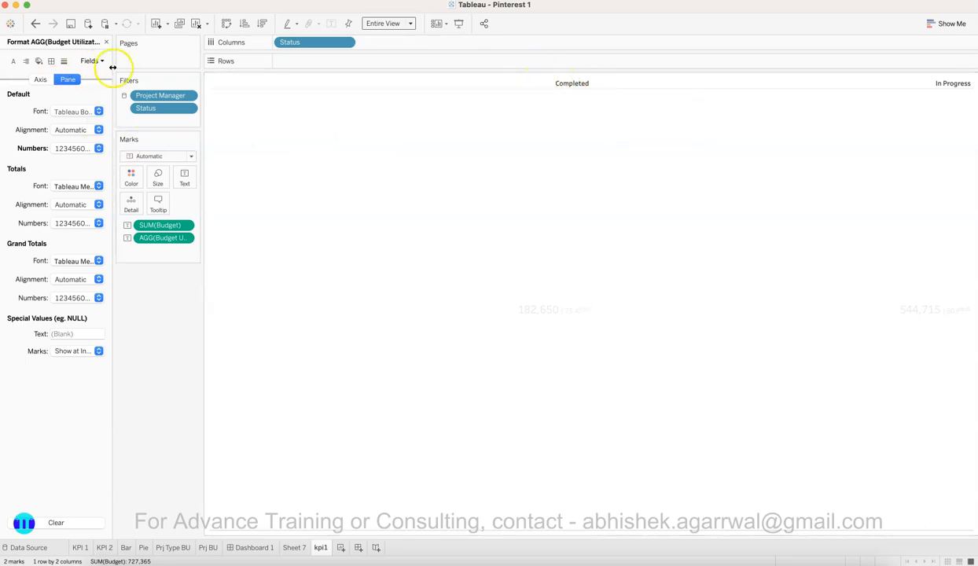
# Step: Set the kpi1 sheet's row divider border for the pane to None
pyautogui.rightClick(337, 120)
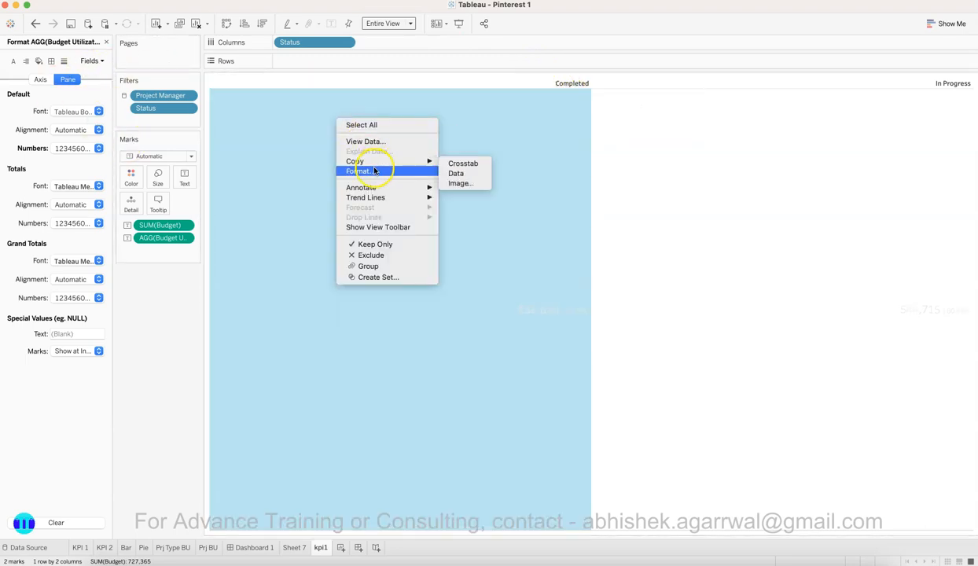
pyautogui.click(375, 170)
pyautogui.click(64, 62)
pyautogui.click(250, 181)
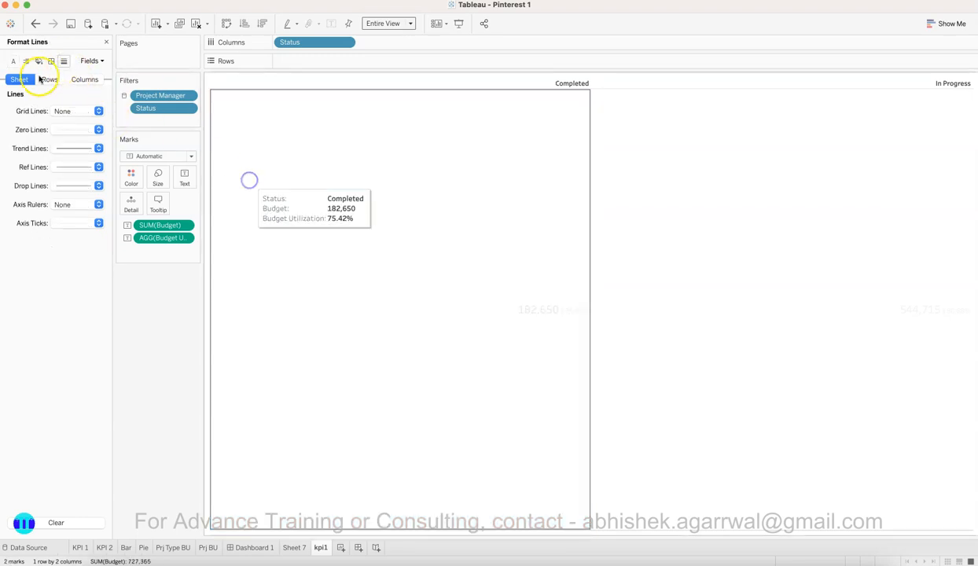
pyautogui.click(56, 61)
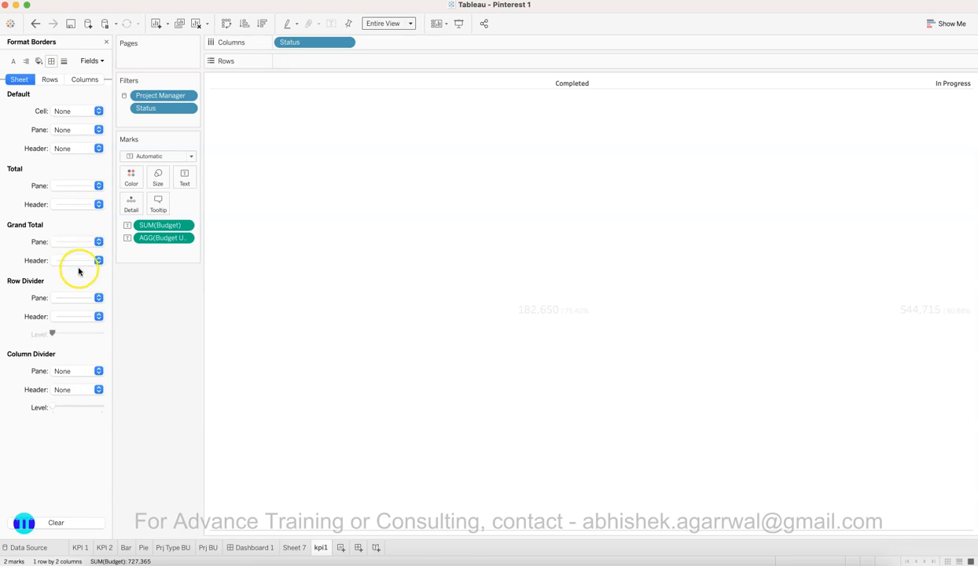
pyautogui.click(80, 298)
pyautogui.click(88, 315)
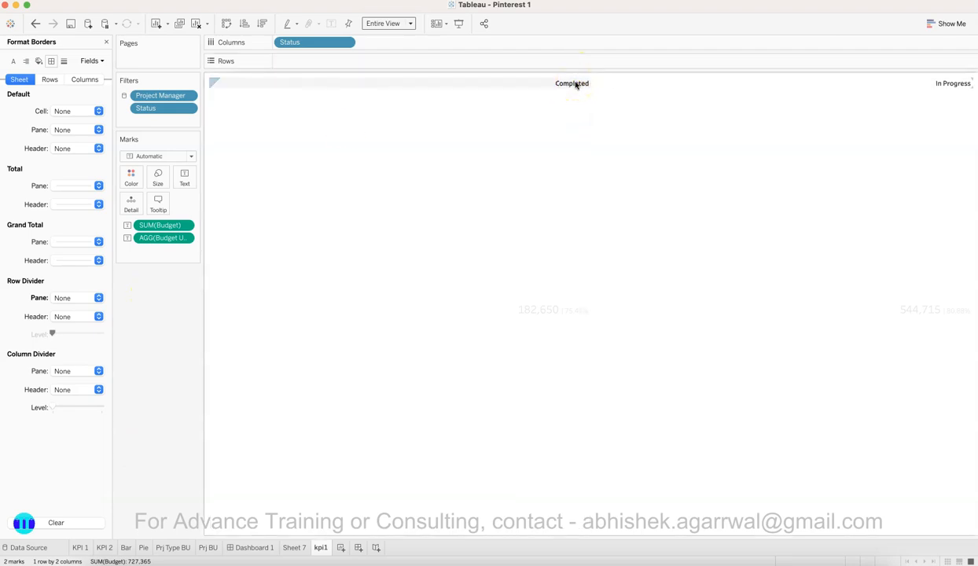
# Step: Center the kpi1 sheet's default header and pane alignment horizontally
pyautogui.click(26, 62)
pyautogui.click(67, 112)
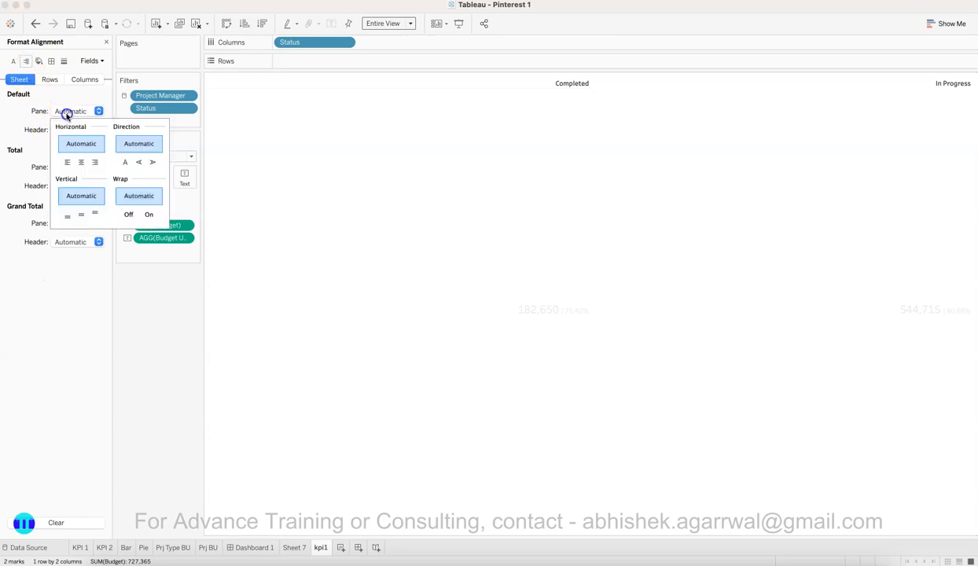
pyautogui.click(33, 126)
pyautogui.click(61, 130)
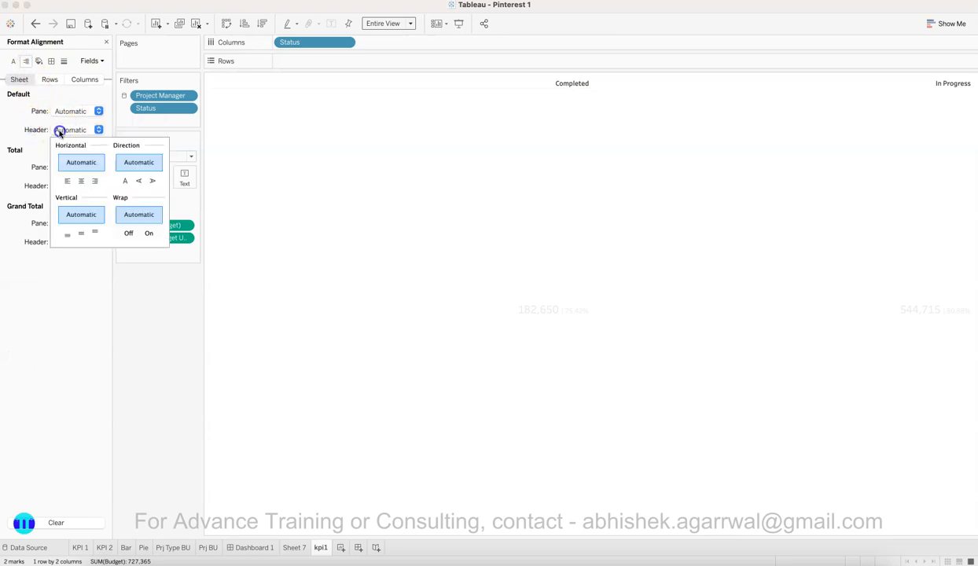
pyautogui.click(81, 181)
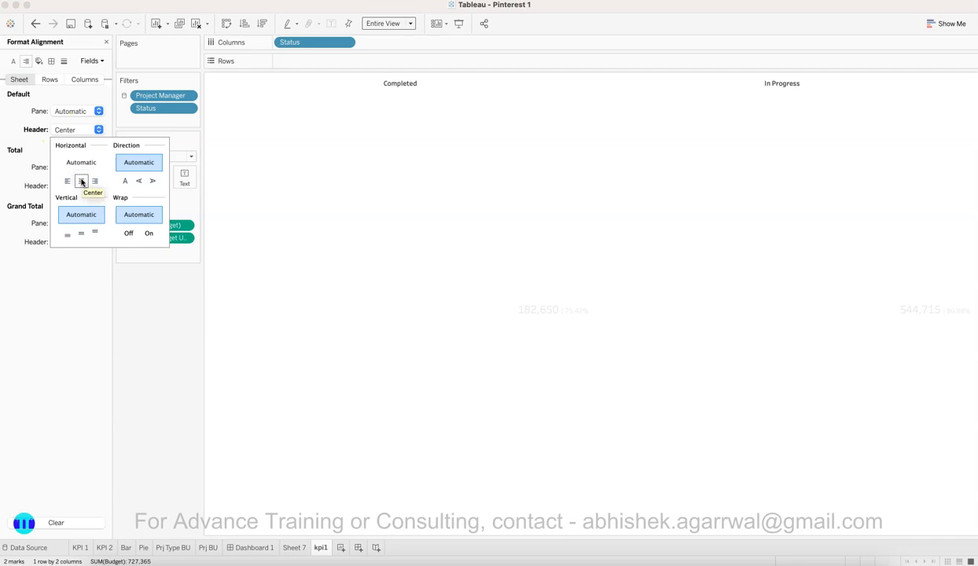
pyautogui.click(71, 111)
pyautogui.click(81, 163)
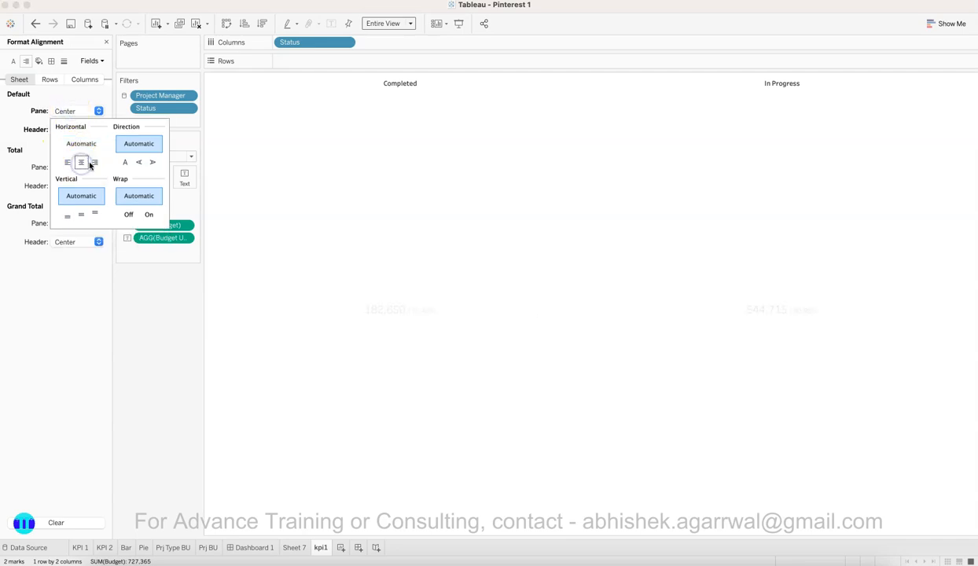
pyautogui.click(142, 361)
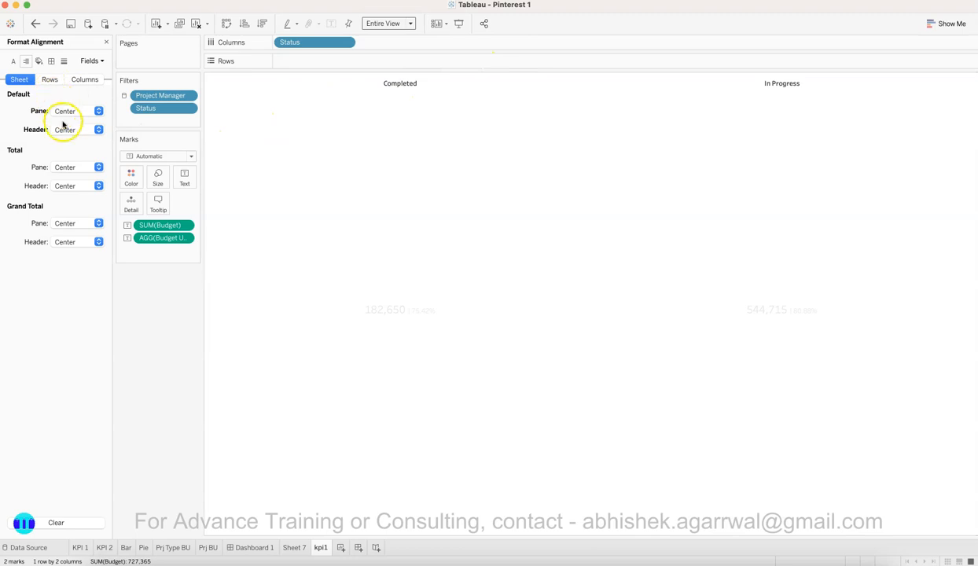
# Step: Set the kpi1 sheet's default header font to very light grey at size 12
pyautogui.click(14, 61)
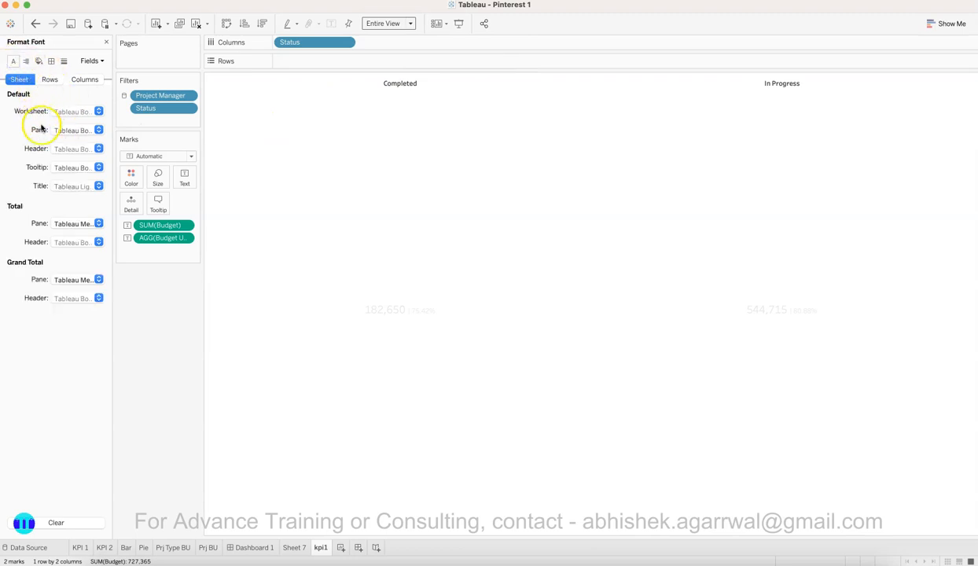
pyautogui.click(73, 149)
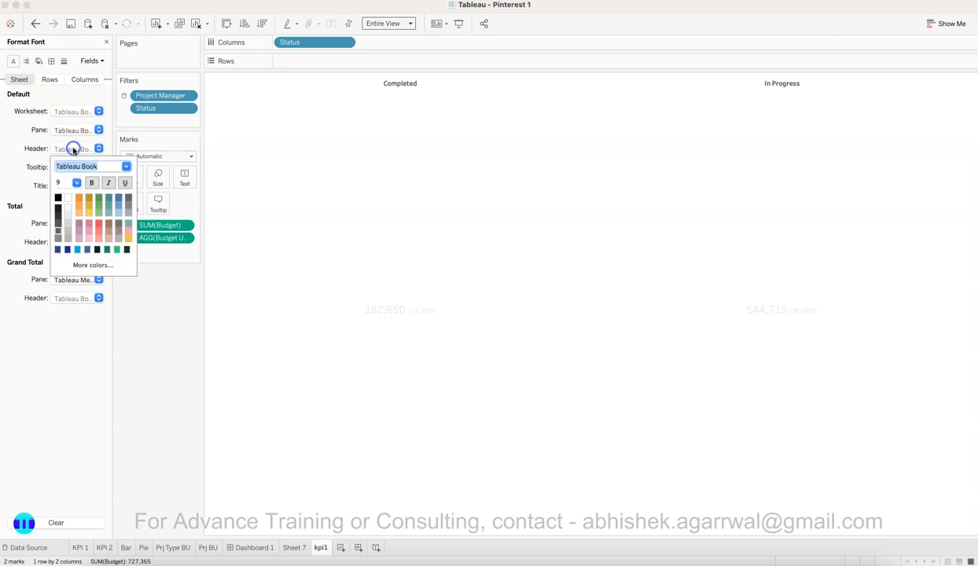
pyautogui.click(68, 215)
pyautogui.click(68, 208)
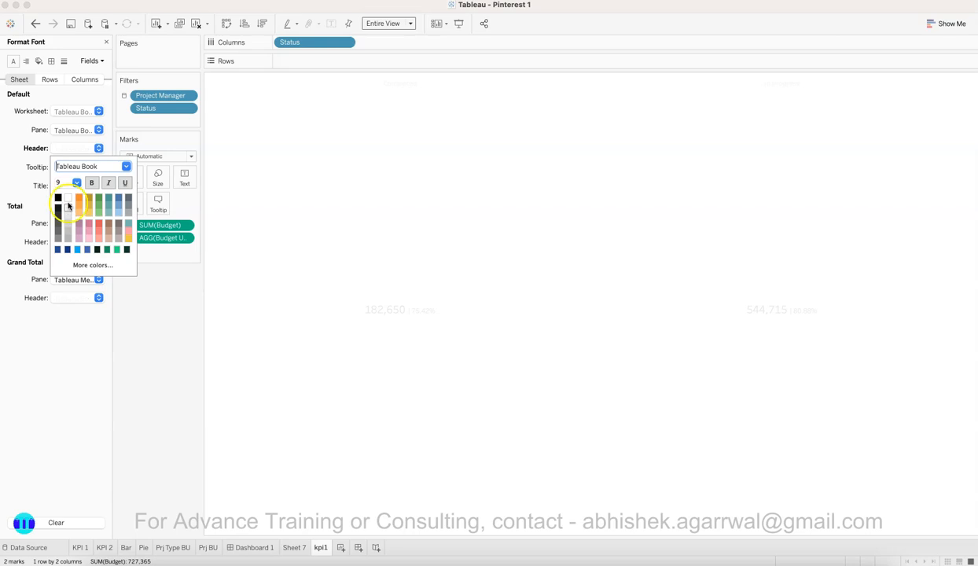
pyautogui.click(76, 182)
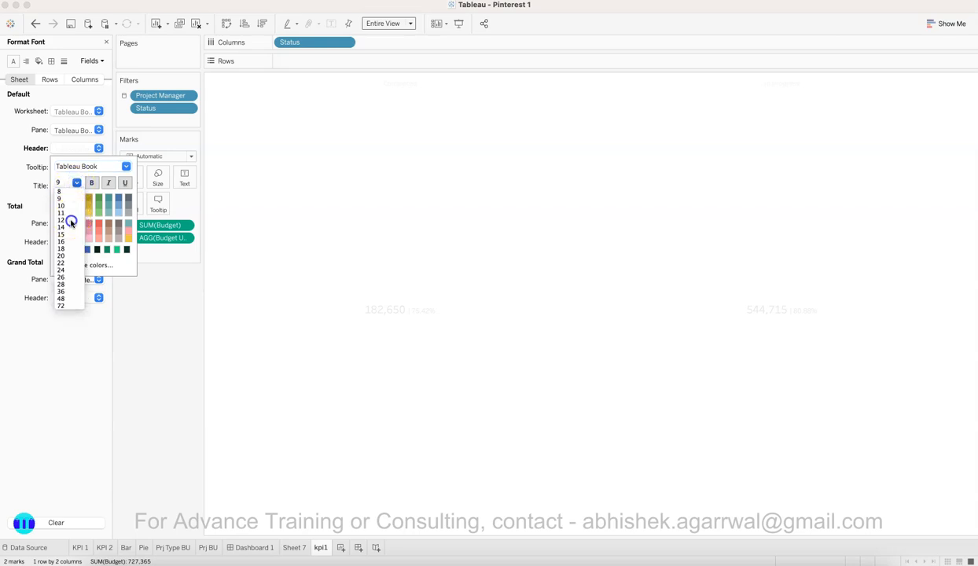
pyautogui.click(61, 220)
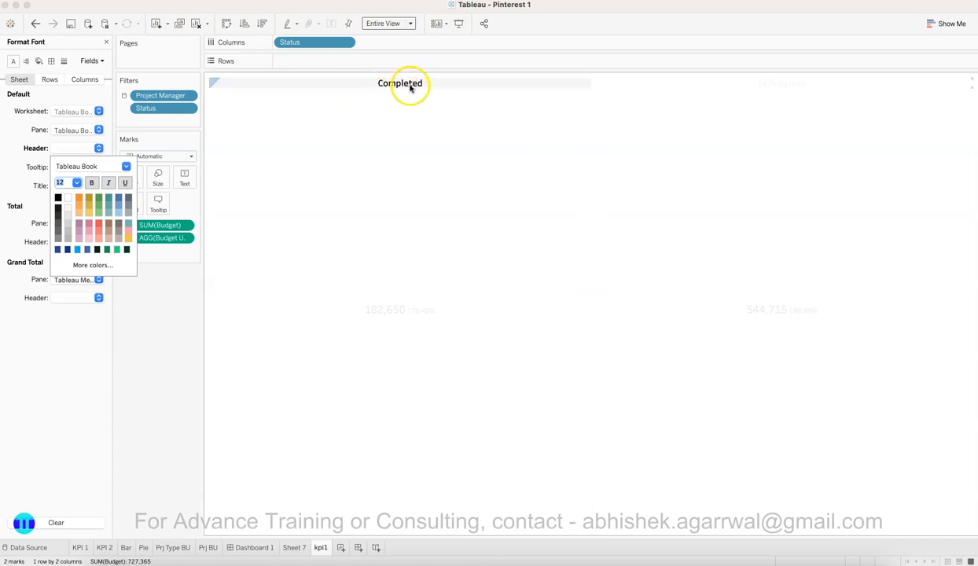
pyautogui.click(123, 318)
pyautogui.click(107, 42)
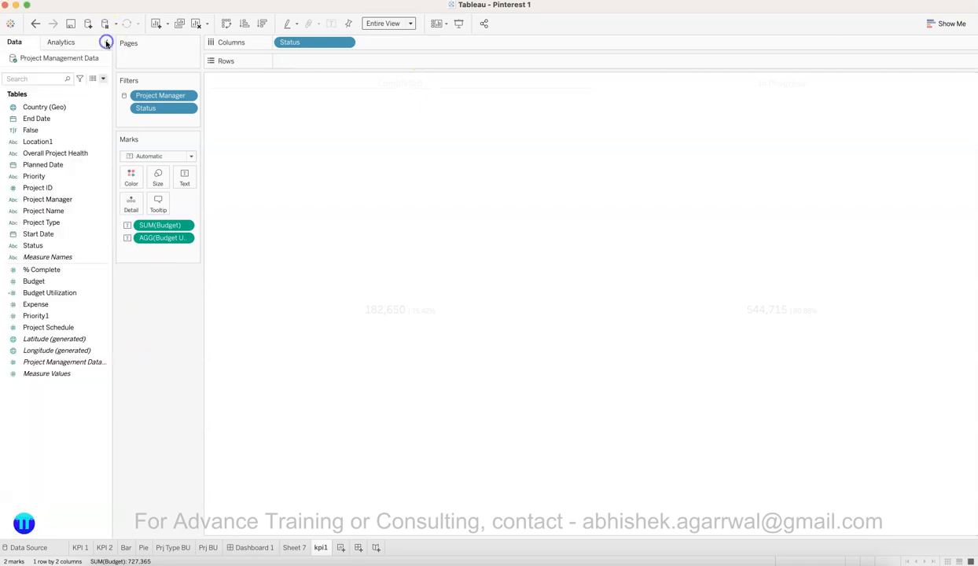
# Step: Set the kpi1 sheet's default worksheet shading to None
pyautogui.rightClick(311, 112)
pyautogui.click(338, 161)
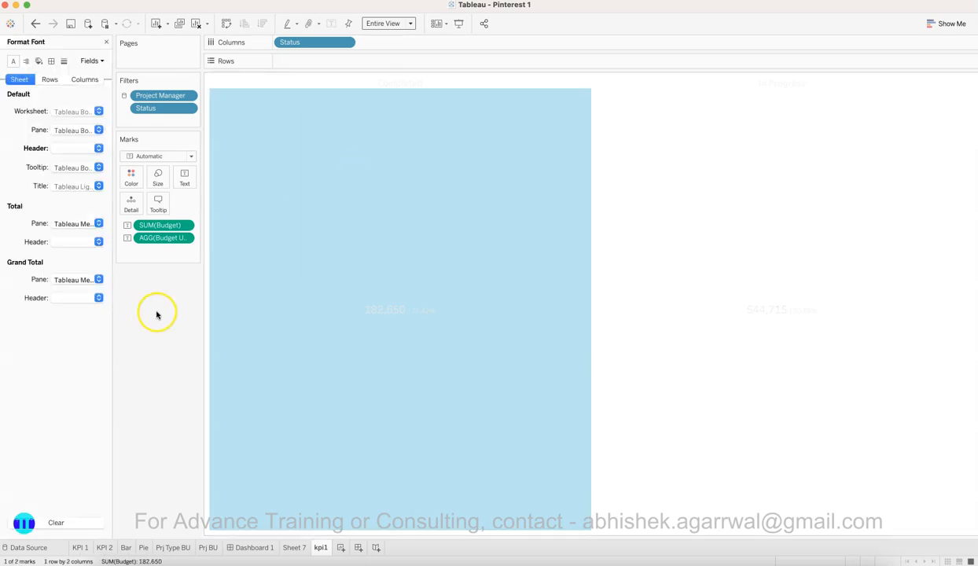
pyautogui.click(38, 60)
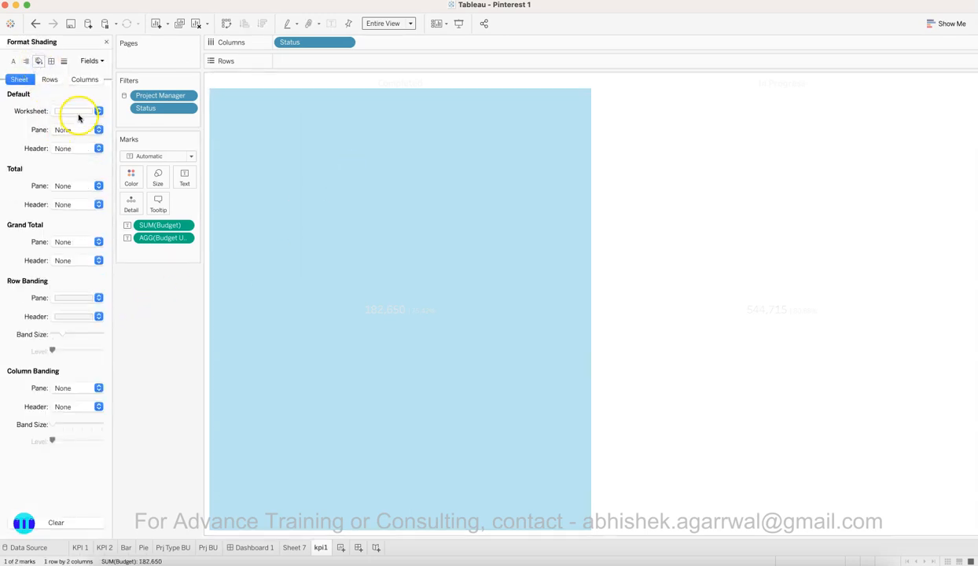
pyautogui.click(77, 117)
pyautogui.click(87, 128)
pyautogui.click(157, 288)
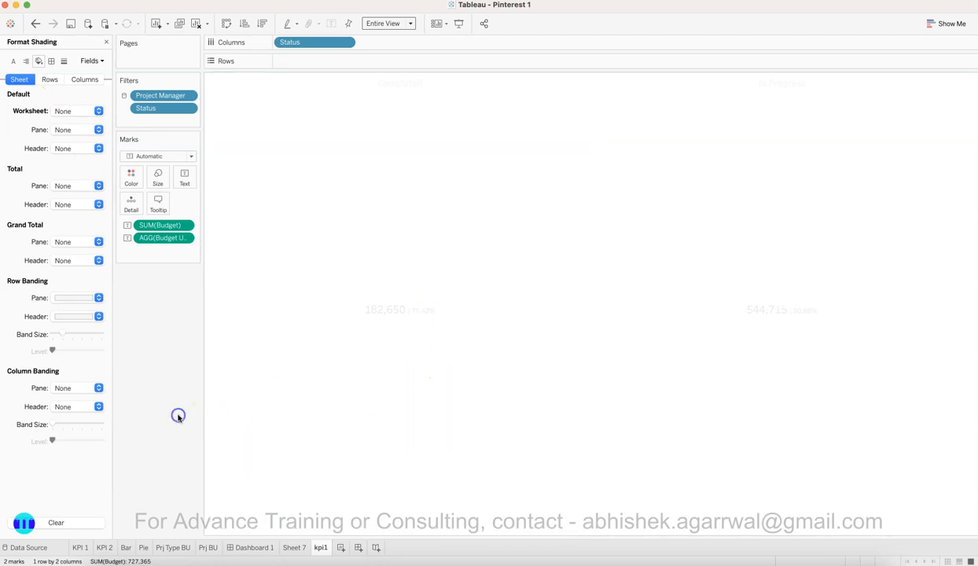
# Step: Duplicate the kpi1 worksheet and name the copy kpi2
pyautogui.rightClick(321, 550)
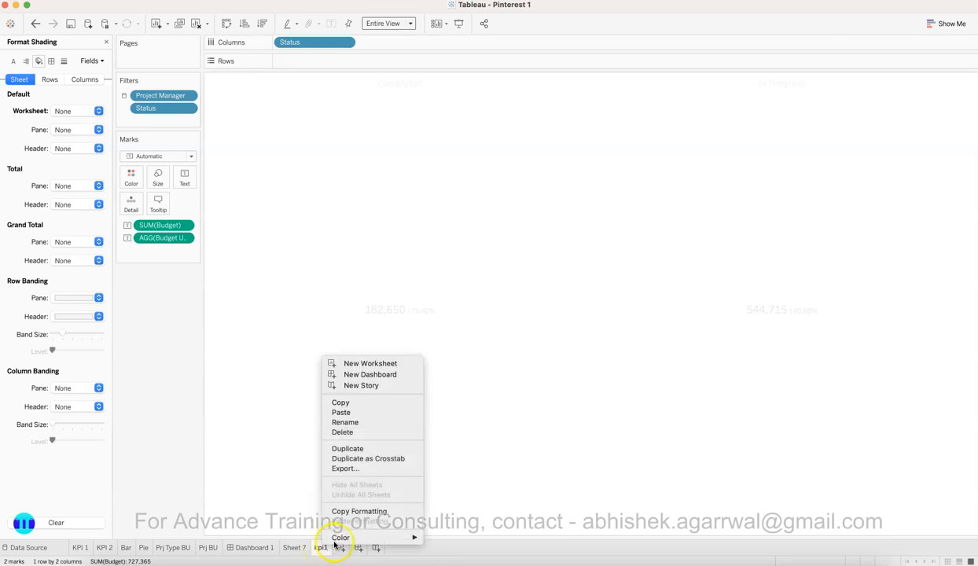
pyautogui.click(354, 450)
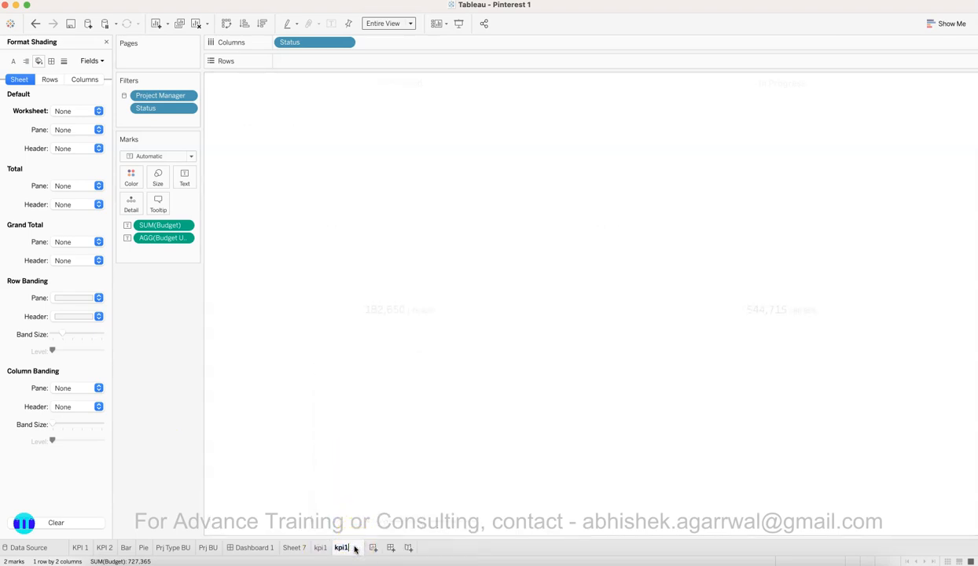
pyautogui.press('Return')
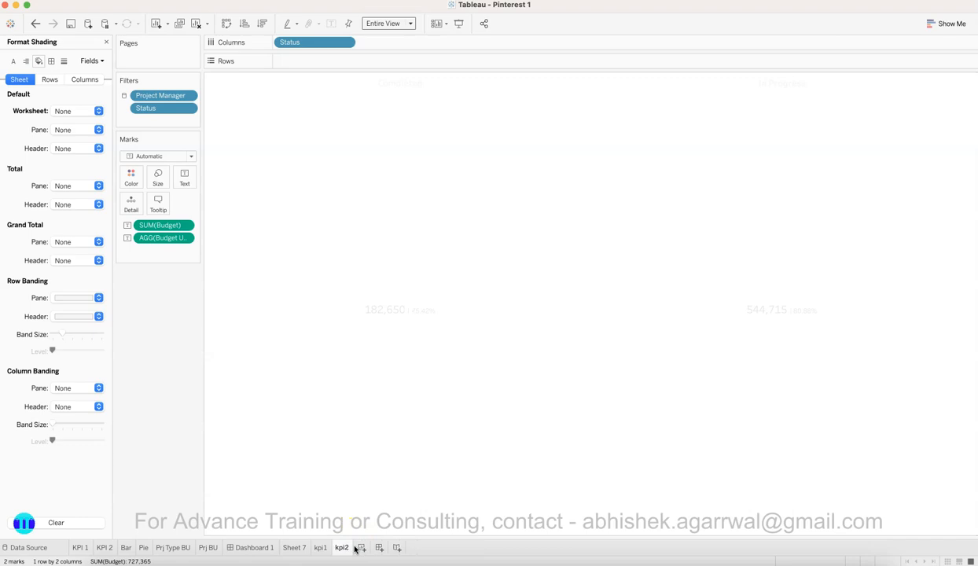
# Step: Change the kpi2 Status filter to include only On Hold and Planned
pyautogui.click(189, 112)
pyautogui.click(189, 122)
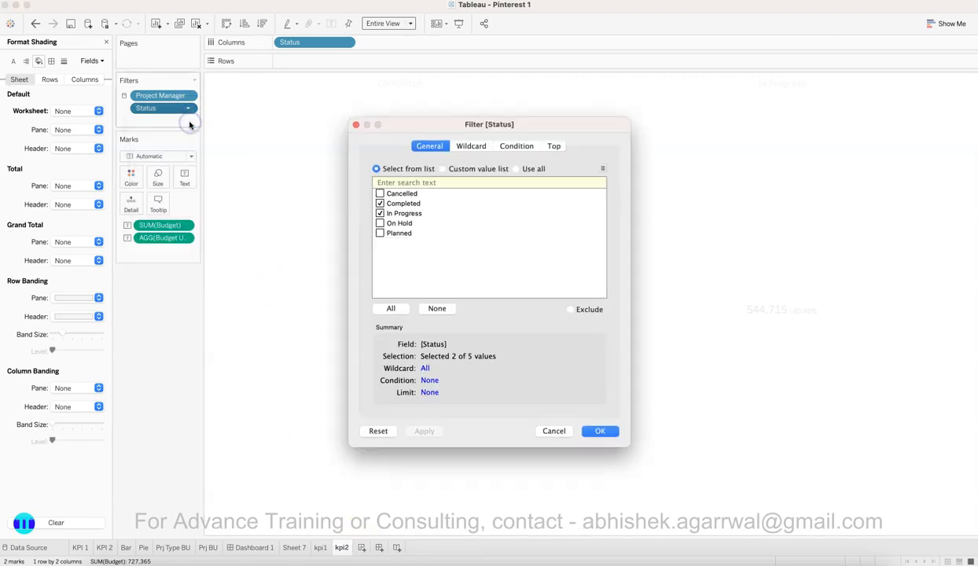
pyautogui.click(379, 224)
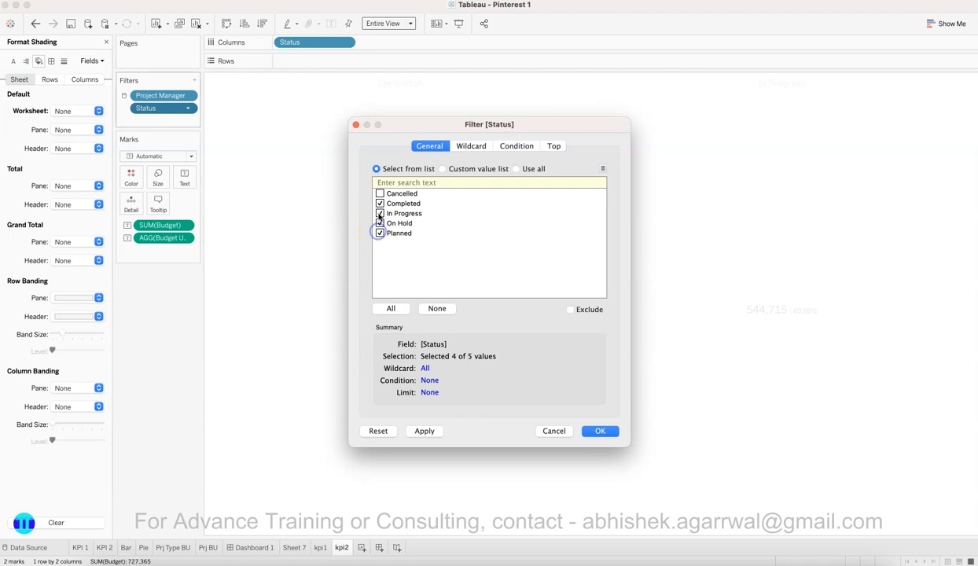
pyautogui.click(601, 431)
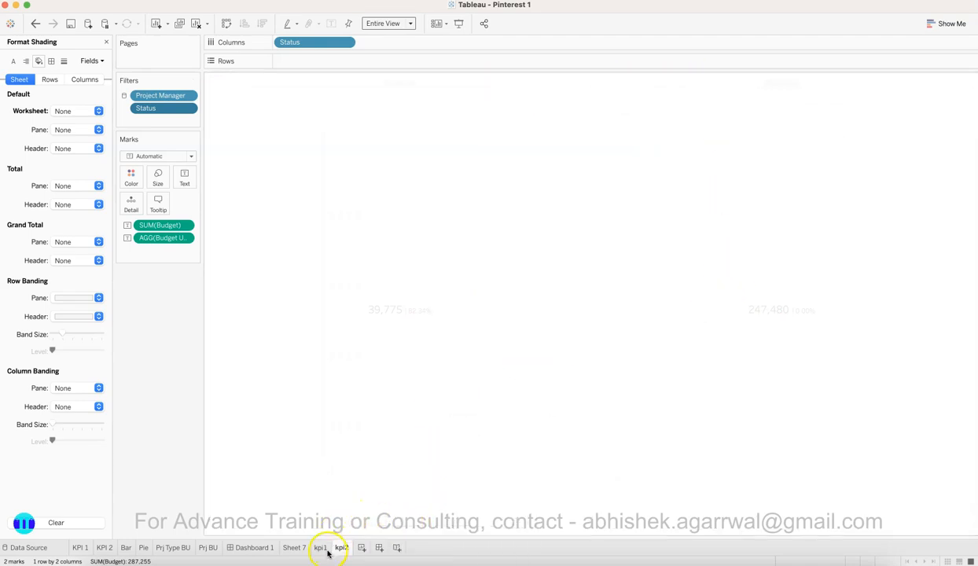
pyautogui.click(256, 550)
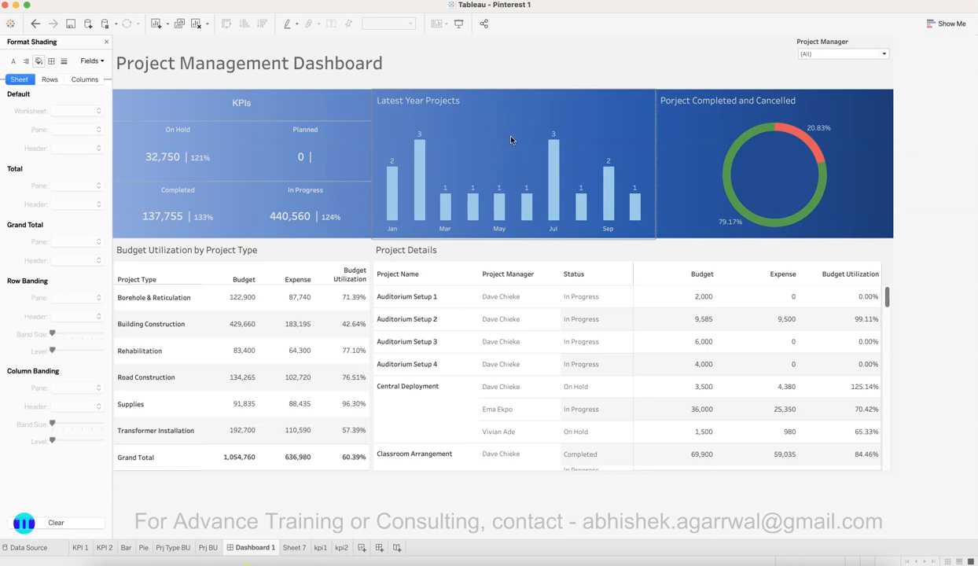
pyautogui.click(363, 550)
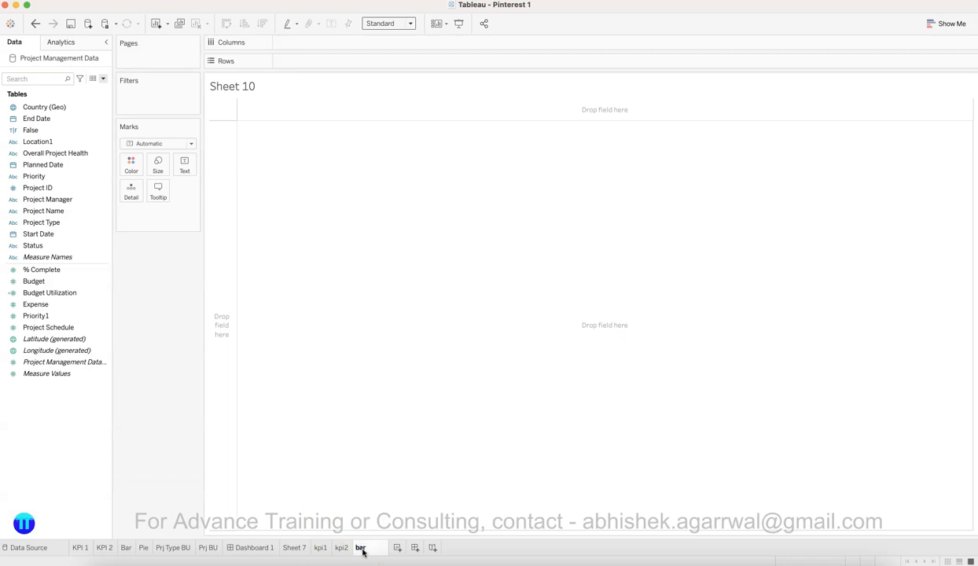
pyautogui.click(370, 538)
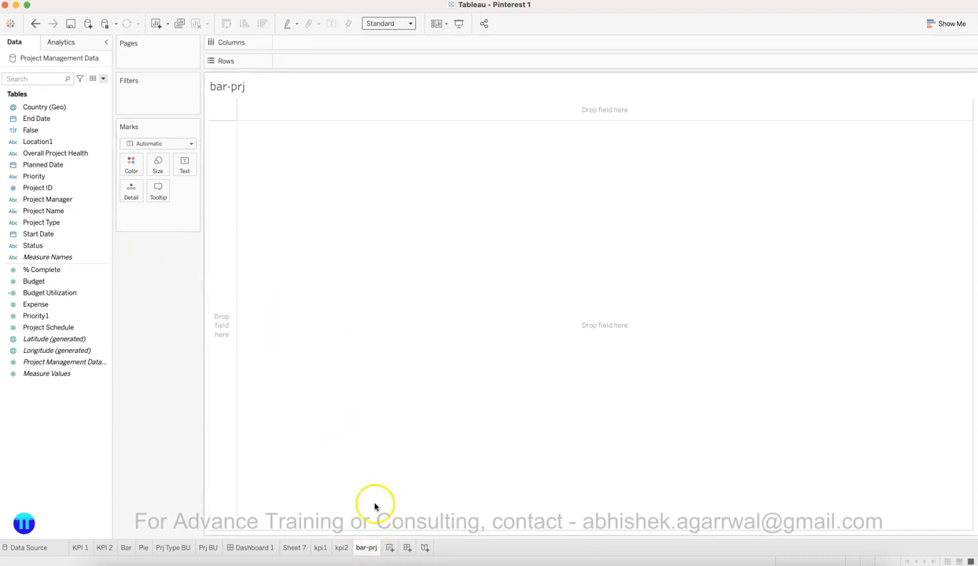
pyautogui.rightClick(365, 551)
pyautogui.click(391, 439)
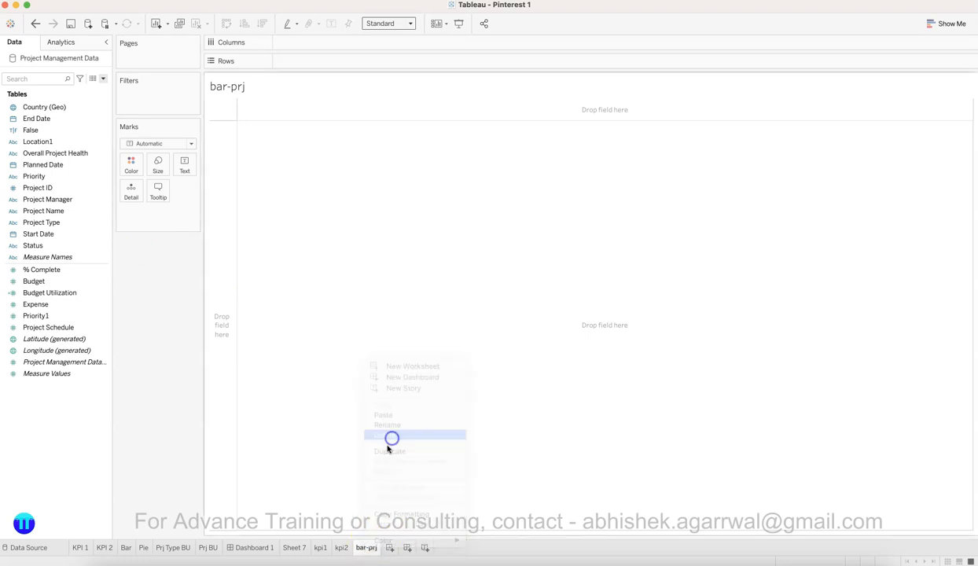
# Step: Duplicate kpi2 as bar - prj and strip its Budget, Budget Utilization and Status fields, keeping only the Project Manager filter
pyautogui.rightClick(343, 549)
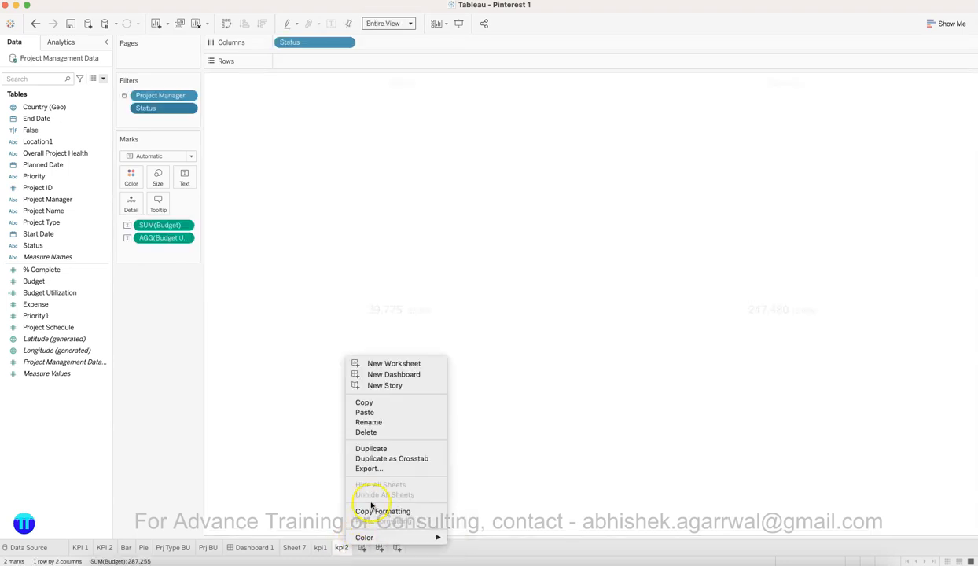
pyautogui.click(385, 442)
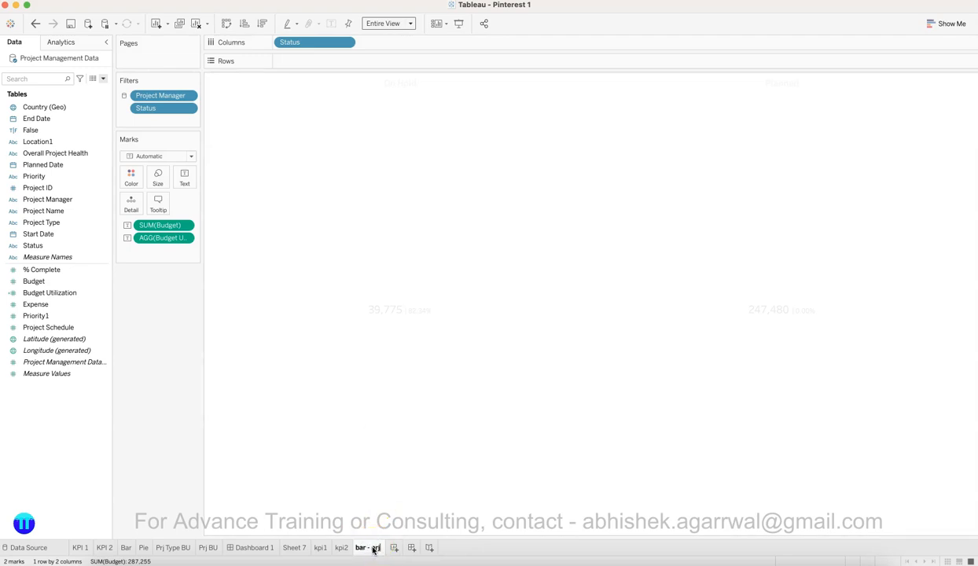
pyautogui.moveTo(160, 239); pyautogui.dragTo(158, 328)
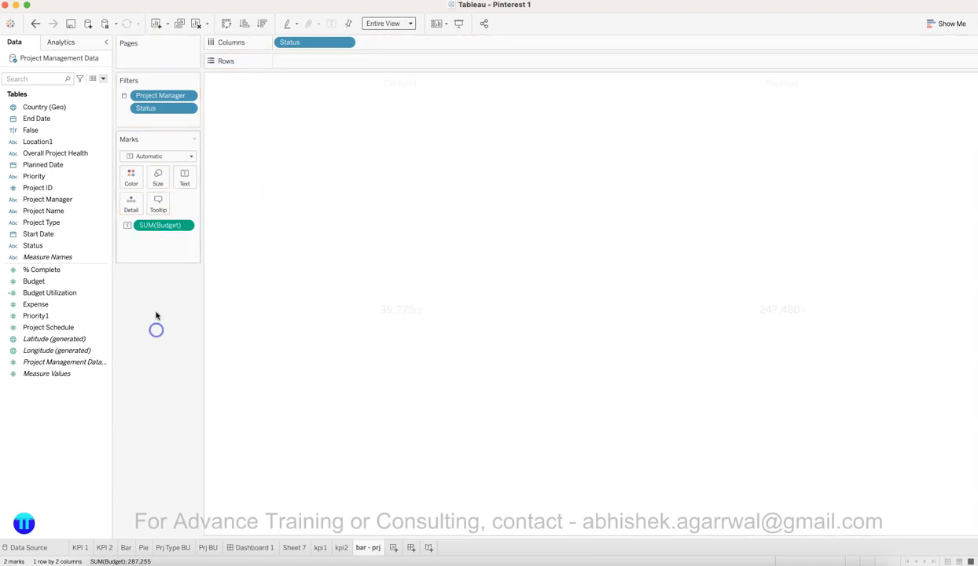
pyautogui.moveTo(157, 228); pyautogui.dragTo(138, 365)
pyautogui.moveTo(158, 106); pyautogui.dragTo(165, 318)
pyautogui.moveTo(301, 46); pyautogui.dragTo(156, 331)
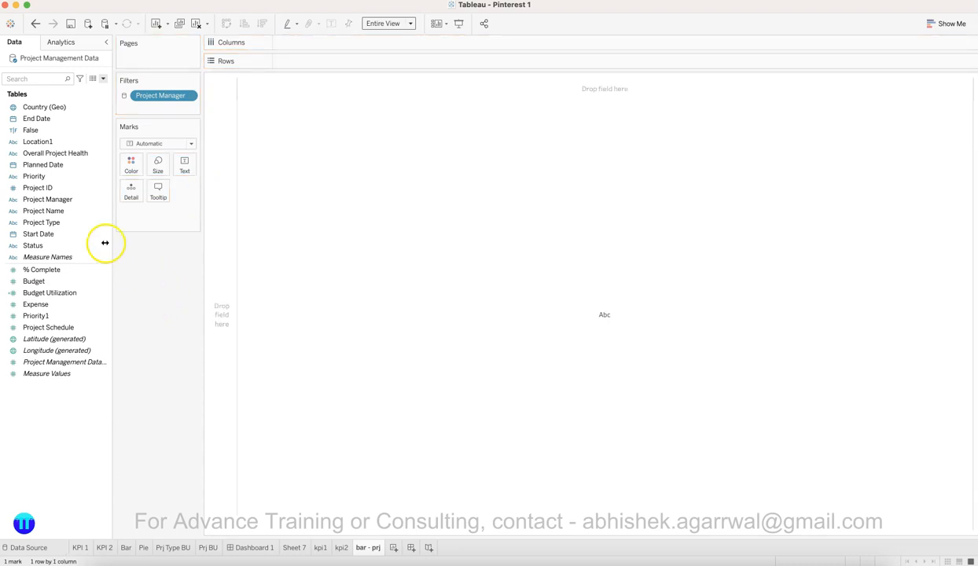
# Step: Place Start Date on Columns as a continuous month
pyautogui.click(59, 187)
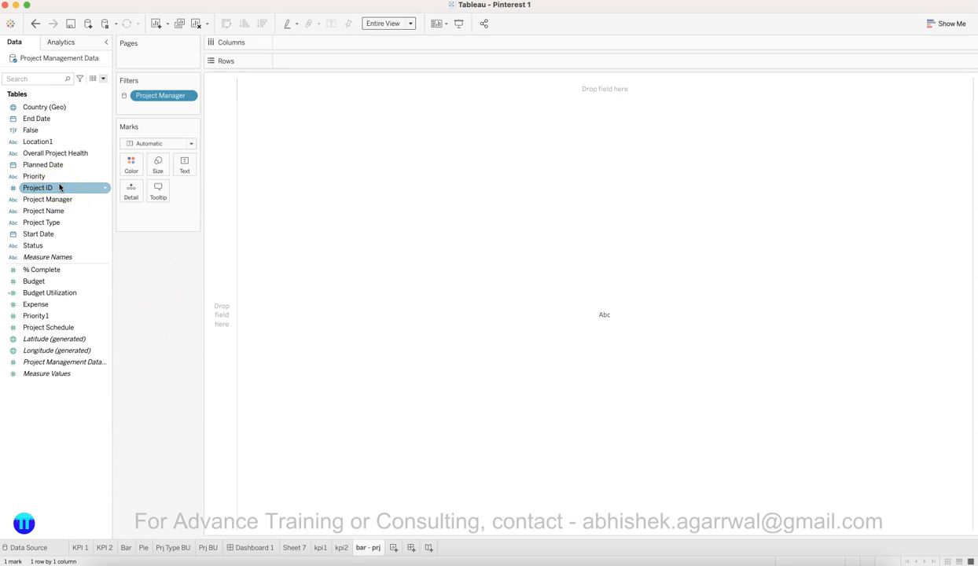
pyautogui.click(66, 222)
pyautogui.moveTo(69, 233); pyautogui.dragTo(343, 46)
pyautogui.click(345, 41)
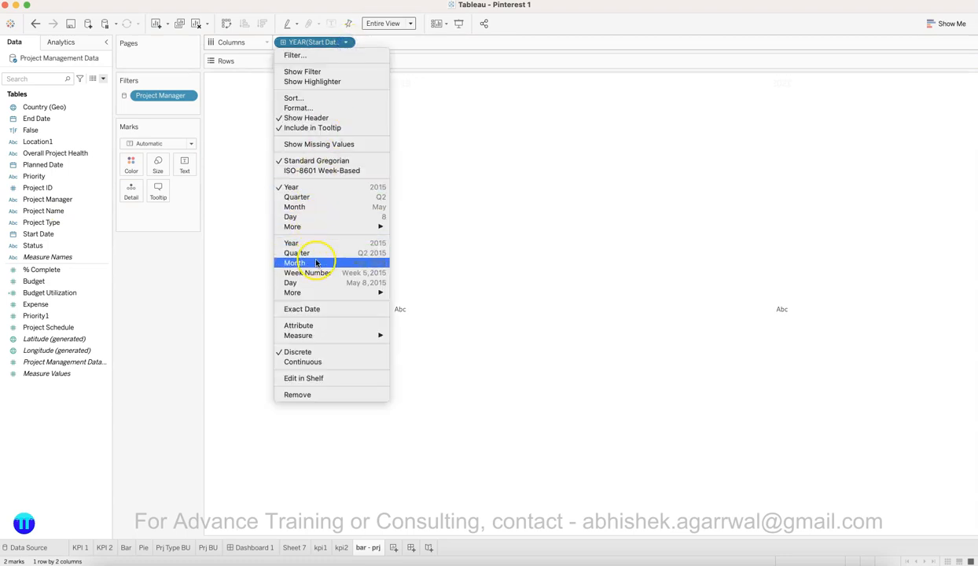
pyautogui.click(316, 264)
pyautogui.click(50, 293)
pyautogui.click(77, 315)
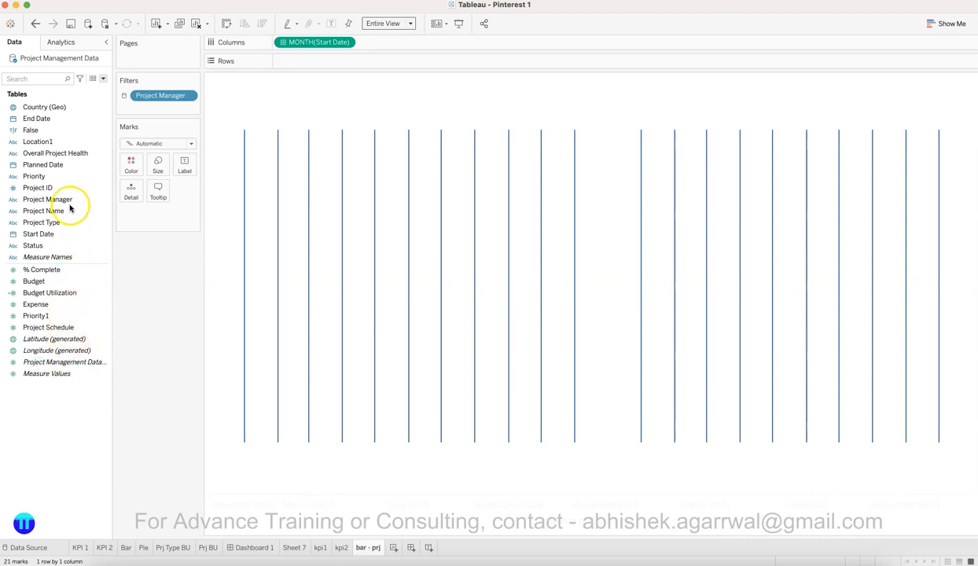
# Step: Add Project ID to Rows as a distinct count
pyautogui.moveTo(66, 190); pyautogui.dragTo(327, 62)
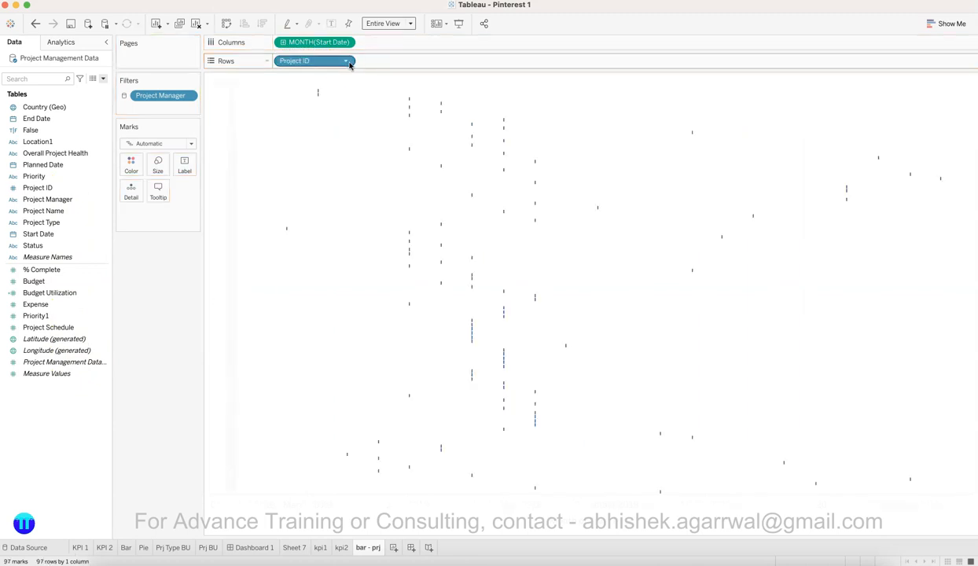
pyautogui.click(349, 63)
pyautogui.moveTo(345, 199)
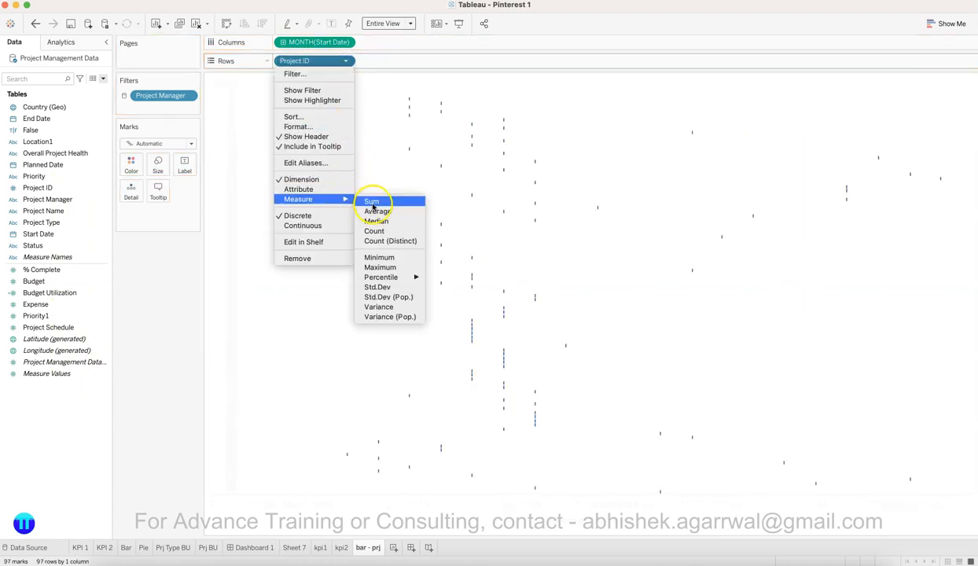
pyautogui.click(387, 240)
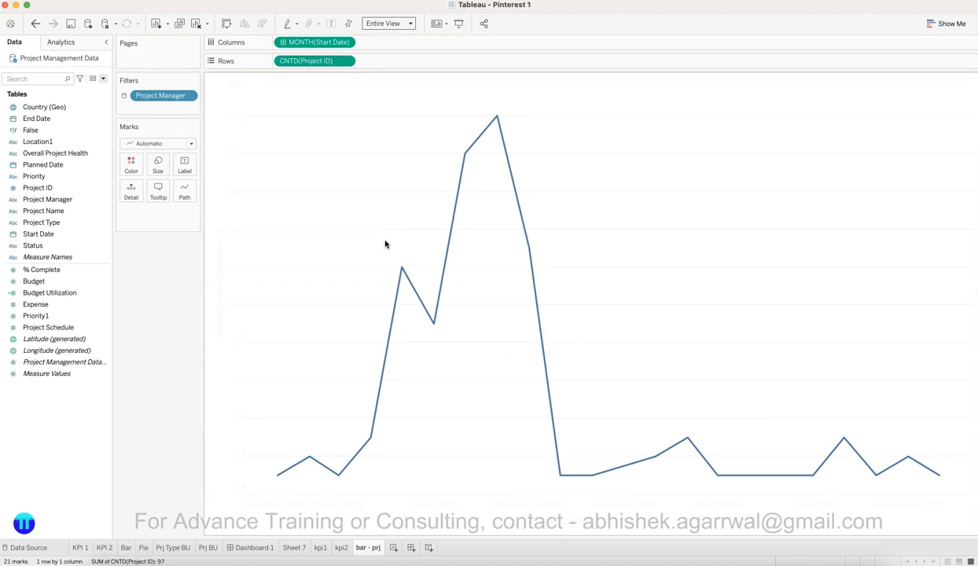
# Step: Change the bar - prj mark type to Bar and show mark labels
pyautogui.click(170, 143)
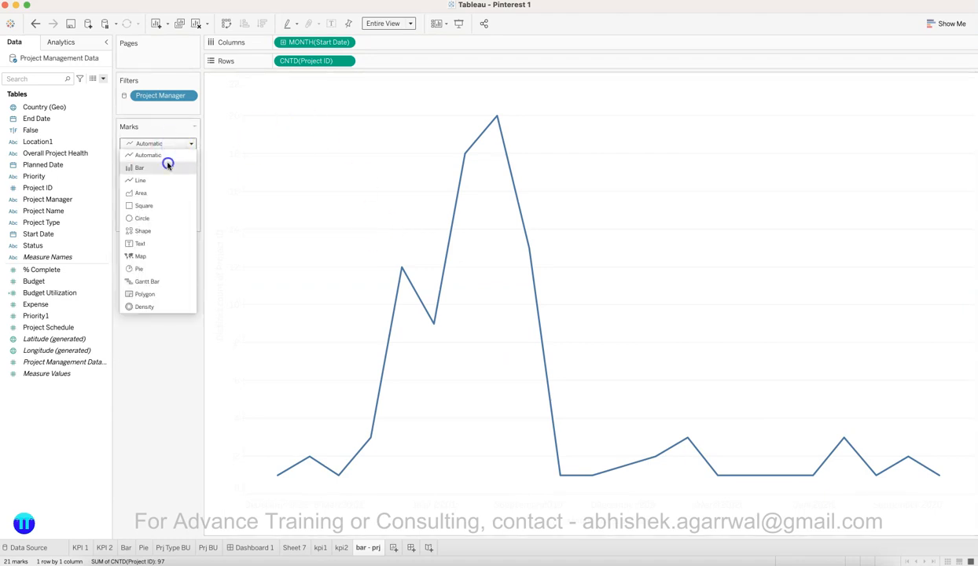
pyautogui.click(167, 164)
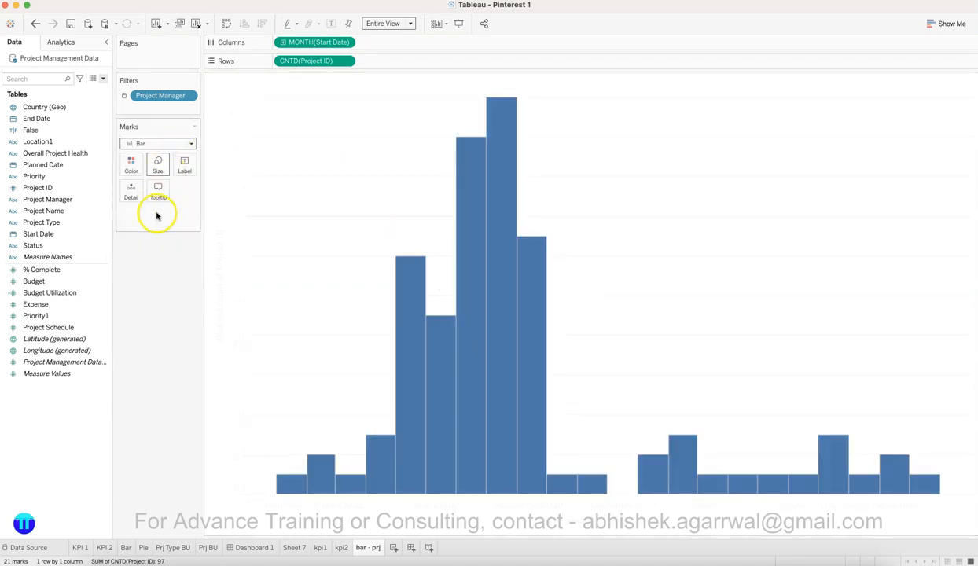
pyautogui.click(184, 164)
pyautogui.click(227, 190)
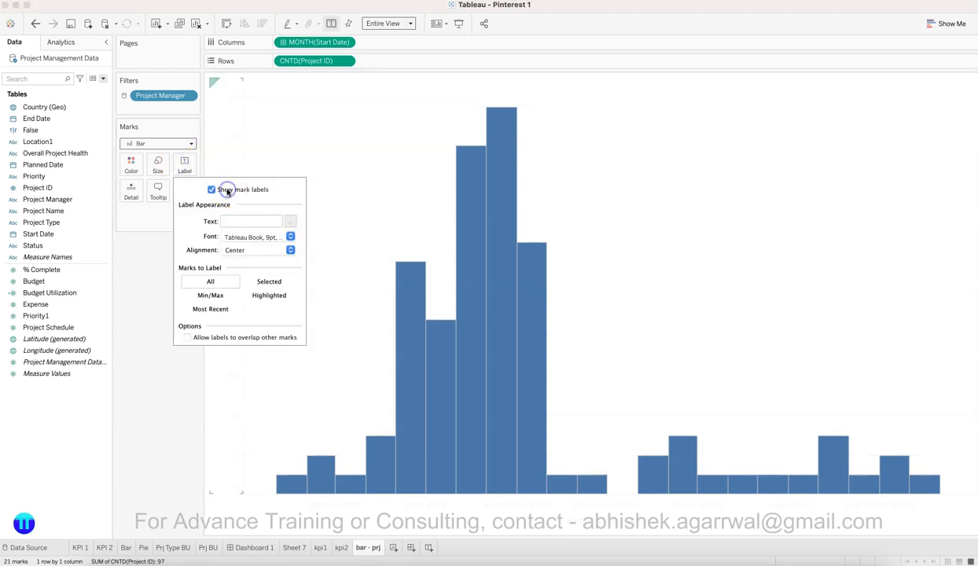
pyautogui.click(178, 376)
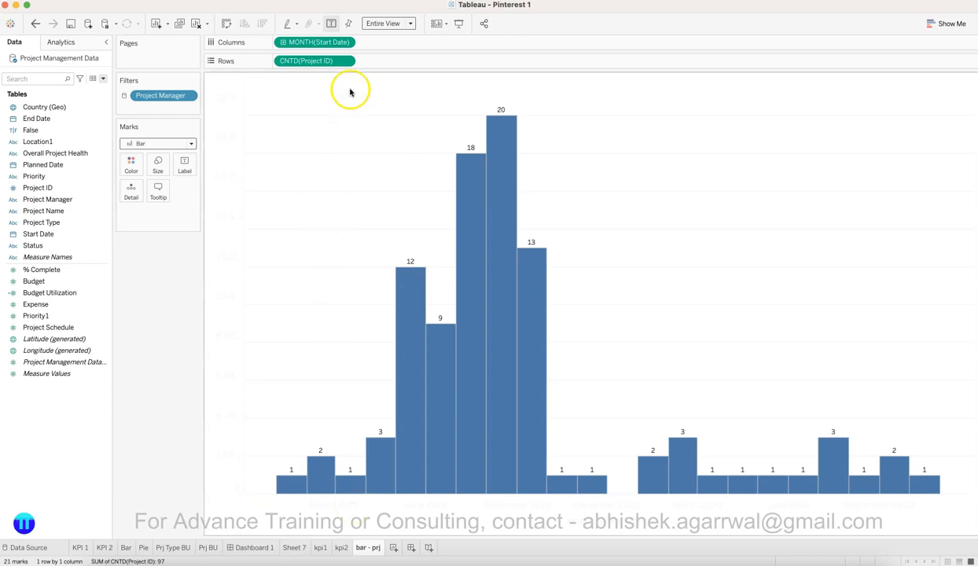
# Step: Format the Month of Start Date axis and set its default font size to 9
pyautogui.rightClick(339, 503)
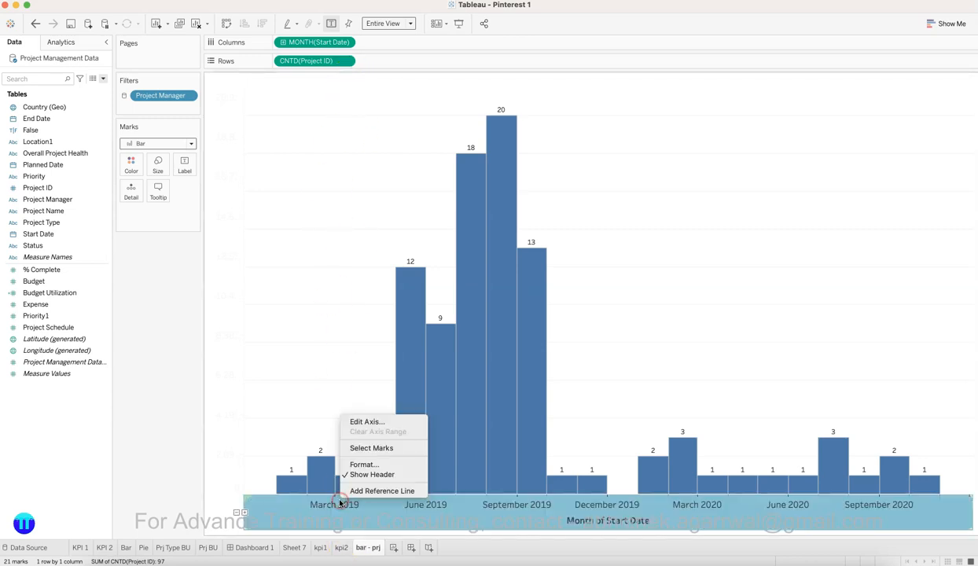
pyautogui.click(371, 465)
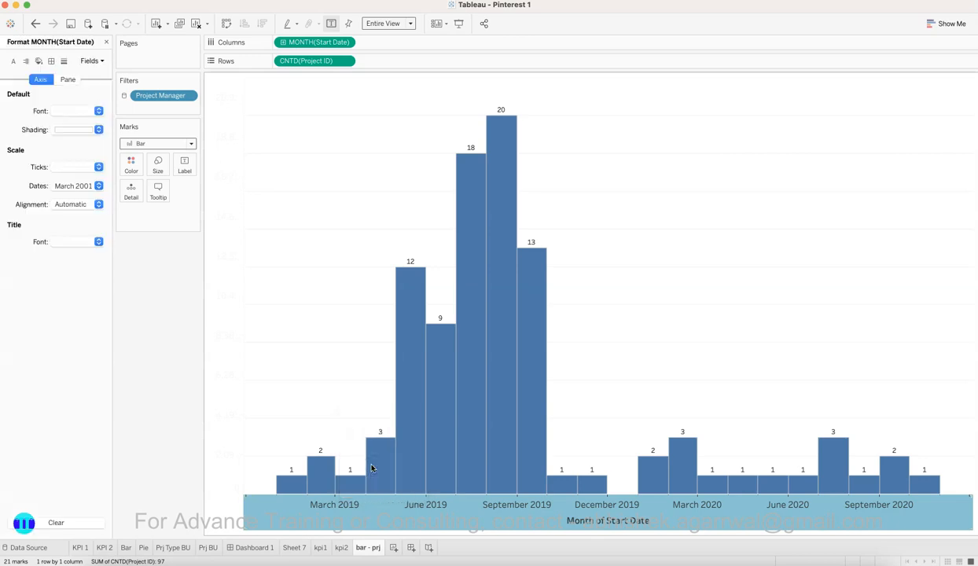
pyautogui.click(65, 110)
pyautogui.click(76, 145)
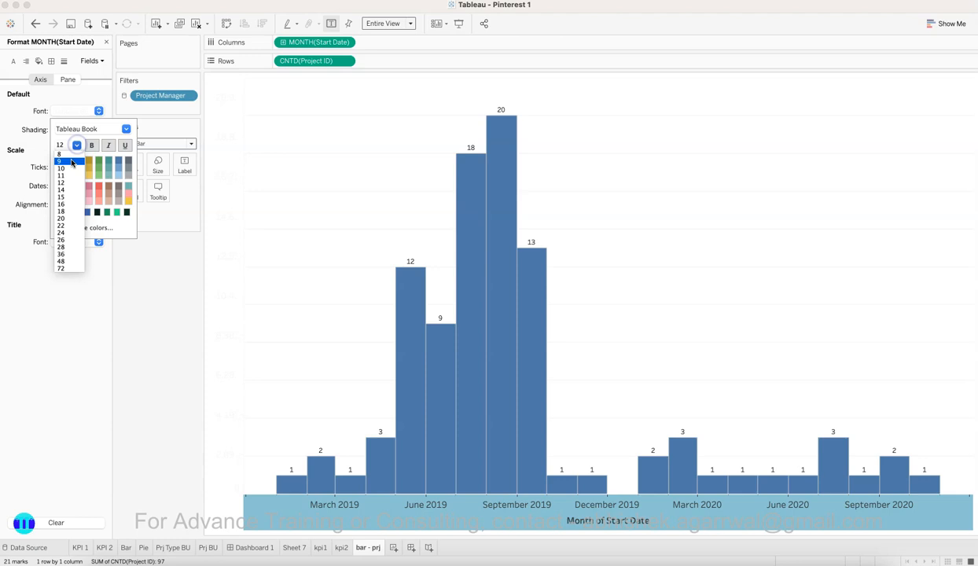
pyautogui.click(72, 162)
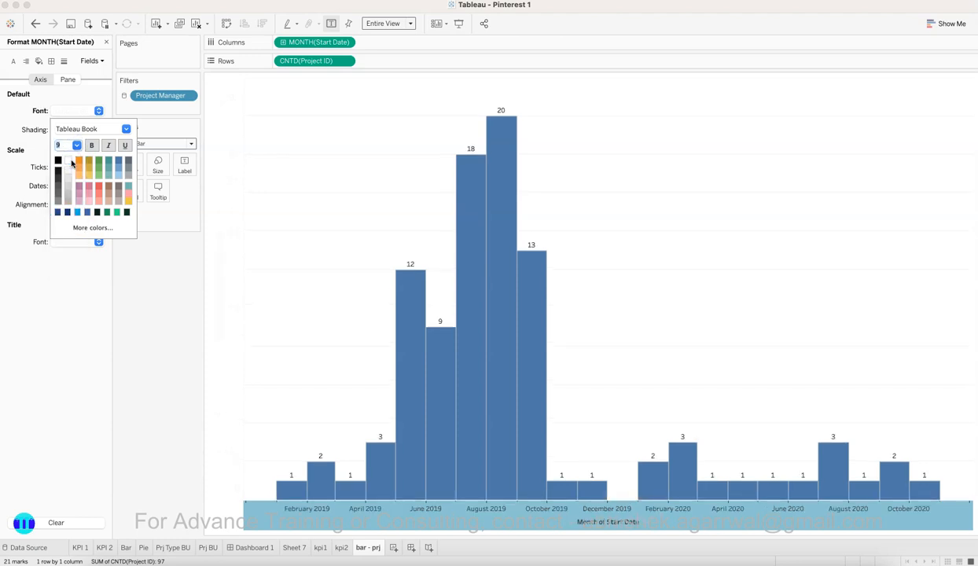
pyautogui.click(63, 169)
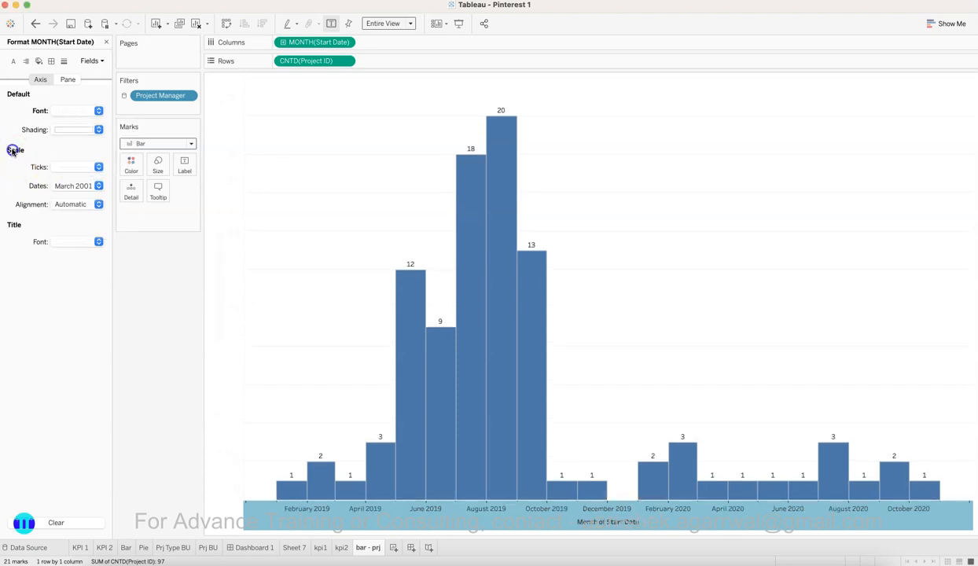
pyautogui.click(62, 132)
pyautogui.click(28, 140)
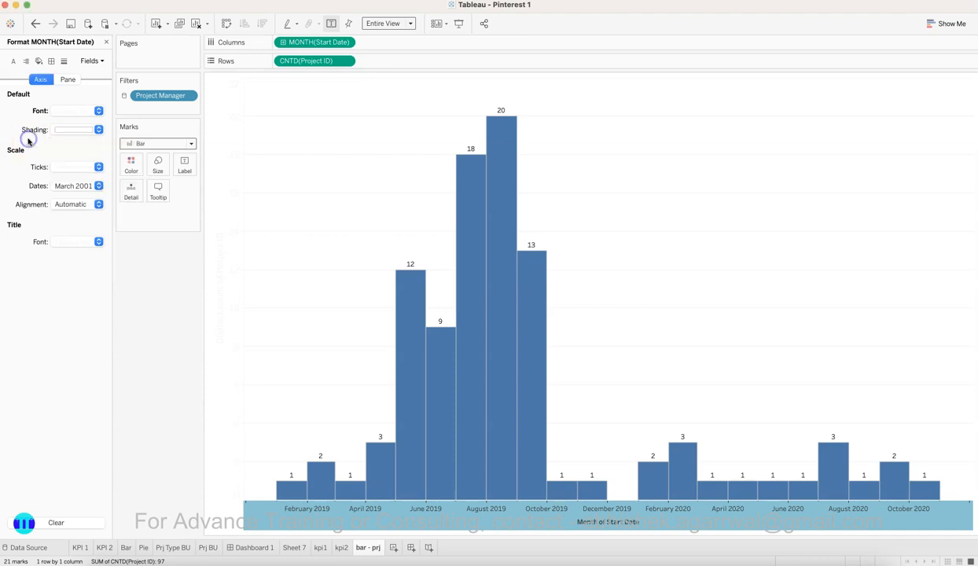
# Step: Set the month axis dates to the custom format mmm
pyautogui.click(77, 187)
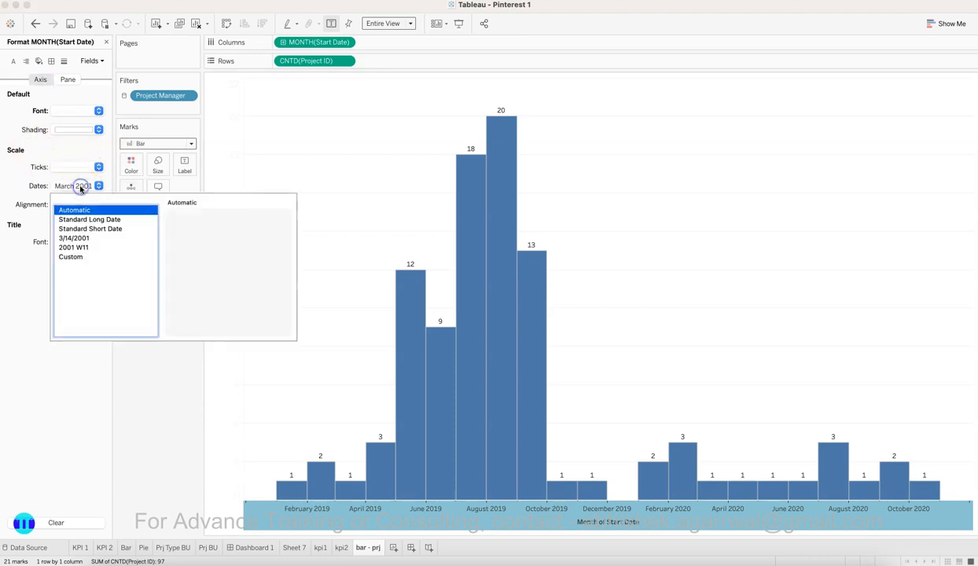
pyautogui.click(87, 255)
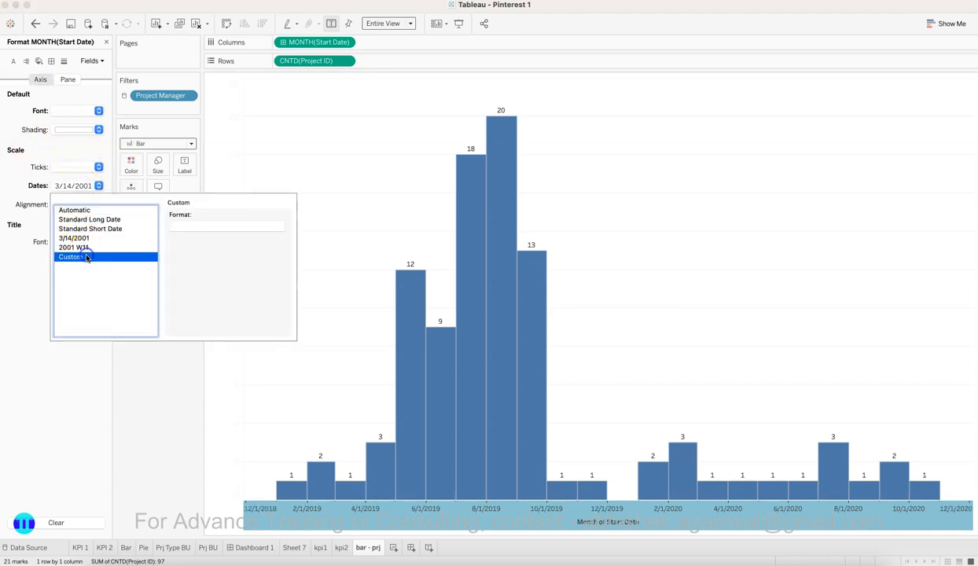
pyautogui.click(177, 227)
pyautogui.write('mm')
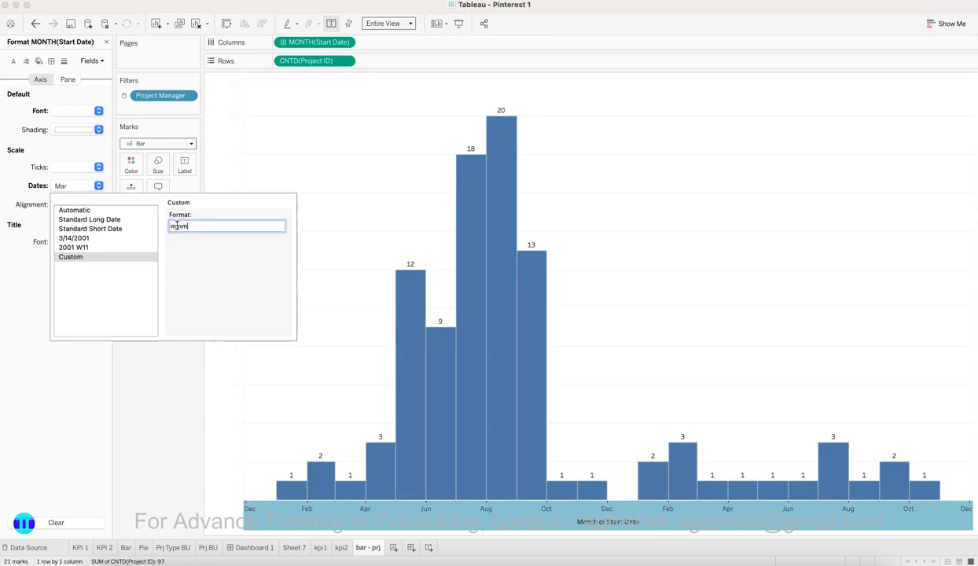
pyautogui.write('m')
pyautogui.click(159, 374)
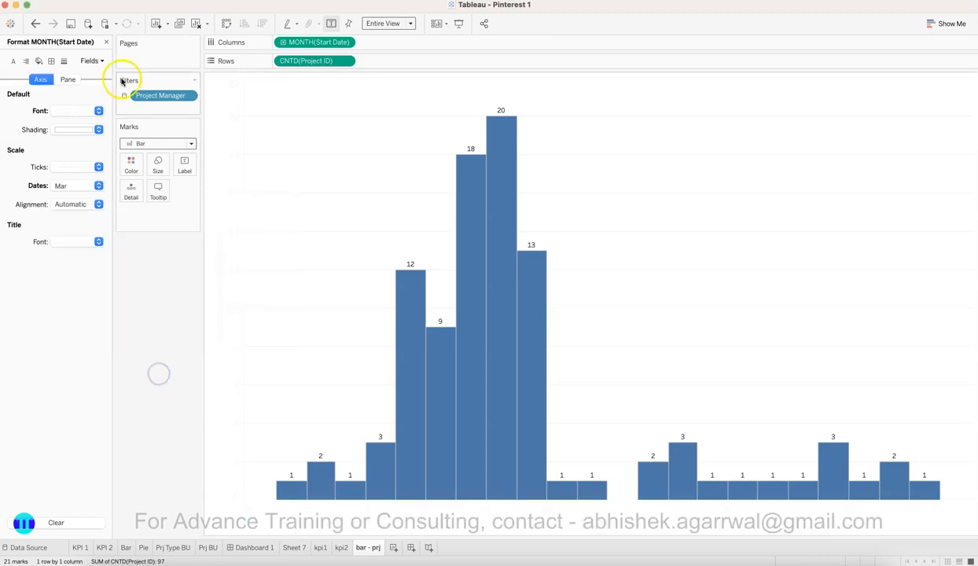
pyautogui.click(347, 44)
pyautogui.click(340, 53)
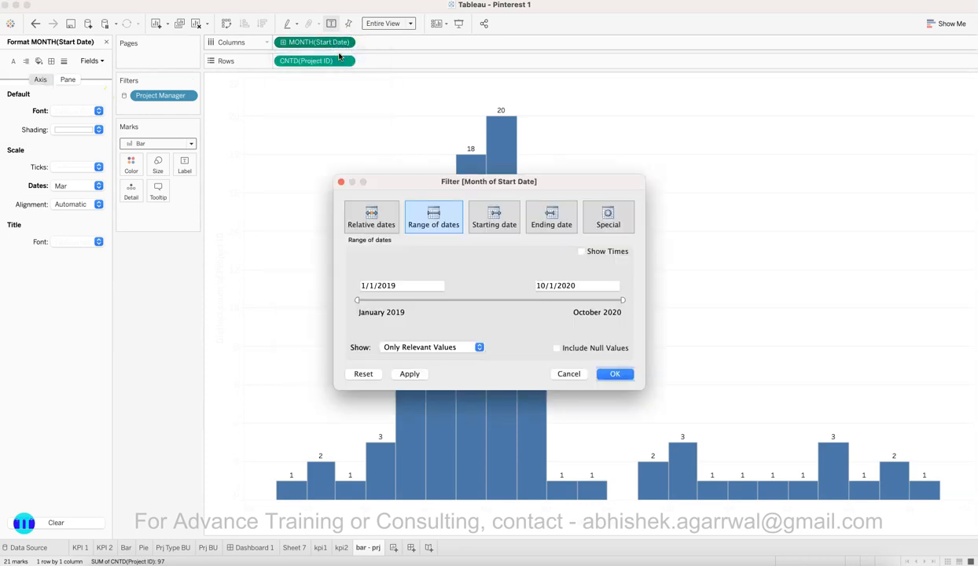
pyautogui.press('Return')
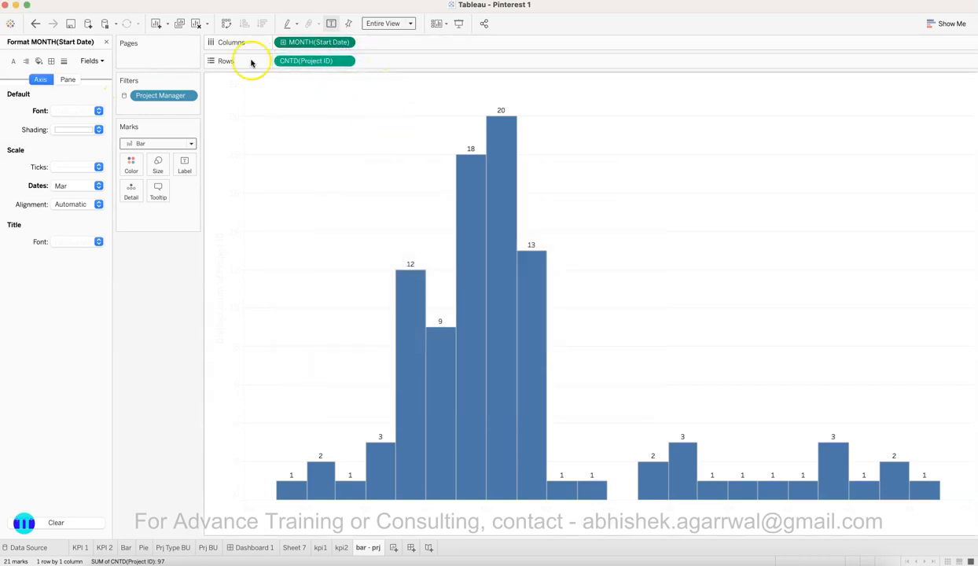
# Step: Add Start Date to the filters by Years, keeping only the latest year, 2020
pyautogui.click(106, 41)
pyautogui.click(51, 260)
pyautogui.moveTo(36, 245); pyautogui.dragTo(143, 110)
pyautogui.click(442, 224)
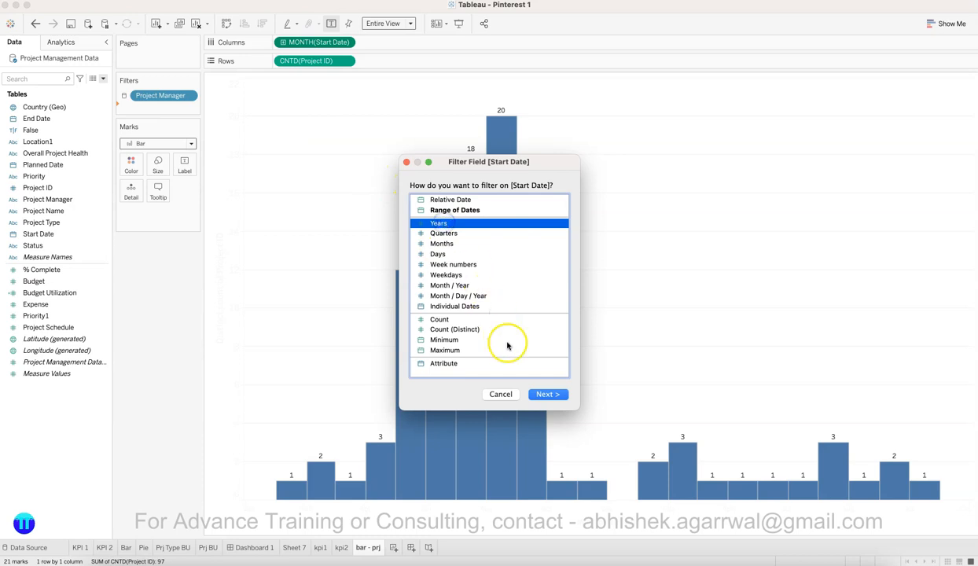
pyautogui.click(542, 397)
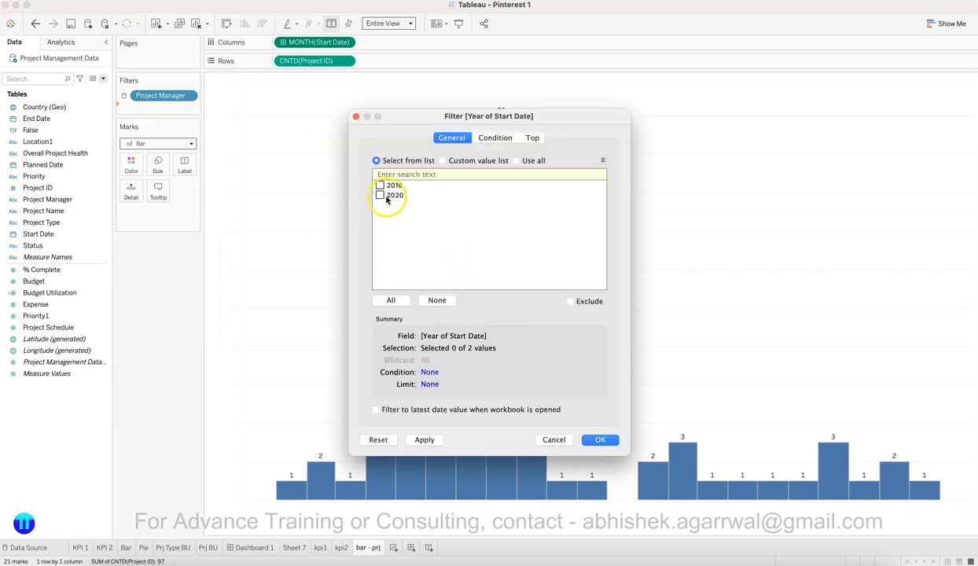
pyautogui.click(605, 445)
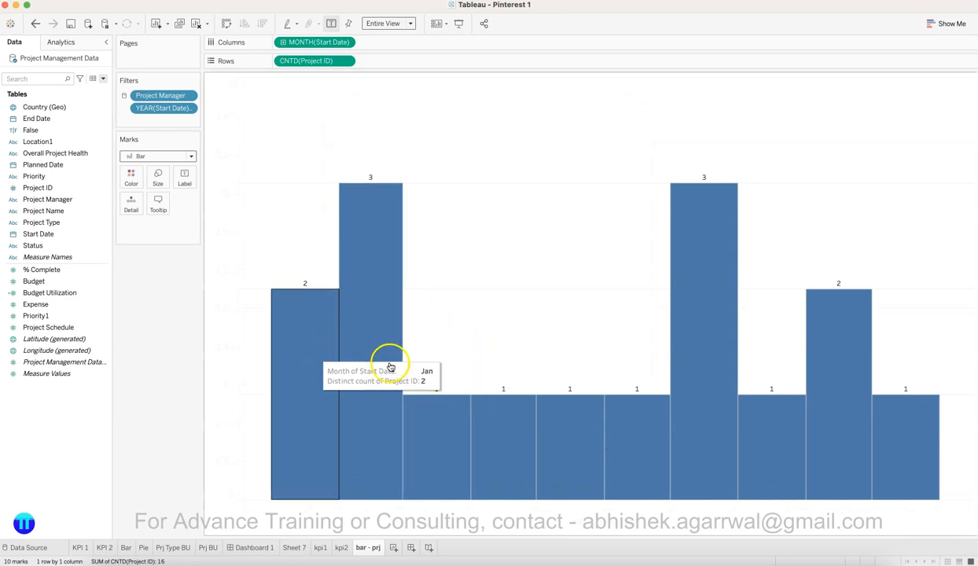
# Step: Switch the bar size from fixed to manual and set it to the maximum width
pyautogui.click(158, 177)
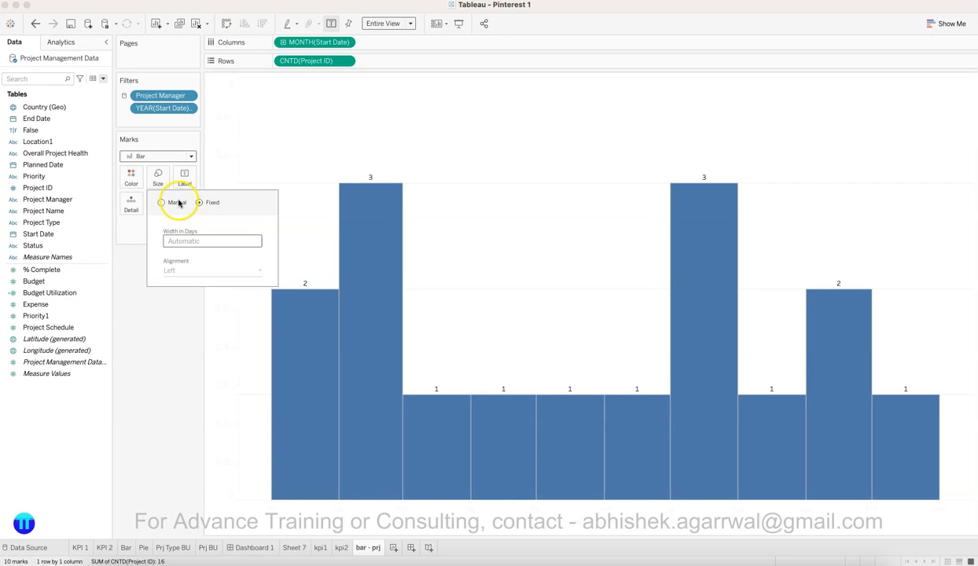
pyautogui.click(178, 203)
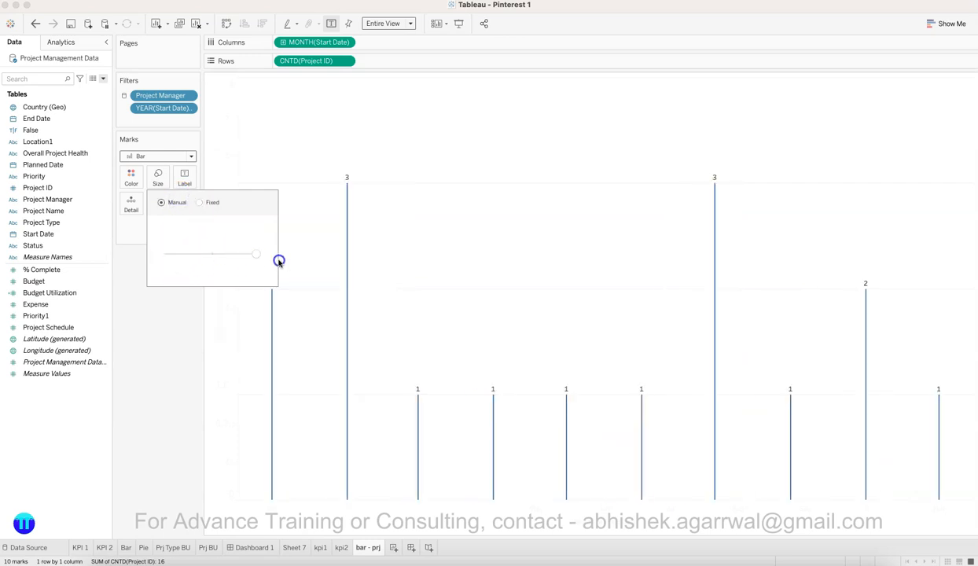
pyautogui.moveTo(279, 262); pyautogui.dragTo(278, 260)
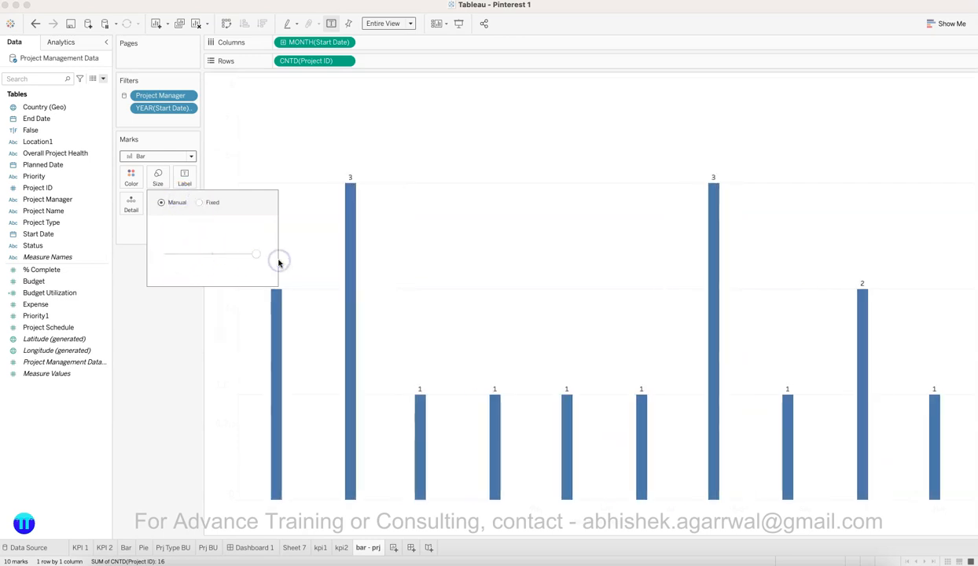
pyautogui.click(164, 447)
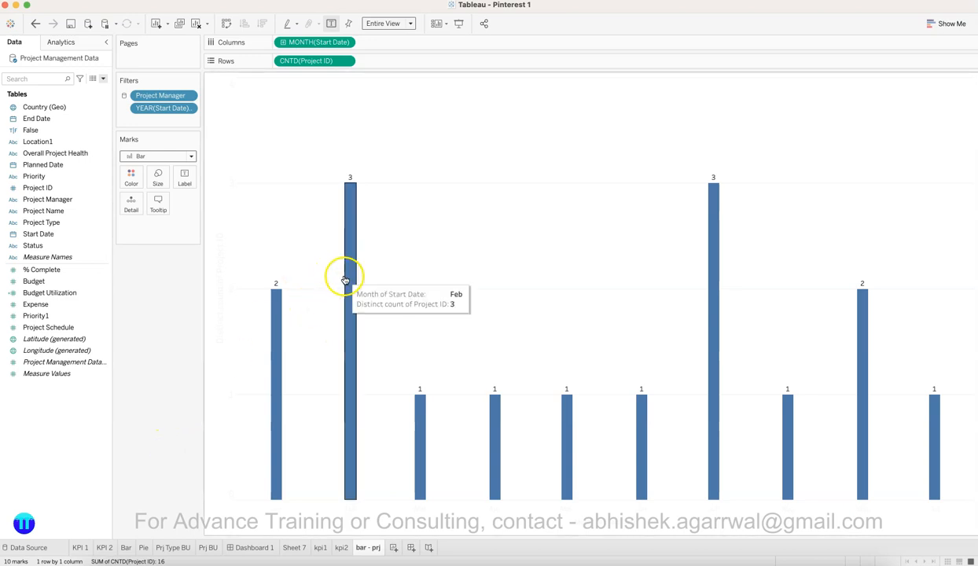
# Step: Compare with the Latest Year Projects chart on Dashboard 1 and recolor the bar - prj bars light blue to match
pyautogui.click(264, 547)
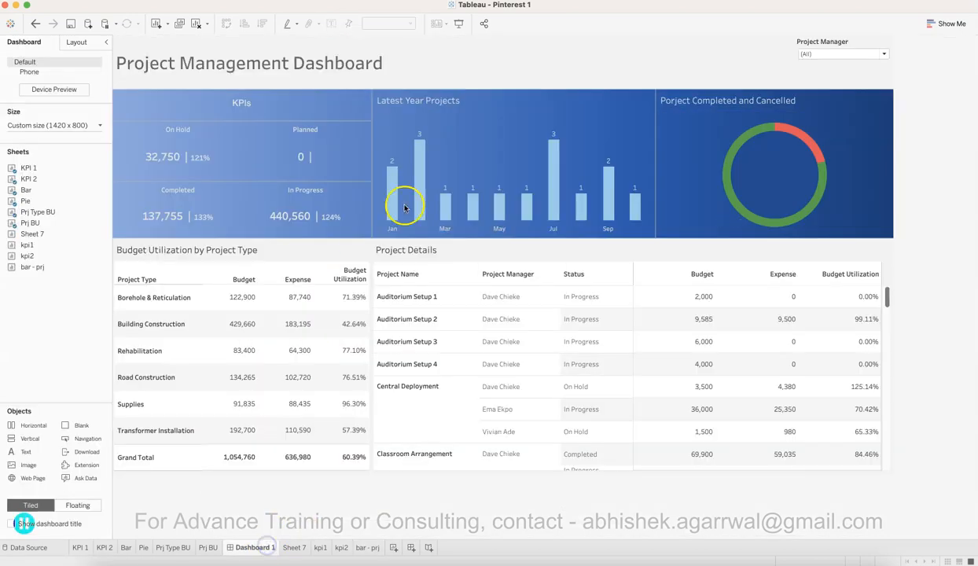
pyautogui.click(373, 550)
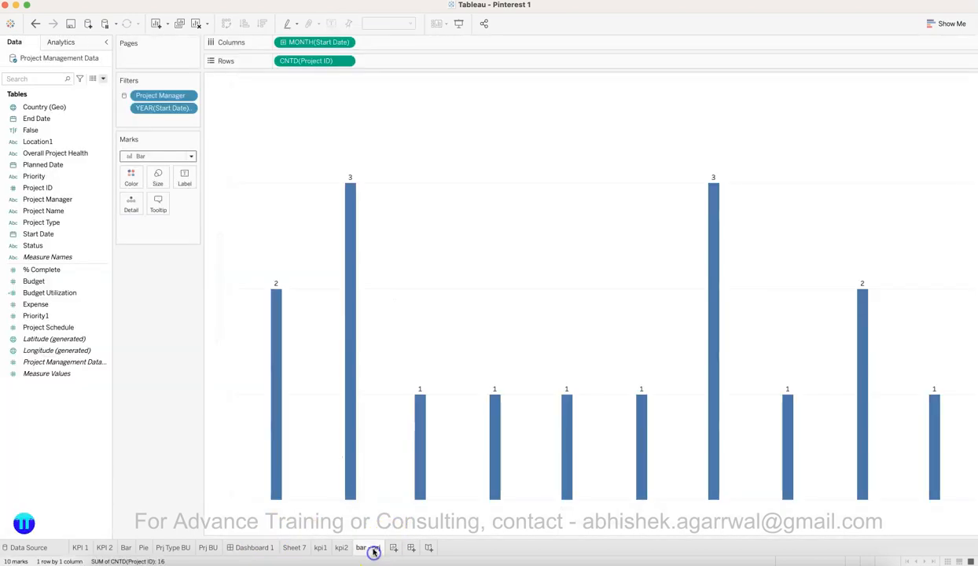
pyautogui.click(131, 174)
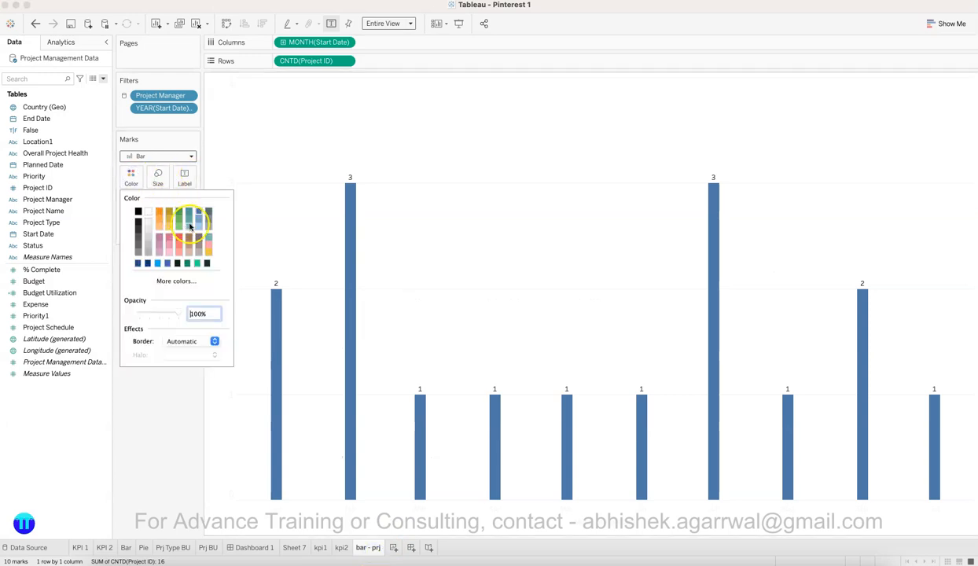
pyautogui.click(198, 226)
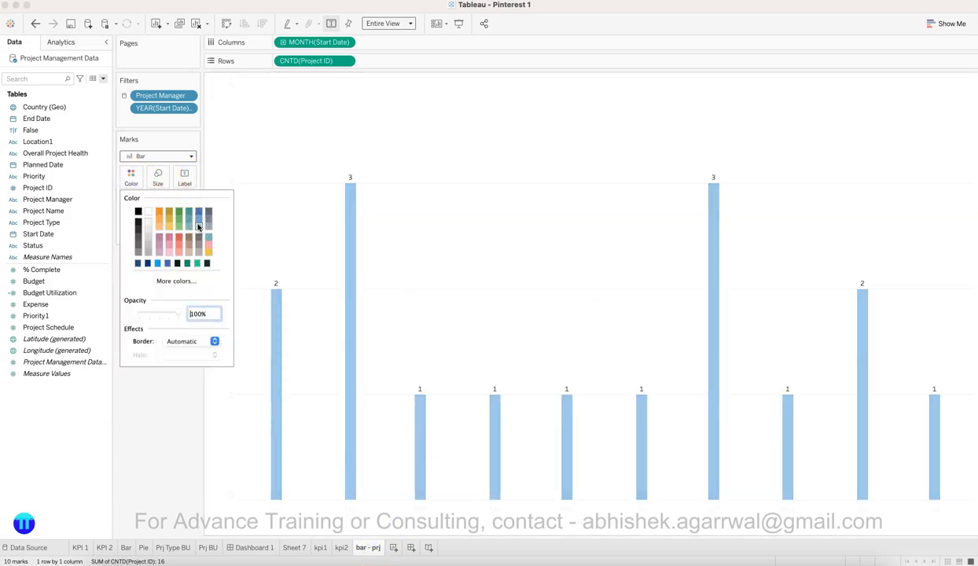
pyautogui.click(188, 390)
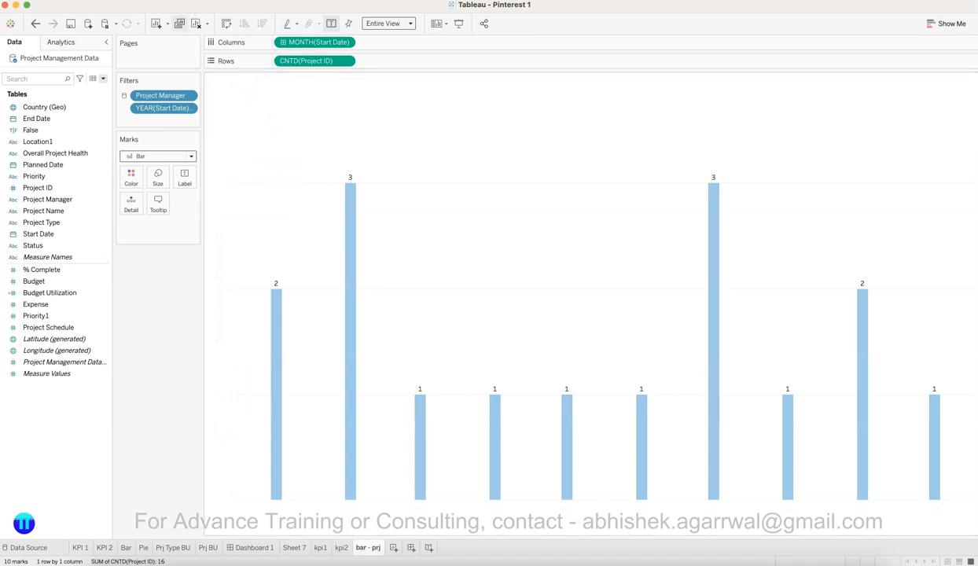
# Step: Show the worksheet title and change it to "Latest Year Projects" in font size 12
pyautogui.click(152, 96)
pyautogui.doubleClick(243, 87)
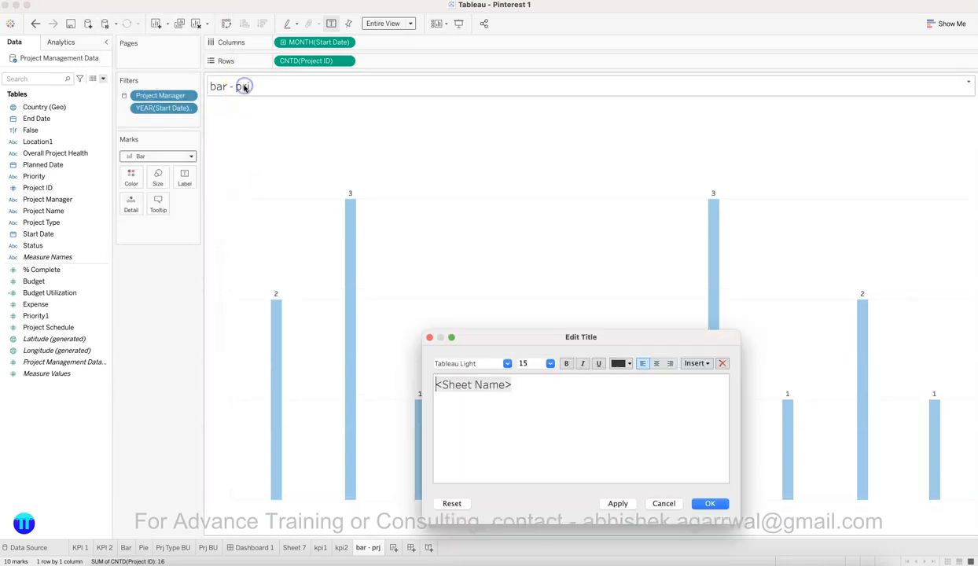
pyautogui.write('Latest Year Pro')
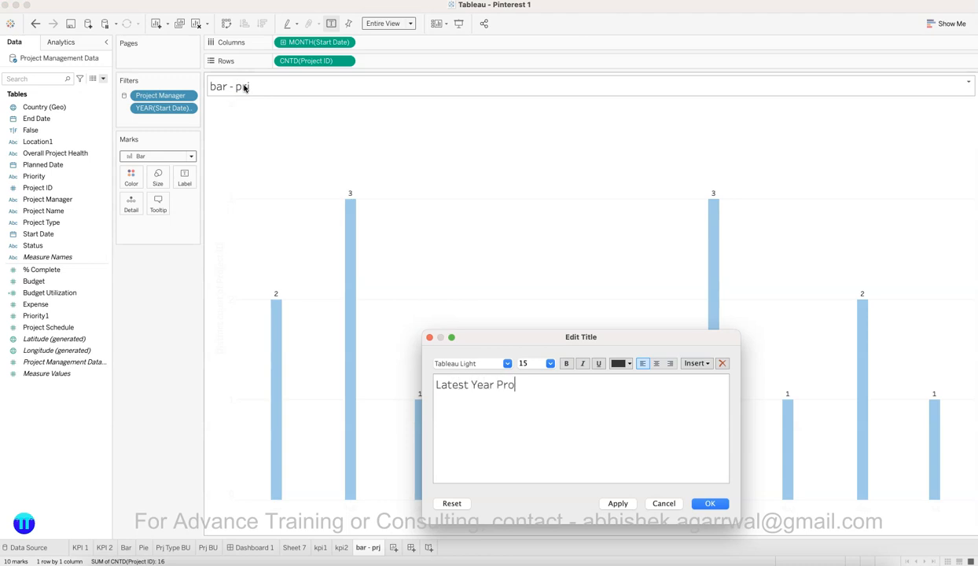
pyautogui.write('jects')
pyautogui.press('super+a')
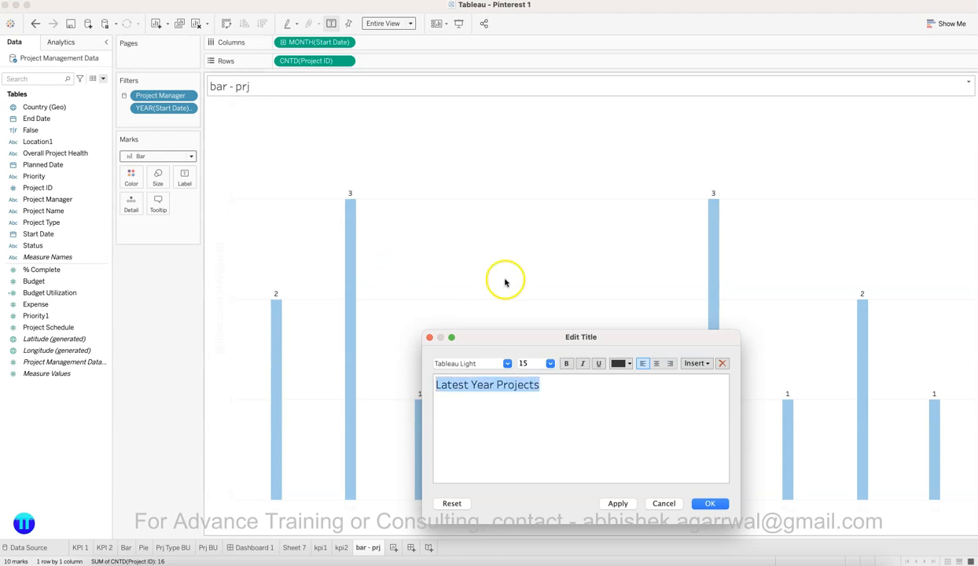
pyautogui.click(550, 363)
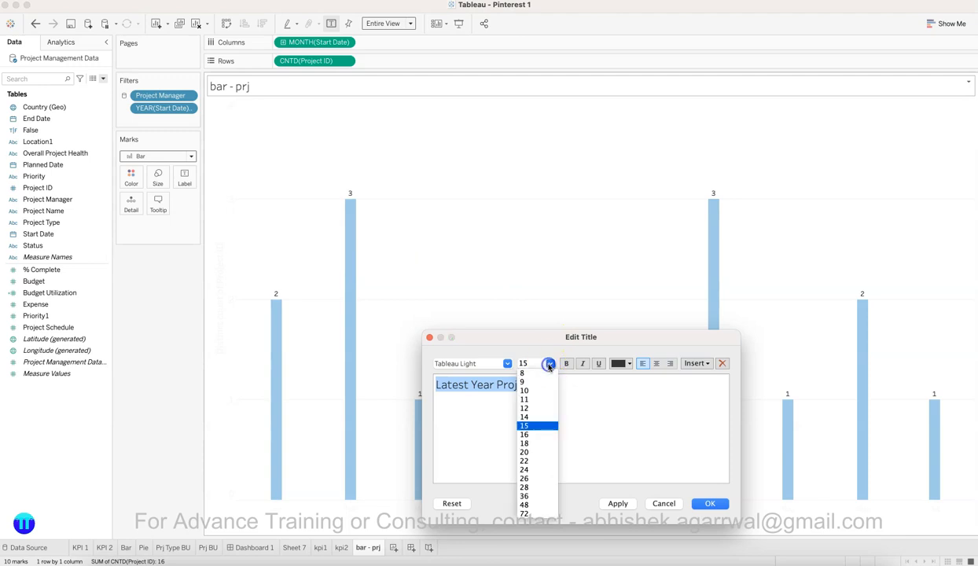
pyautogui.click(546, 407)
pyautogui.click(619, 504)
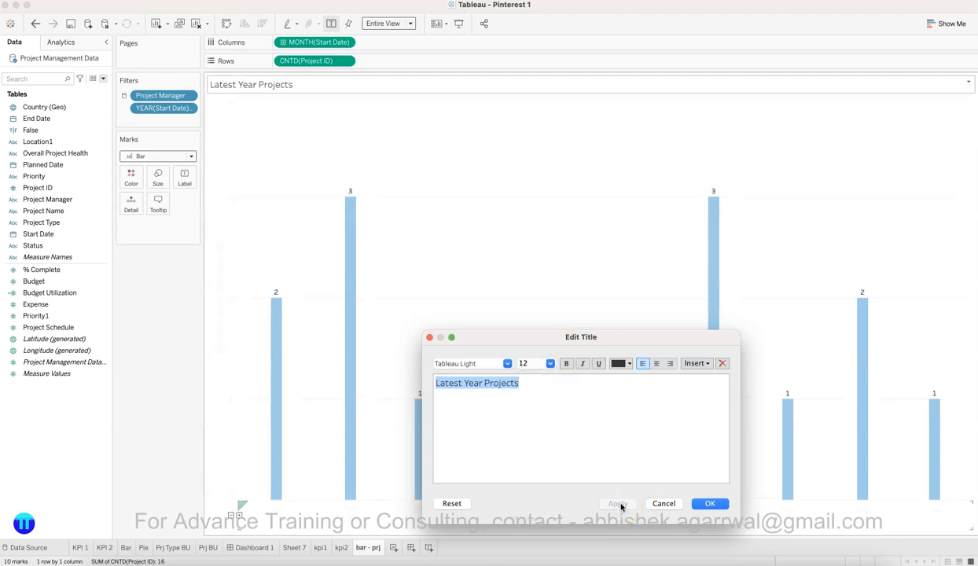
pyautogui.click(711, 505)
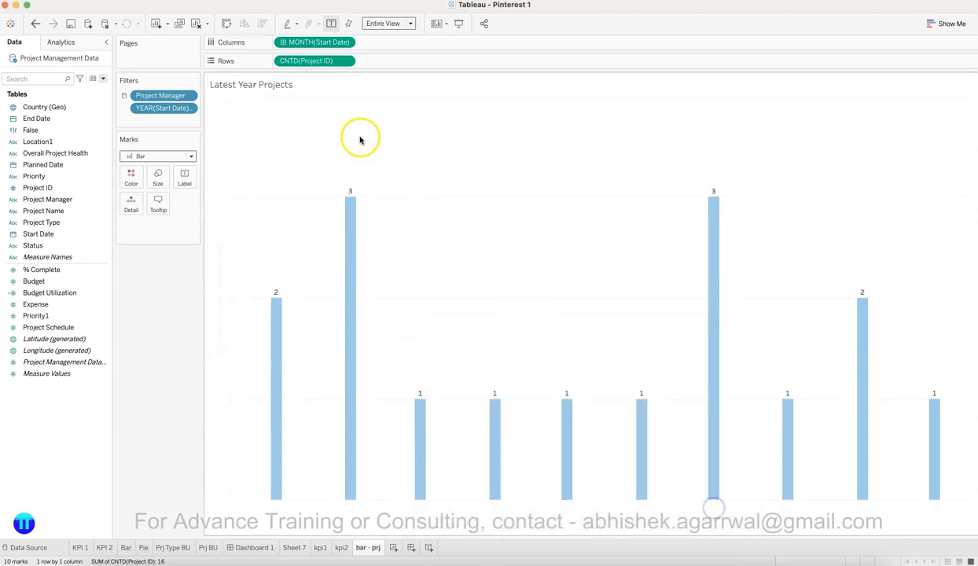
# Step: Change the Latest Year Projects title text color to white
pyautogui.doubleClick(277, 87)
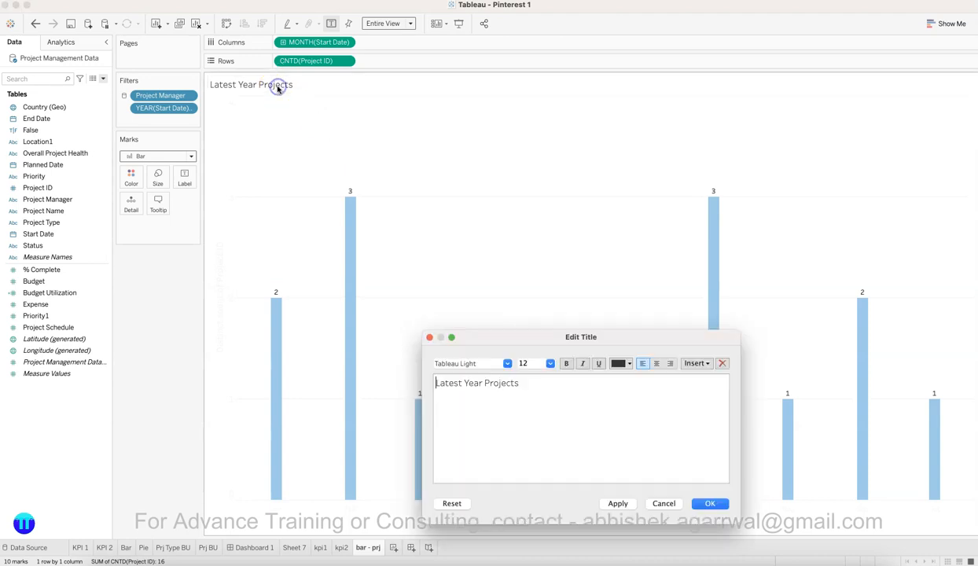
pyautogui.click(623, 365)
pyautogui.click(629, 388)
pyautogui.click(704, 507)
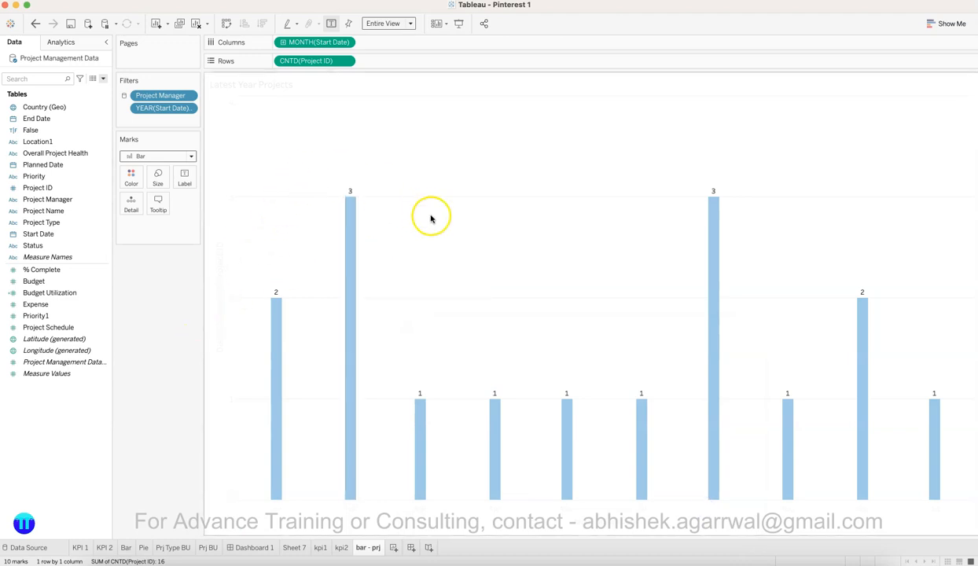
# Step: Format the sheet's lines and set the row grid lines to None
pyautogui.rightClick(472, 198)
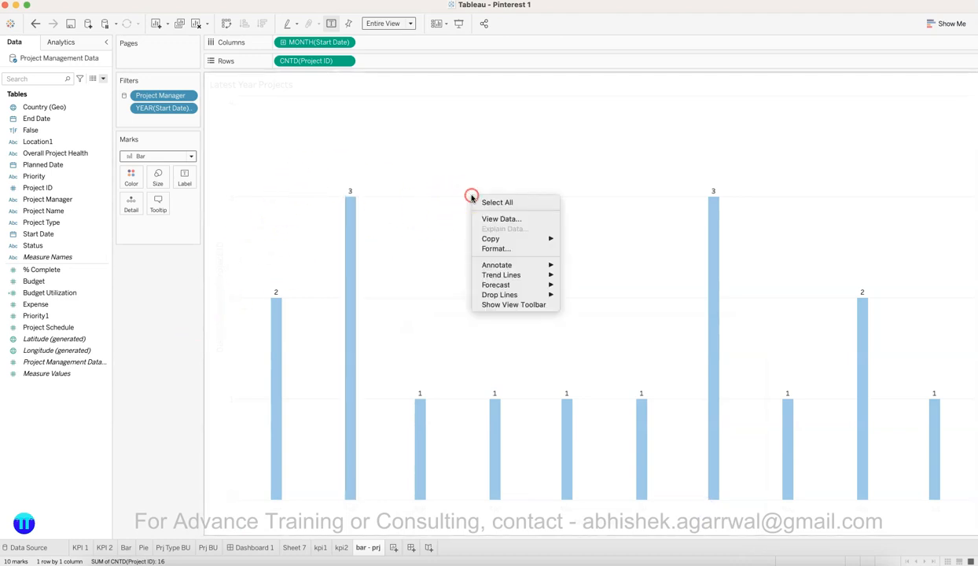
pyautogui.click(496, 248)
pyautogui.click(63, 61)
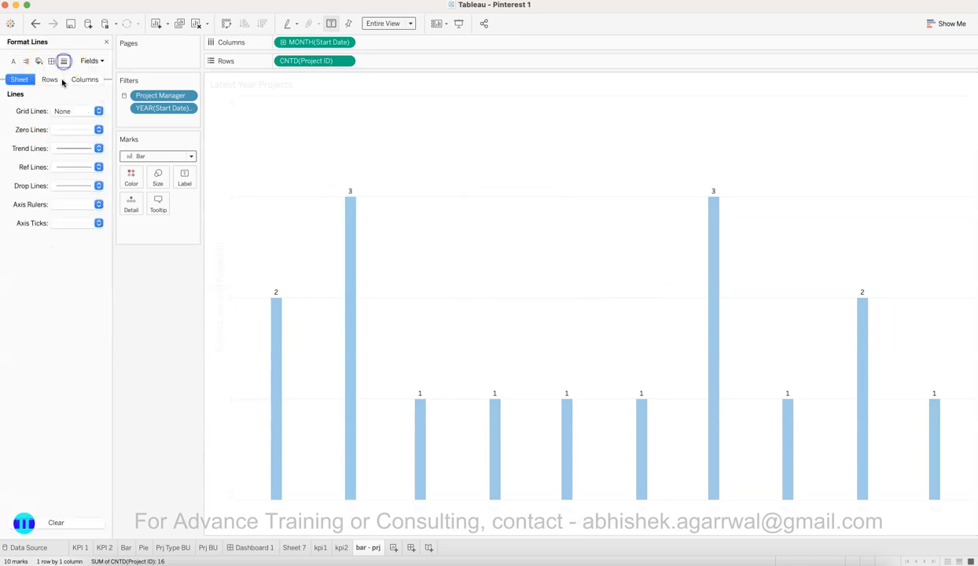
pyautogui.click(49, 79)
pyautogui.click(64, 111)
pyautogui.click(73, 128)
pyautogui.click(435, 213)
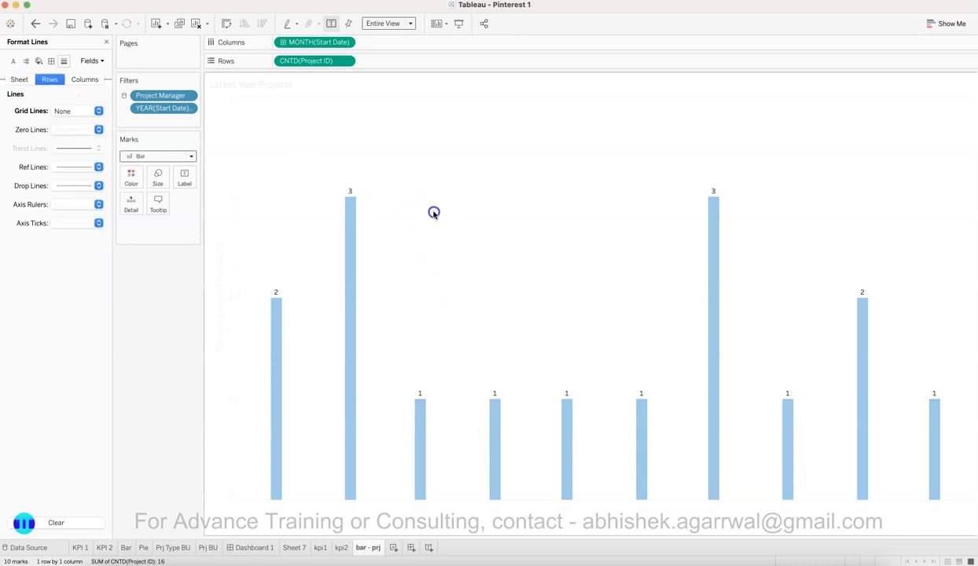
# Step: Remove the axis title from the Month of Start Date axis
pyautogui.click(414, 518)
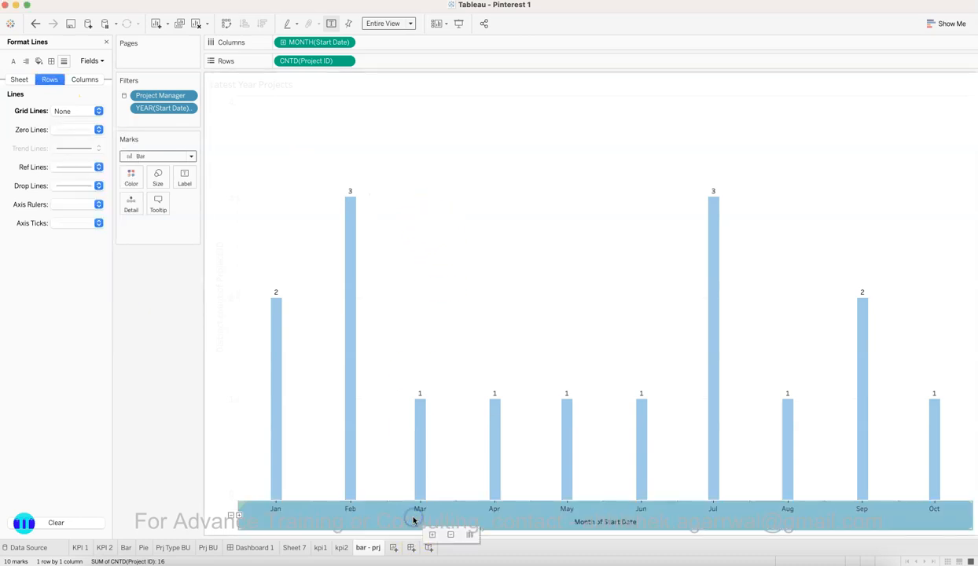
pyautogui.doubleClick(597, 525)
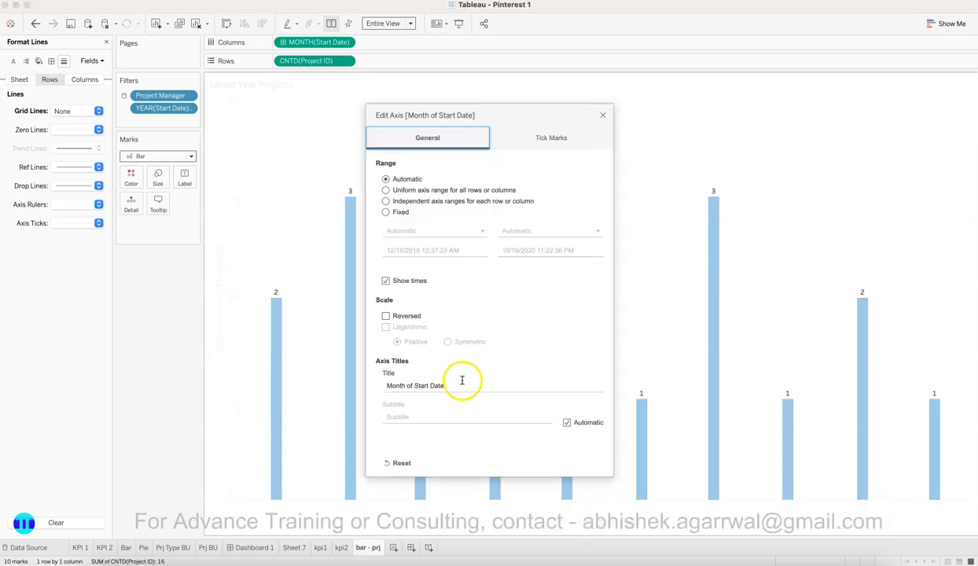
pyautogui.doubleClick(463, 382)
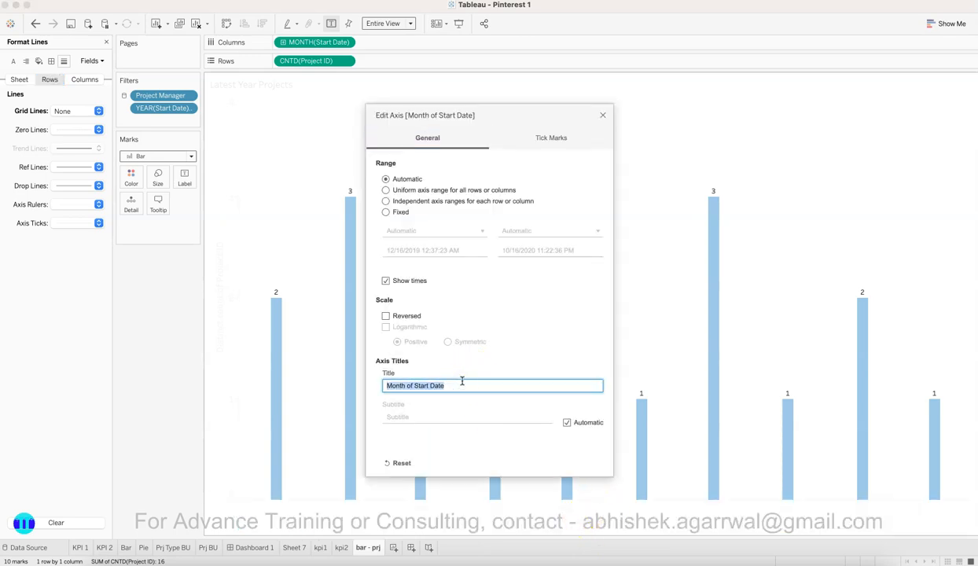
pyautogui.click(602, 115)
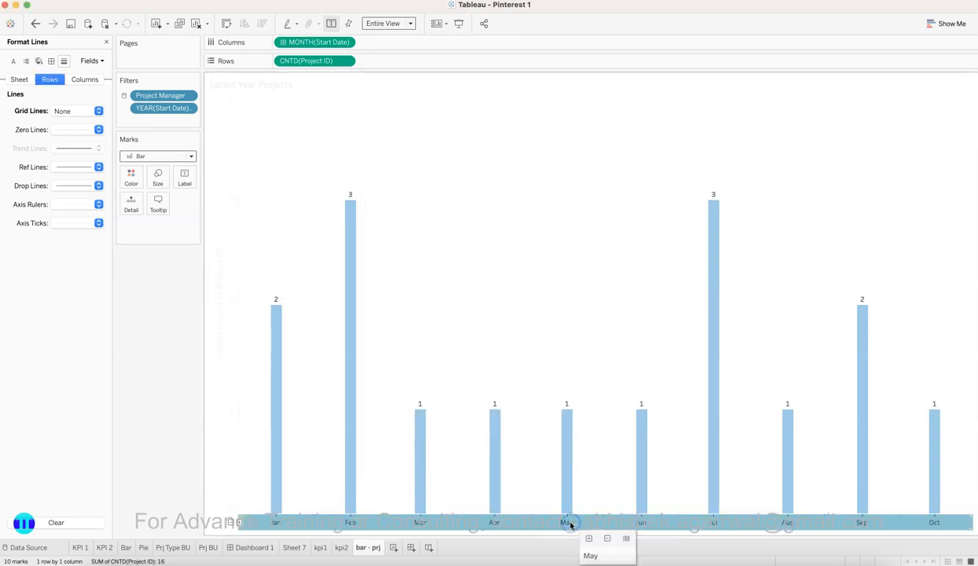
# Step: Hide the header of the Distinct count of Project ID axis
pyautogui.click(221, 283)
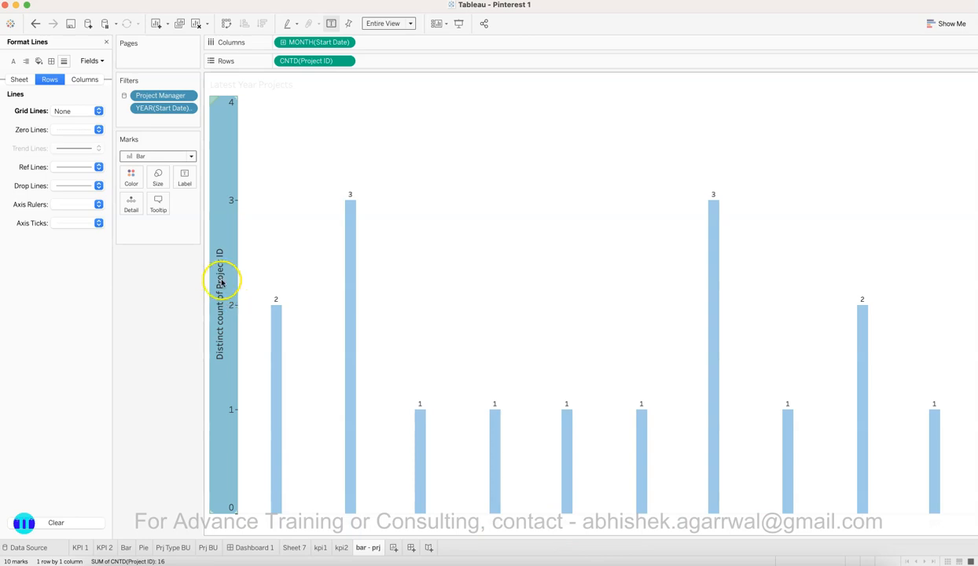
pyautogui.rightClick(221, 284)
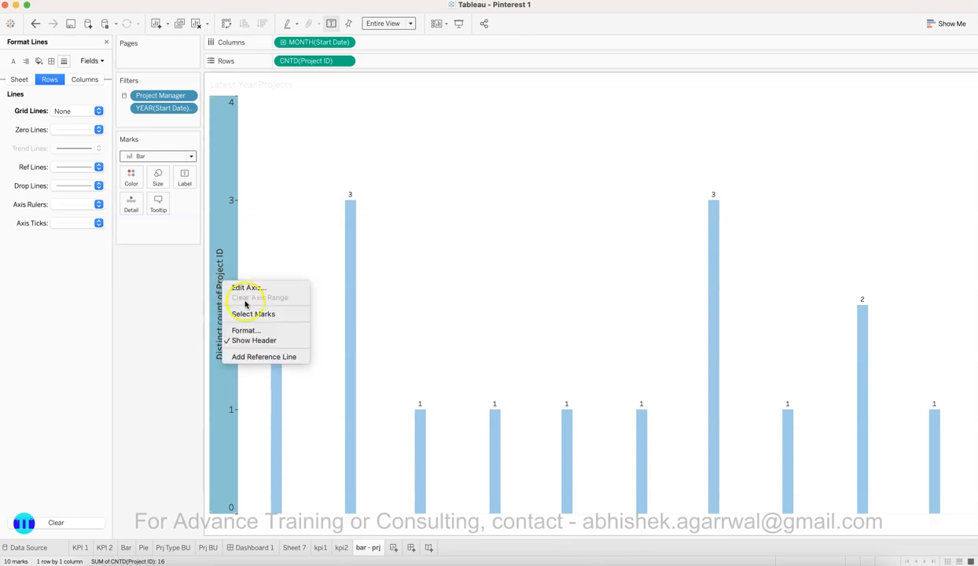
pyautogui.click(253, 341)
pyautogui.moveTo(324, 206)
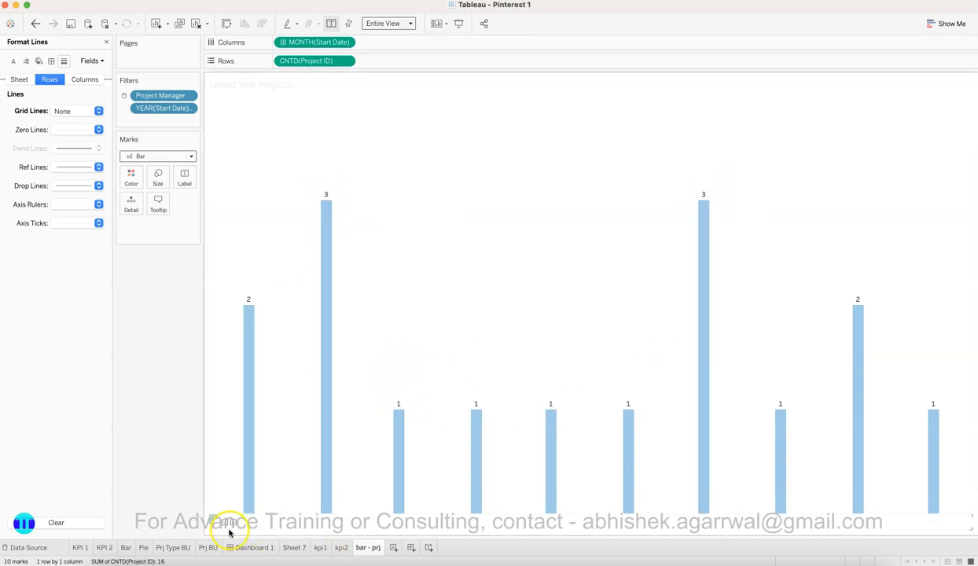
# Step: Duplicate the bar - prj worksheet and close the line formatting options
pyautogui.rightClick(371, 553)
pyautogui.click(399, 451)
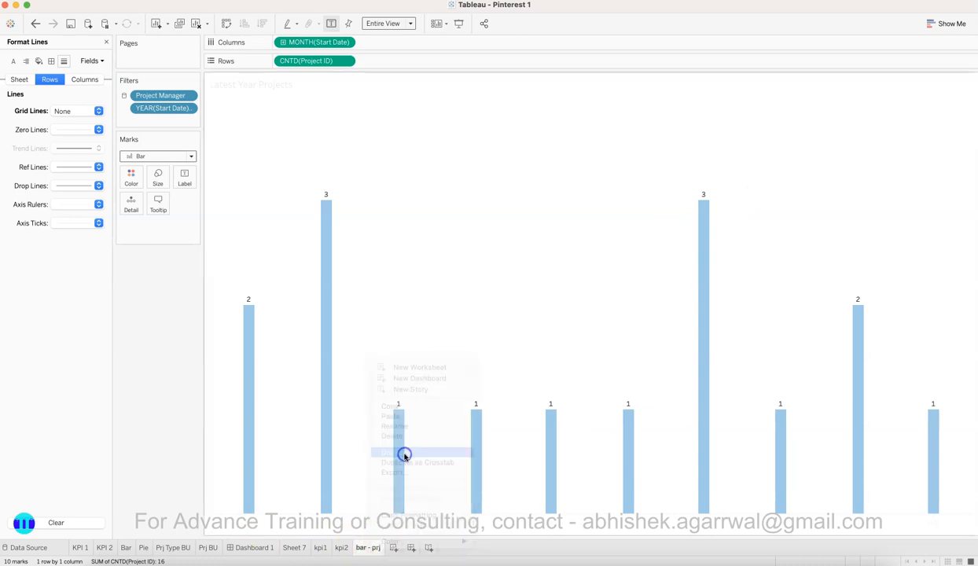
pyautogui.click(106, 42)
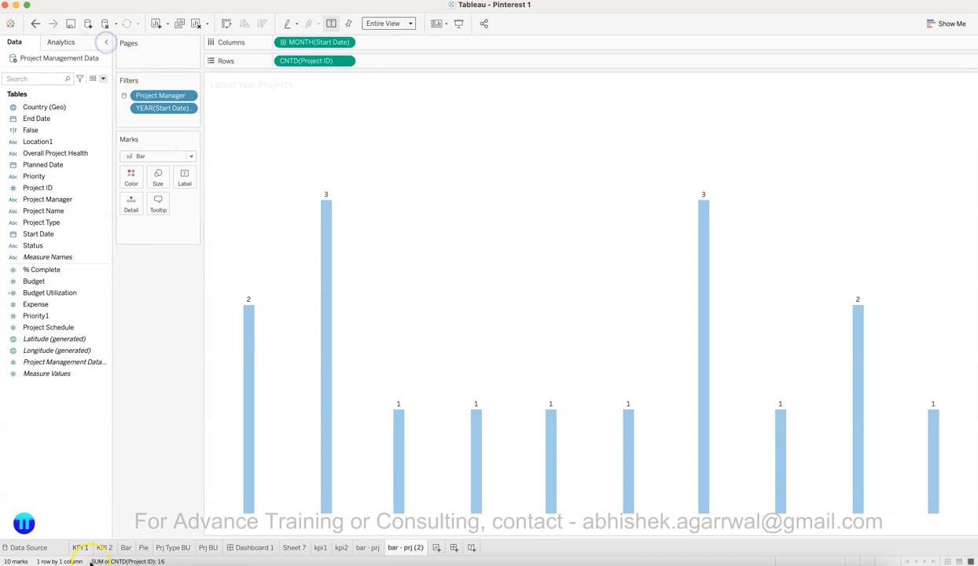
# Step: Check the mark settings of the existing Pie sheet's first MIN(0) layer, and rename the duplicated sheet pie-status
pyautogui.click(143, 548)
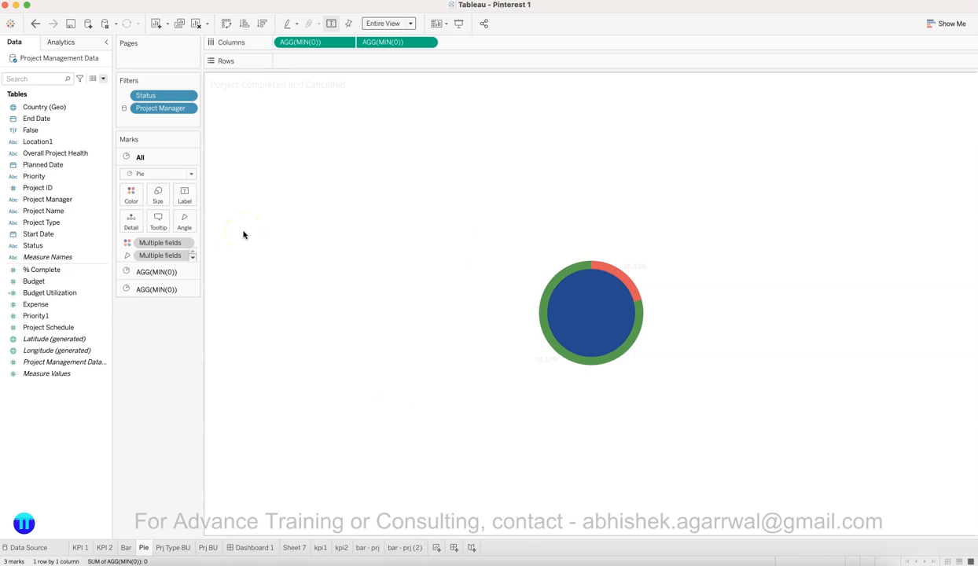
pyautogui.click(172, 274)
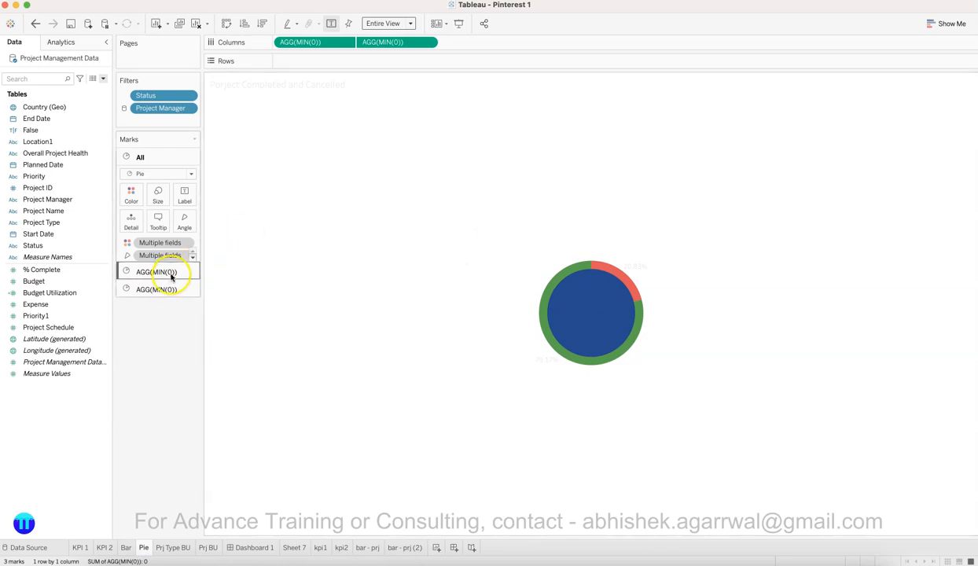
pyautogui.click(175, 272)
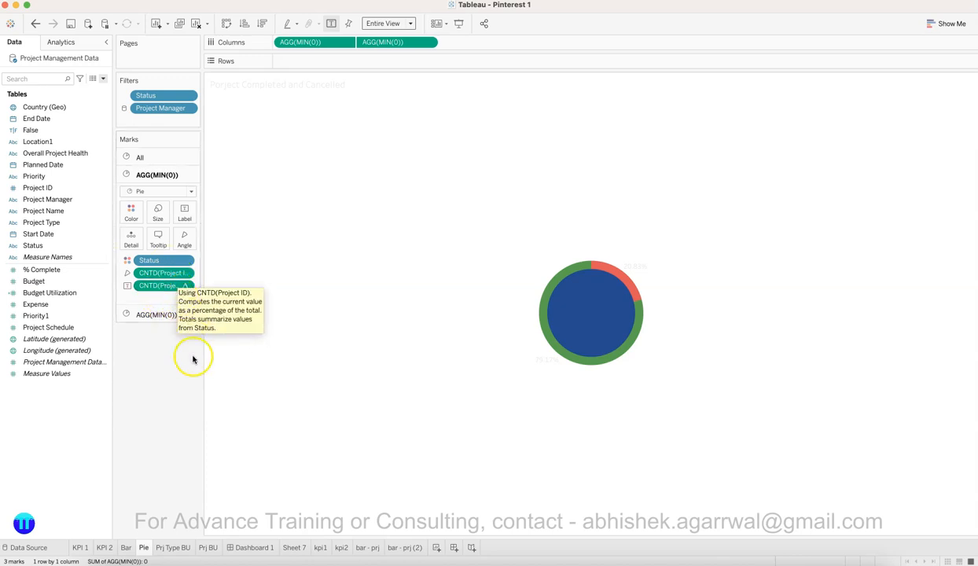
pyautogui.click(404, 548)
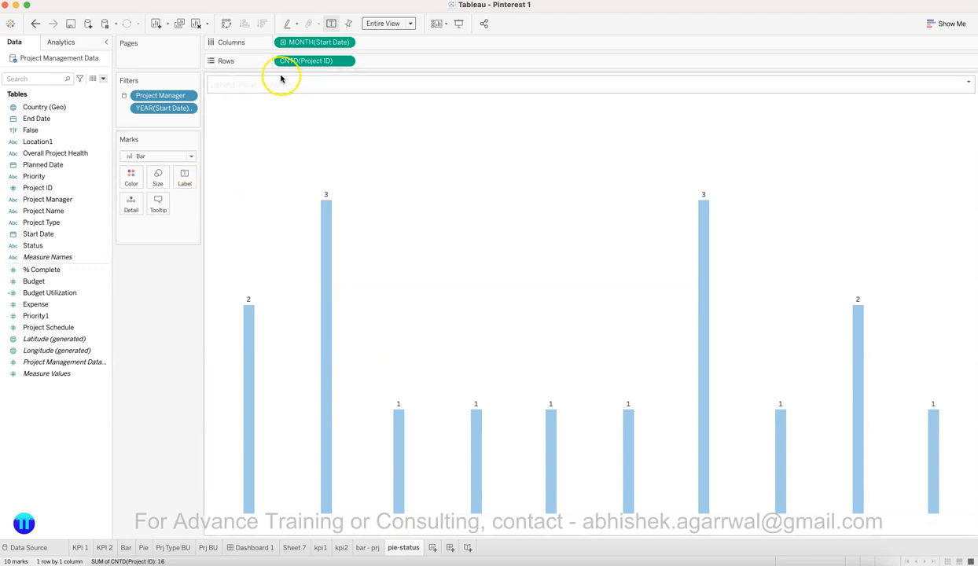
# Step: Turn pie-status into a pie of CNTD(Project ID) by angle, colored by Status, without the MONTH(Start Date) column and YEAR(Start Date) filter
pyautogui.moveTo(315, 42); pyautogui.dragTo(164, 339)
pyautogui.click(157, 156)
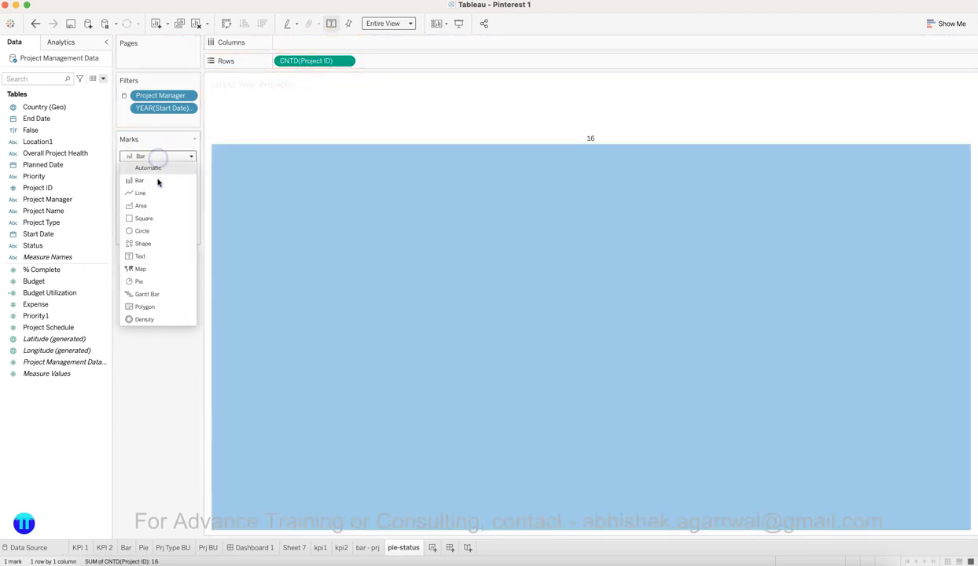
pyautogui.click(156, 282)
pyautogui.moveTo(168, 110); pyautogui.dragTo(169, 306)
pyautogui.moveTo(315, 62); pyautogui.dragTo(191, 199)
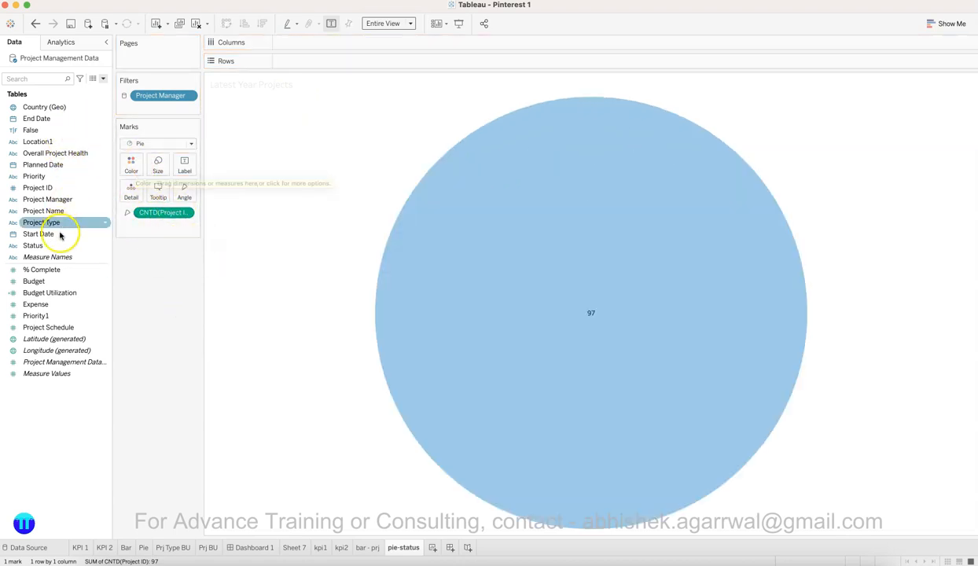
pyautogui.moveTo(56, 244); pyautogui.dragTo(127, 163)
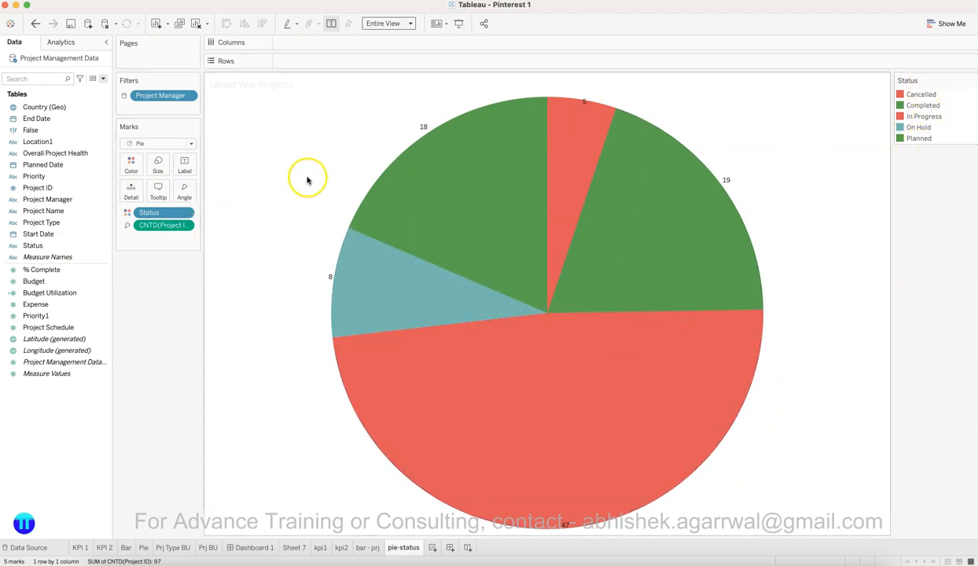
# Step: Compare with the donut chart on Dashboard 1 and filter the pie's Status to Cancelled and Completed
pyautogui.click(185, 214)
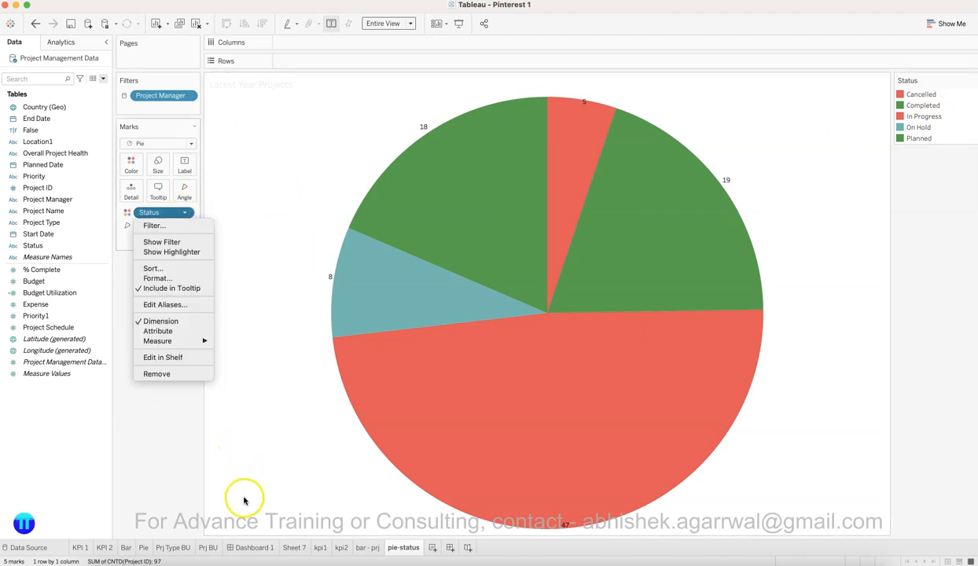
pyautogui.click(254, 549)
pyautogui.click(253, 549)
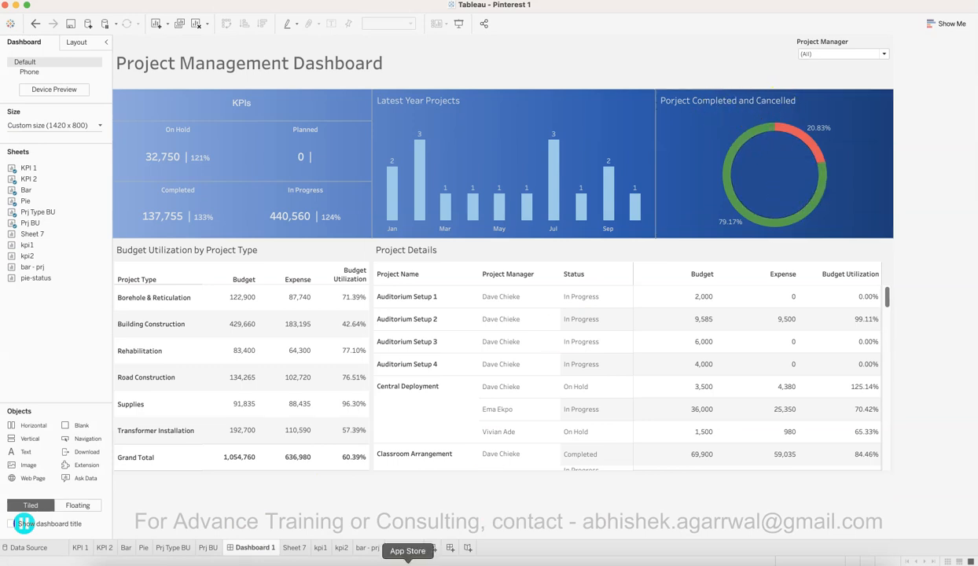
pyautogui.click(403, 548)
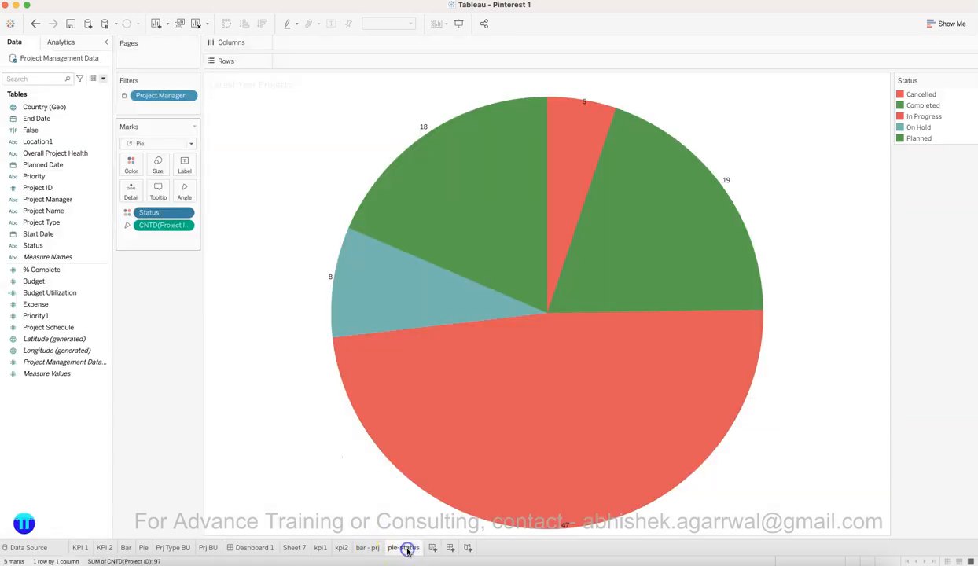
pyautogui.click(186, 214)
pyautogui.click(179, 226)
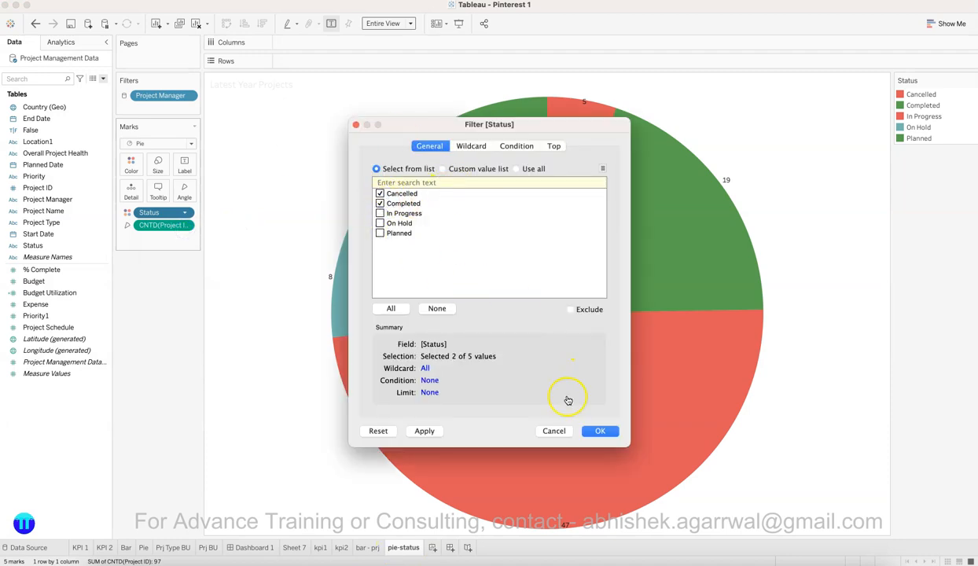
pyautogui.click(601, 431)
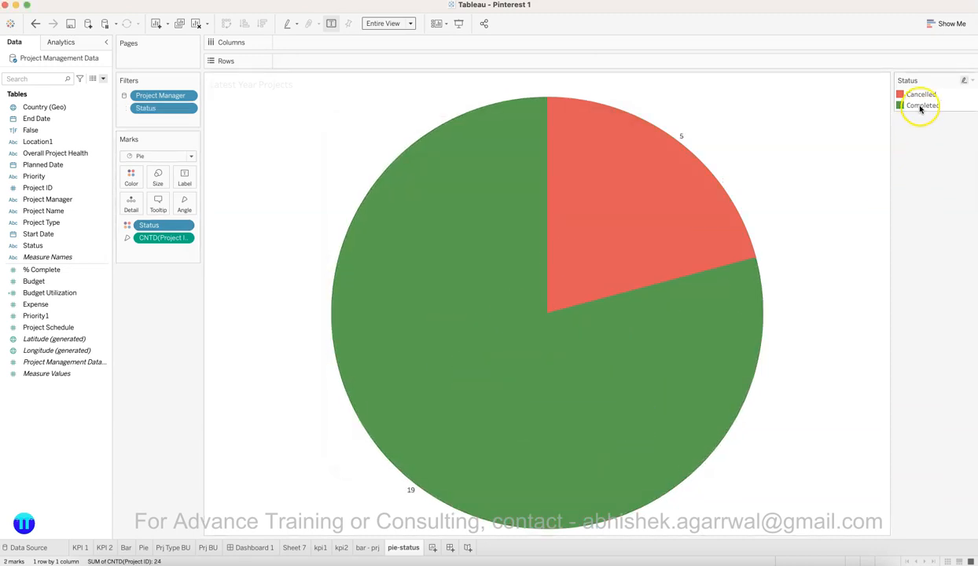
pyautogui.moveTo(596, 272)
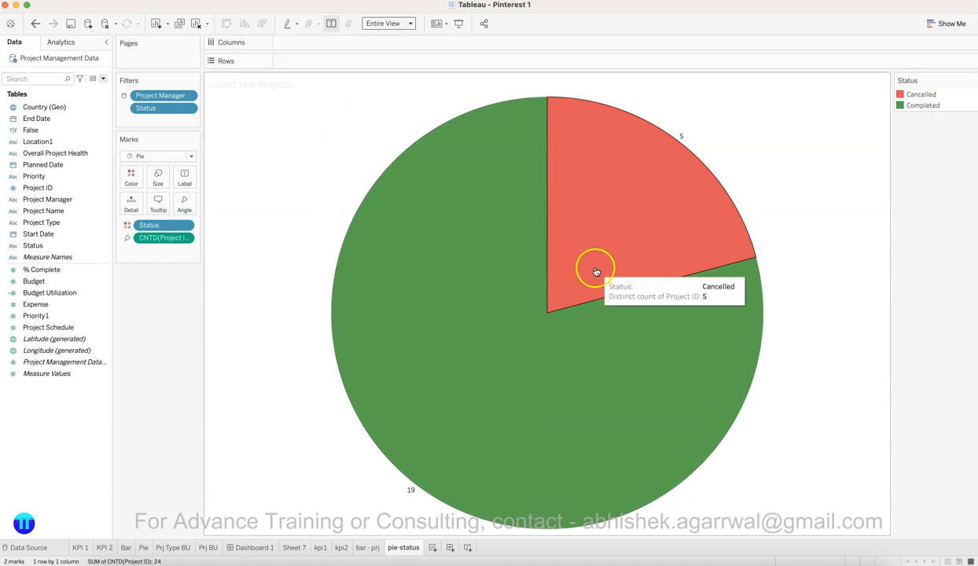
pyautogui.click(135, 178)
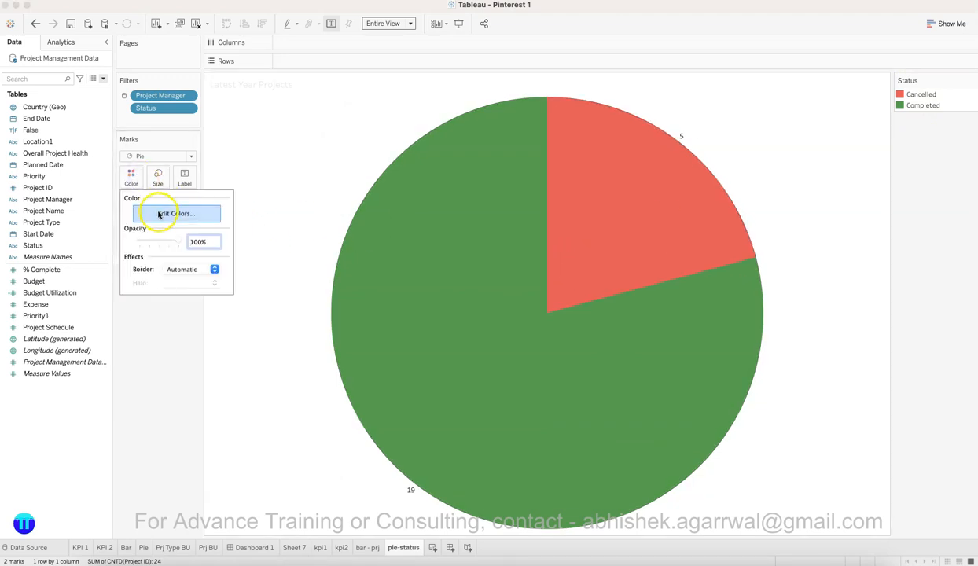
pyautogui.click(160, 214)
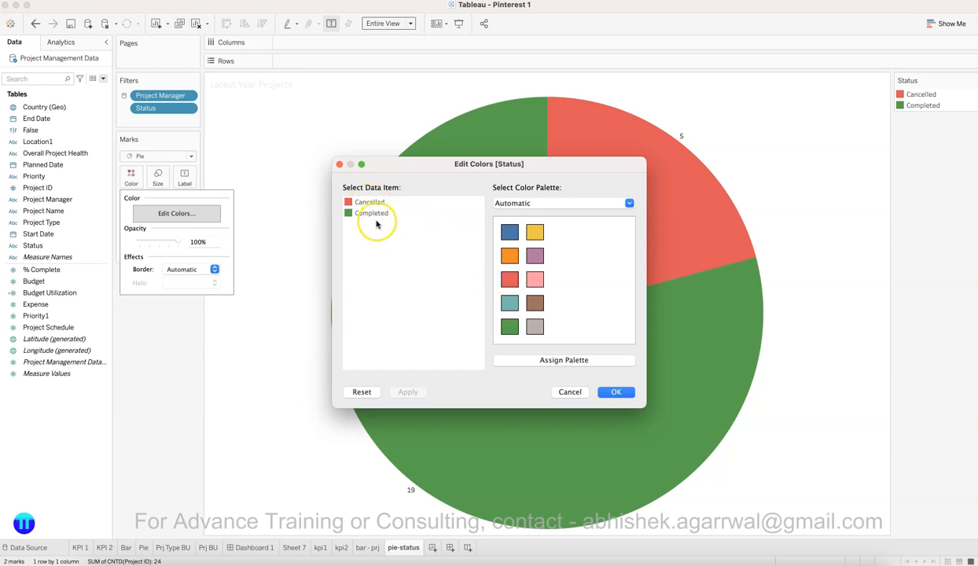
pyautogui.click(570, 391)
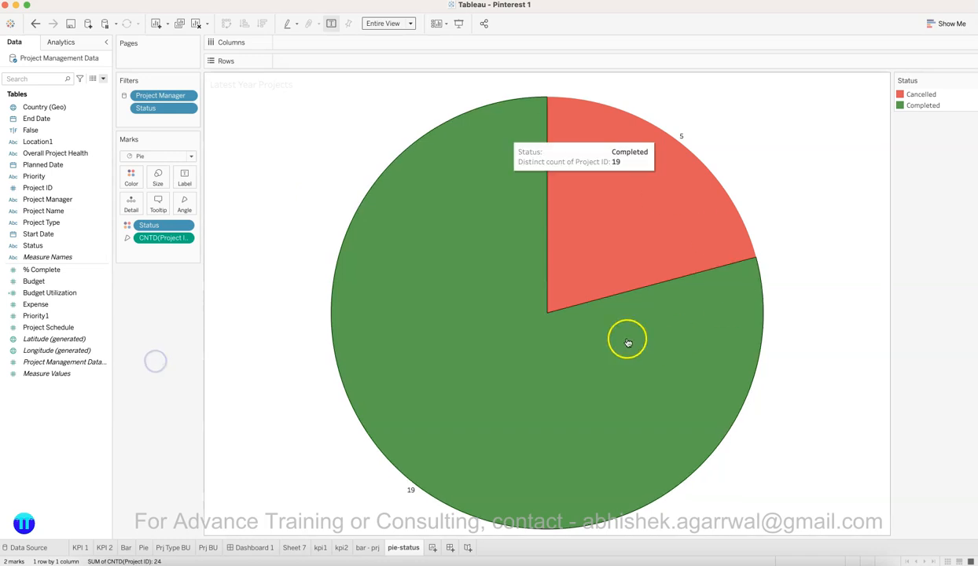
# Step: Apply the Percent of Total quick table calculation to the CNTD(Project ID) angle measure
pyautogui.moveTo(553, 285)
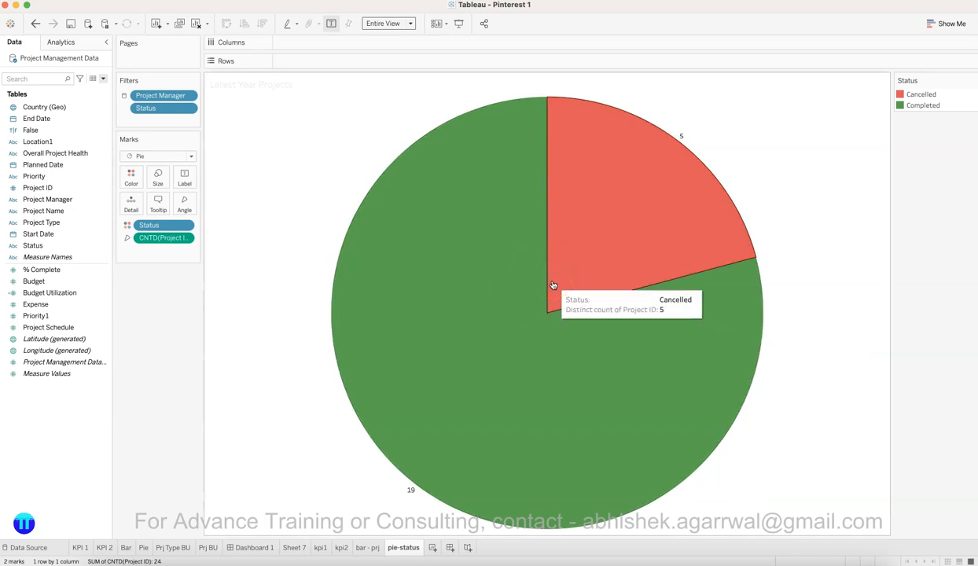
pyautogui.click(185, 239)
pyautogui.moveTo(211, 331)
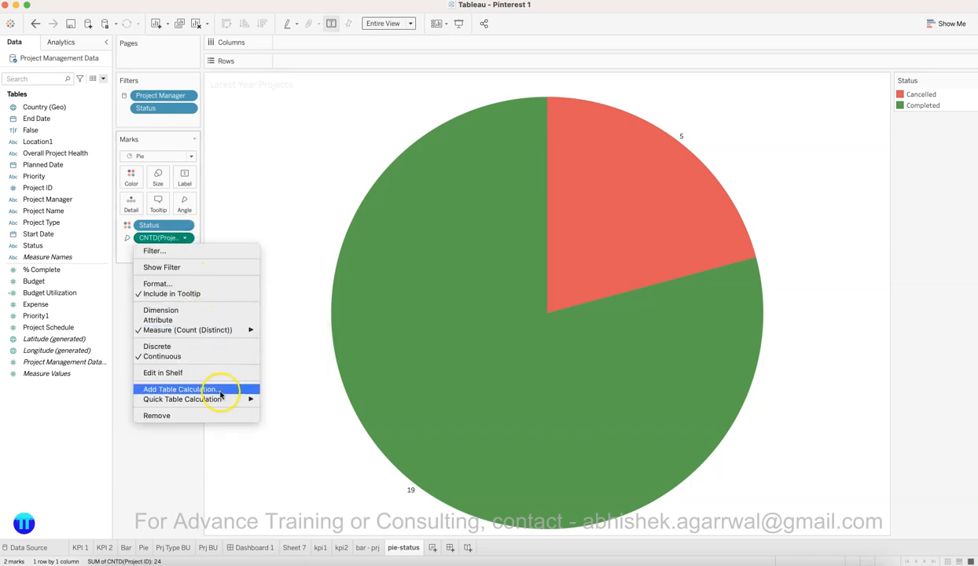
pyautogui.moveTo(218, 398)
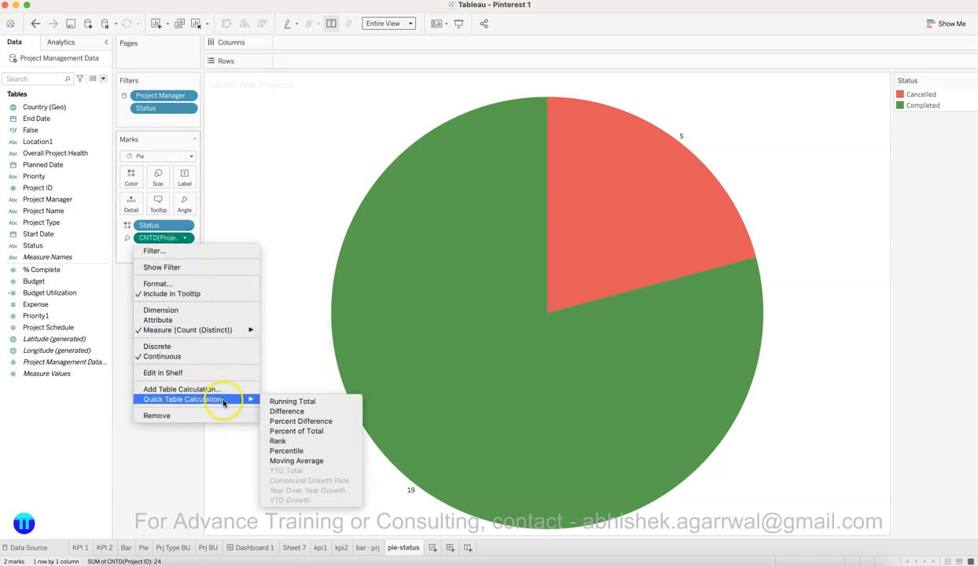
pyautogui.click(297, 431)
pyautogui.moveTo(694, 142)
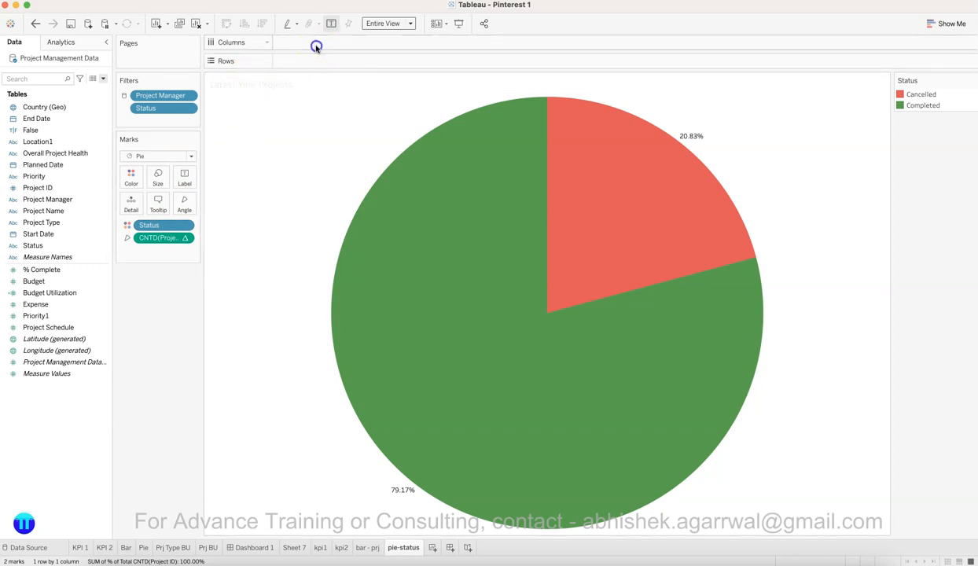
# Step: Add two MIN(0) calculations to the columns to produce two side-by-side pies
pyautogui.write('MIN(')
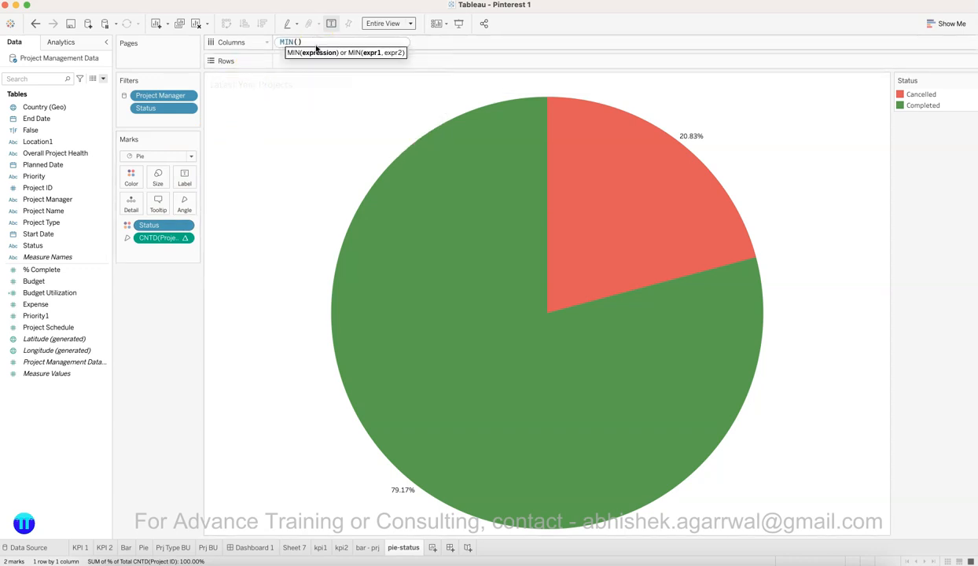
pyautogui.write('0')
pyautogui.press('Return')
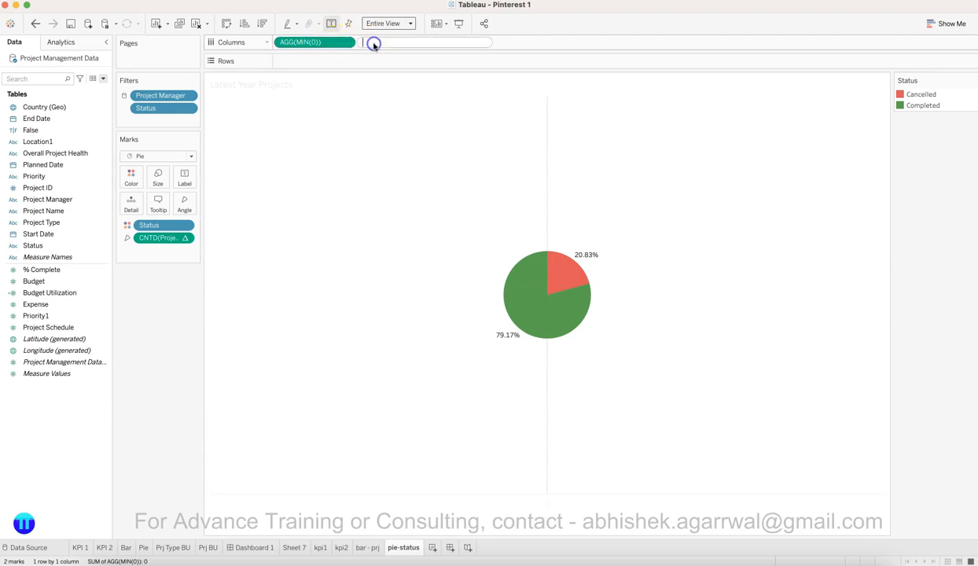
pyautogui.write('MIN(')
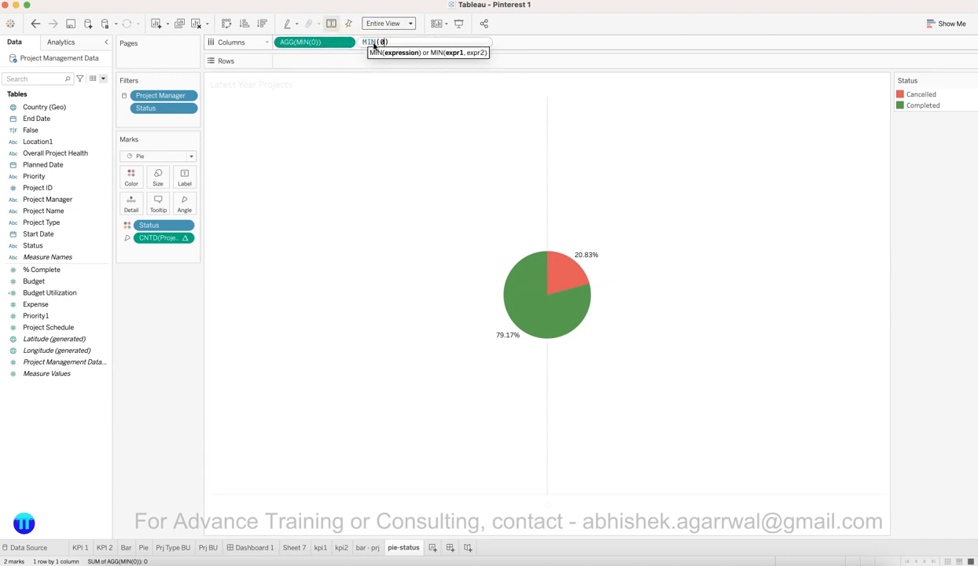
pyautogui.write('0')
pyautogui.press('Return')
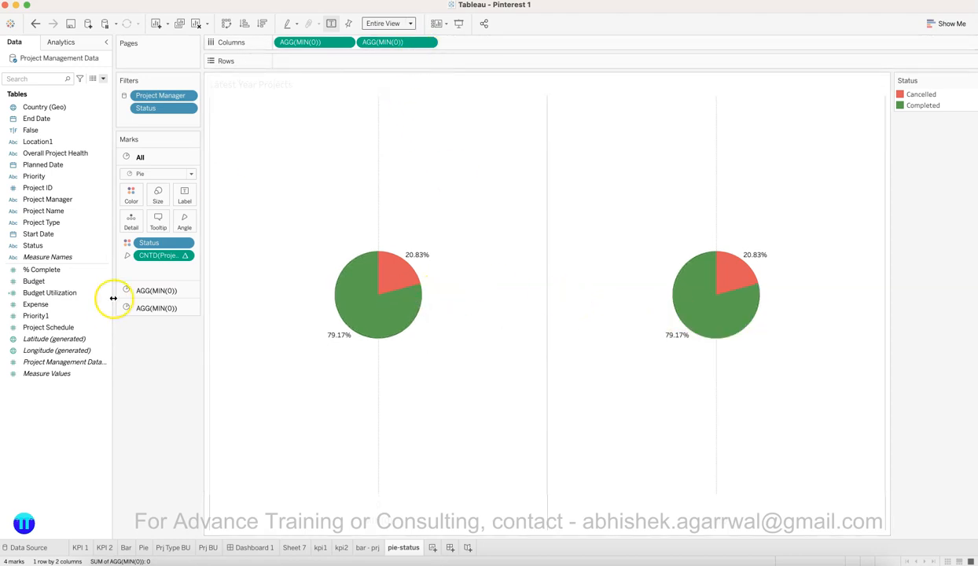
# Step: Remove Status and CNTD(Project ID) from the marks of the second AGG(MIN(0)) pie
pyautogui.click(177, 308)
pyautogui.click(163, 175)
pyautogui.click(167, 304)
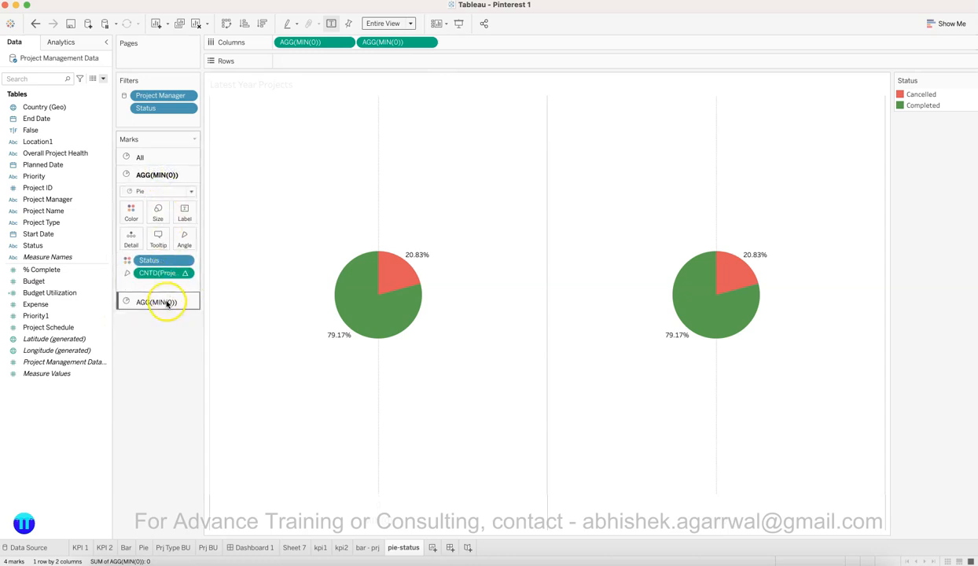
pyautogui.moveTo(162, 289); pyautogui.dragTo(167, 334)
pyautogui.moveTo(160, 280); pyautogui.dragTo(163, 367)
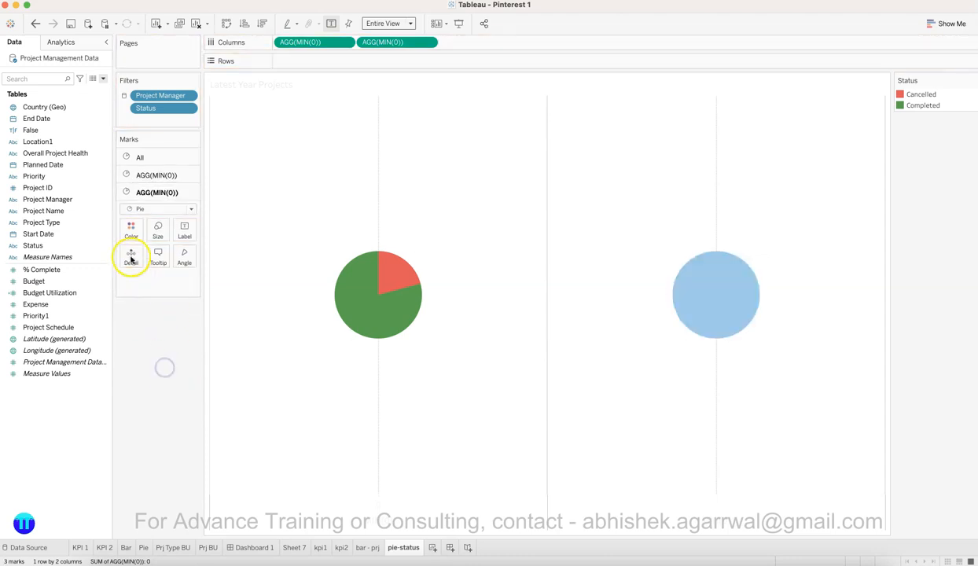
# Step: Color the second AGG(MIN(0)) pie light grey
pyautogui.click(131, 233)
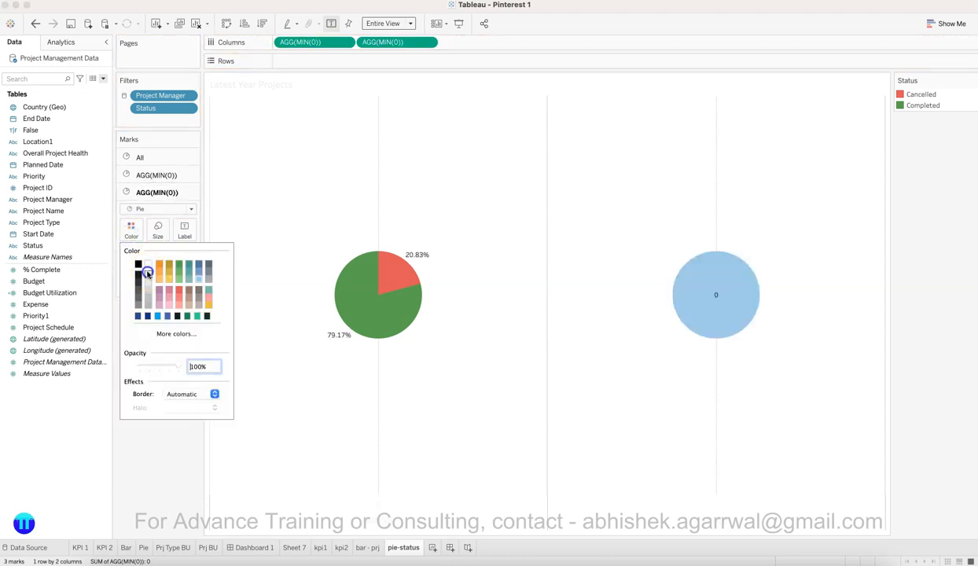
pyautogui.click(147, 273)
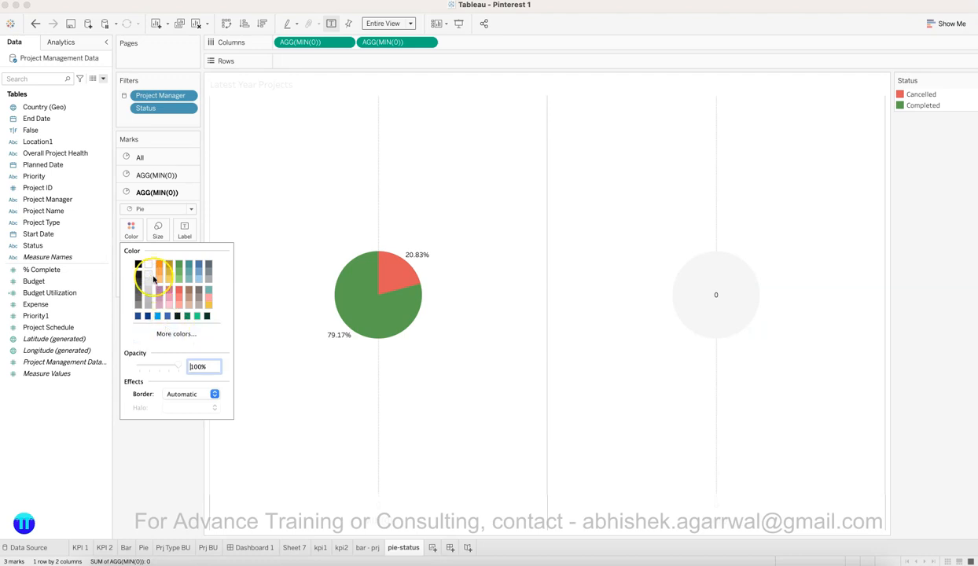
pyautogui.click(141, 512)
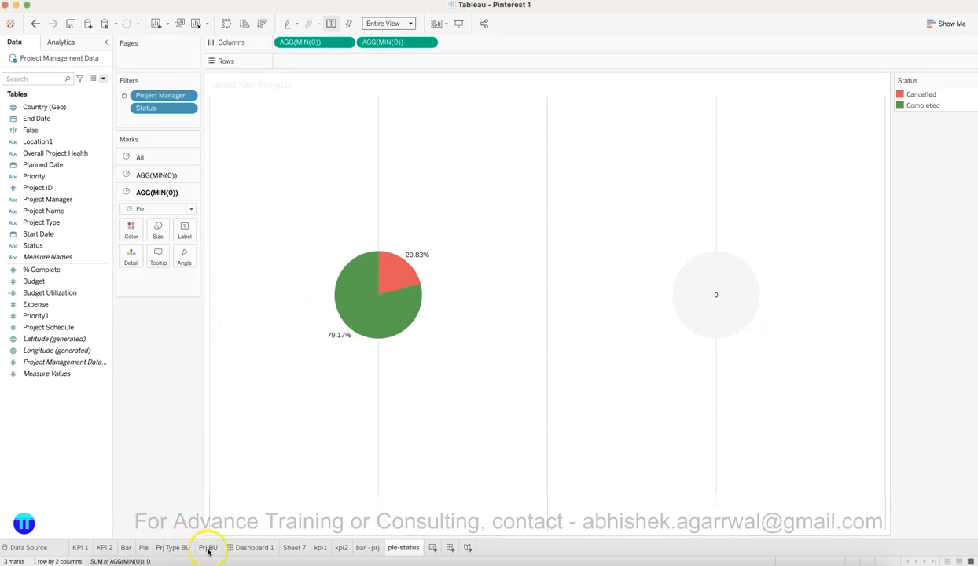
# Step: Compare with the donut on Dashboard 1 and inspect the colors of both AGG(MIN(0)) pies on the Pie sheet
pyautogui.click(253, 548)
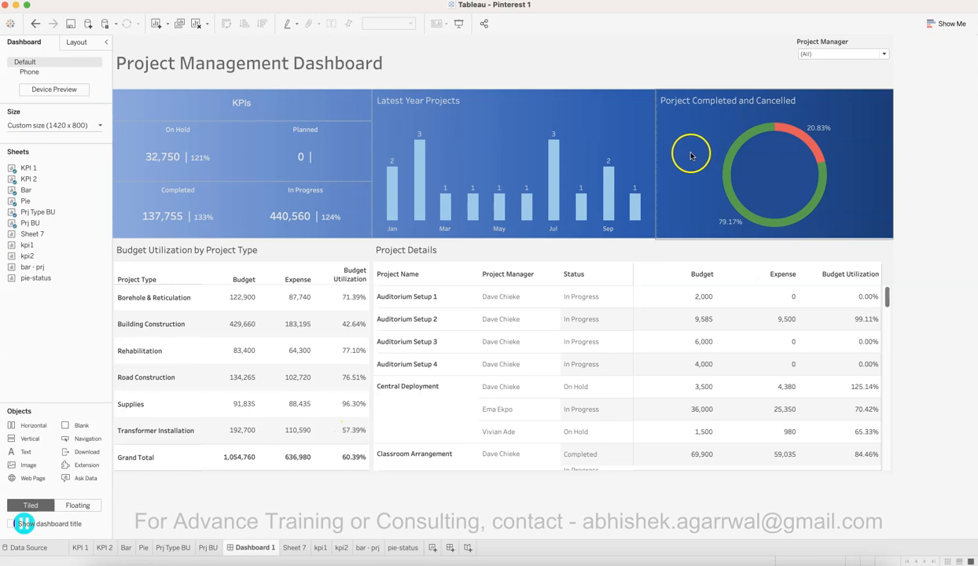
pyautogui.click(208, 549)
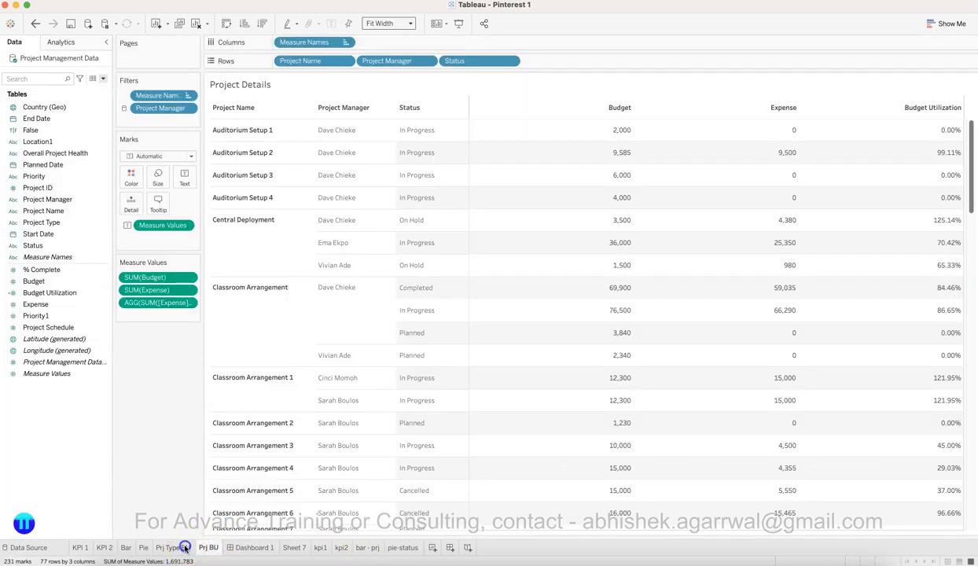
pyautogui.click(184, 548)
pyautogui.click(143, 548)
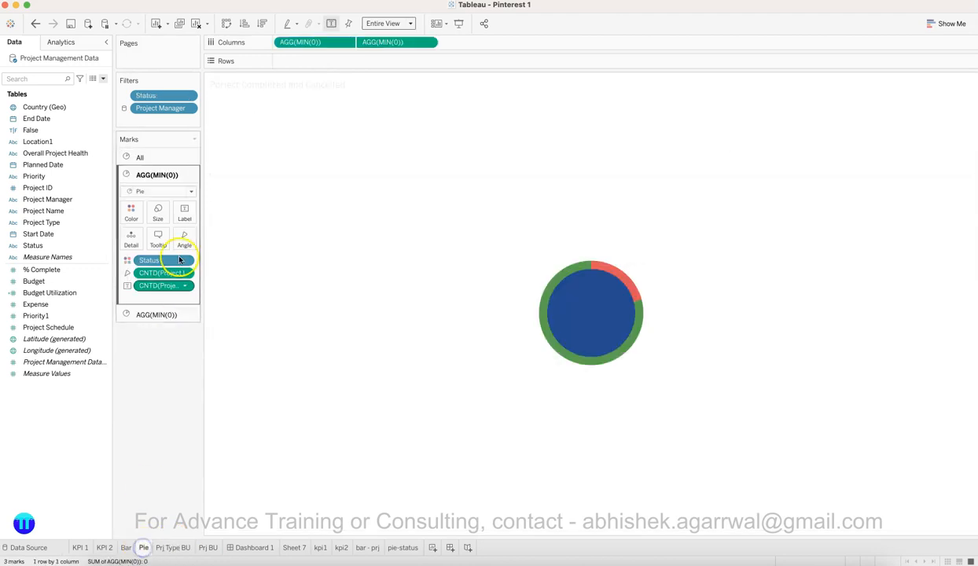
pyautogui.click(132, 214)
pyautogui.click(186, 248)
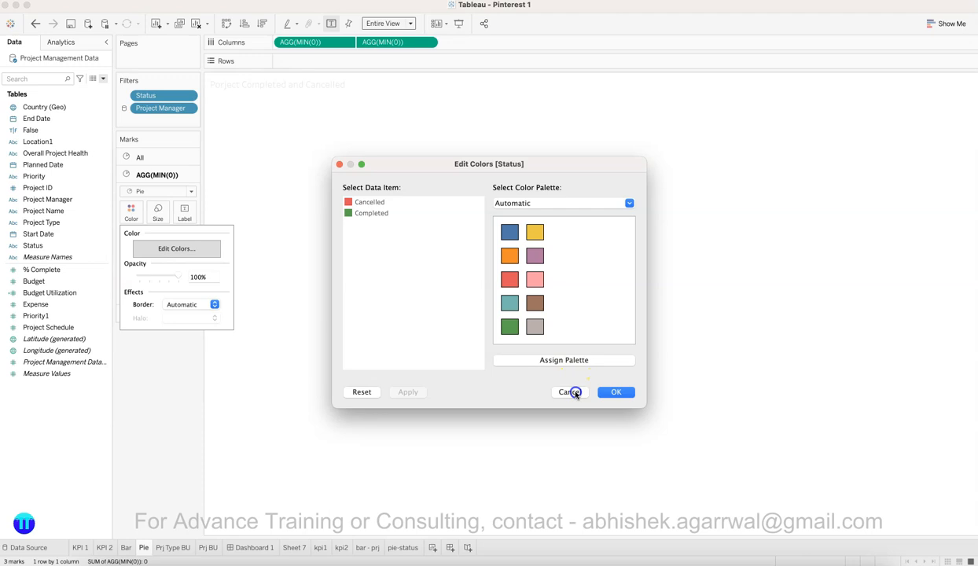
pyautogui.click(572, 392)
pyautogui.click(162, 315)
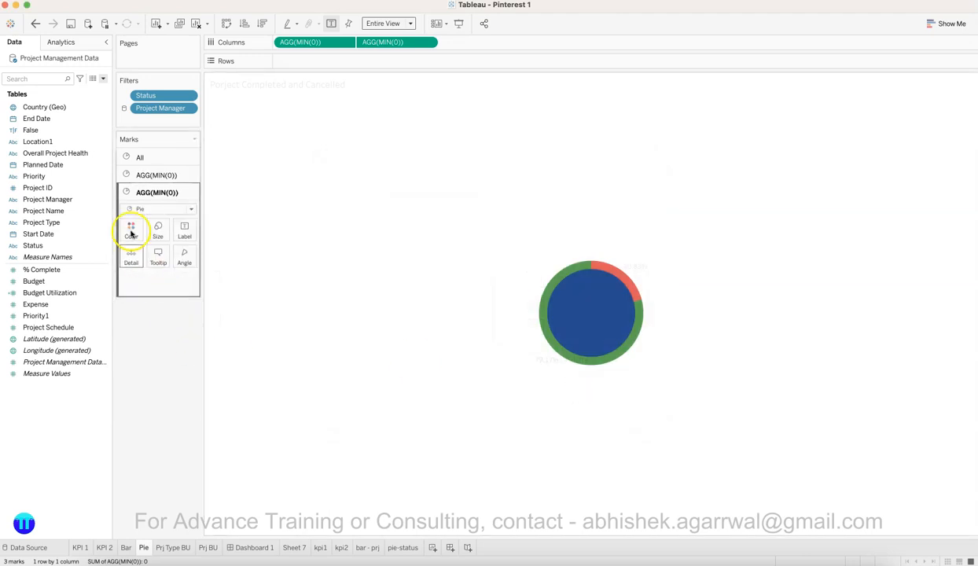
pyautogui.click(132, 230)
pyautogui.click(168, 334)
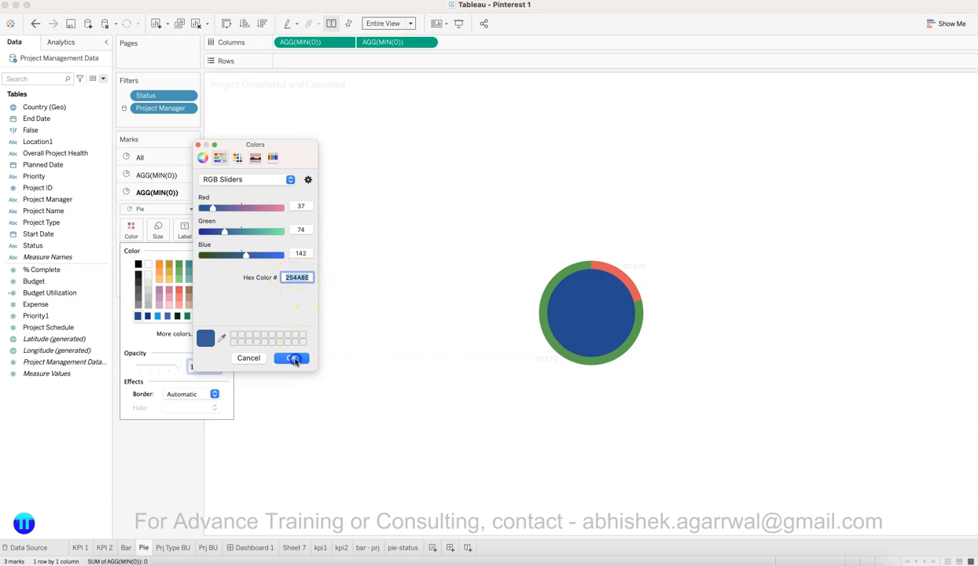
pyautogui.click(292, 359)
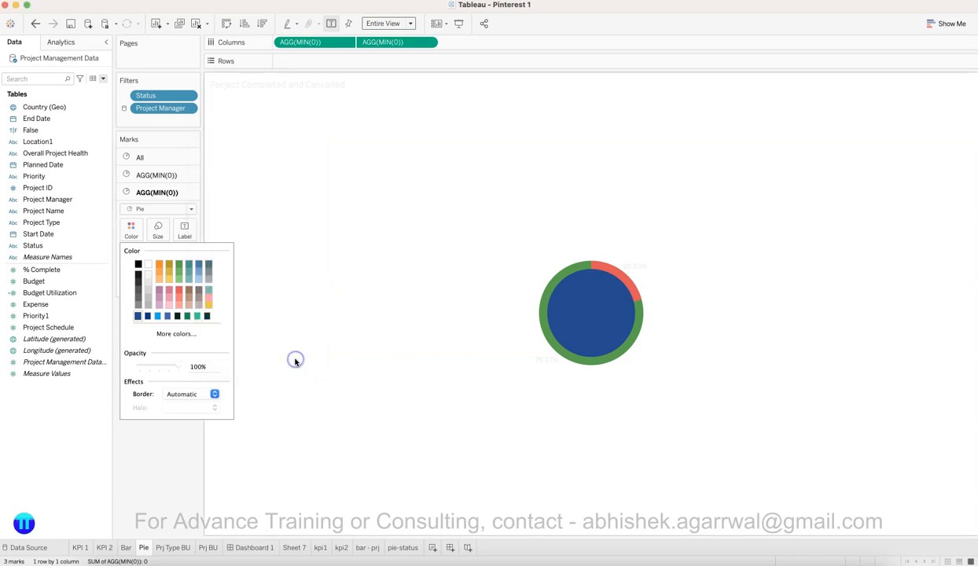
# Step: Color the second AGG(MIN(0)) pie on the pie-status sheet the same dark blue as the Pie sheet's inner circle
pyautogui.click(370, 548)
pyautogui.click(397, 548)
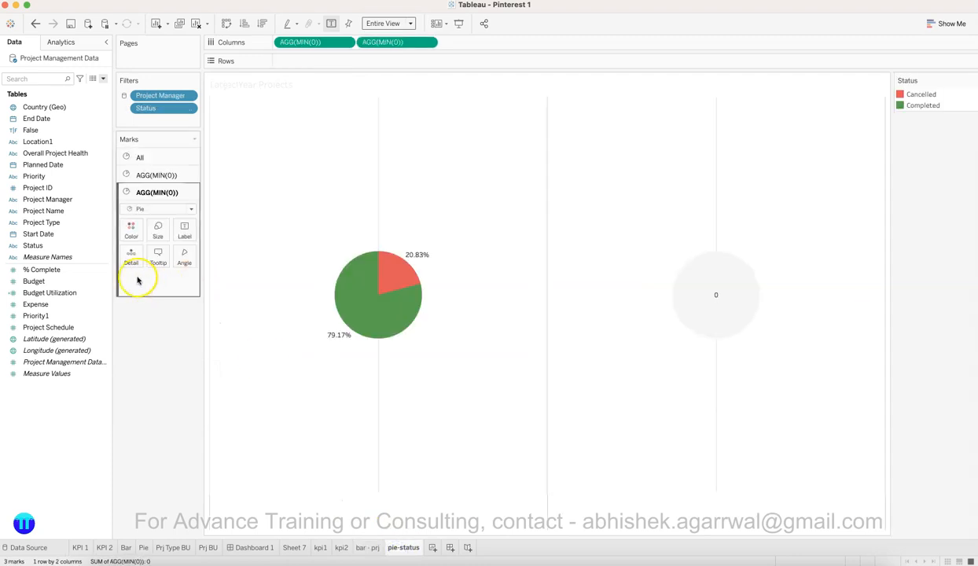
pyautogui.click(132, 230)
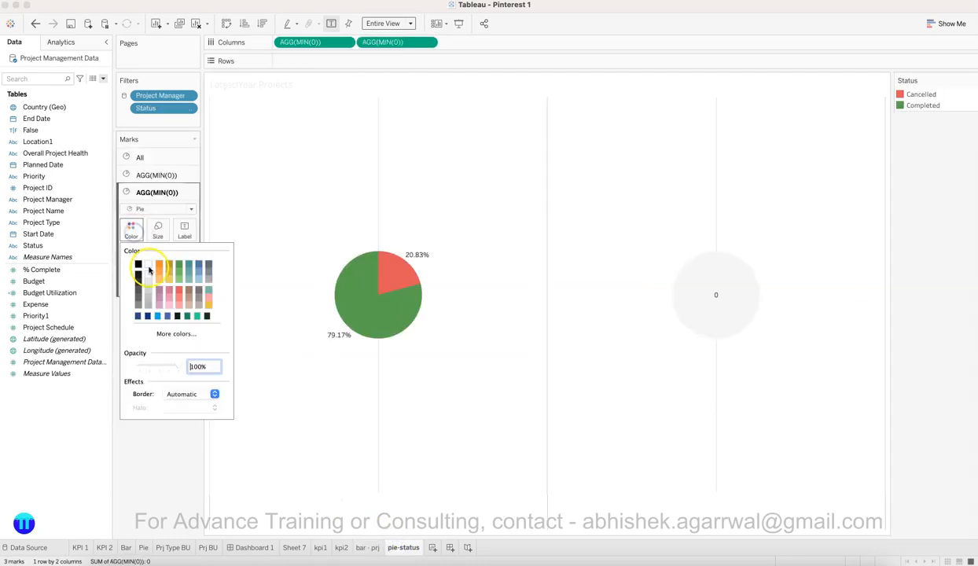
pyautogui.click(138, 316)
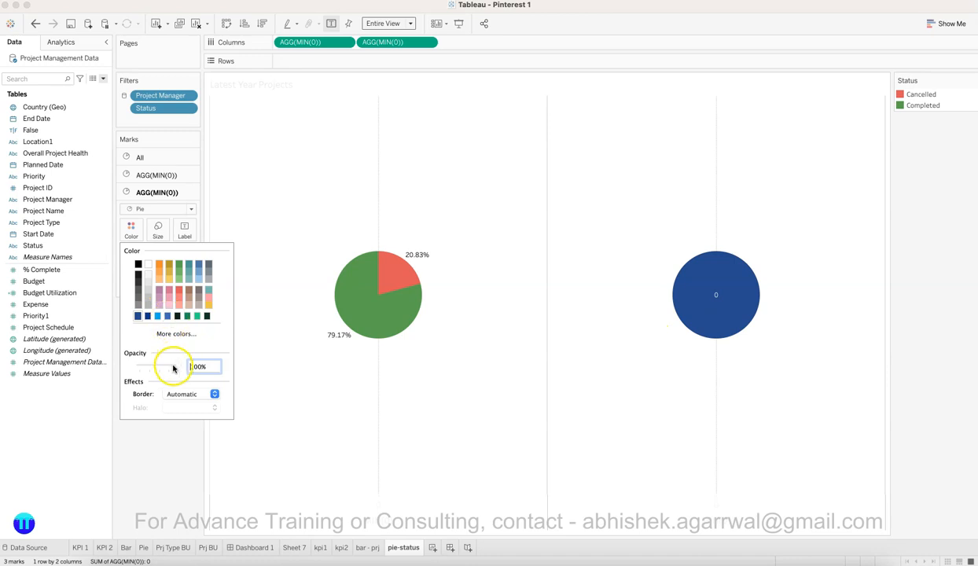
pyautogui.click(171, 435)
# Step: Make the second AGG(MIN(0)) pie slightly smaller and overlay it on the first one with Dual Axis
pyautogui.click(158, 233)
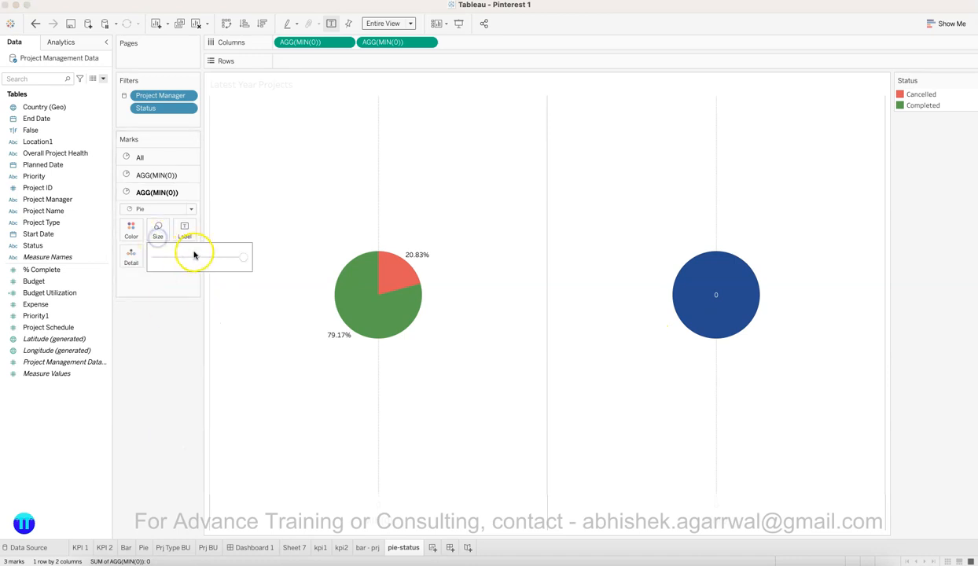
pyautogui.moveTo(236, 259); pyautogui.dragTo(194, 259)
pyautogui.click(155, 411)
pyautogui.click(428, 41)
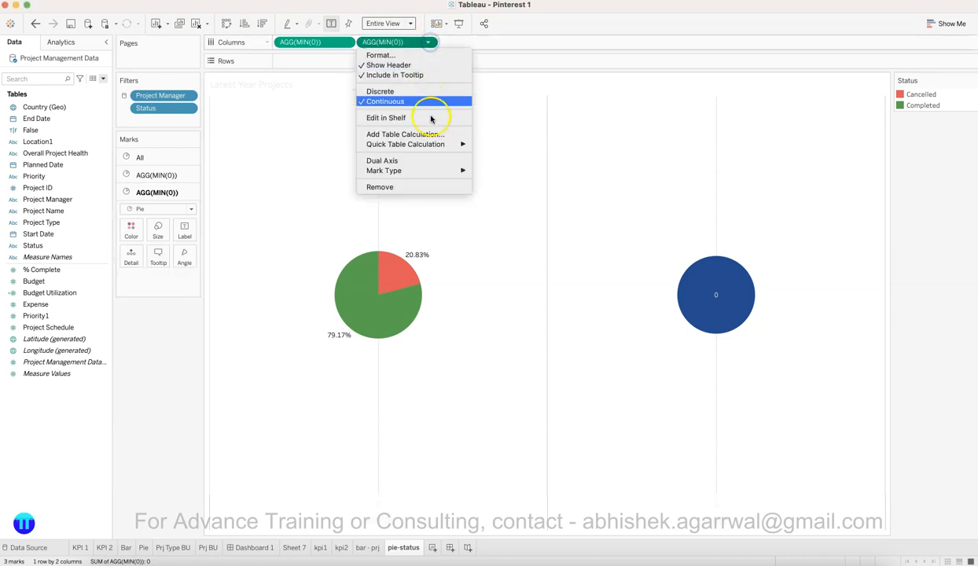
pyautogui.click(424, 161)
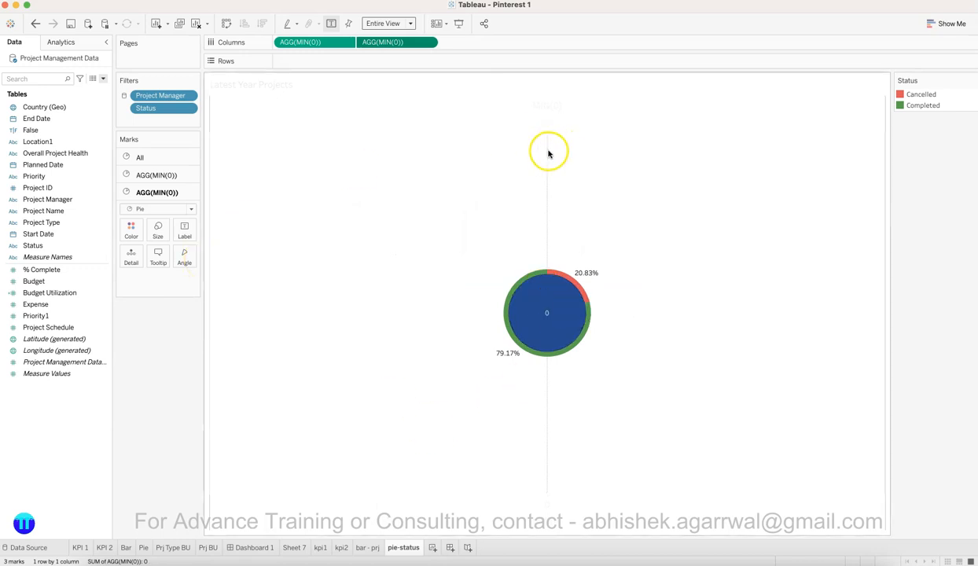
# Step: Hide the headers of both MIN(0) axes above and below the donut
pyautogui.click(545, 102)
pyautogui.rightClick(545, 103)
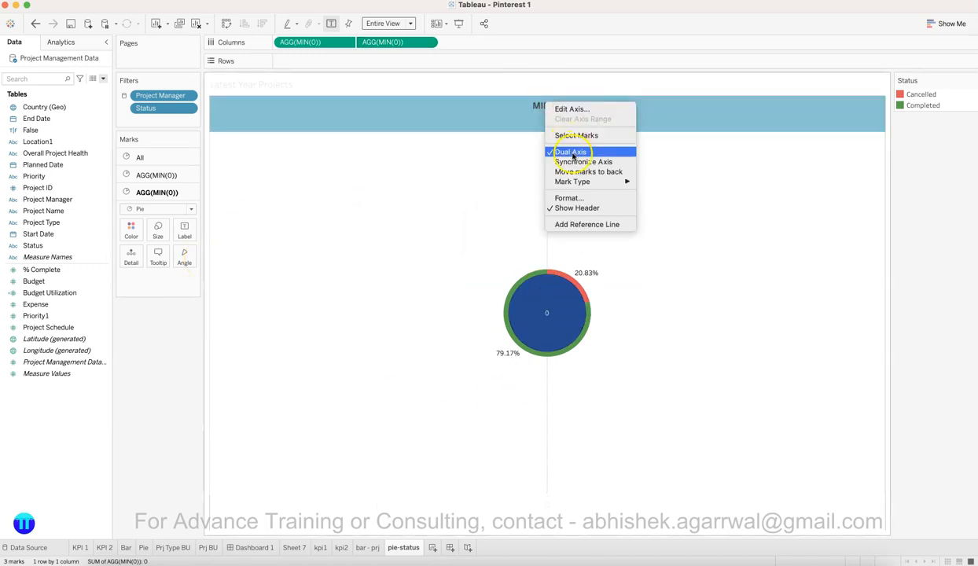
pyautogui.click(576, 208)
pyautogui.click(550, 519)
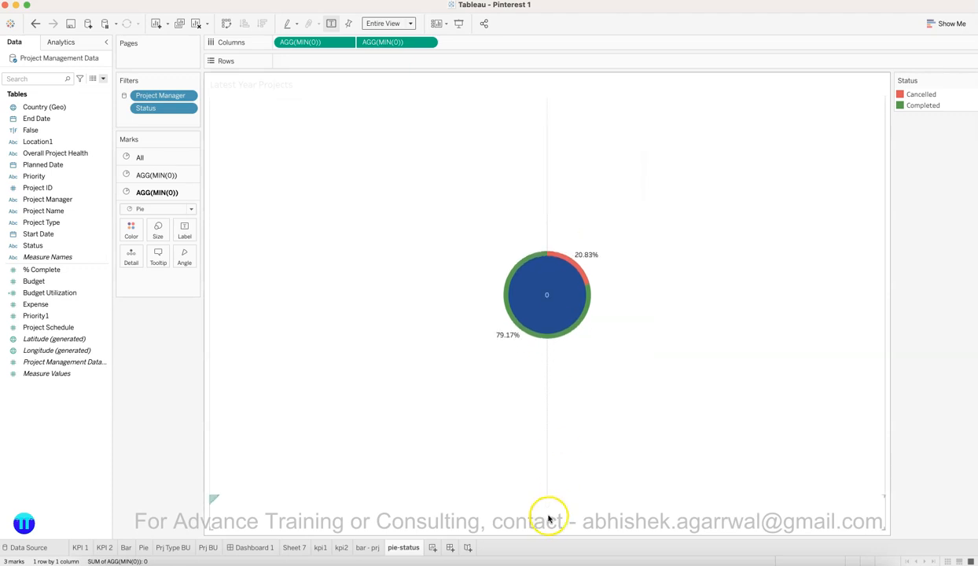
pyautogui.rightClick(549, 519)
pyautogui.click(560, 479)
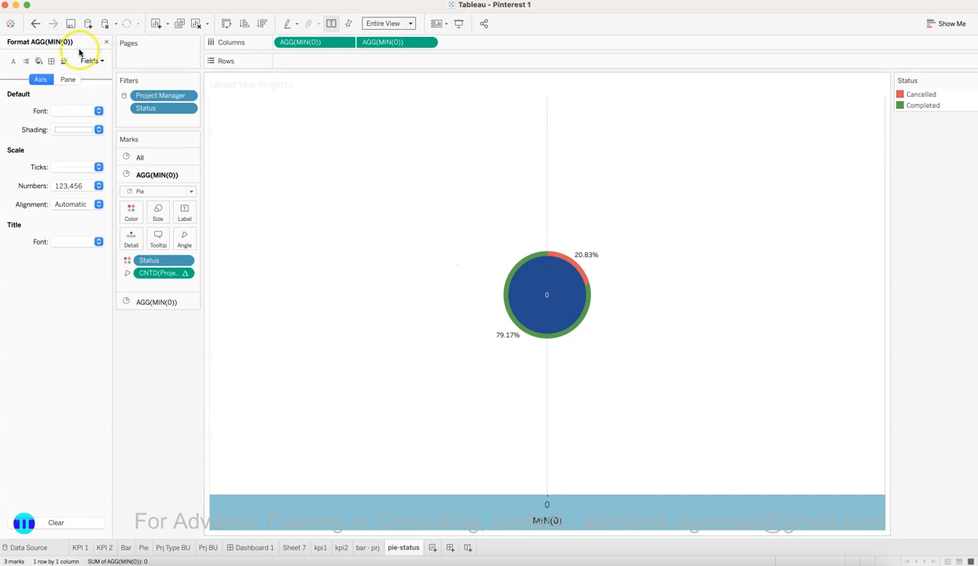
# Step: Set the sheet's column divider pane border to None
pyautogui.rightClick(422, 163)
pyautogui.click(458, 218)
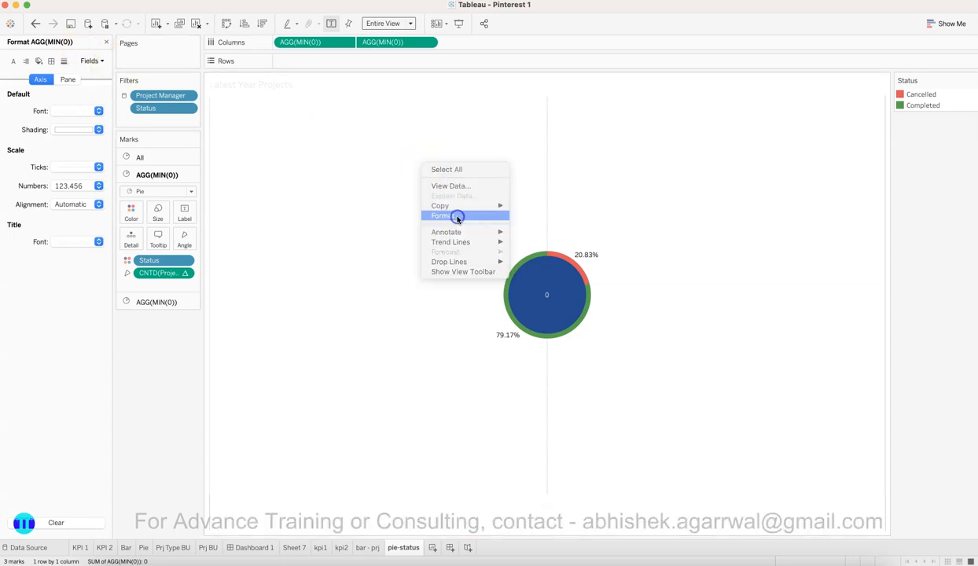
pyautogui.click(52, 62)
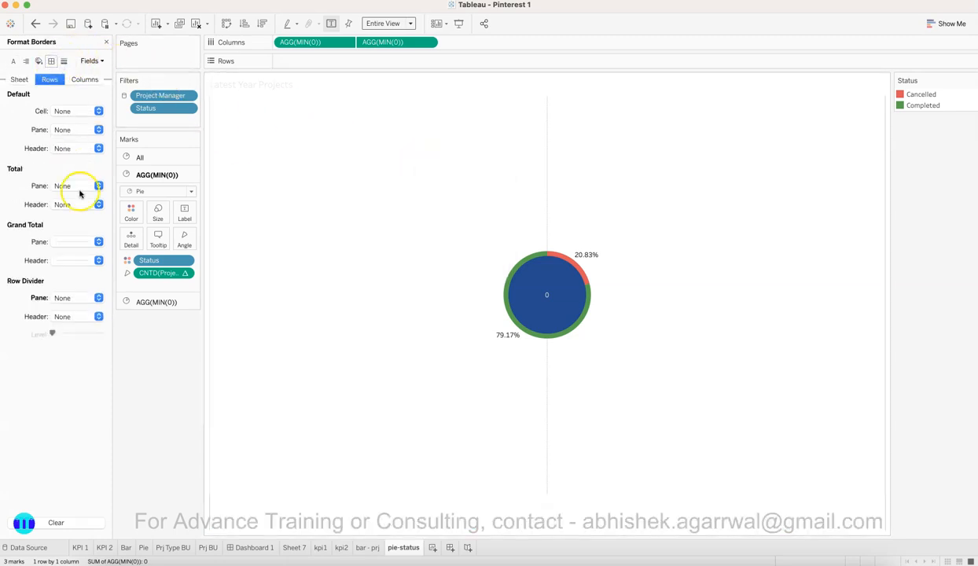
pyautogui.click(22, 79)
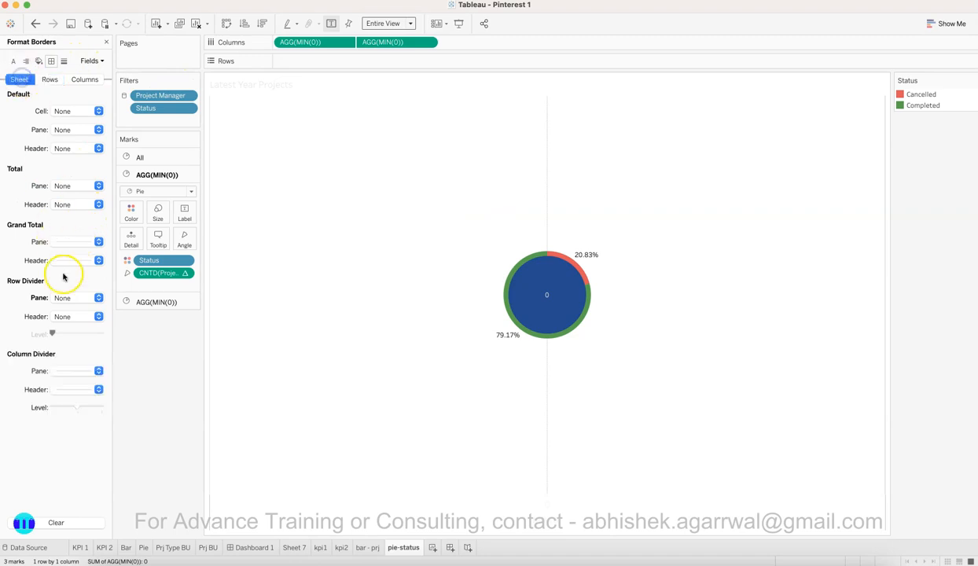
pyautogui.click(73, 372)
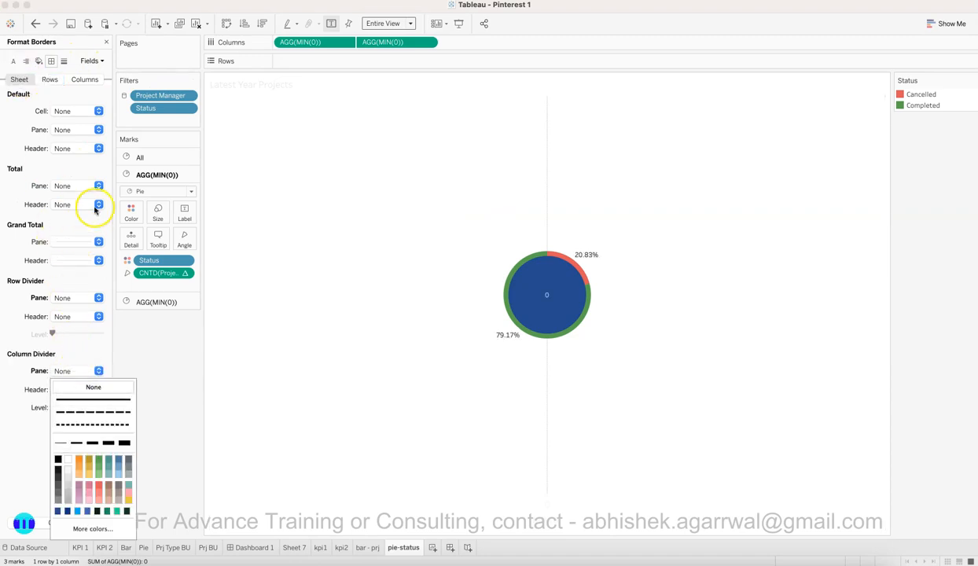
# Step: Set the column grid lines and zero lines to None
pyautogui.click(63, 61)
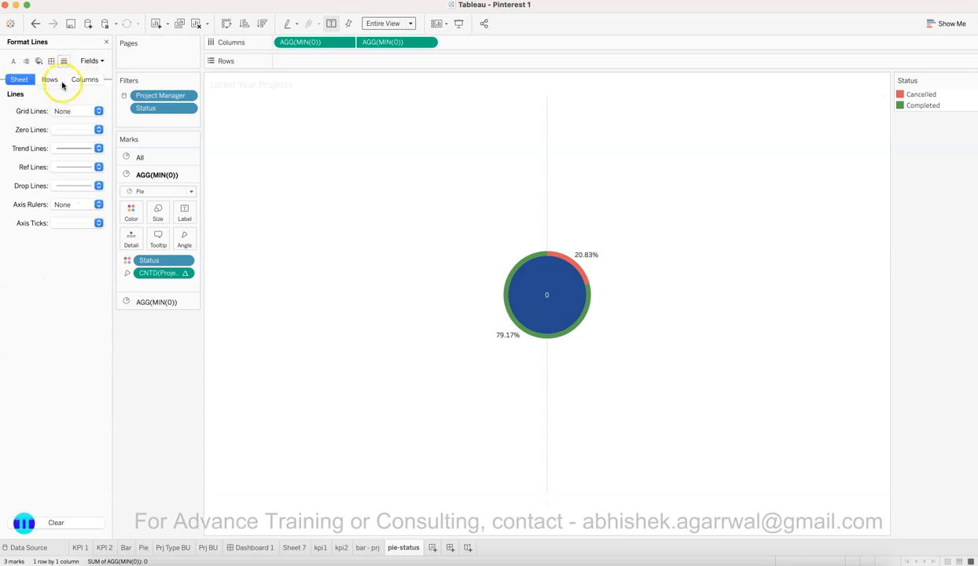
pyautogui.click(79, 82)
pyautogui.click(77, 111)
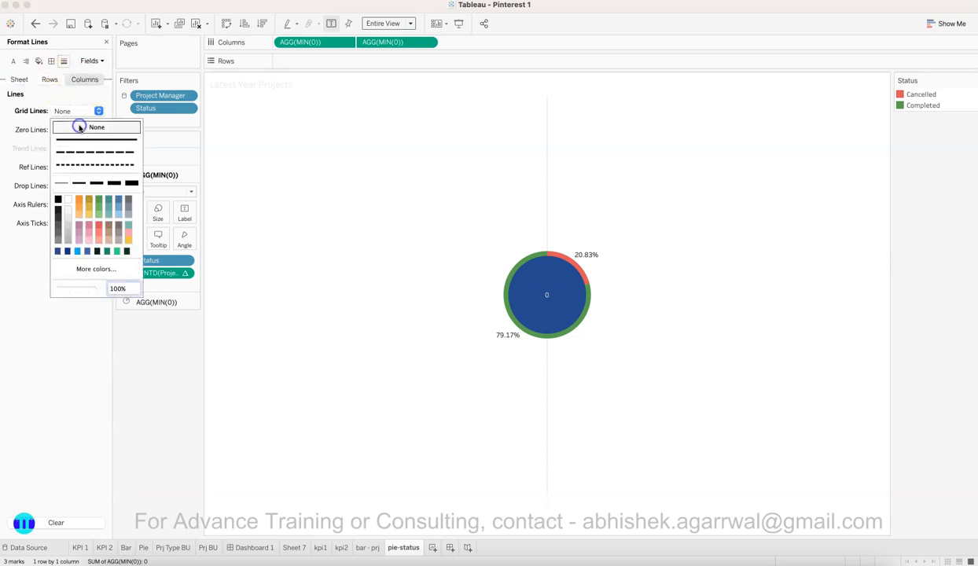
pyautogui.click(21, 137)
pyautogui.click(62, 133)
pyautogui.click(69, 147)
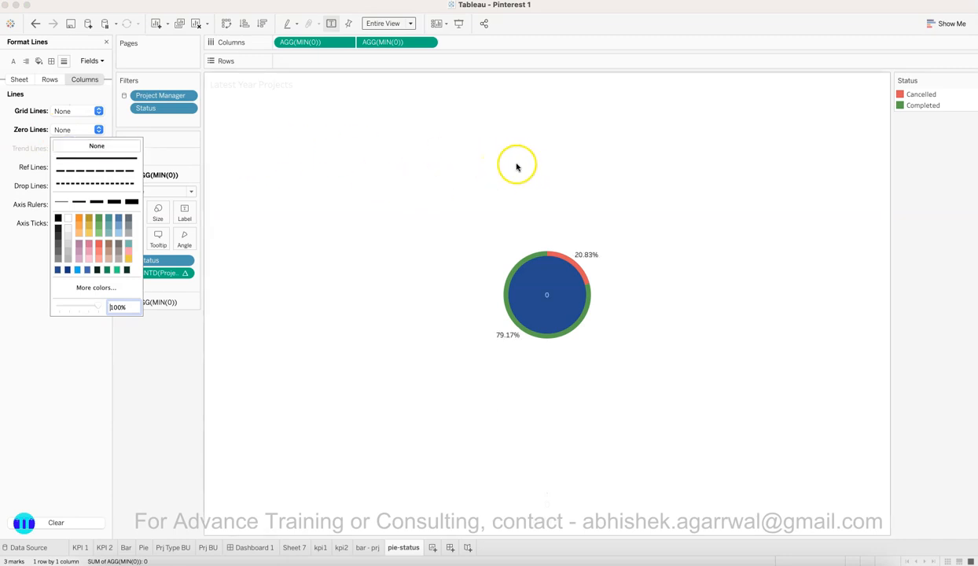
# Step: Check the donut's title on Dashboard 1 and change the pie-status sheet title to "Project Completed and Cancelled"
pyautogui.click(271, 91)
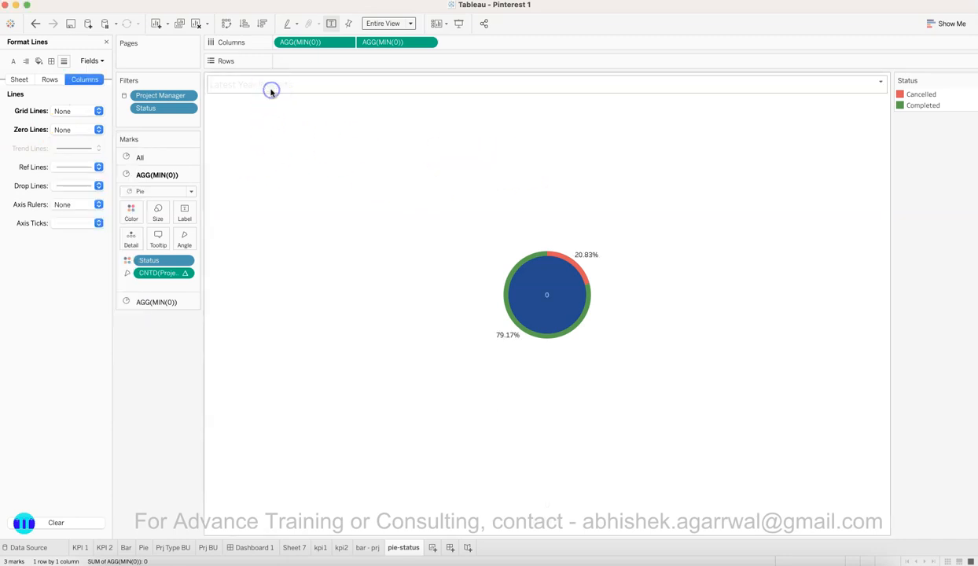
pyautogui.click(266, 83)
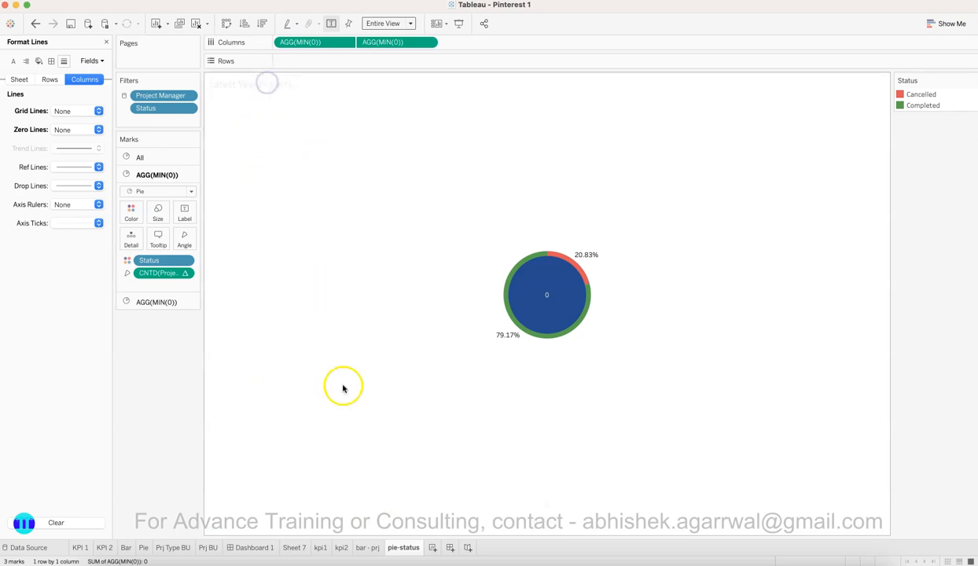
pyautogui.click(264, 547)
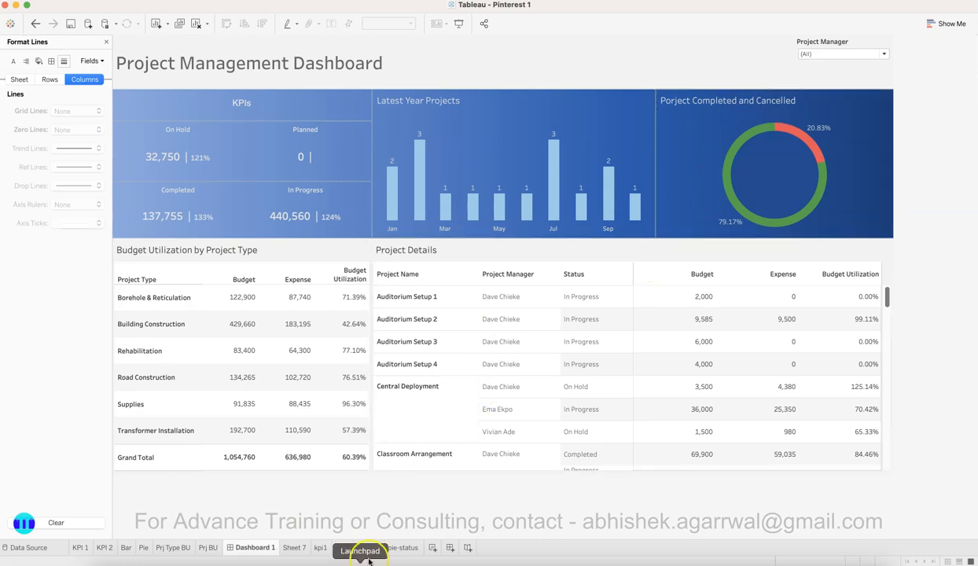
pyautogui.click(403, 547)
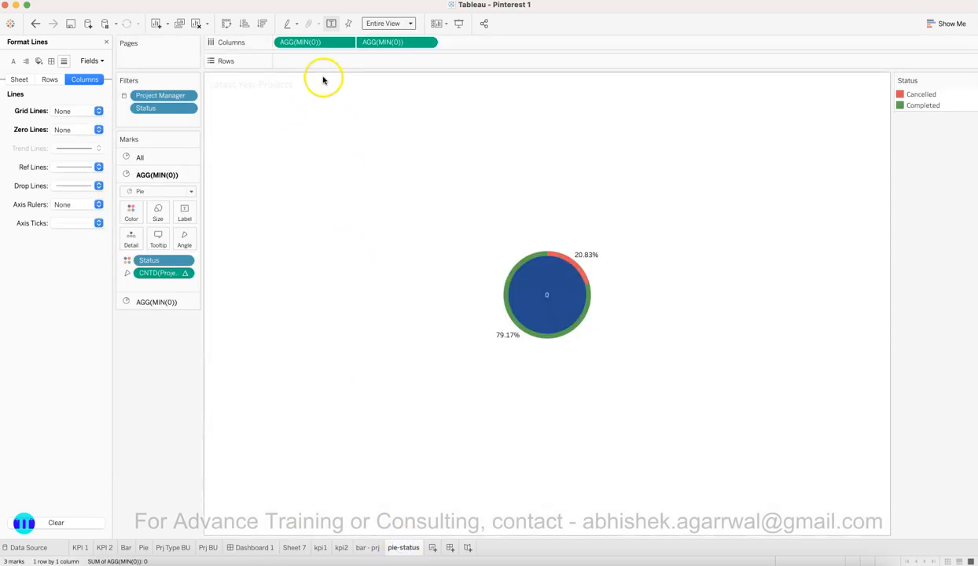
pyautogui.doubleClick(274, 86)
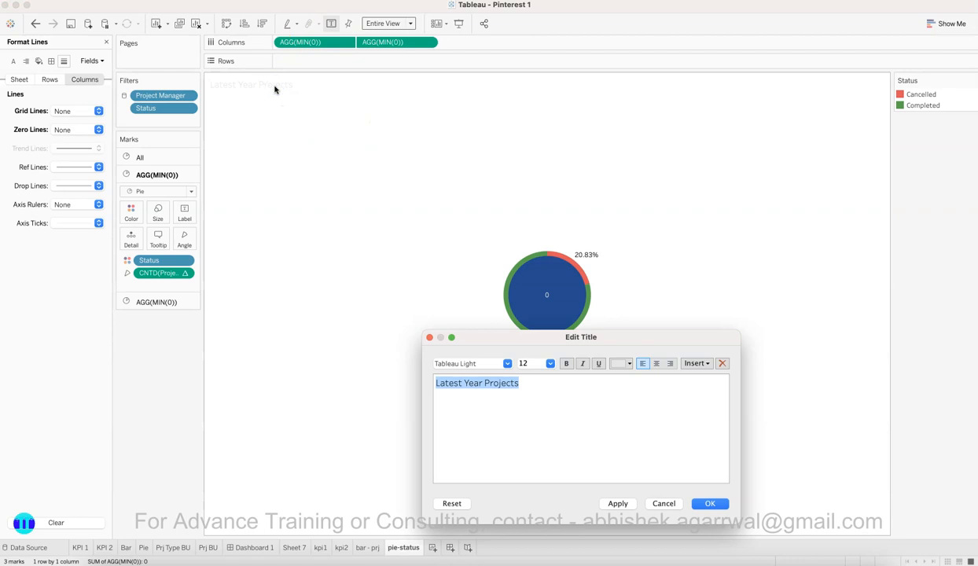
pyautogui.press('BackSpace')
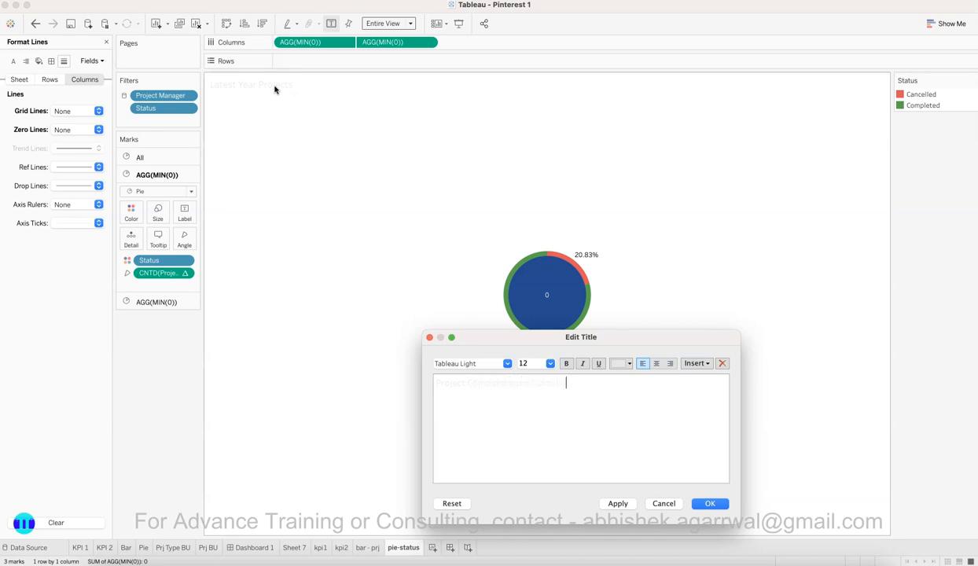
pyautogui.click(719, 504)
# Step: Compare the new pie-status title with the title on the bar - prj sheet
pyautogui.click(321, 87)
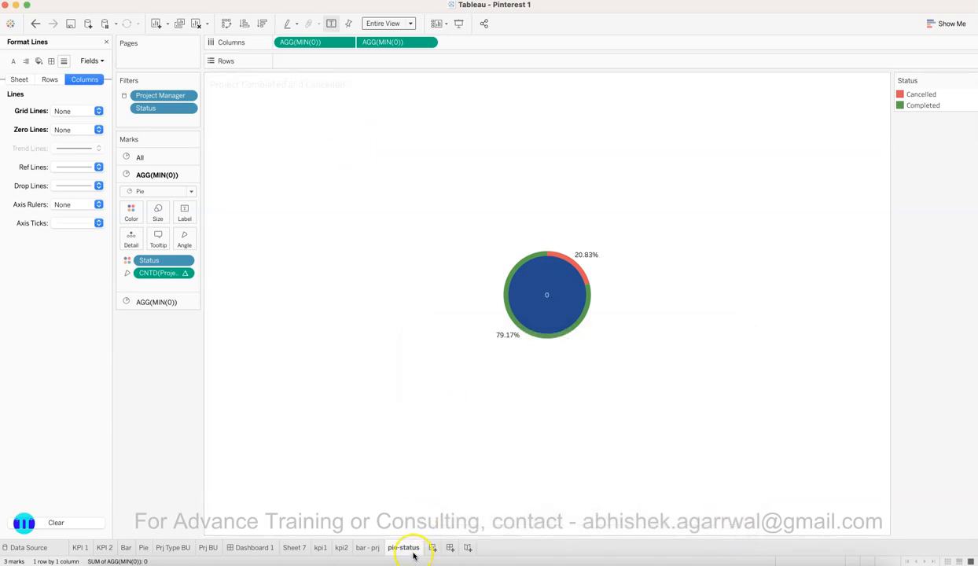
pyautogui.click(378, 550)
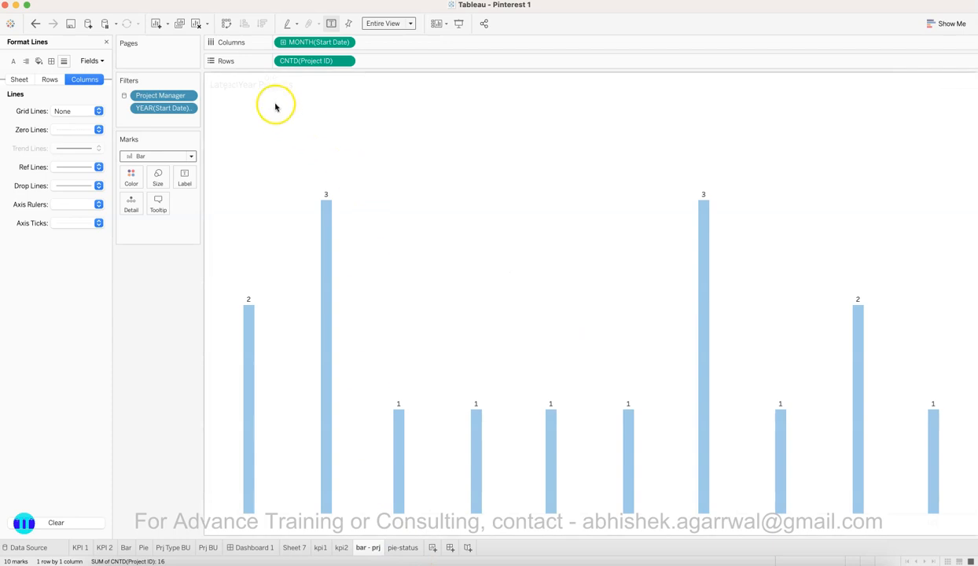
pyautogui.click(408, 549)
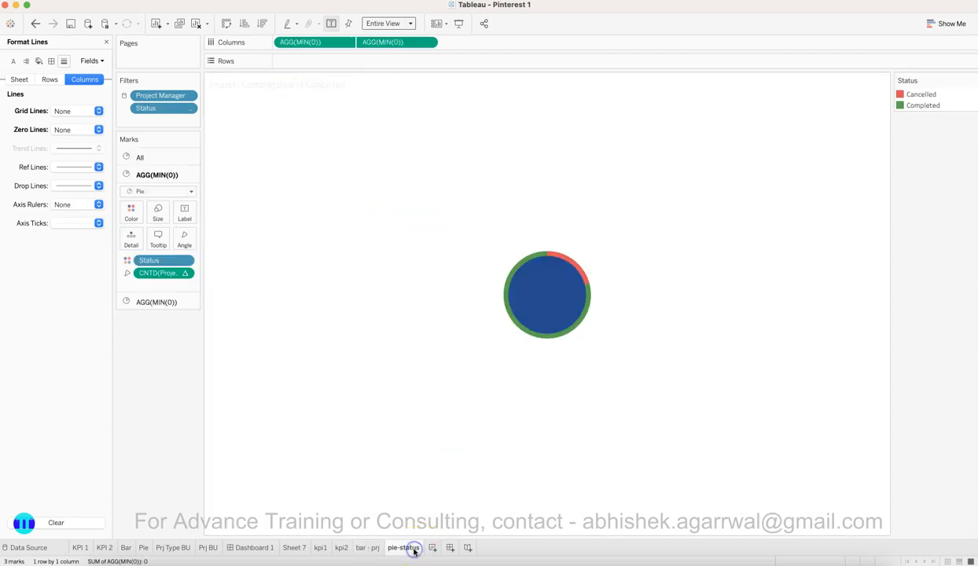
# Step: Check the Budget Utilization by Project Type table on Dashboard 1, then create a new worksheet with Project Type on Rows
pyautogui.moveTo(414, 552)
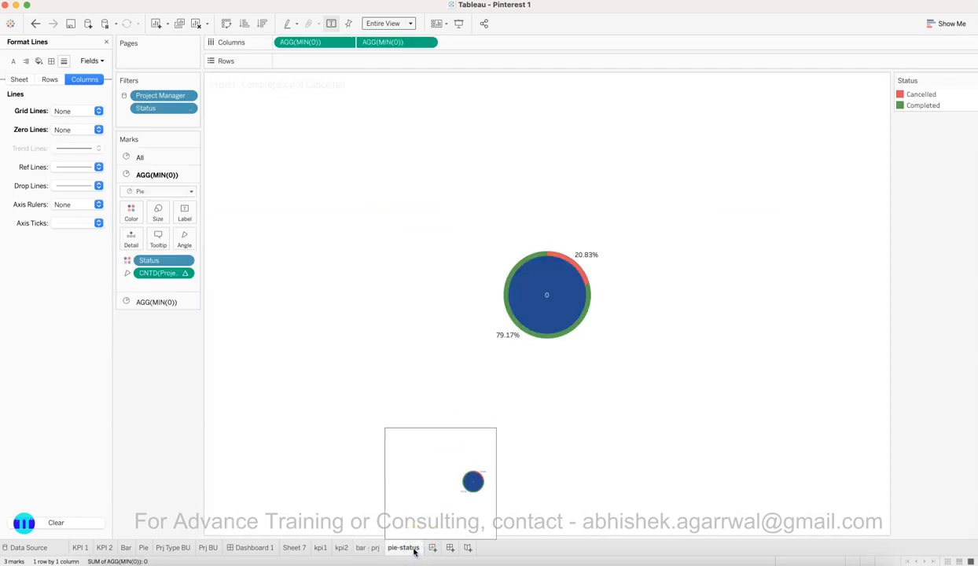
pyautogui.click(251, 549)
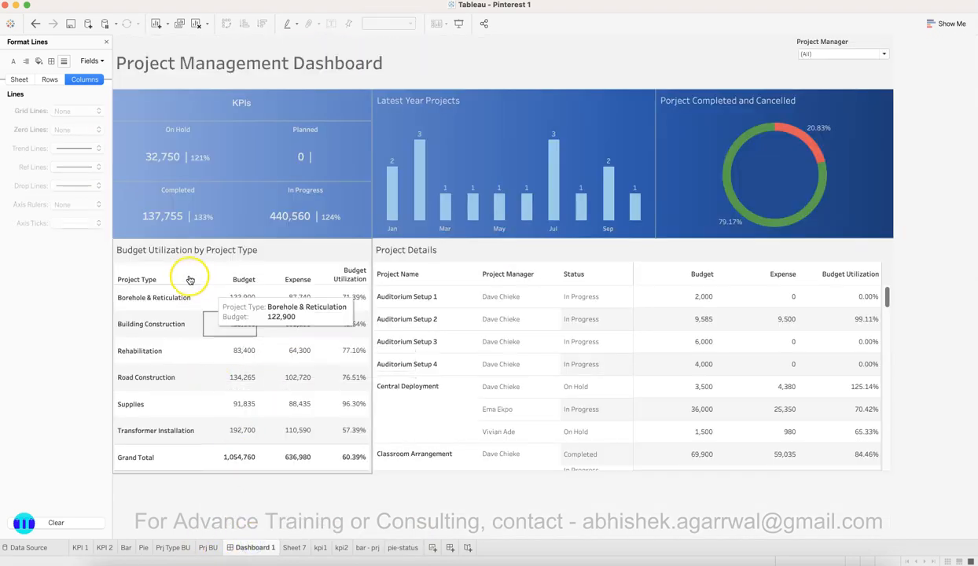
pyautogui.click(431, 550)
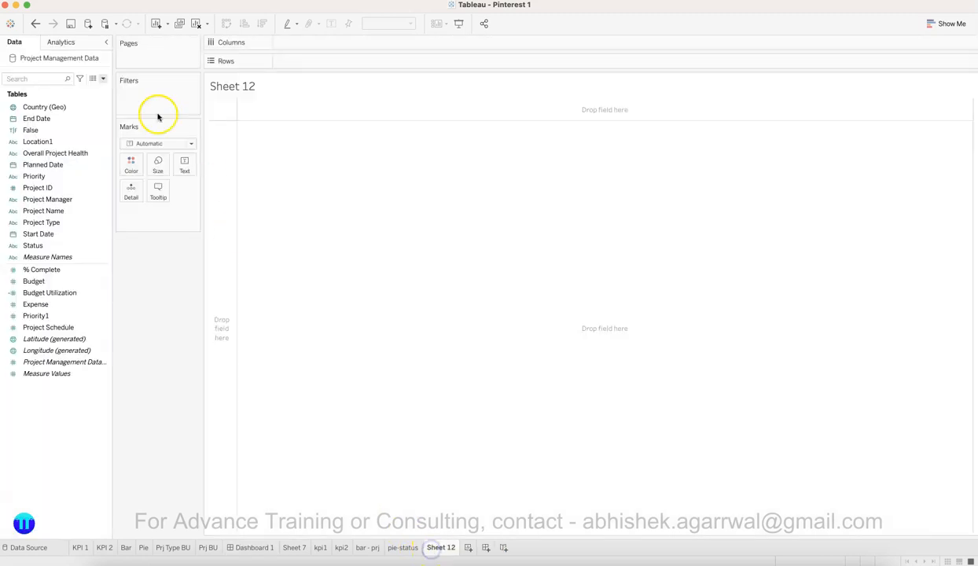
pyautogui.click(97, 223)
pyautogui.moveTo(82, 220); pyautogui.dragTo(356, 59)
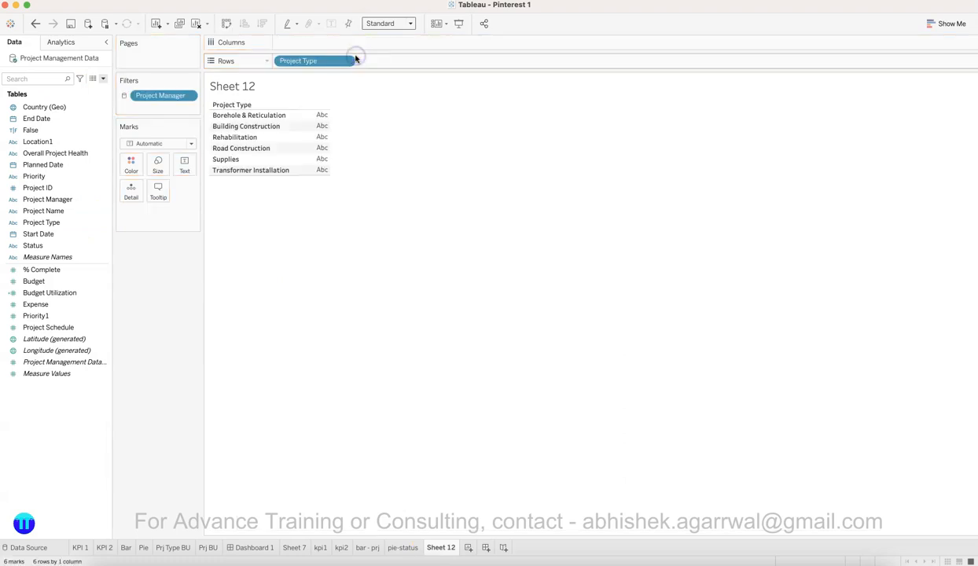
# Step: Add the Budget, Expense and Budget Utilization measures as value columns in the project type table
pyautogui.moveTo(62, 283); pyautogui.dragTo(318, 136)
pyautogui.moveTo(69, 304); pyautogui.dragTo(309, 158)
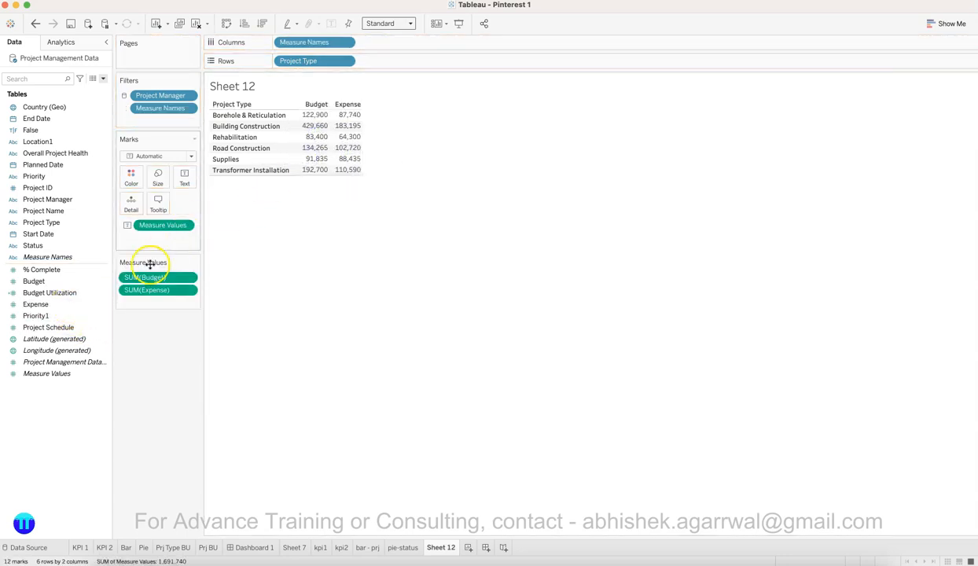
pyautogui.click(69, 277)
pyautogui.click(69, 270)
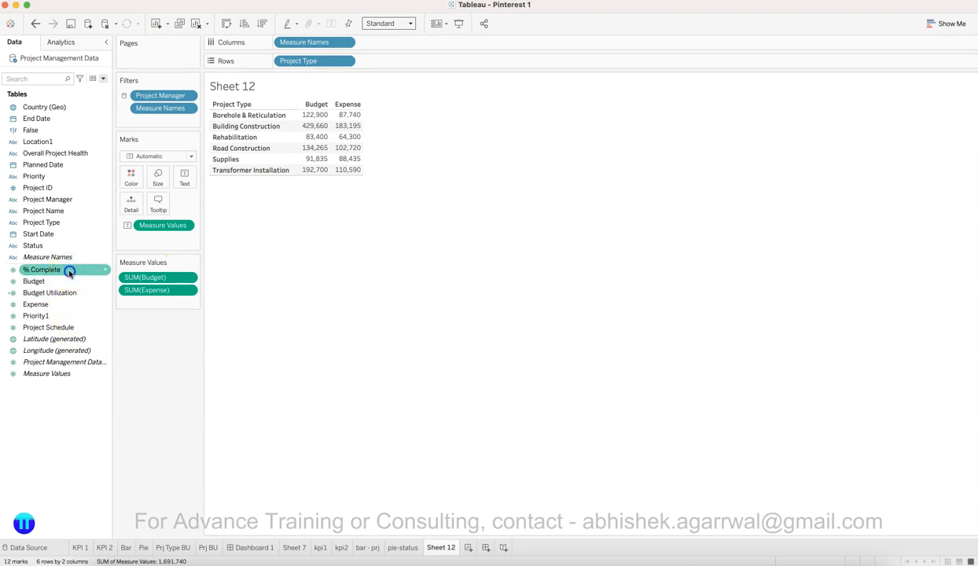
pyautogui.moveTo(64, 294); pyautogui.dragTo(328, 153)
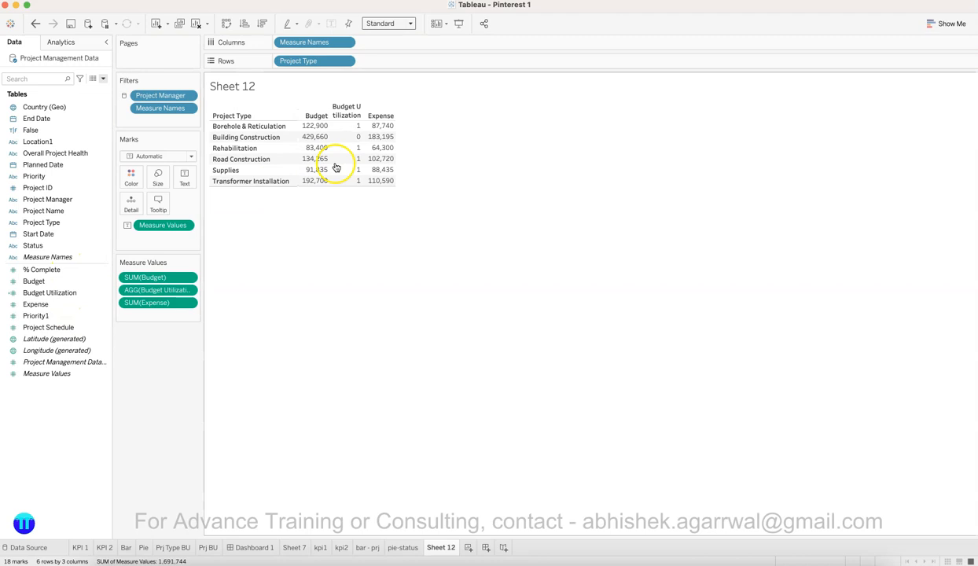
# Step: Format the Budget Utilization values in the table as Percentage
pyautogui.click(188, 304)
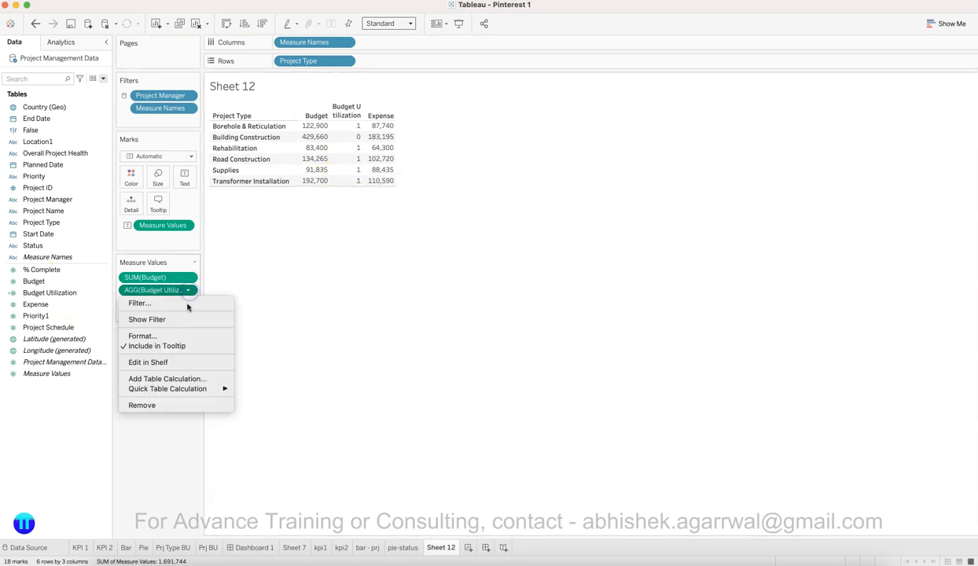
pyautogui.click(184, 337)
pyautogui.click(75, 111)
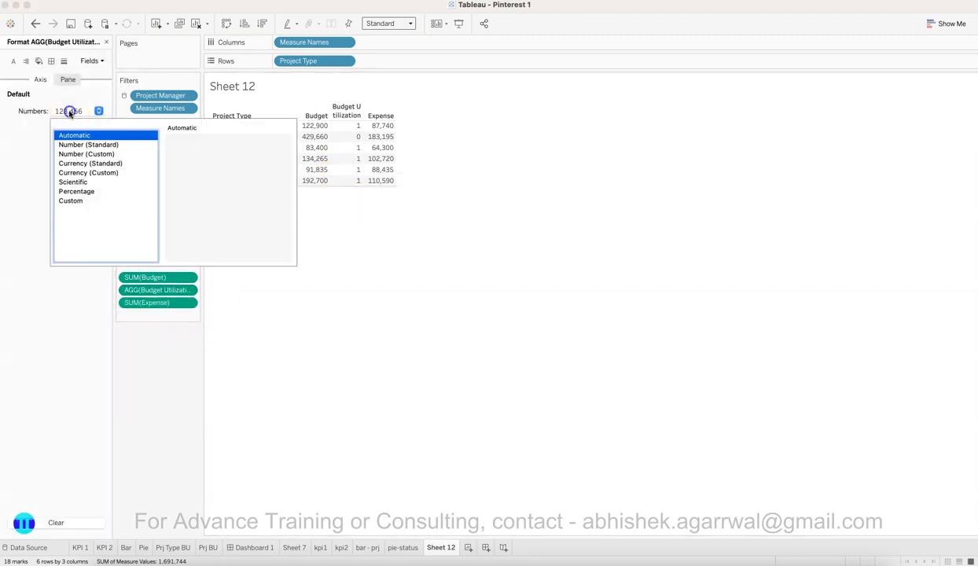
pyautogui.click(76, 191)
# Step: Order Budget Utilization after Expense in the measure values and fit the table to Entire View
pyautogui.moveTo(149, 291); pyautogui.dragTo(149, 312)
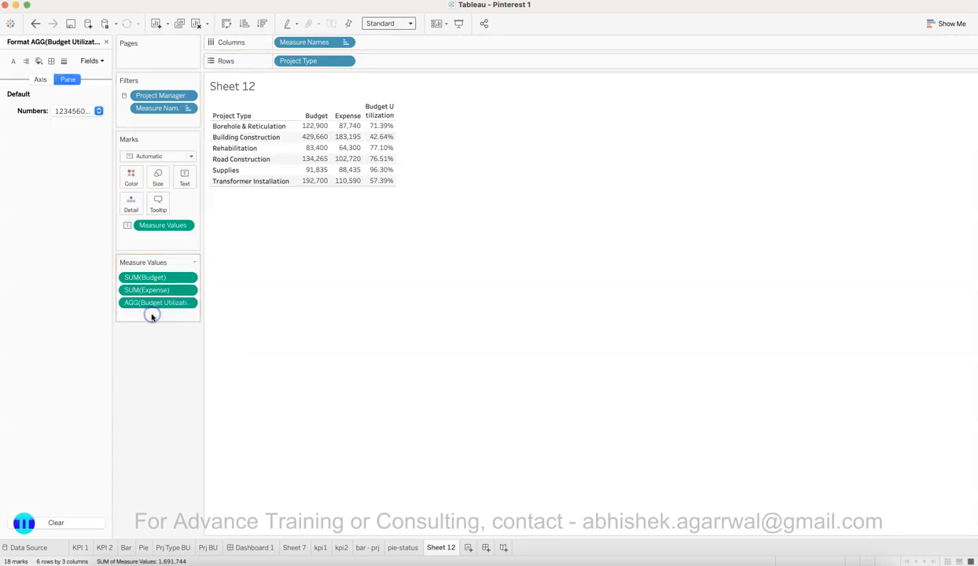
pyautogui.click(395, 24)
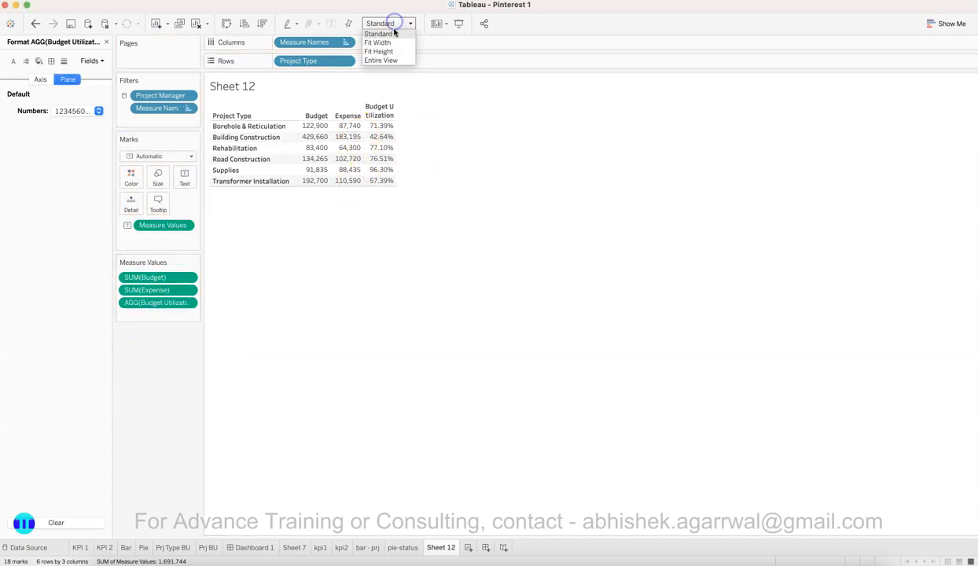
pyautogui.click(395, 59)
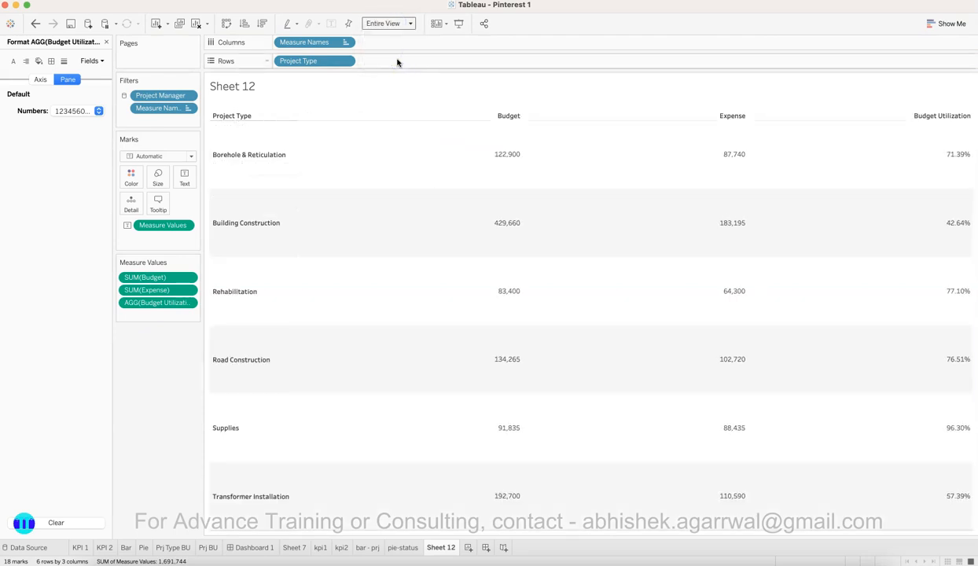
# Step: Check the table's title on Dashboard 1 and change the Sheet 12 title to "Budget Utlization by Project Type"
pyautogui.click(248, 93)
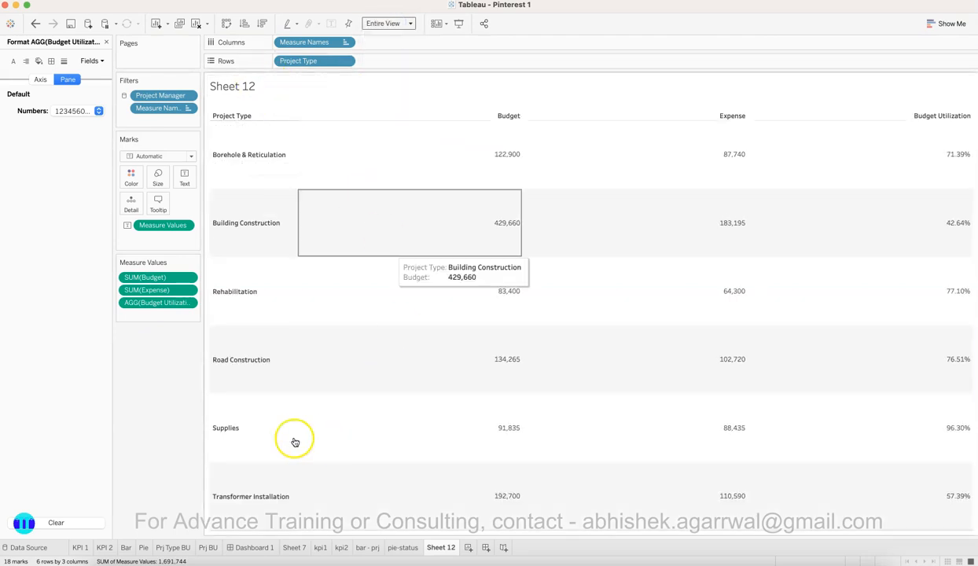
pyautogui.click(256, 547)
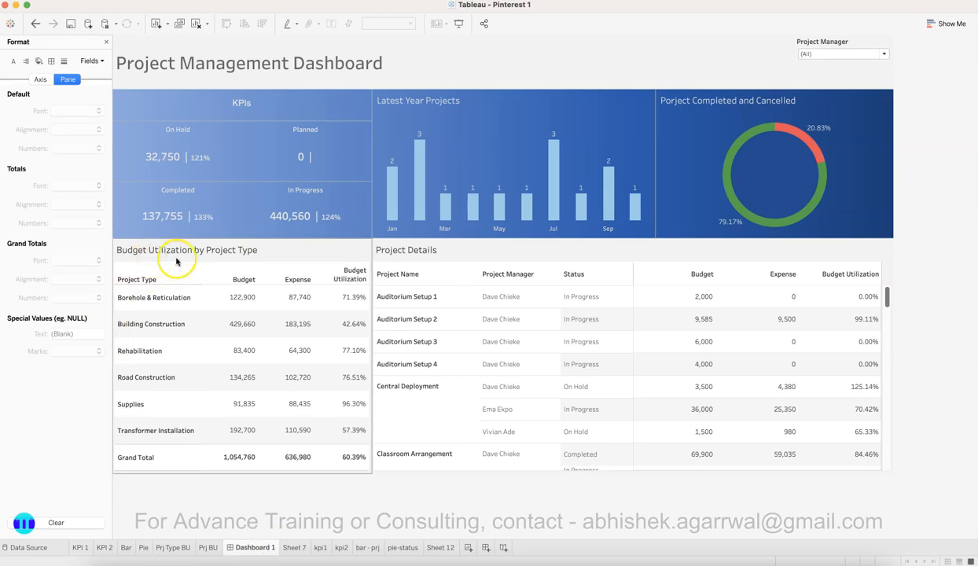
pyautogui.click(436, 550)
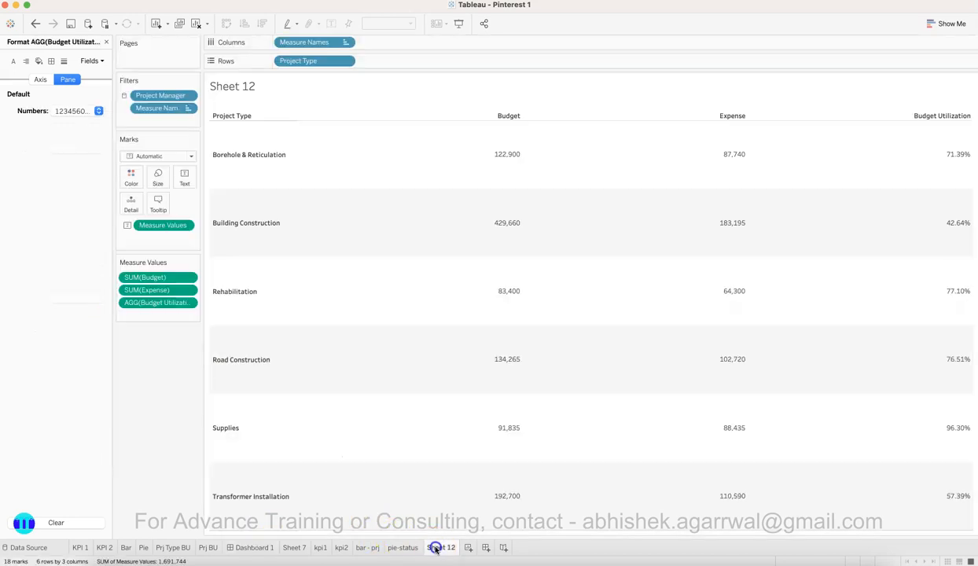
pyautogui.doubleClick(252, 91)
pyautogui.press('super+a')
pyautogui.write('Bu')
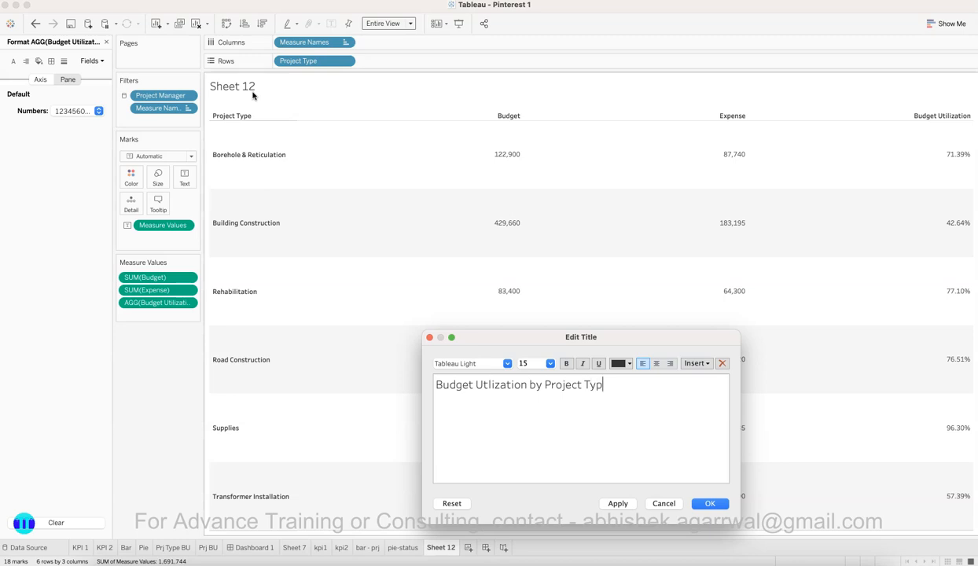
pyautogui.click(711, 505)
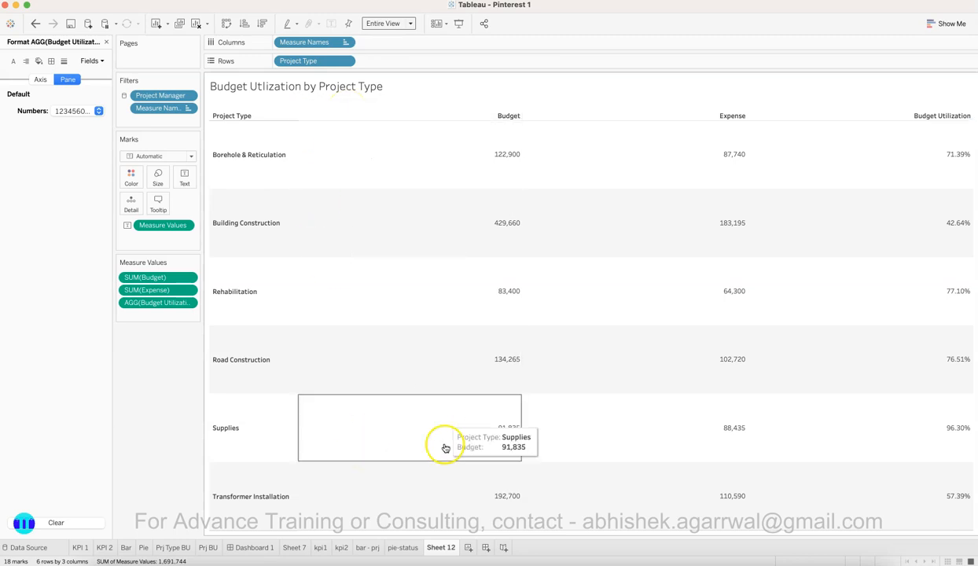
# Step: Duplicate Sheet 12 and check the Project Details table on Dashboard 1 before returning to the copy
pyautogui.rightClick(448, 548)
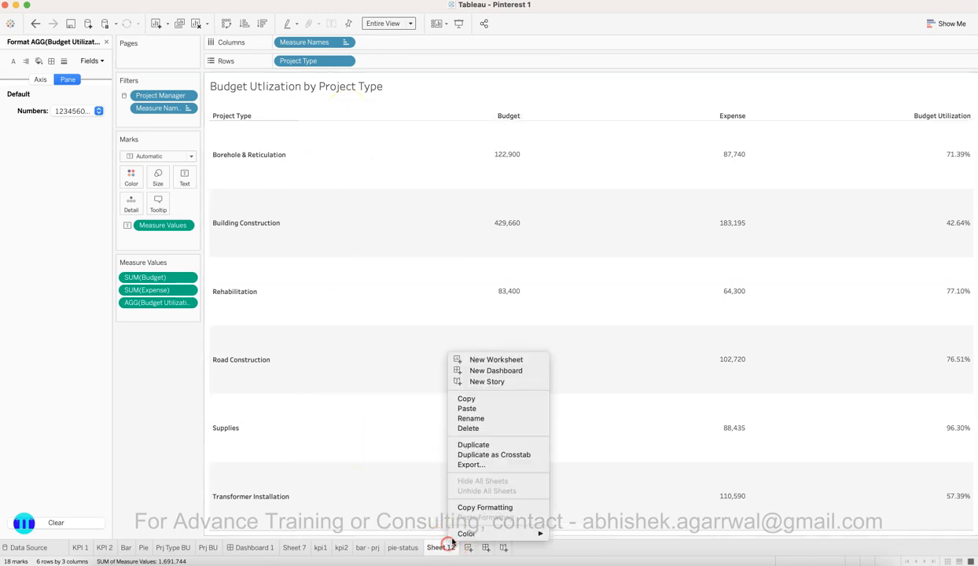
pyautogui.click(480, 446)
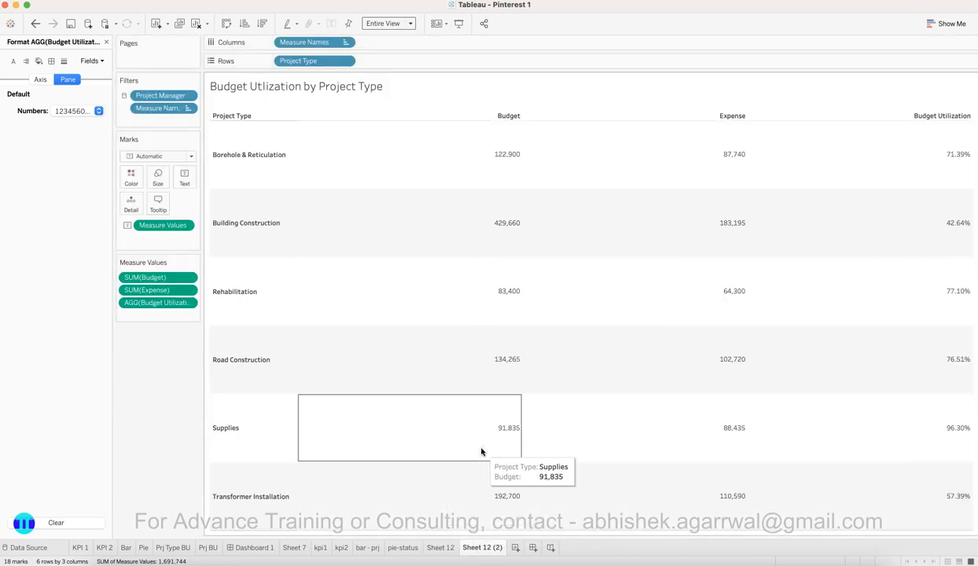
pyautogui.click(256, 543)
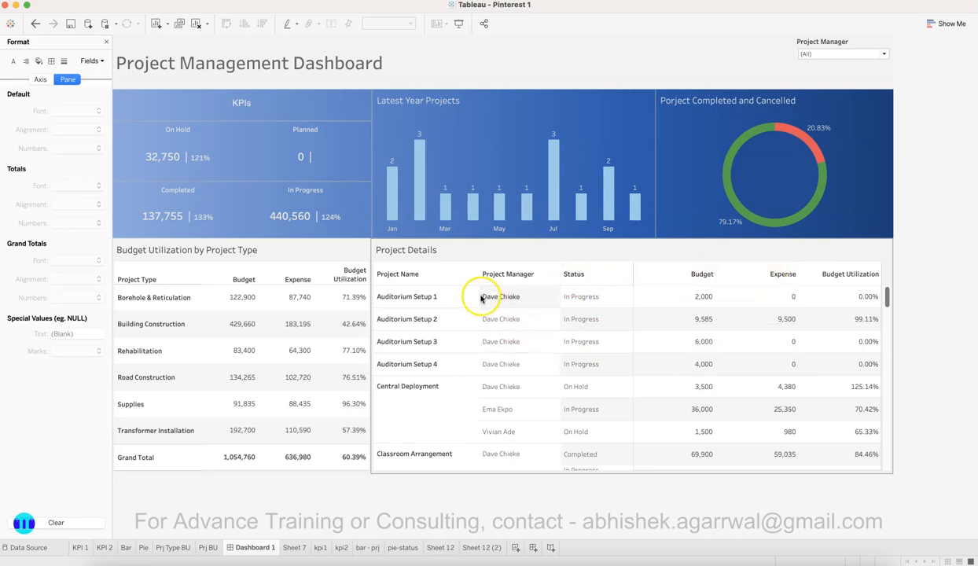
pyautogui.click(482, 547)
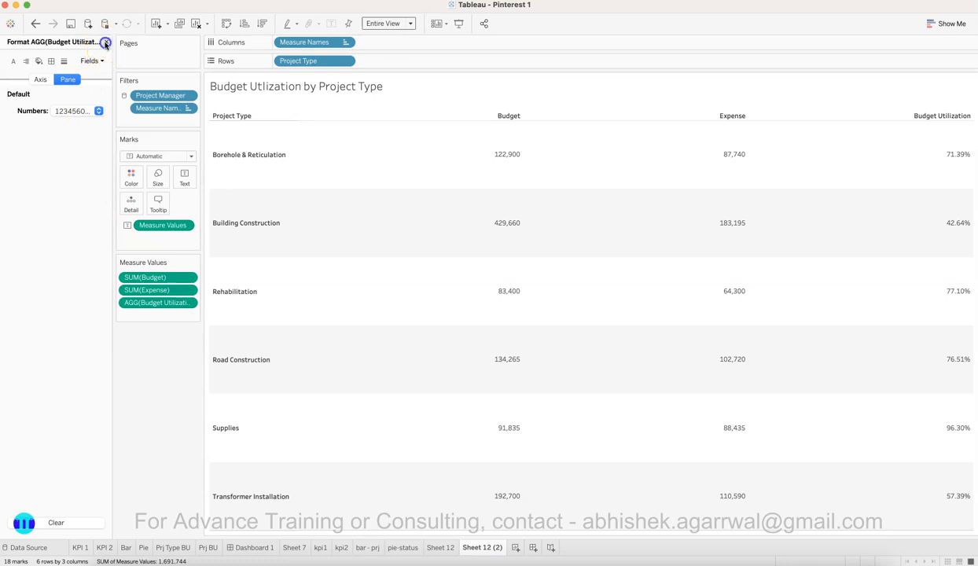
# Step: Close the format settings and replace Project Type in the table rows with Project Name, Project Manager and Status
pyautogui.click(105, 43)
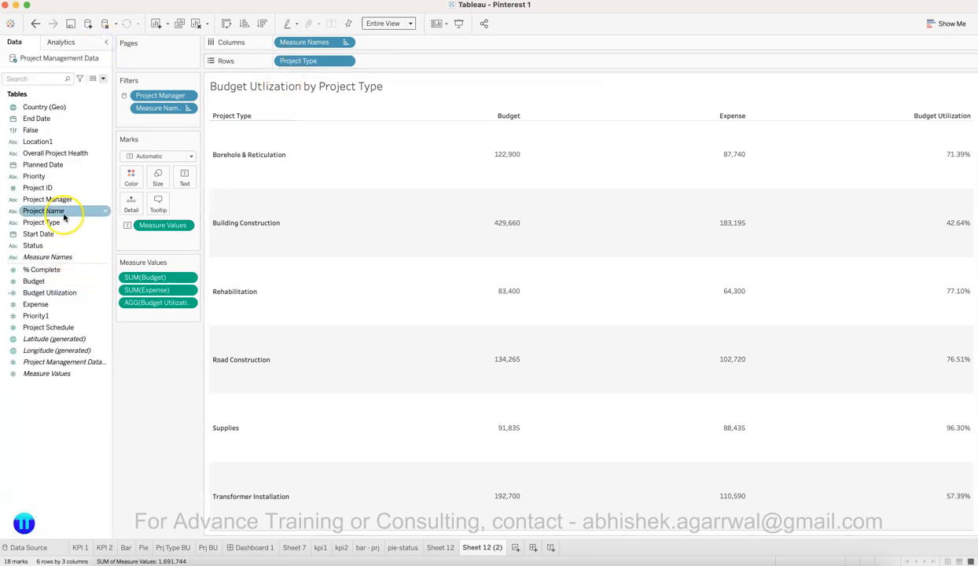
pyautogui.moveTo(63, 213); pyautogui.dragTo(288, 65)
pyautogui.moveTo(404, 66); pyautogui.dragTo(146, 431)
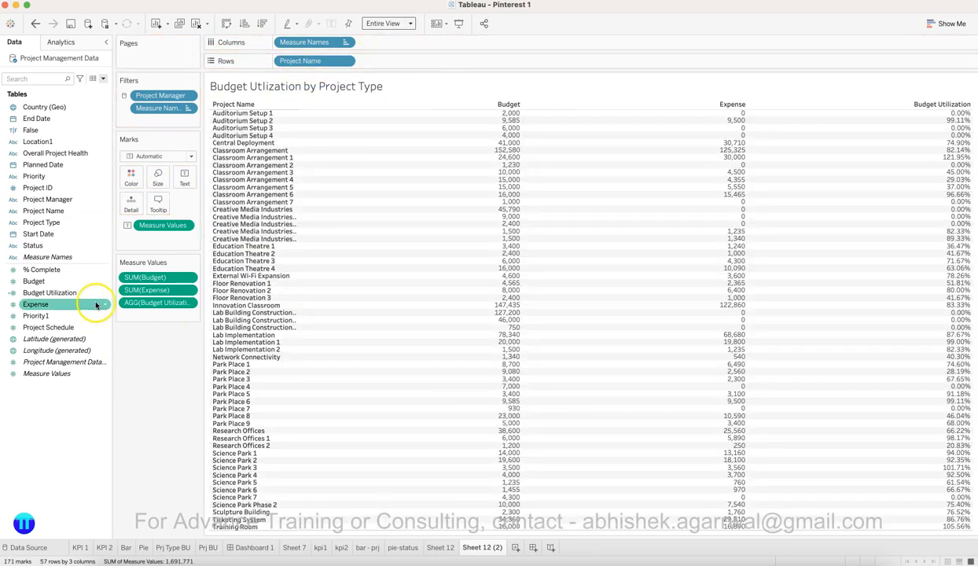
pyautogui.moveTo(63, 199); pyautogui.dragTo(394, 61)
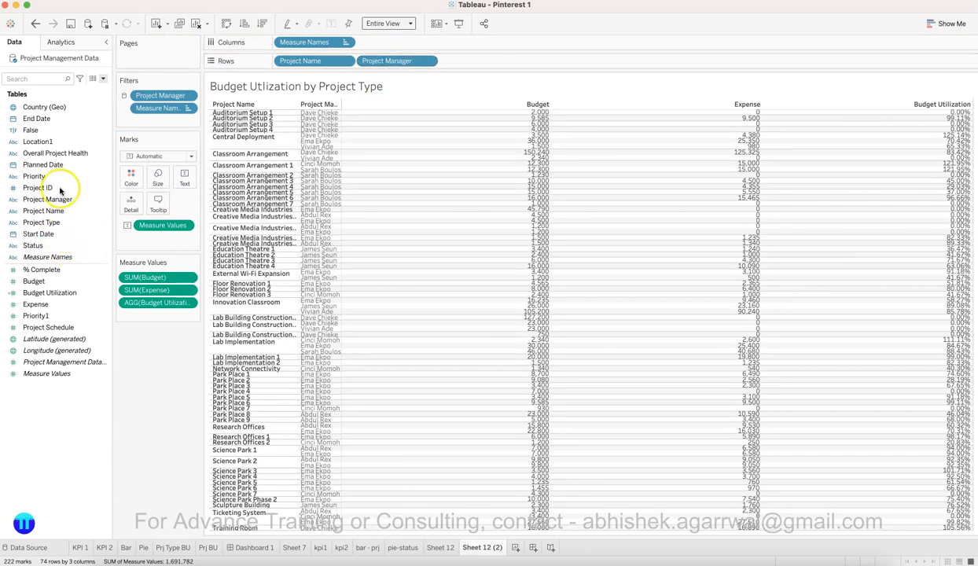
pyautogui.moveTo(66, 245); pyautogui.dragTo(474, 63)
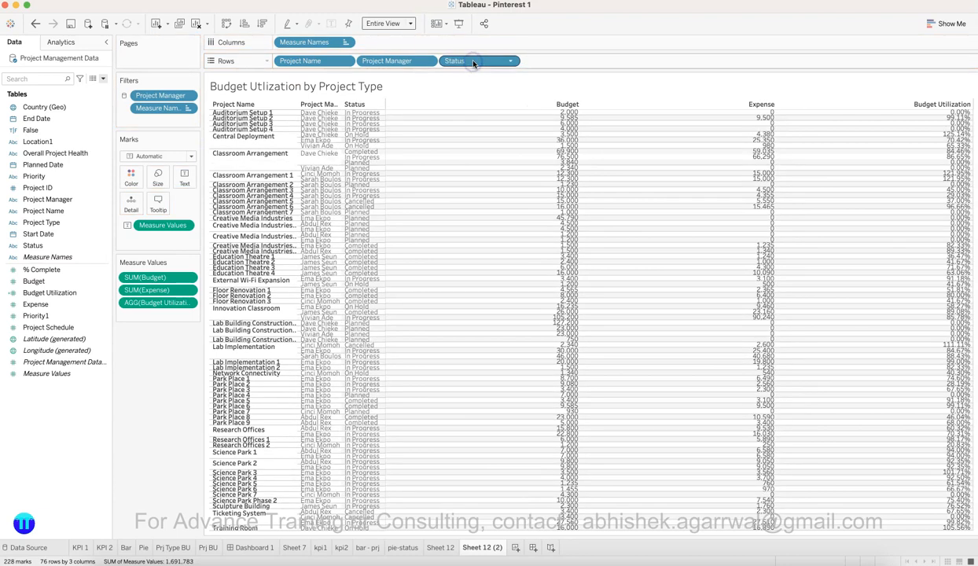
# Step: Set the view fit to Standard and change the sheet title to "Budget Utlization by Project"
pyautogui.click(385, 24)
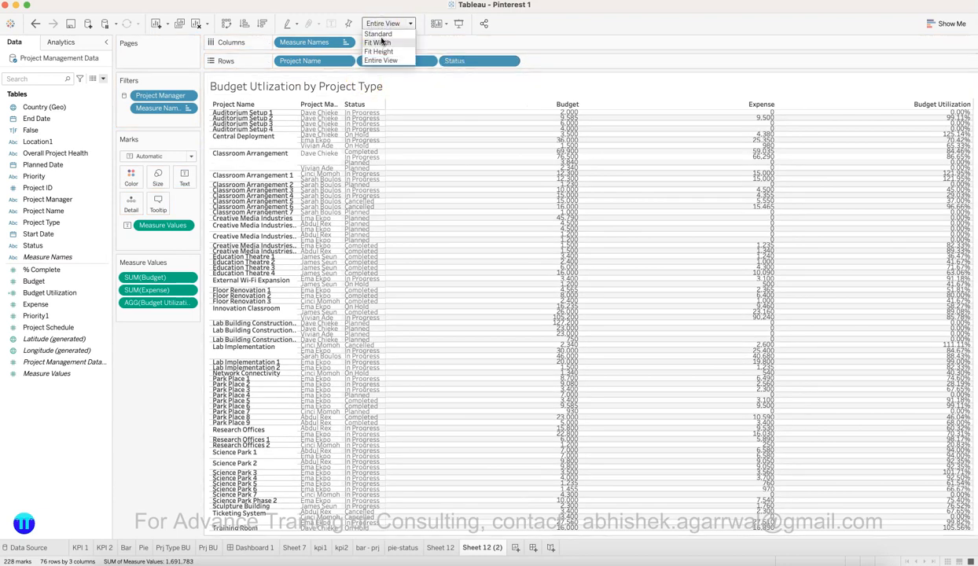
pyautogui.click(380, 35)
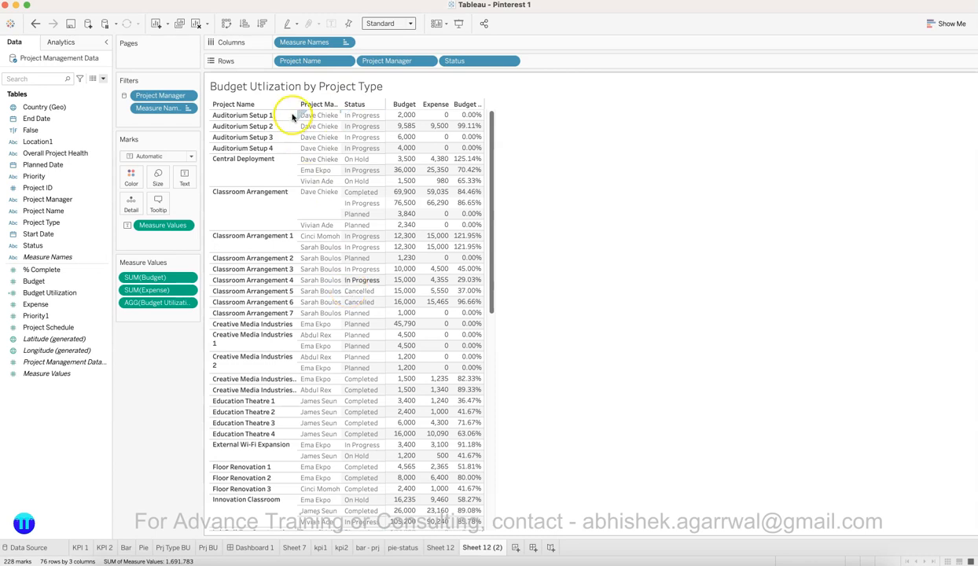
pyautogui.doubleClick(287, 85)
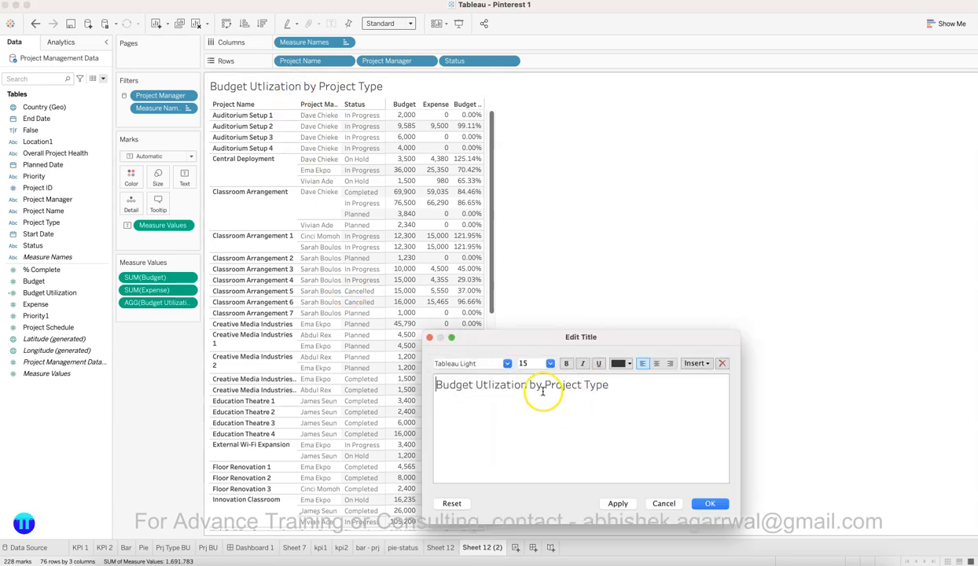
pyautogui.click(707, 504)
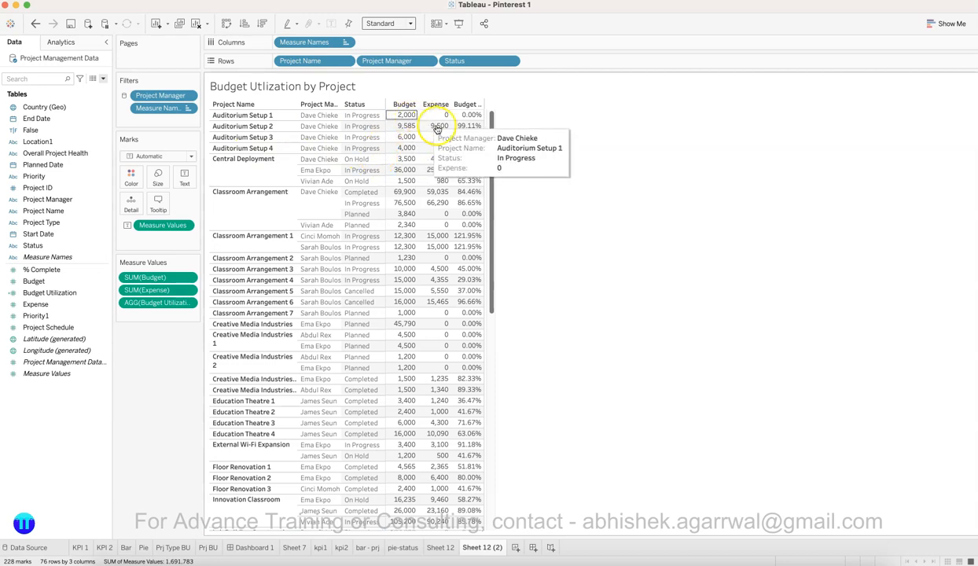
# Step: Widen the measure columns until the Budget Utilization header fits, and go to Dashboard 1
pyautogui.moveTo(485, 102); pyautogui.dragTo(496, 103)
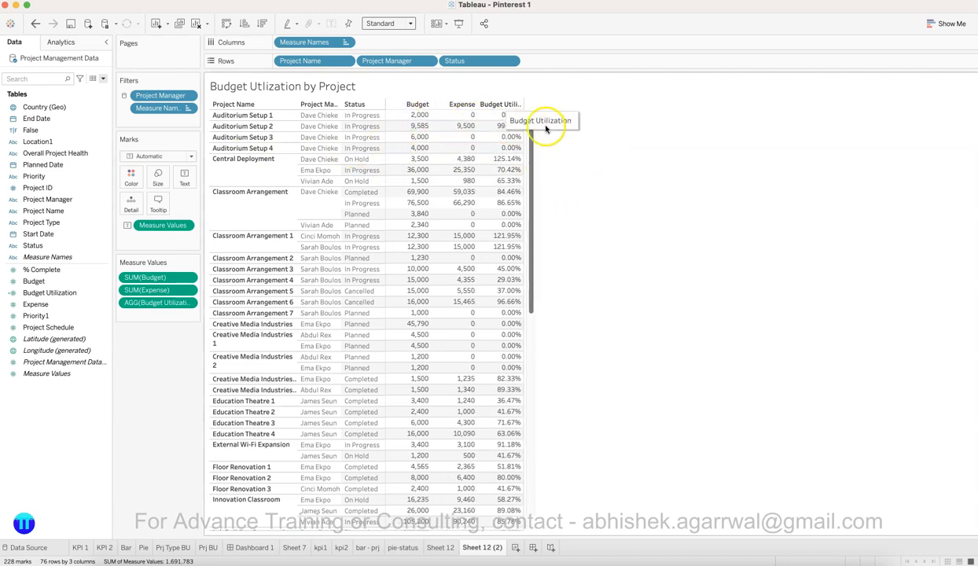
pyautogui.rightClick(522, 104)
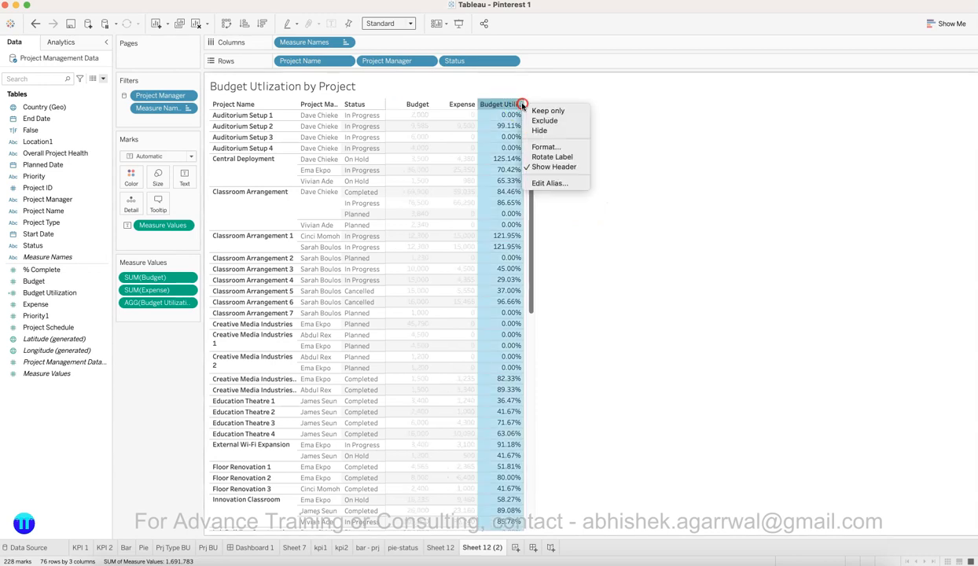
pyautogui.click(576, 83)
pyautogui.moveTo(522, 104); pyautogui.dragTo(561, 104)
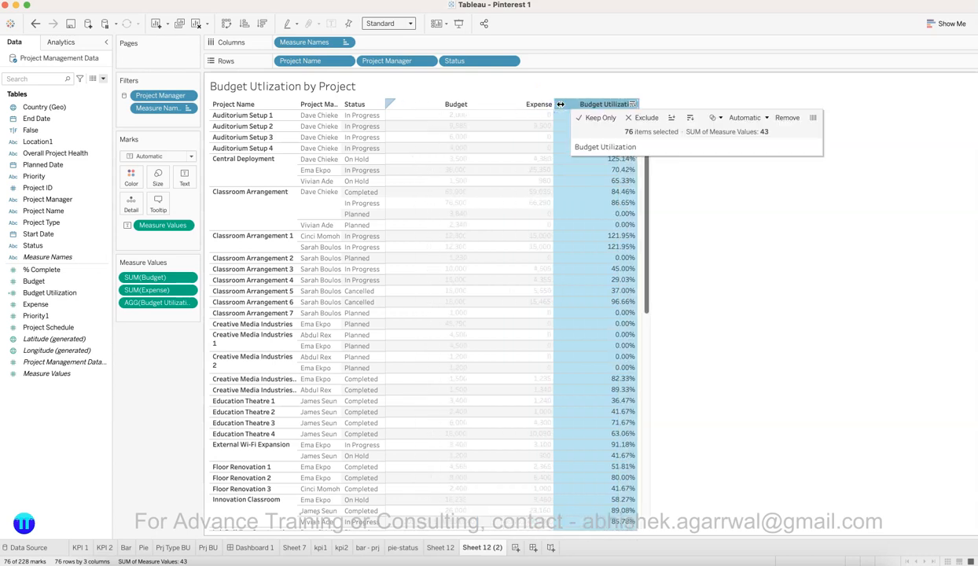
pyautogui.click(749, 270)
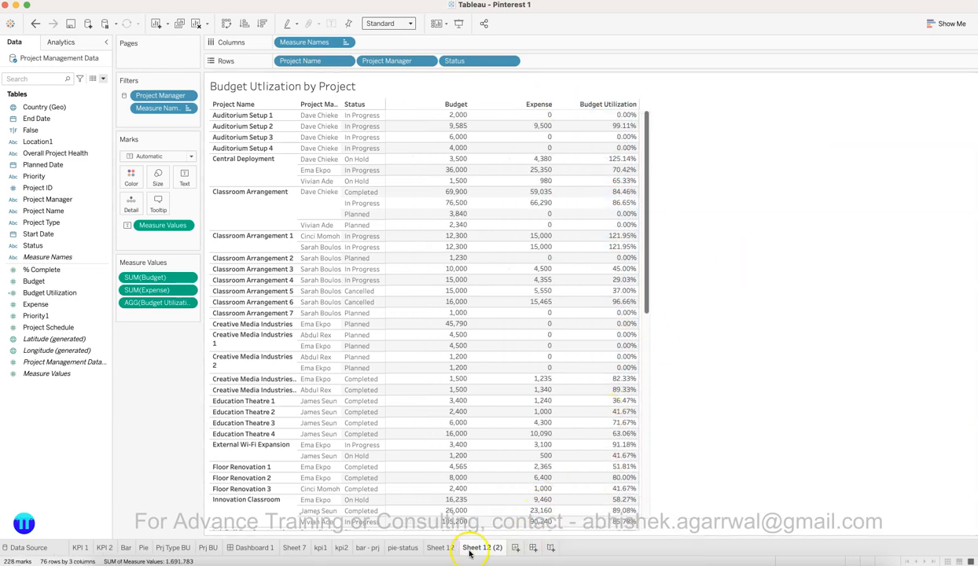
pyautogui.click(272, 552)
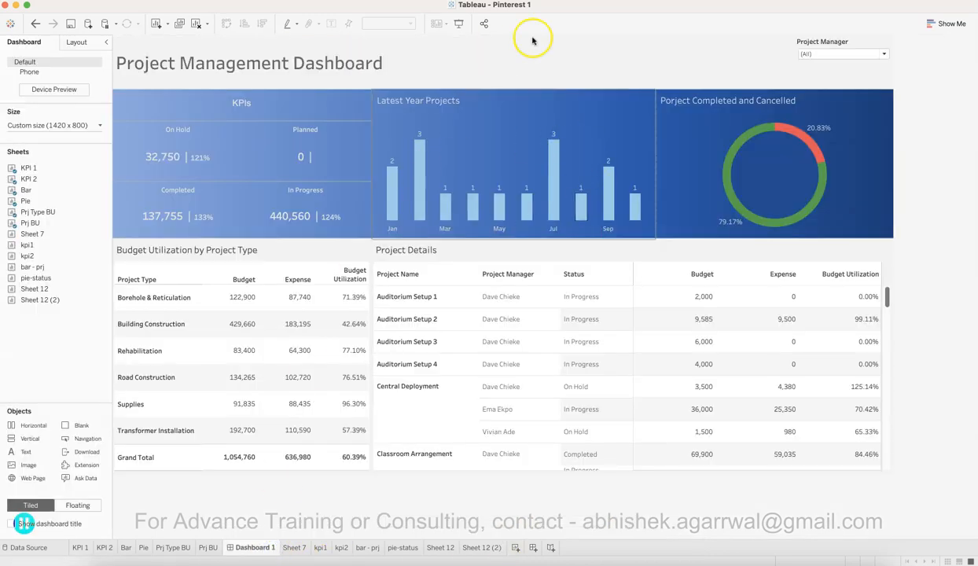
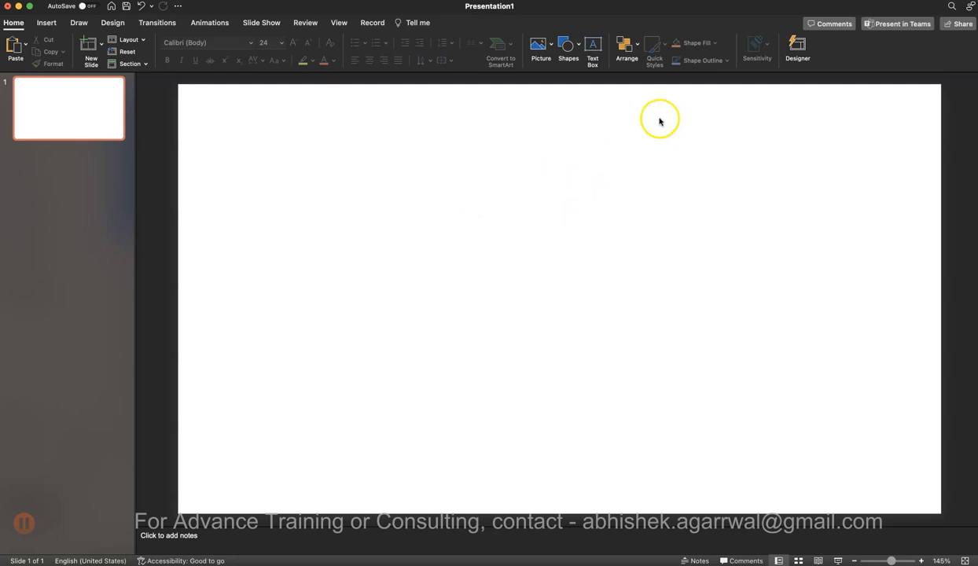
# Step: Draw a full-width rectangle across the upper part of the blank slide, about 33.87 cm wide and 7.13 cm high
pyautogui.click(578, 49)
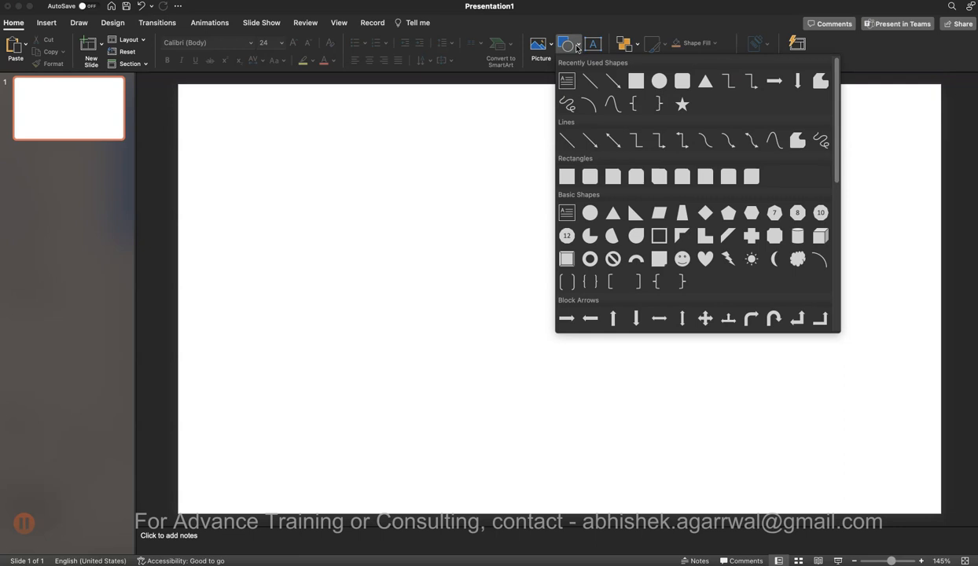
pyautogui.click(636, 81)
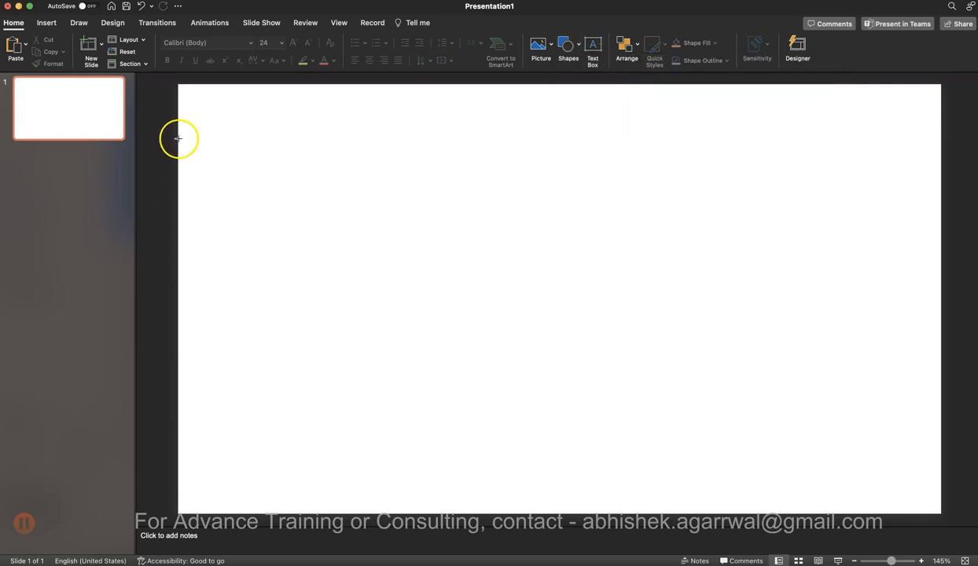
pyautogui.moveTo(178, 138)
pyautogui.mouseDown()
pyautogui.moveTo(306, 155)
pyautogui.moveTo(837, 331)
pyautogui.moveTo(939, 297)
pyautogui.mouseUp()
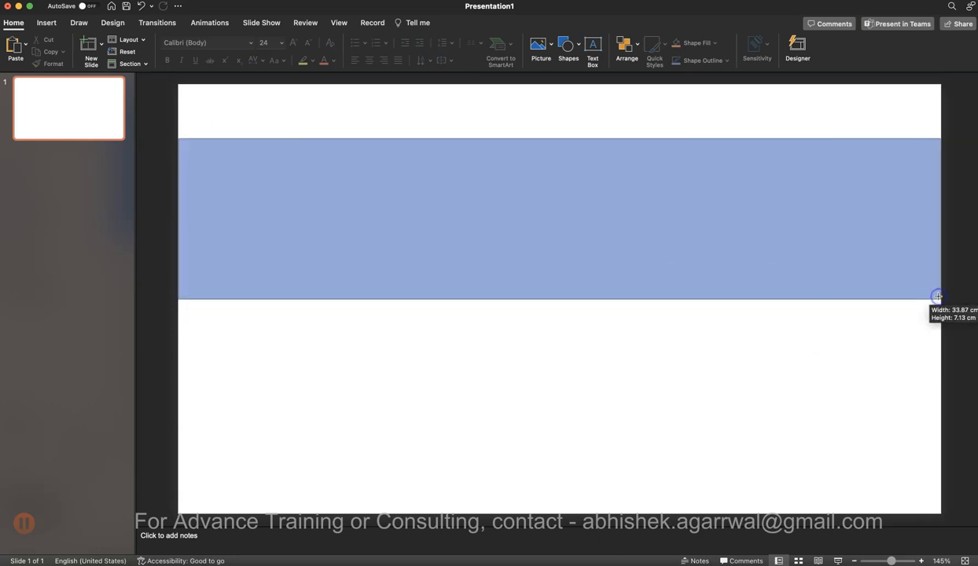
# Step: Nudge the rectangle slightly upward and extend its lower edge to a height of about 7.33 cm
pyautogui.moveTo(622, 289); pyautogui.dragTo(622, 287)
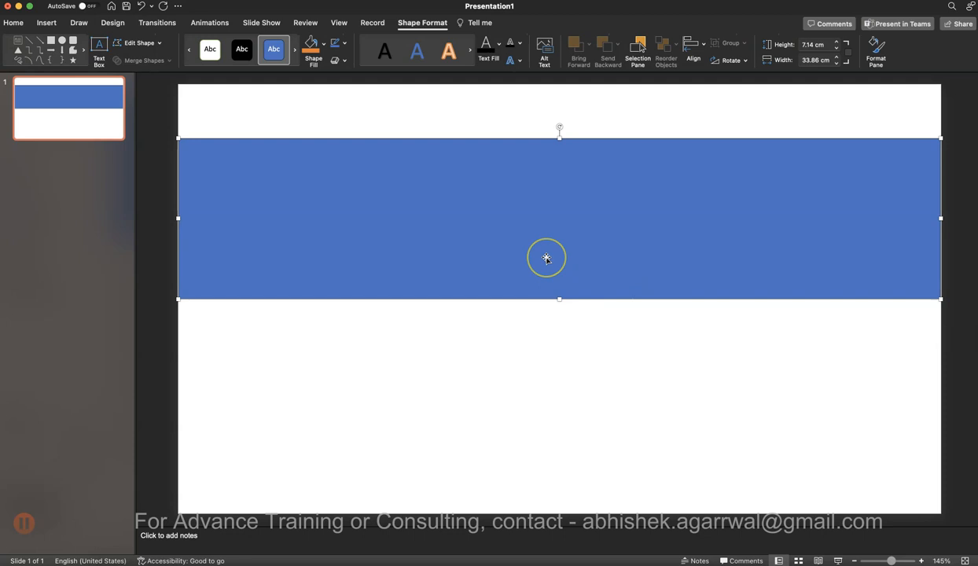
pyautogui.press('Up')
pyautogui.press('Up')
pyautogui.press('Up')
pyautogui.press('Up')
pyautogui.press('Up')
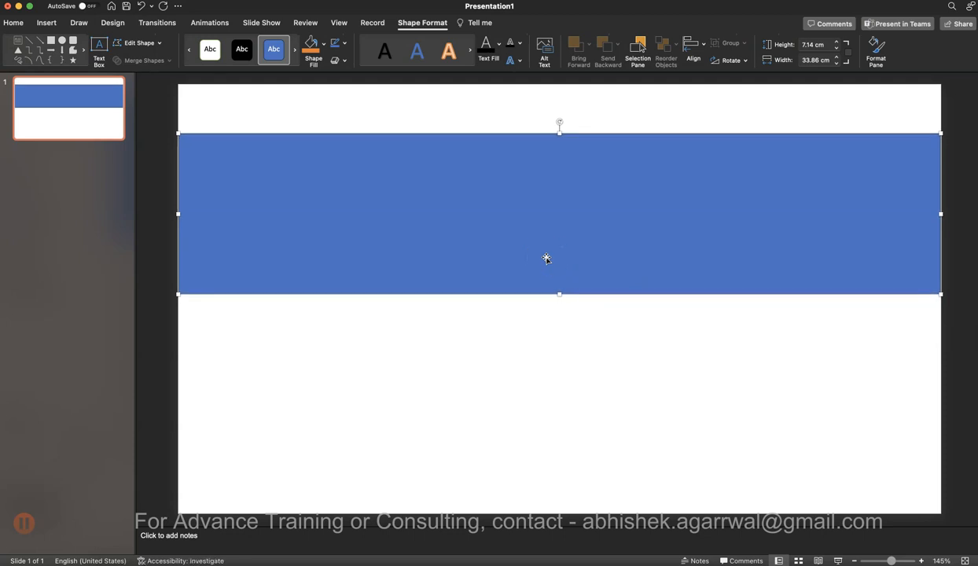
pyautogui.click(564, 296)
pyautogui.moveTo(561, 296); pyautogui.dragTo(562, 299)
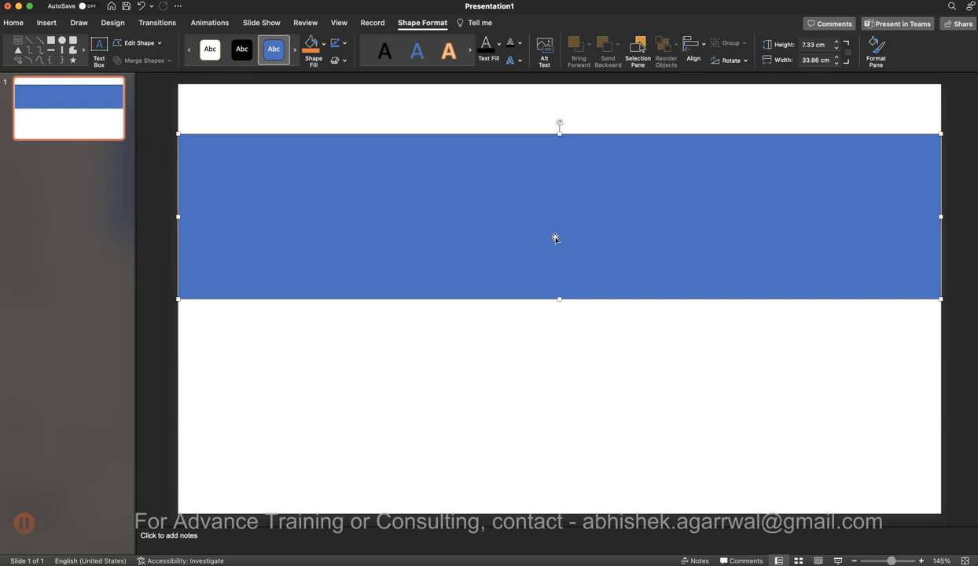
# Step: Fill the rectangle with a preset medium-to-dark blue linear gradient at 180°, running from light on the left to dark on the right
pyautogui.rightClick(555, 237)
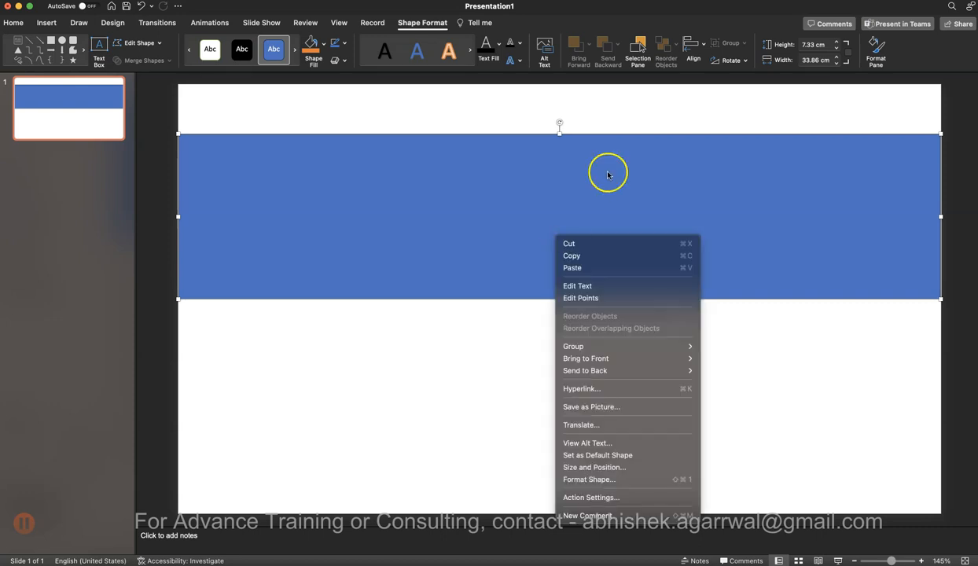
pyautogui.click(879, 50)
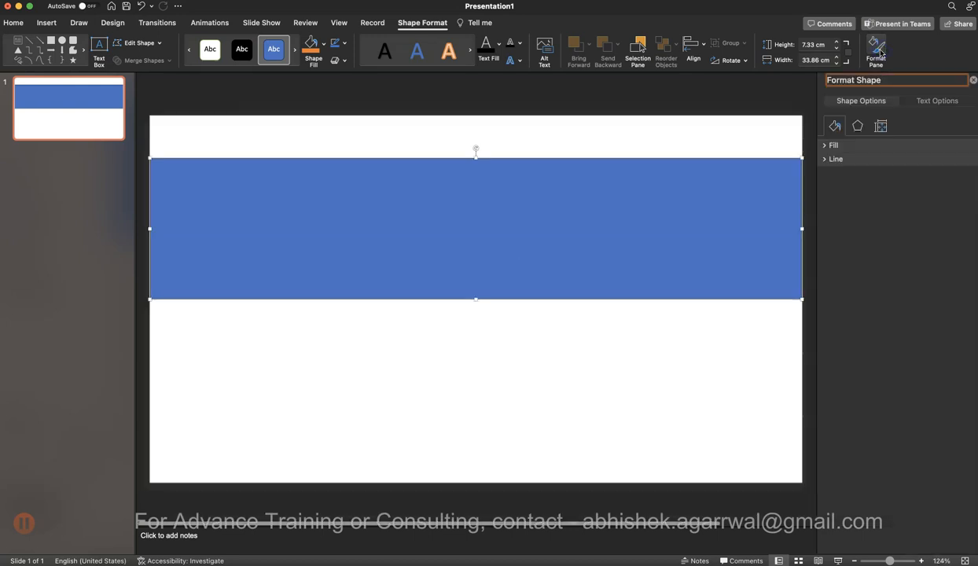
pyautogui.click(833, 145)
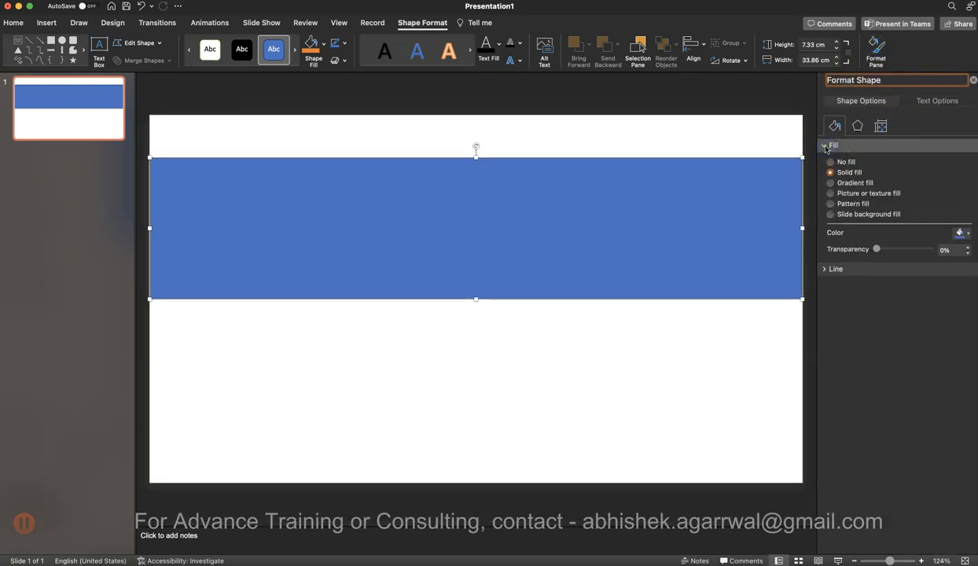
pyautogui.click(853, 184)
pyautogui.click(958, 235)
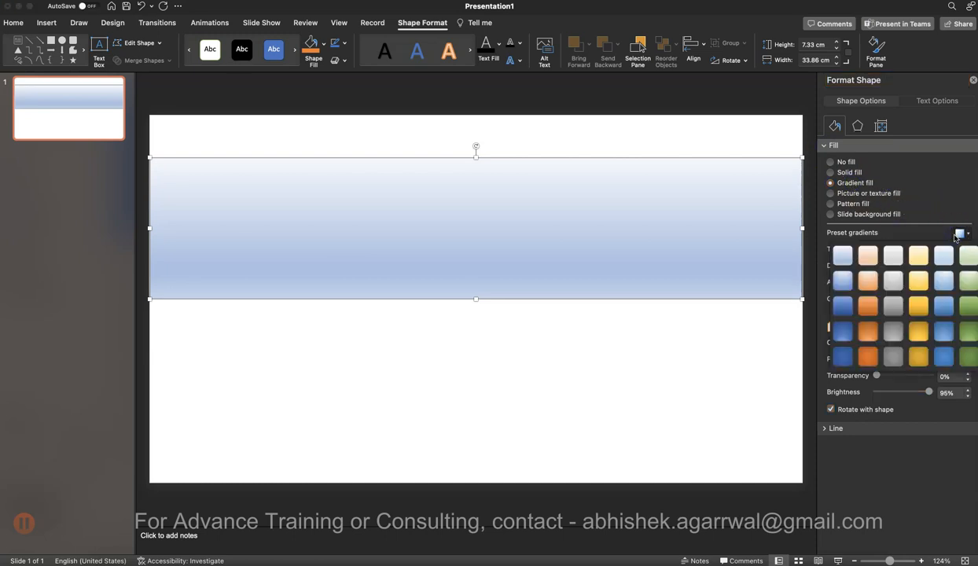
pyautogui.click(843, 306)
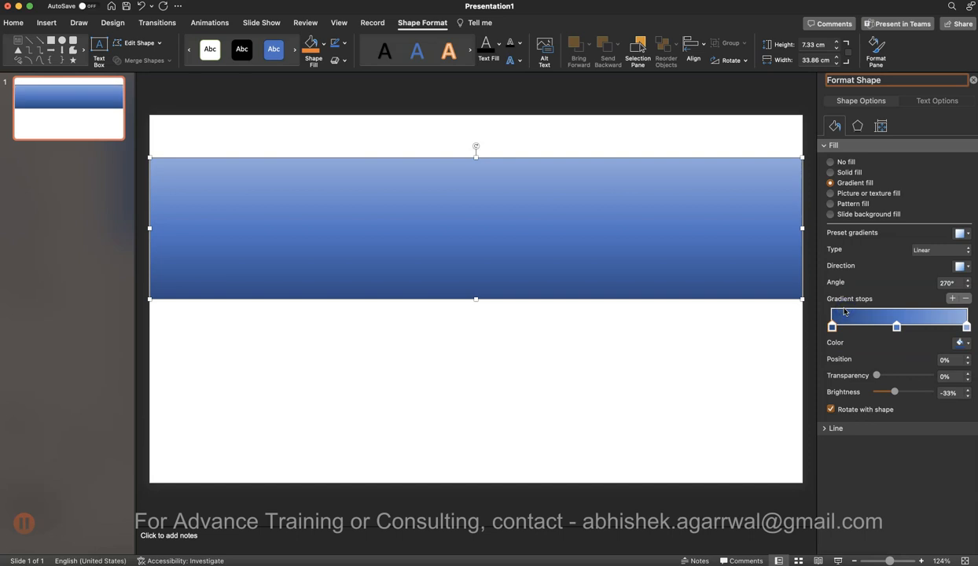
pyautogui.click(960, 269)
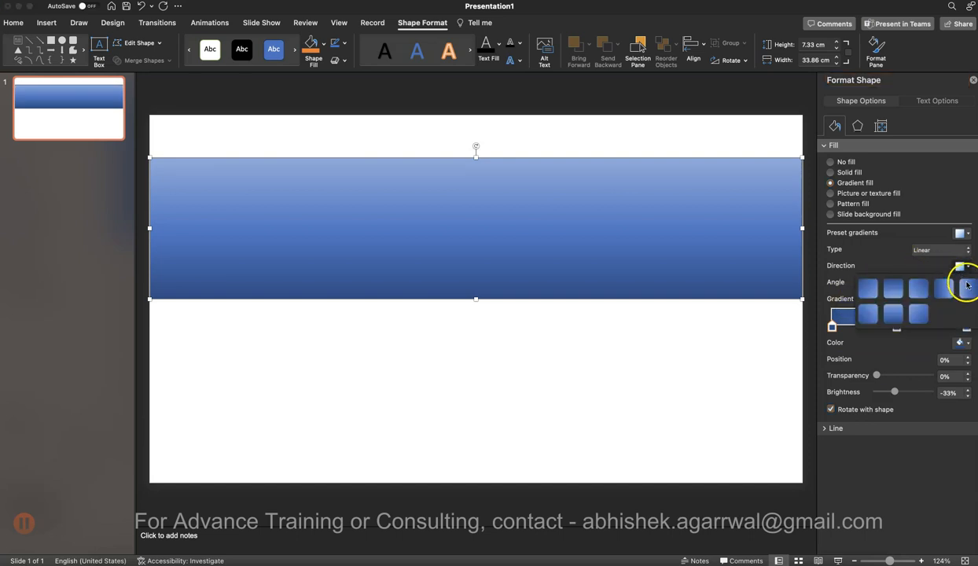
pyautogui.click(968, 287)
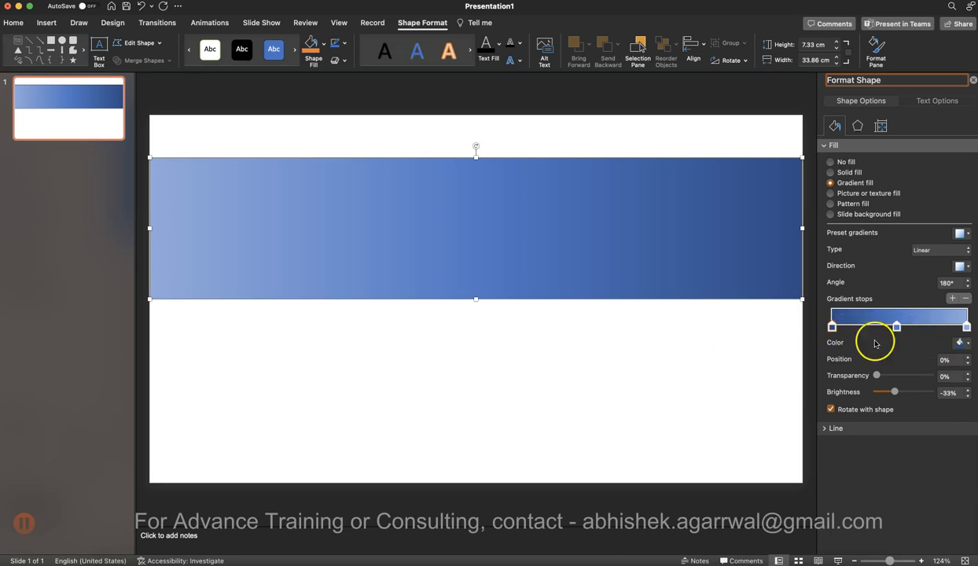
# Step: Set the slide background to a solid very light grey fill
pyautogui.click(603, 352)
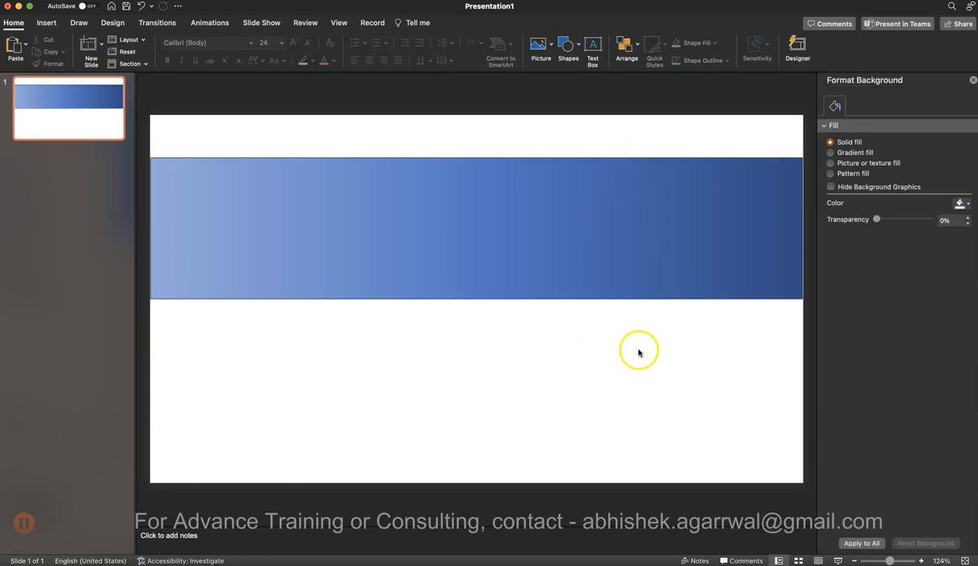
pyautogui.click(961, 205)
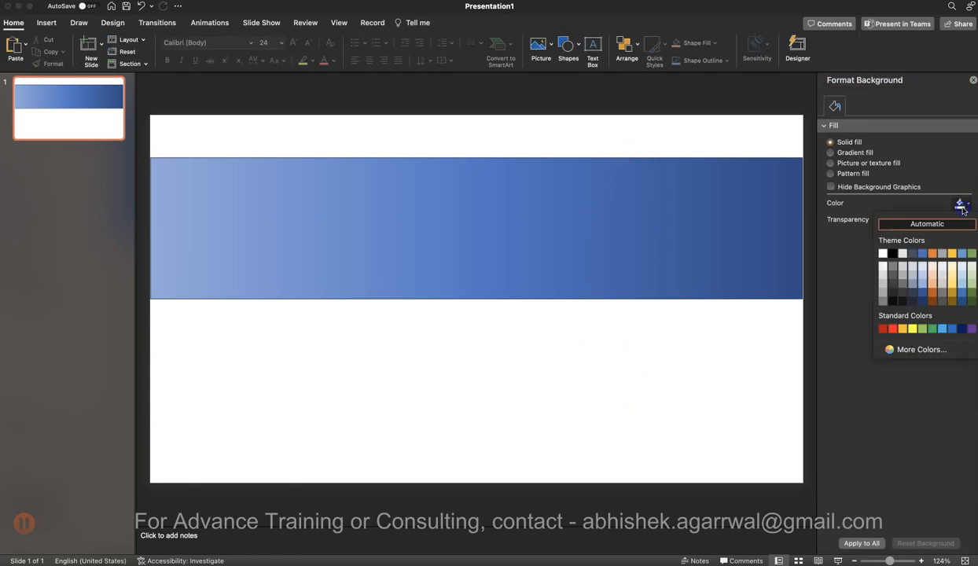
pyautogui.click(886, 269)
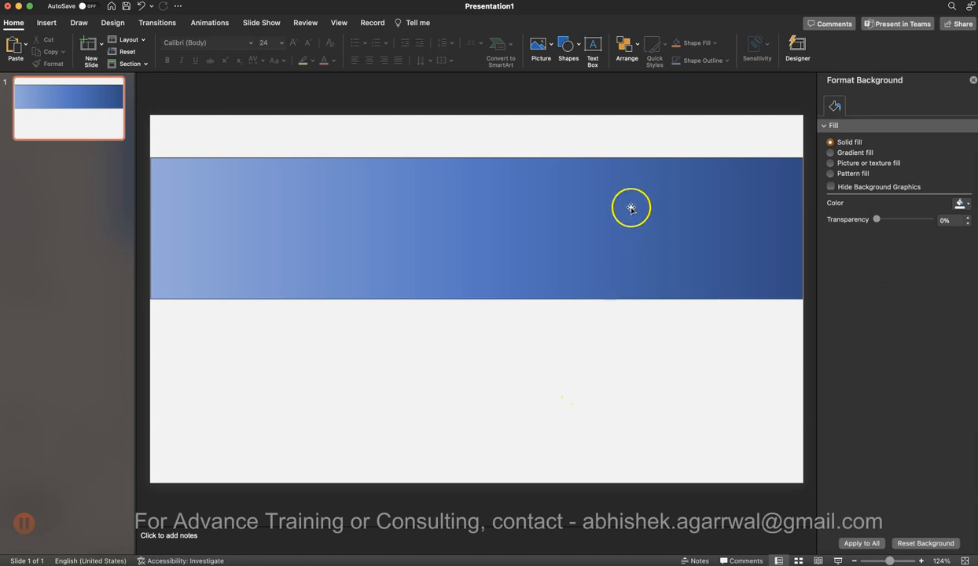
# Step: Remove the outline from the gradient rectangle and close the formatting settings
pyautogui.click(567, 297)
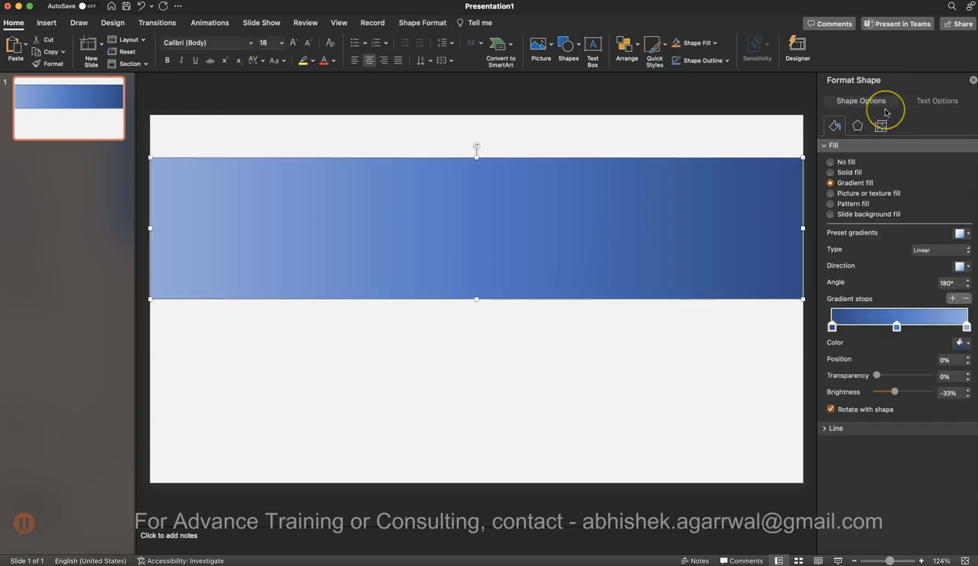
pyautogui.click(728, 61)
pyautogui.click(729, 81)
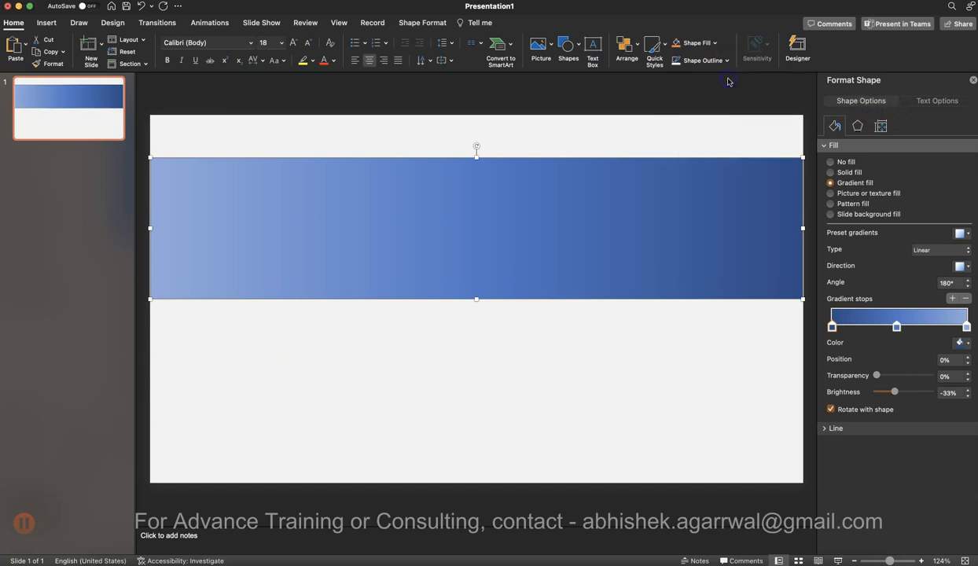
pyautogui.click(669, 346)
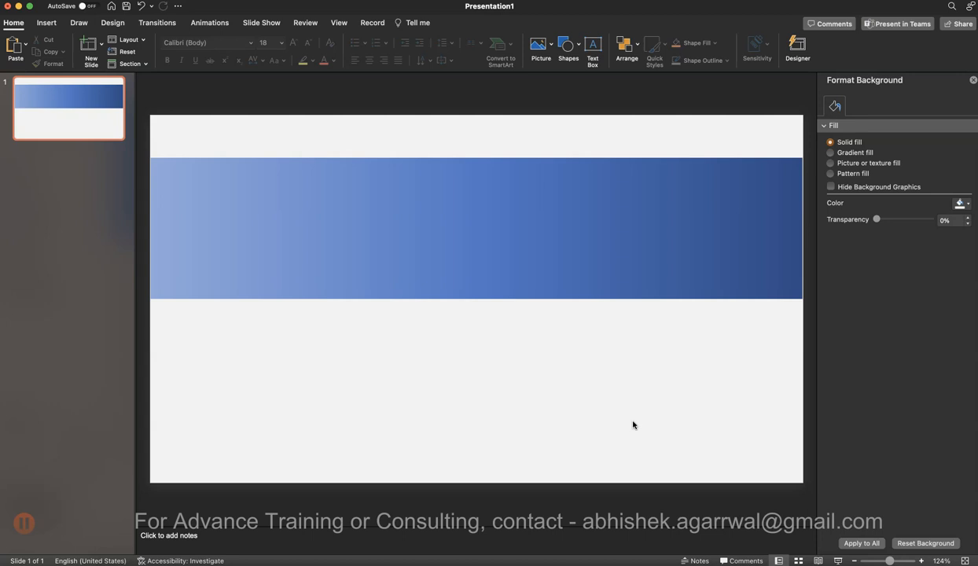
pyautogui.click(582, 407)
pyautogui.click(974, 79)
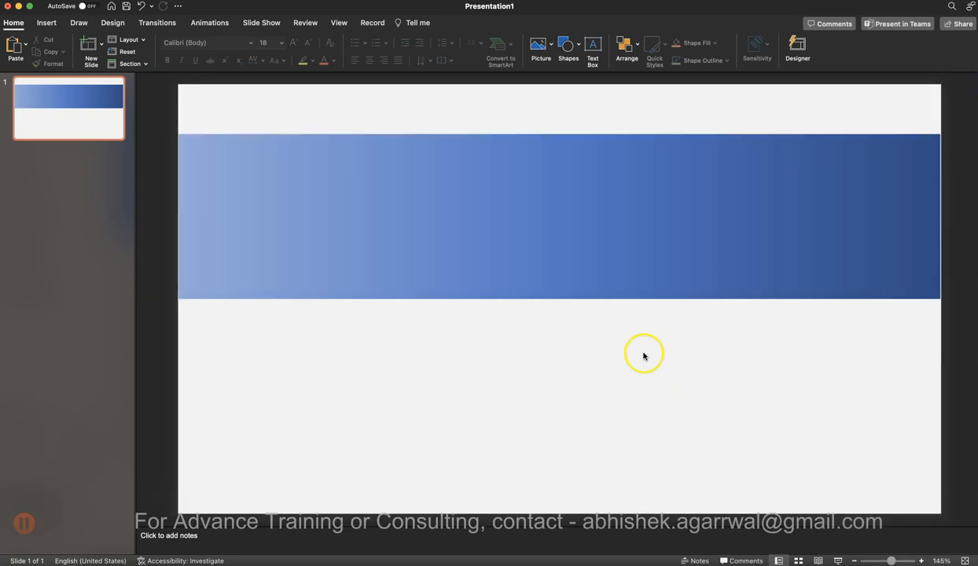
pyautogui.rightClick(542, 435)
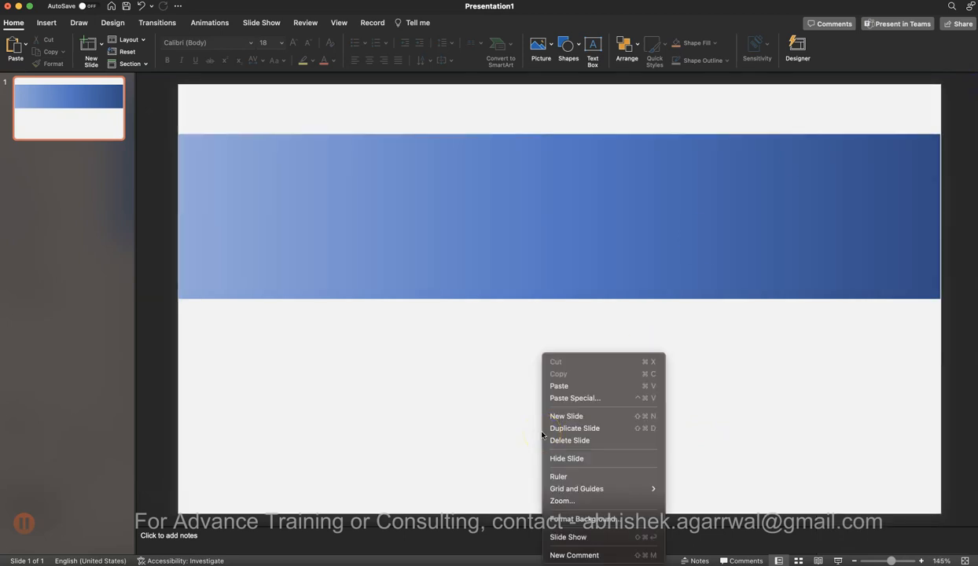
pyautogui.click(582, 415)
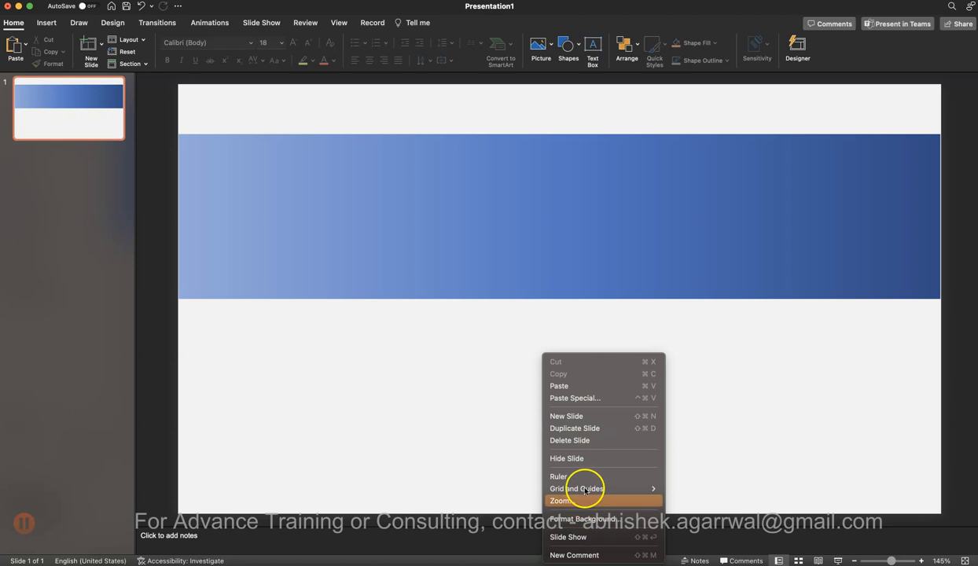
pyautogui.click(389, 407)
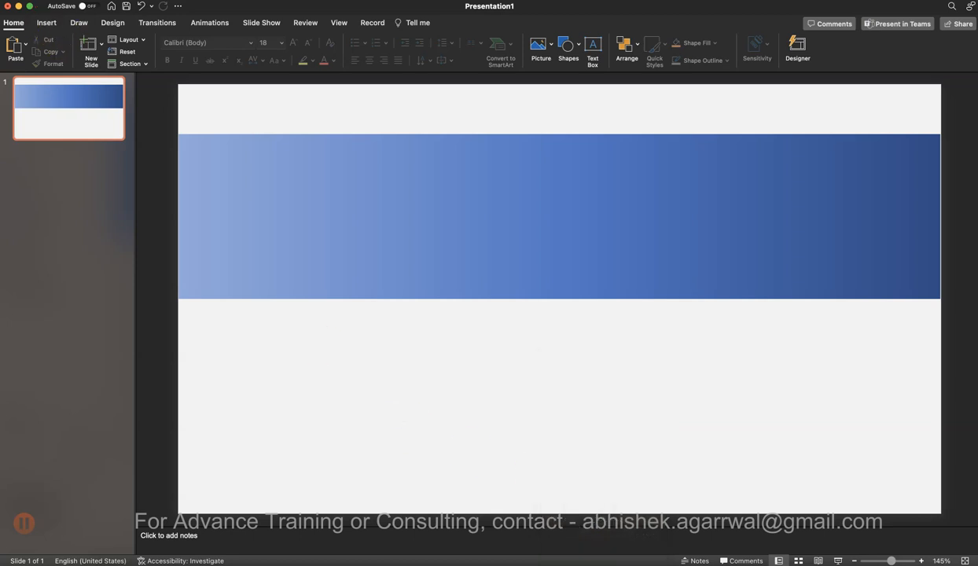
# Step: Export only the current slide as a PNG image named bg1.png in the Downloads folder
pyautogui.click(82, 1)
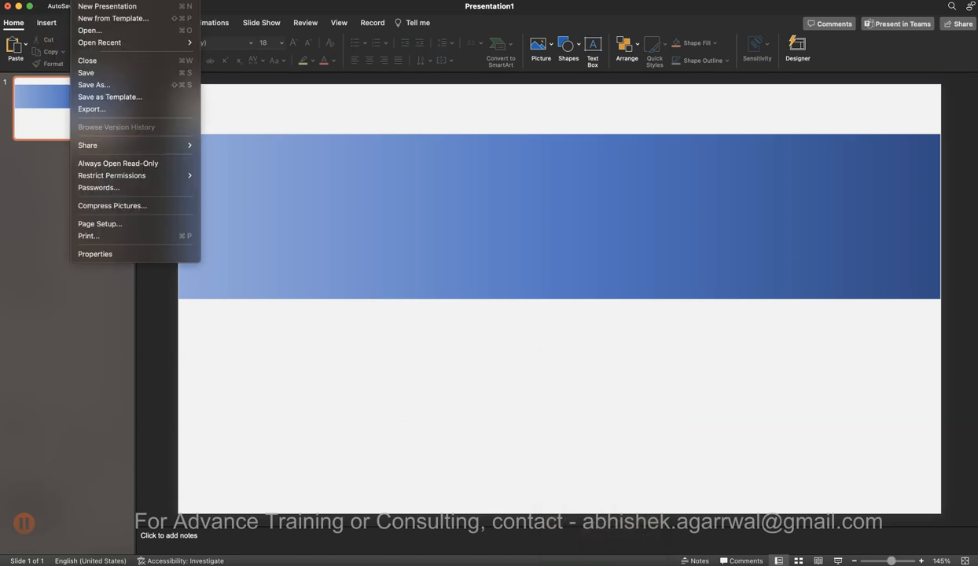
pyautogui.click(111, 115)
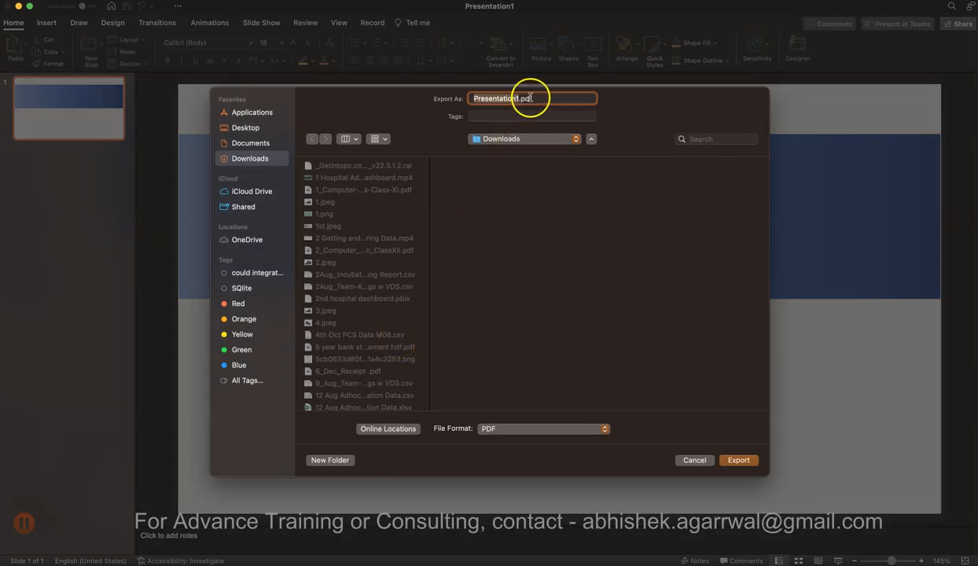
pyautogui.click(507, 428)
pyautogui.click(520, 491)
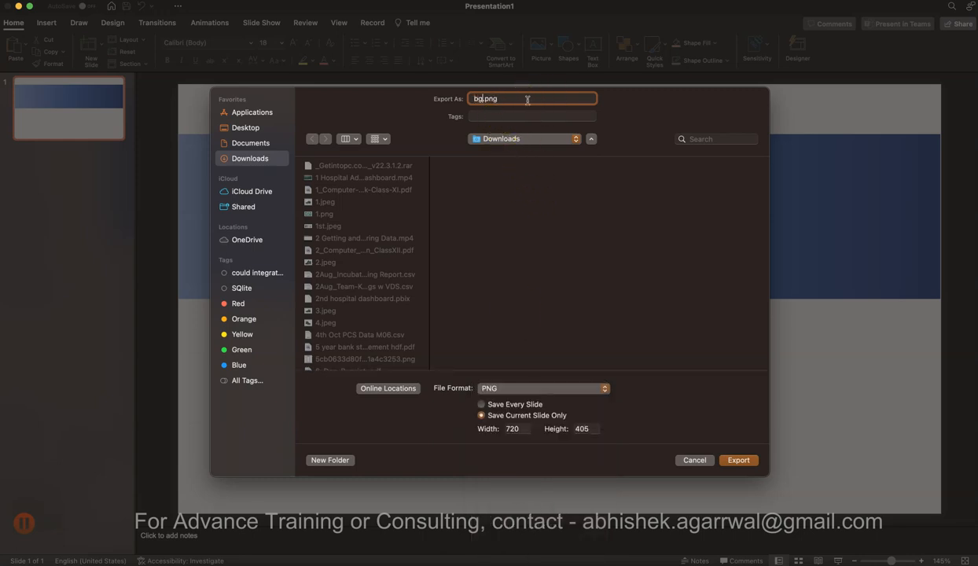
pyautogui.click(740, 461)
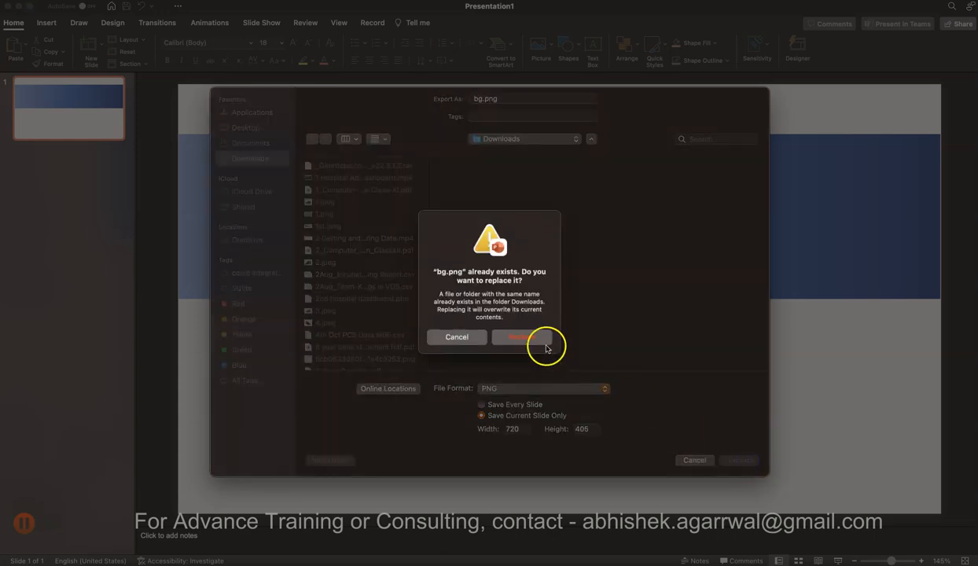
pyautogui.click(459, 338)
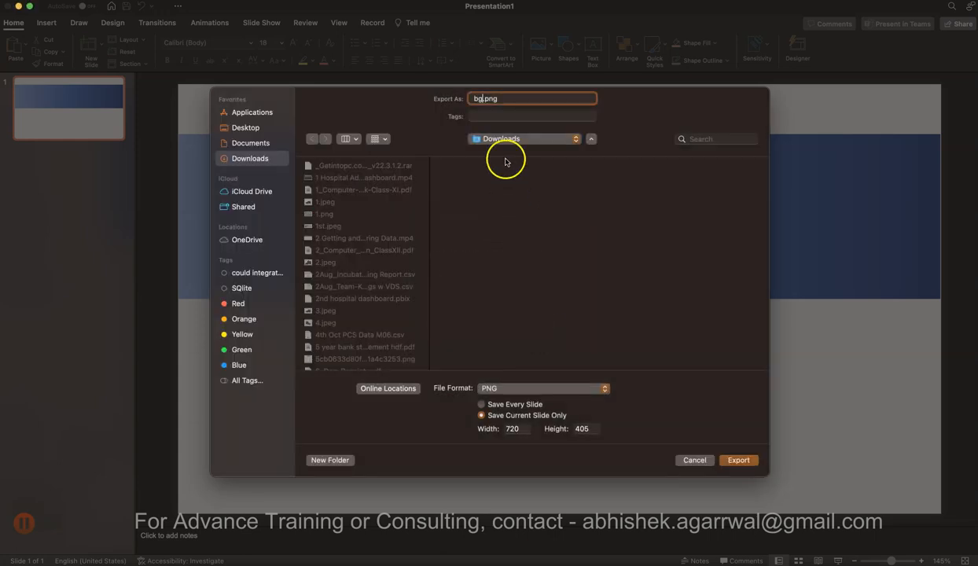
pyautogui.write('1')
pyautogui.click(740, 460)
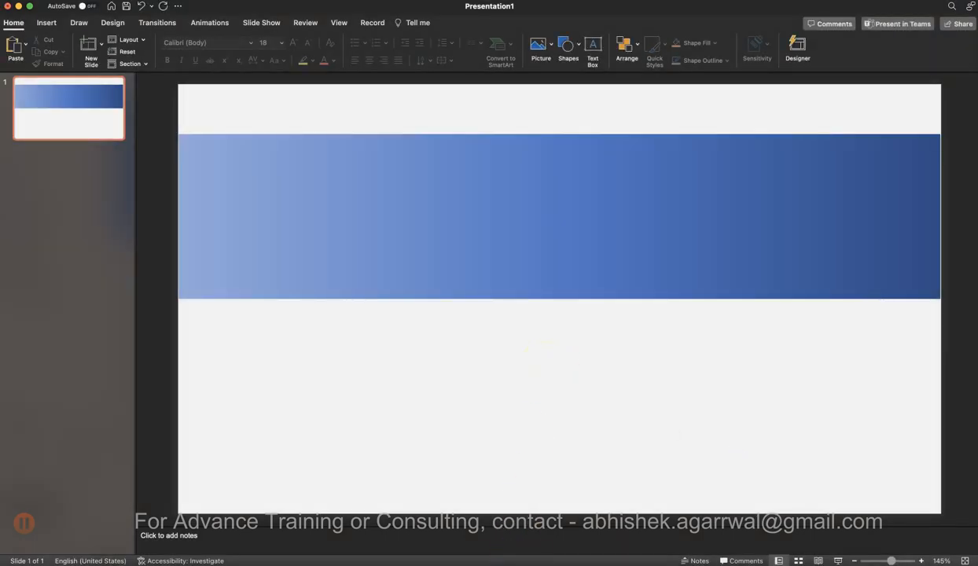
# Step: Switch to Tableau, create a new dashboard and set its size to a custom 1400 x 800
pyautogui.click(503, 561)
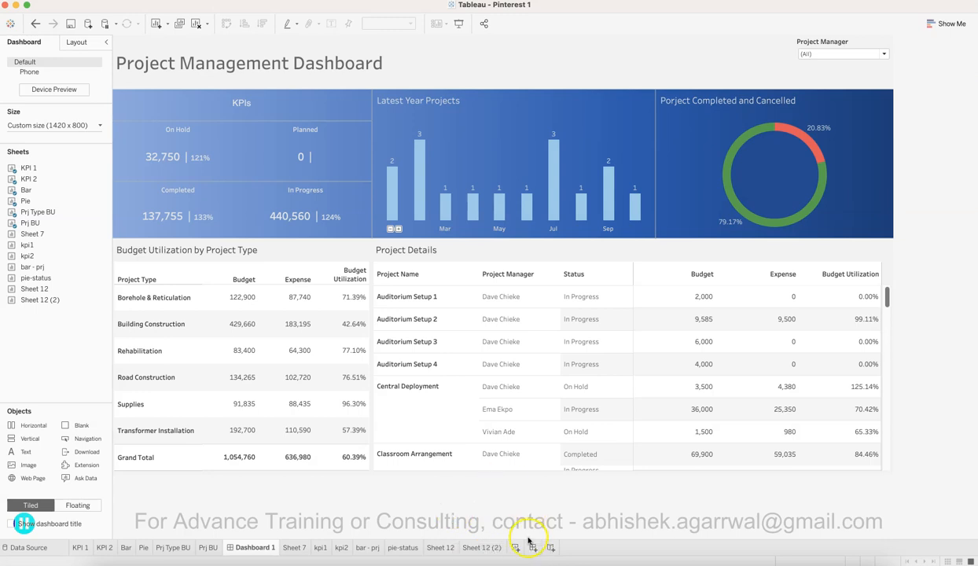
pyautogui.click(532, 549)
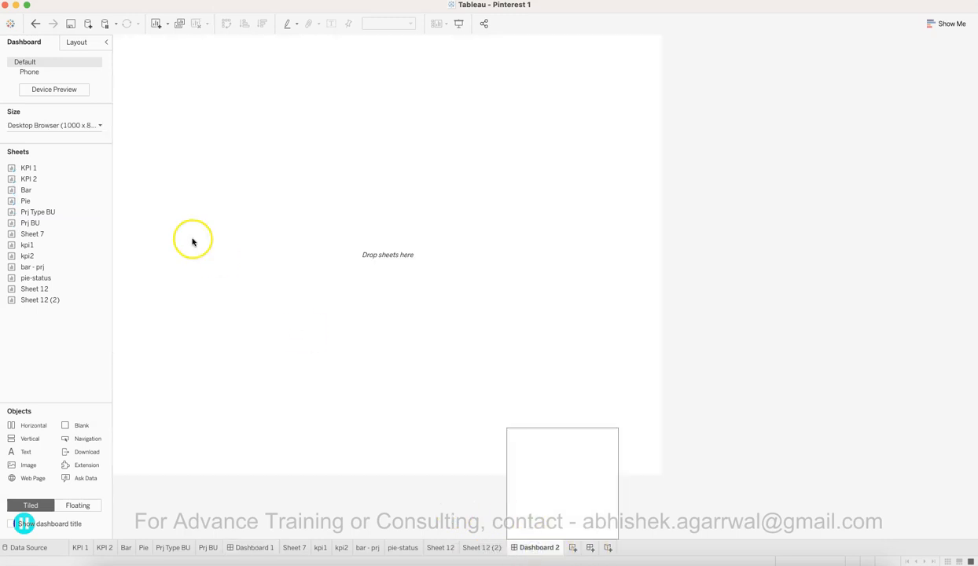
pyautogui.click(98, 126)
pyautogui.click(98, 125)
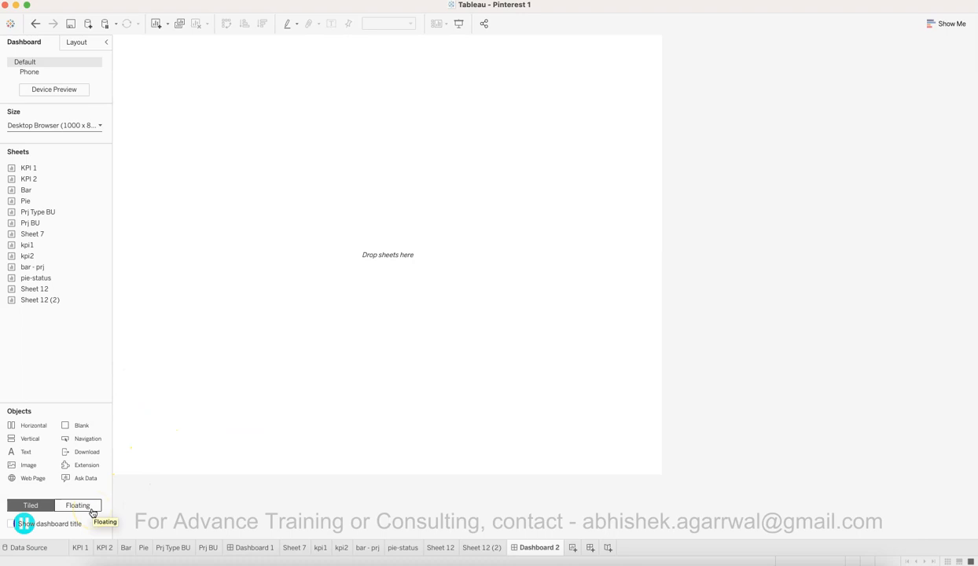
pyautogui.click(151, 445)
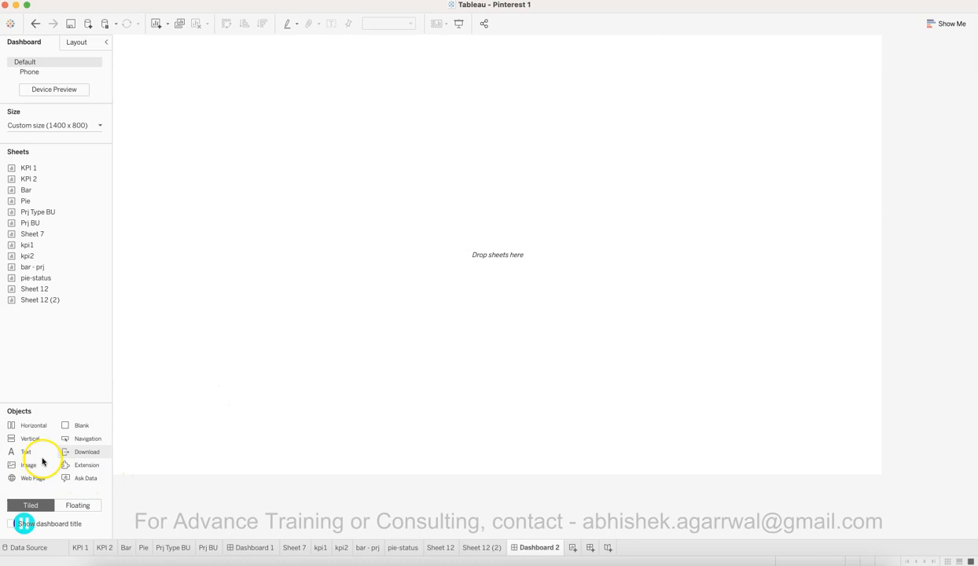
# Step: Insert bg1.png from Downloads as a tiled image filling the dashboard, with Fit Image and Center Image enabled
pyautogui.moveTo(37, 465); pyautogui.dragTo(269, 238)
pyautogui.click(421, 274)
pyautogui.click(427, 285)
pyautogui.click(543, 242)
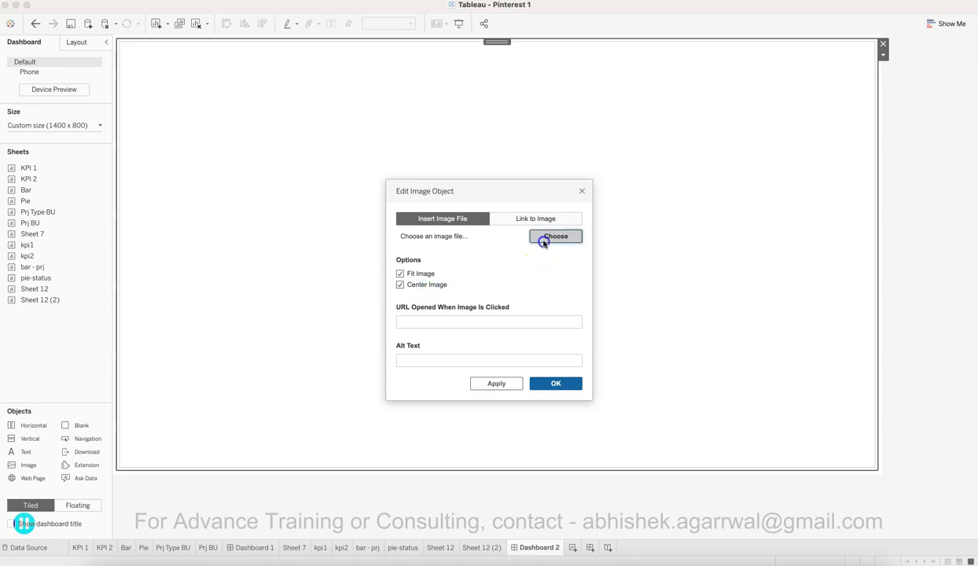
pyautogui.doubleClick(367, 273)
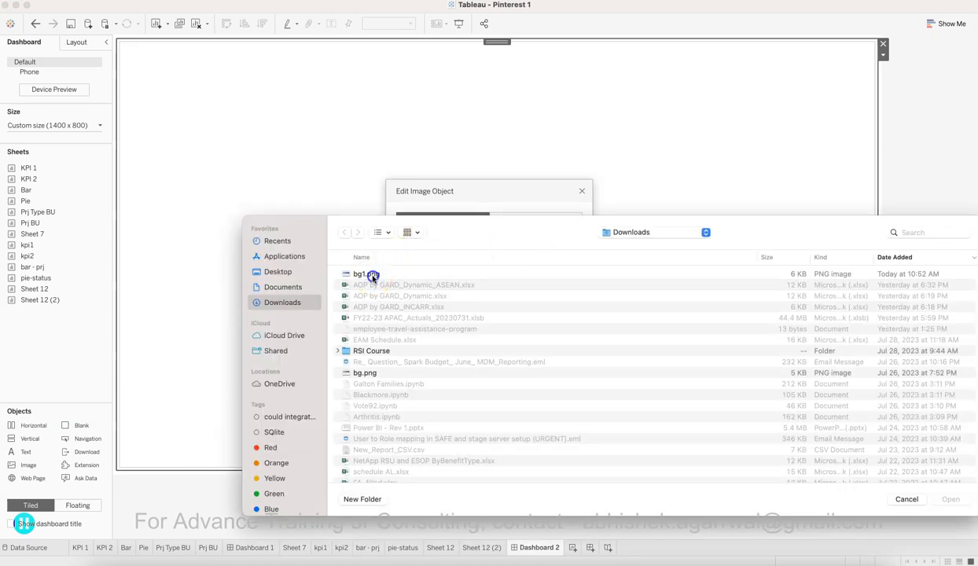
pyautogui.click(556, 384)
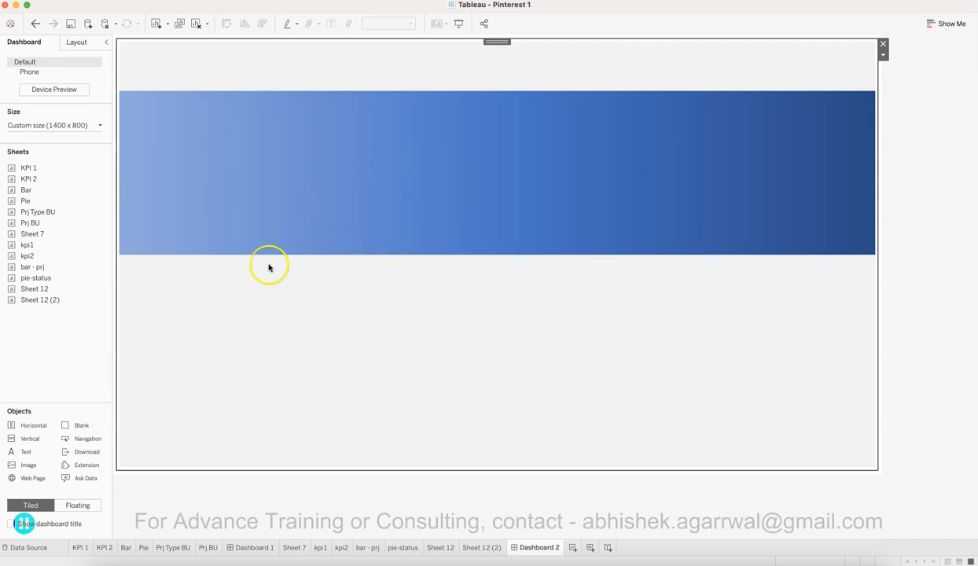
# Step: Try placing the kpi1 sheet as a tiled item over the background image, and remove it from the dashboard
pyautogui.click(91, 505)
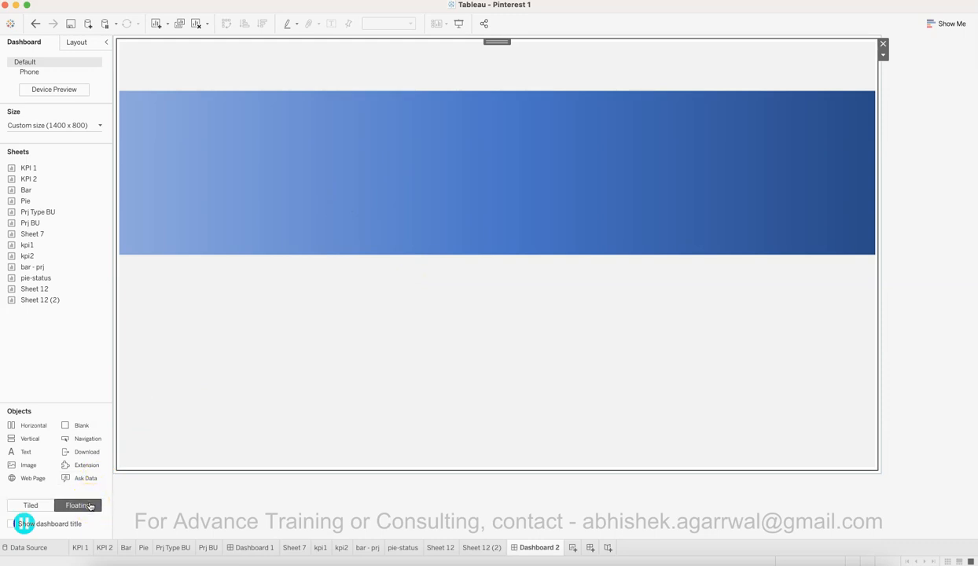
pyautogui.click(31, 506)
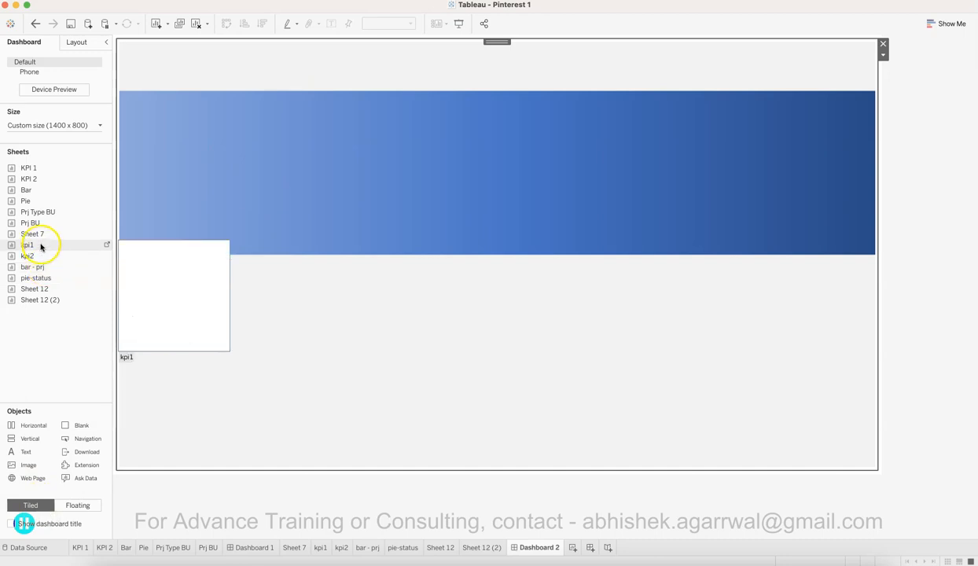
pyautogui.moveTo(63, 234); pyautogui.dragTo(286, 193)
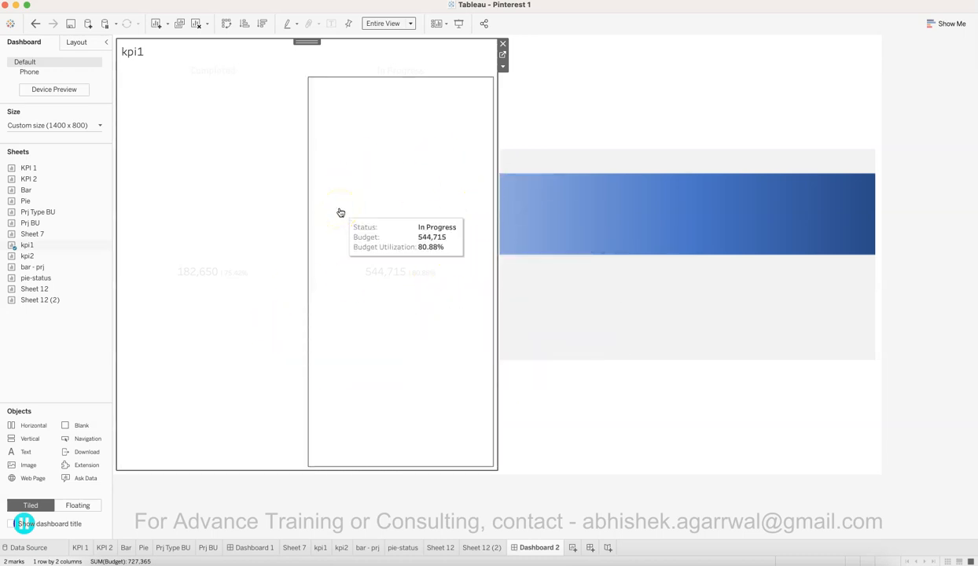
pyautogui.click(673, 254)
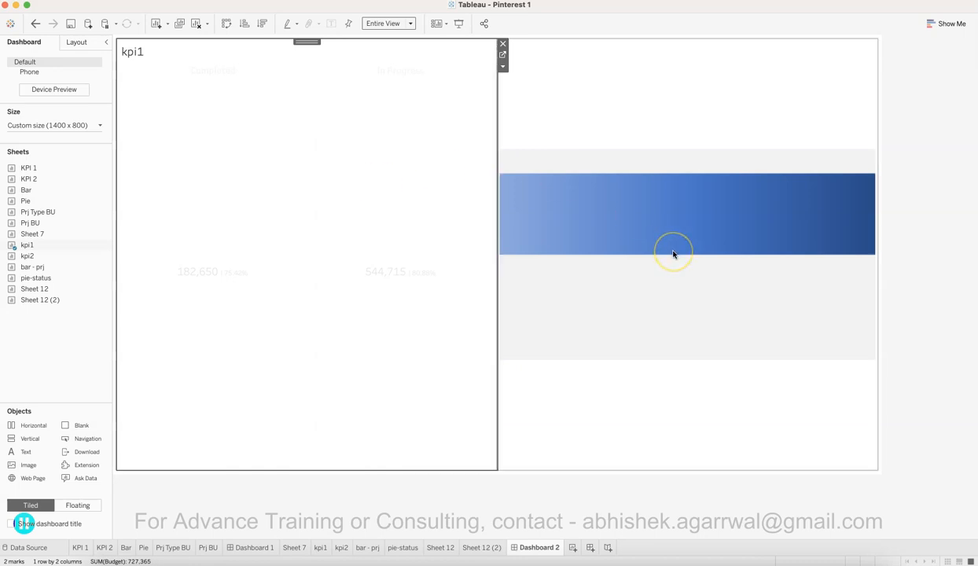
pyautogui.click(503, 43)
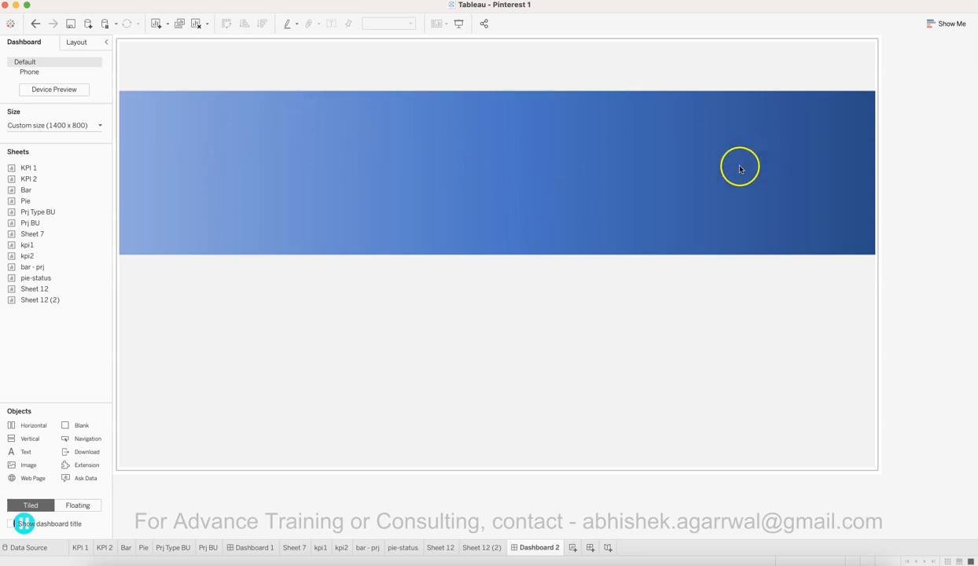
pyautogui.click(524, 369)
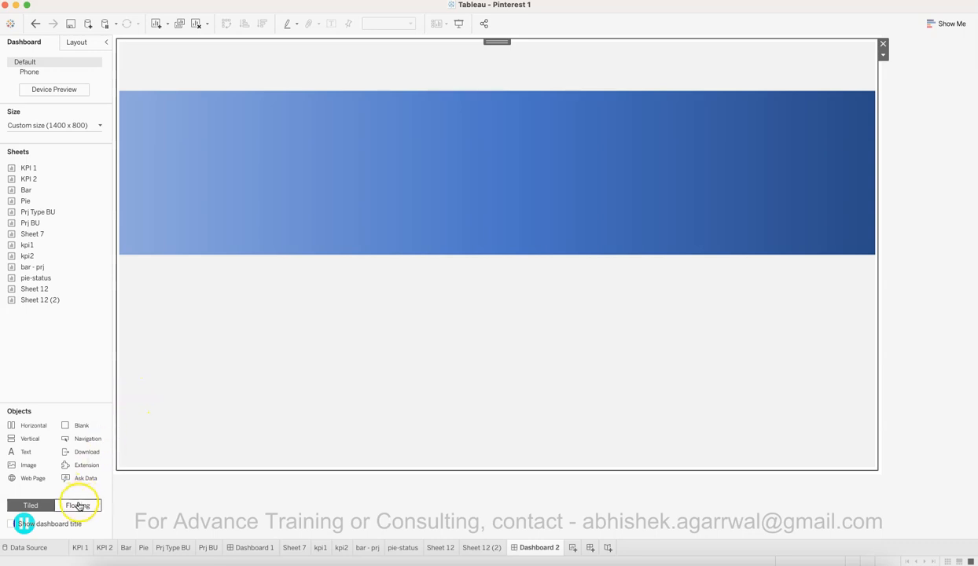
# Step: Add a floating vertical container and stretch it on all sides to cover the whole background image
pyautogui.click(79, 506)
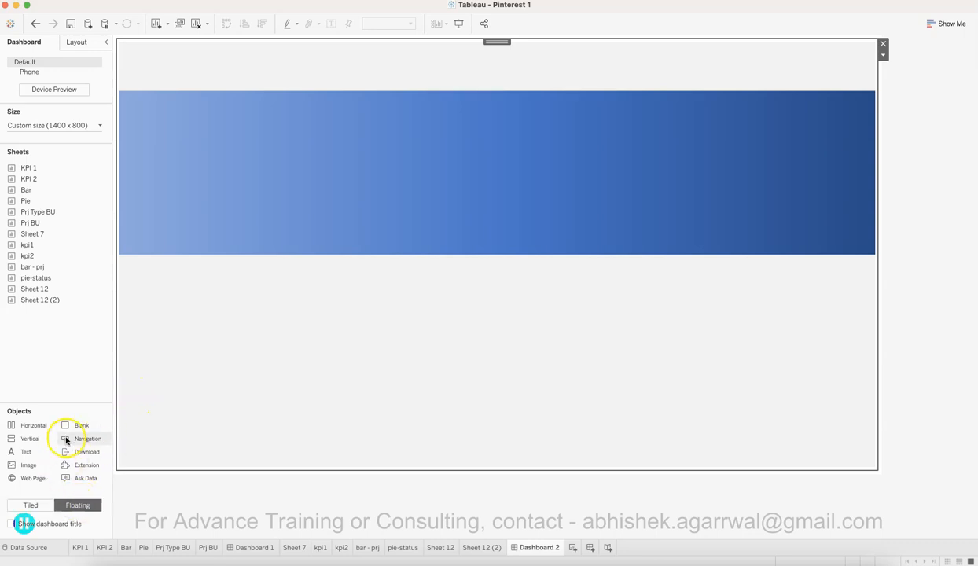
pyautogui.moveTo(38, 441); pyautogui.dragTo(332, 229)
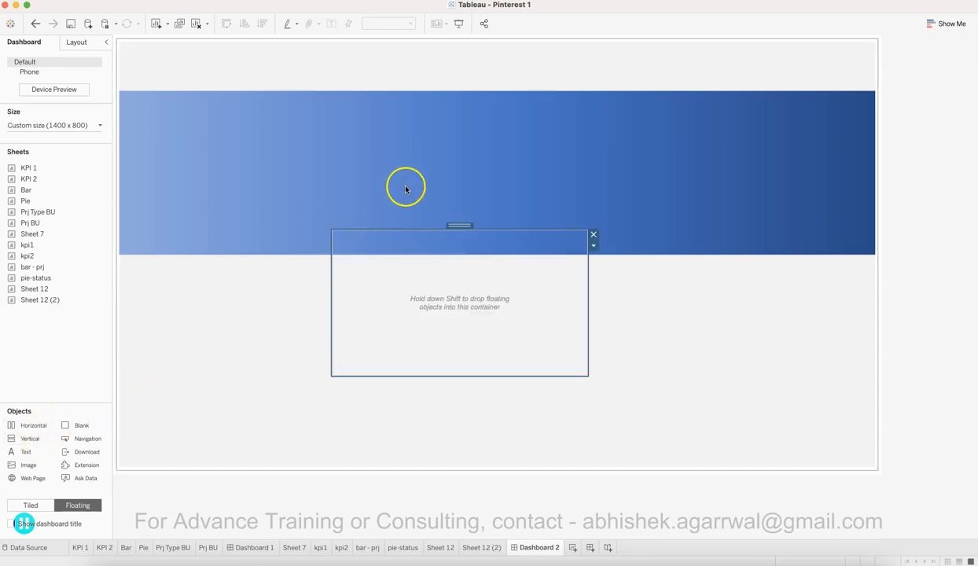
pyautogui.moveTo(415, 227); pyautogui.dragTo(442, 42)
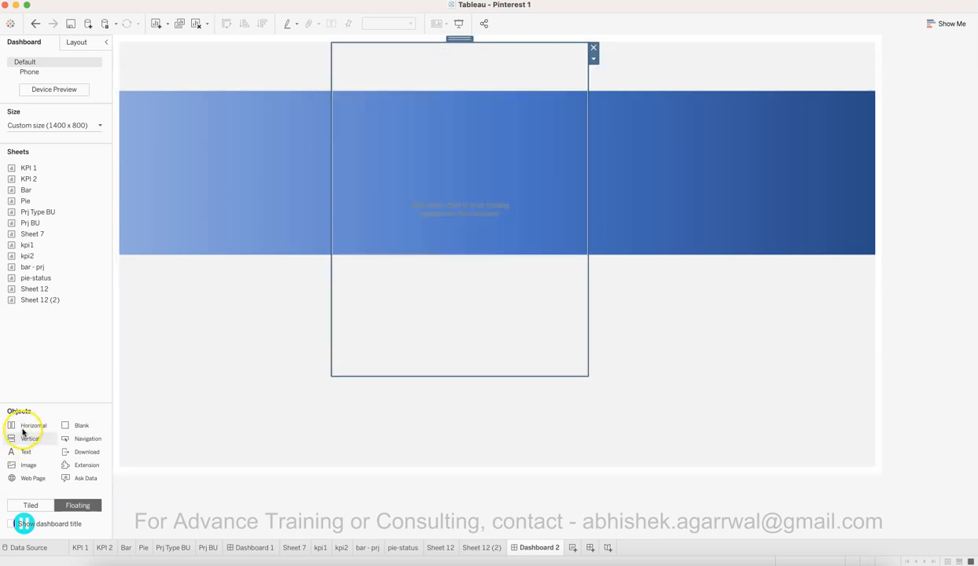
pyautogui.moveTo(27, 430); pyautogui.dragTo(875, 275)
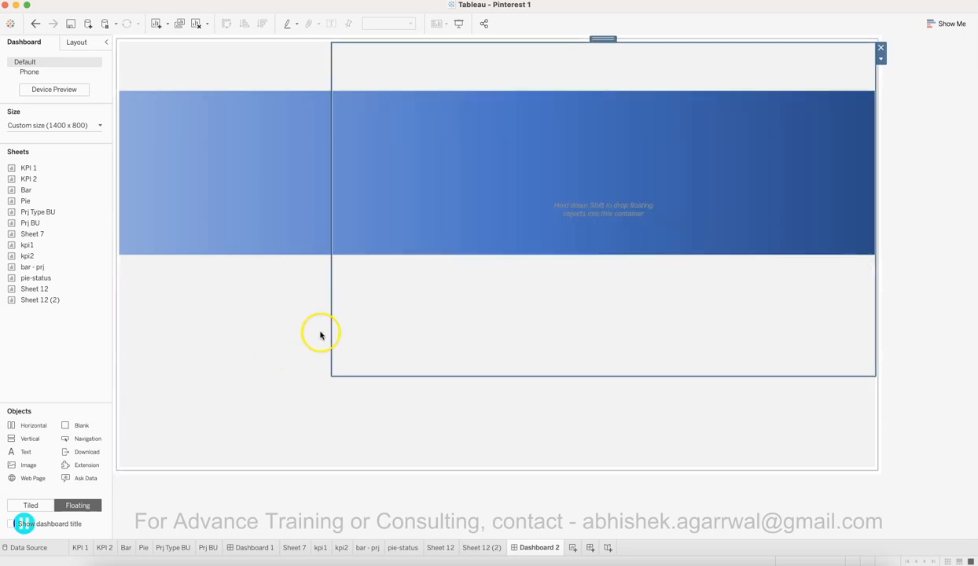
pyautogui.moveTo(329, 332); pyautogui.dragTo(118, 323)
pyautogui.moveTo(614, 374); pyautogui.dragTo(629, 466)
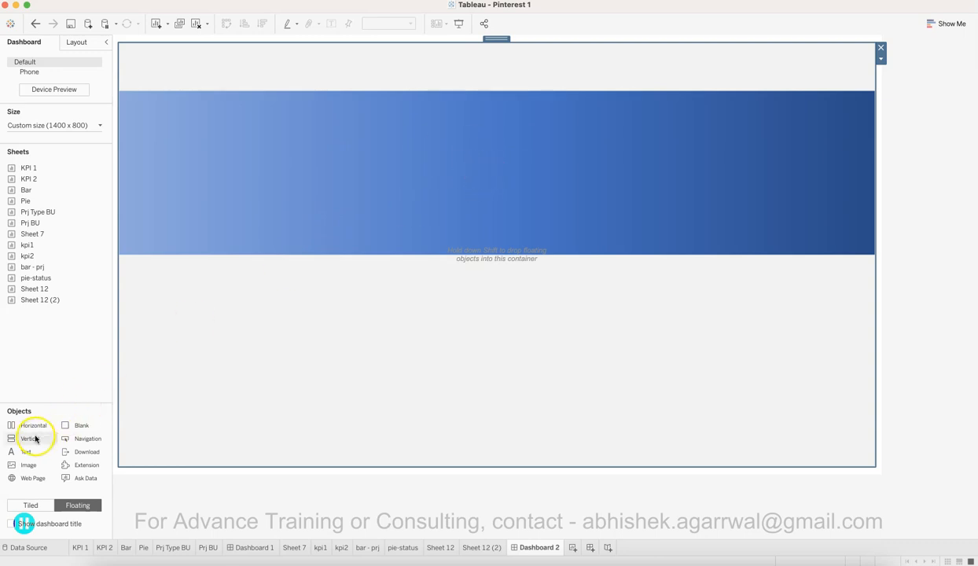
# Step: Place a tiled blank object inside the floating vertical container and check its nesting in the item hierarchy
pyautogui.click(41, 505)
pyautogui.click(40, 505)
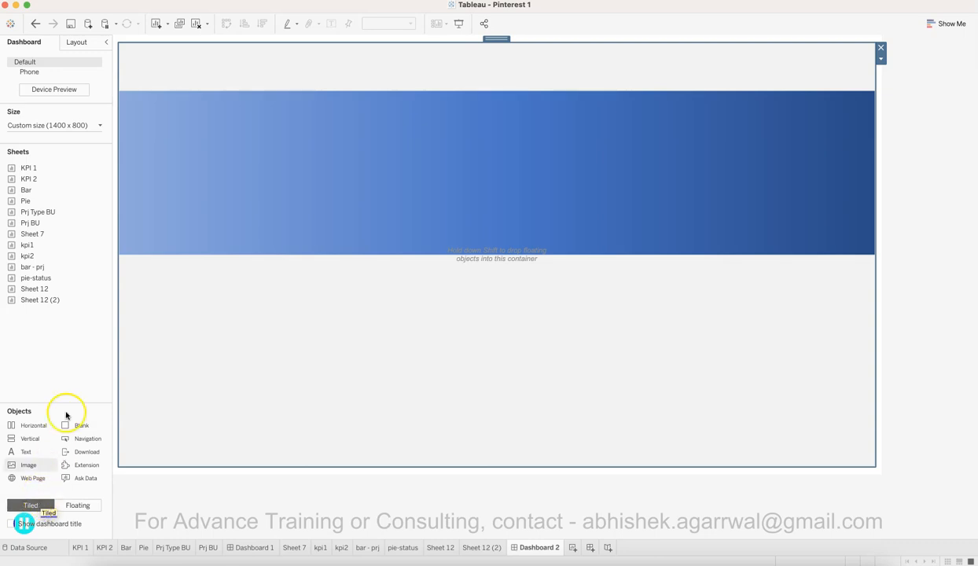
pyautogui.moveTo(72, 426); pyautogui.dragTo(378, 287)
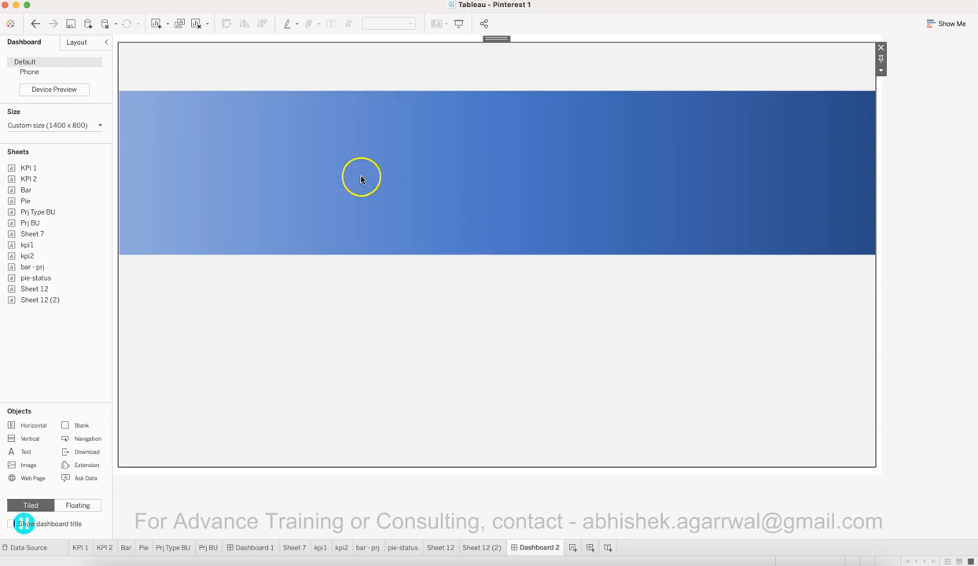
pyautogui.click(79, 42)
pyautogui.click(11, 405)
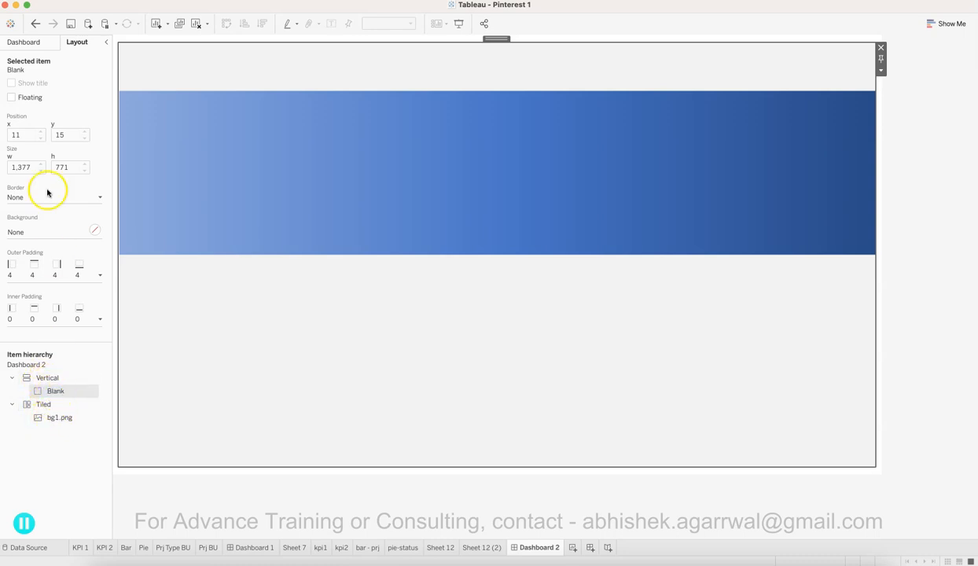
pyautogui.click(43, 44)
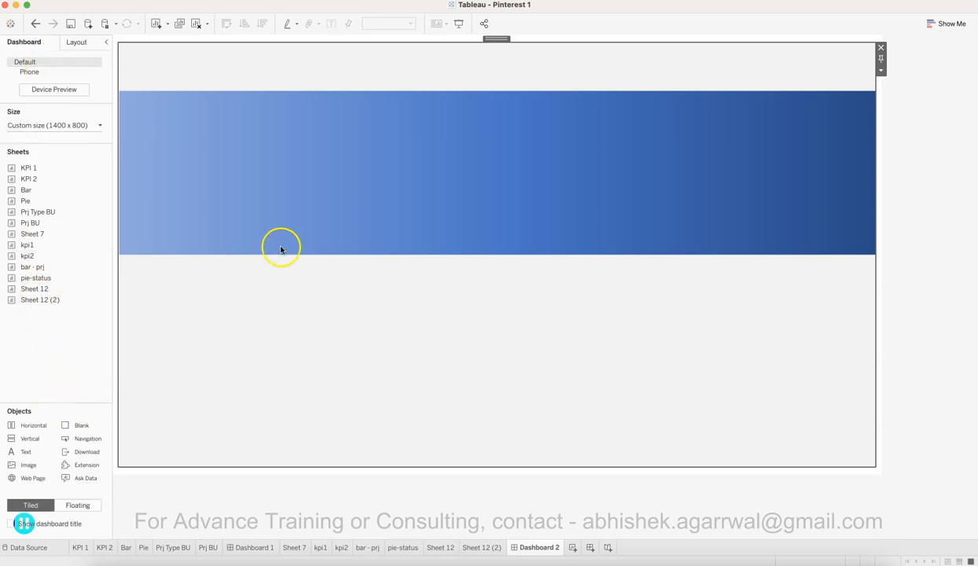
pyautogui.moveTo(28, 178); pyautogui.dragTo(180, 76)
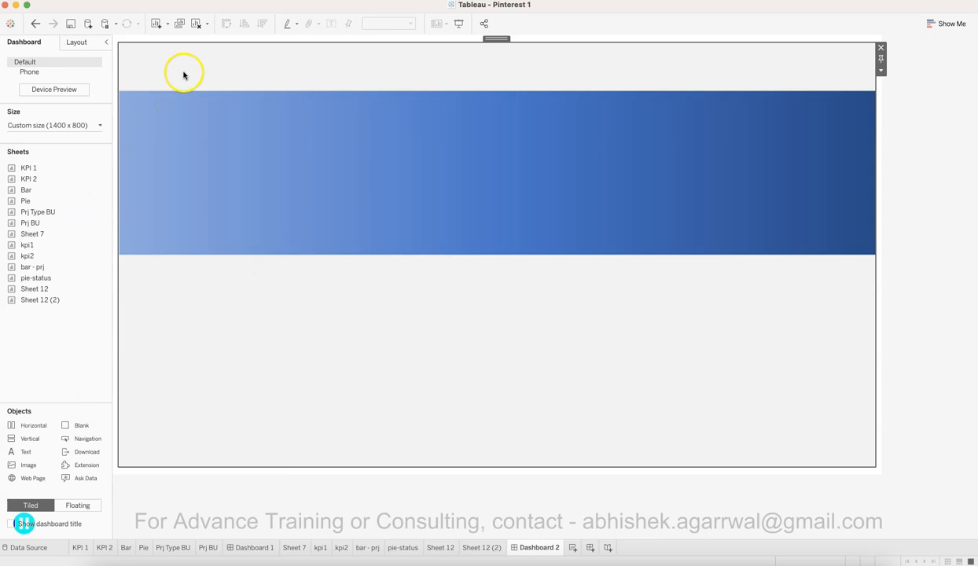
pyautogui.moveTo(35, 452); pyautogui.dragTo(67, 386)
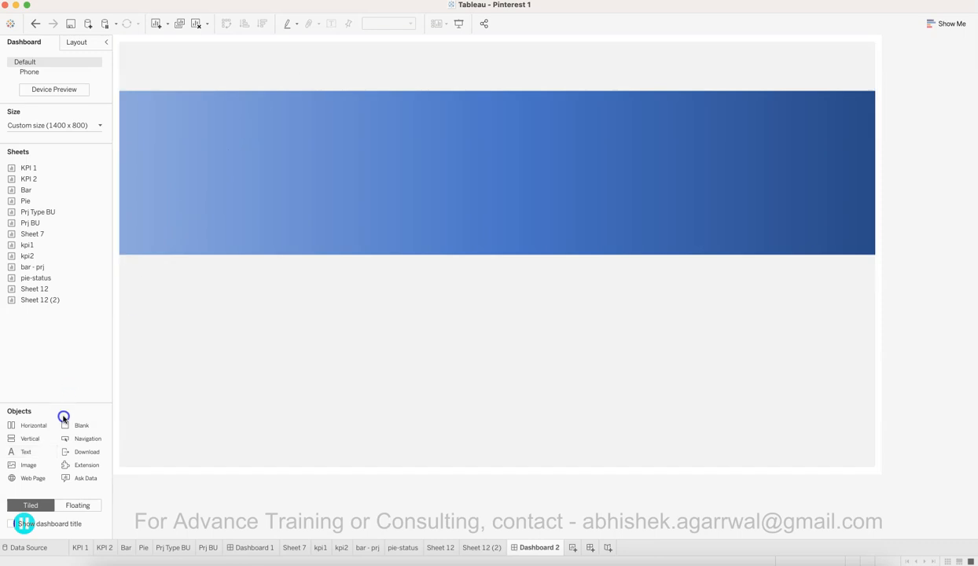
# Step: Review the title and Project Manager filter arrangement on Dashboard 1, and return to Dashboard 2
pyautogui.click(252, 548)
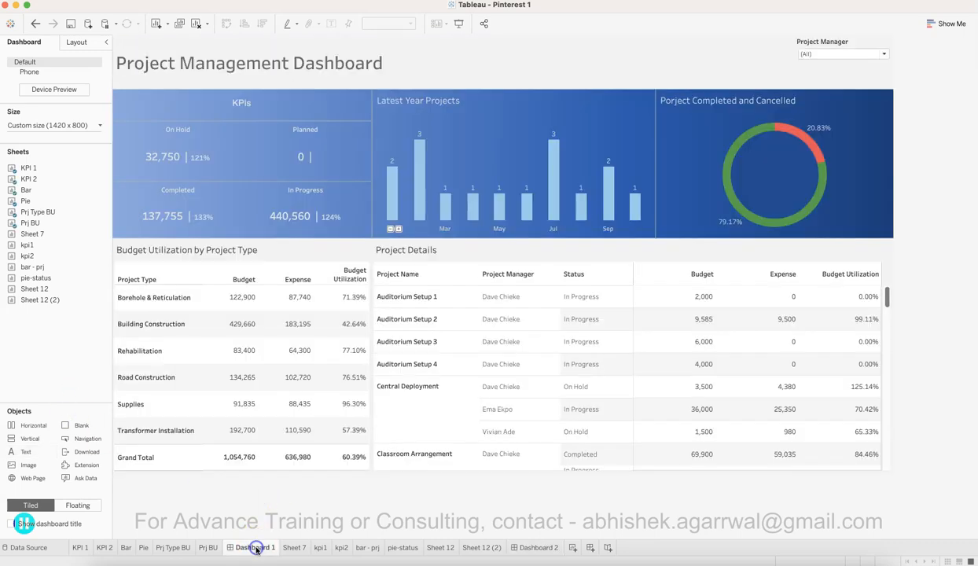
pyautogui.click(805, 54)
pyautogui.click(527, 548)
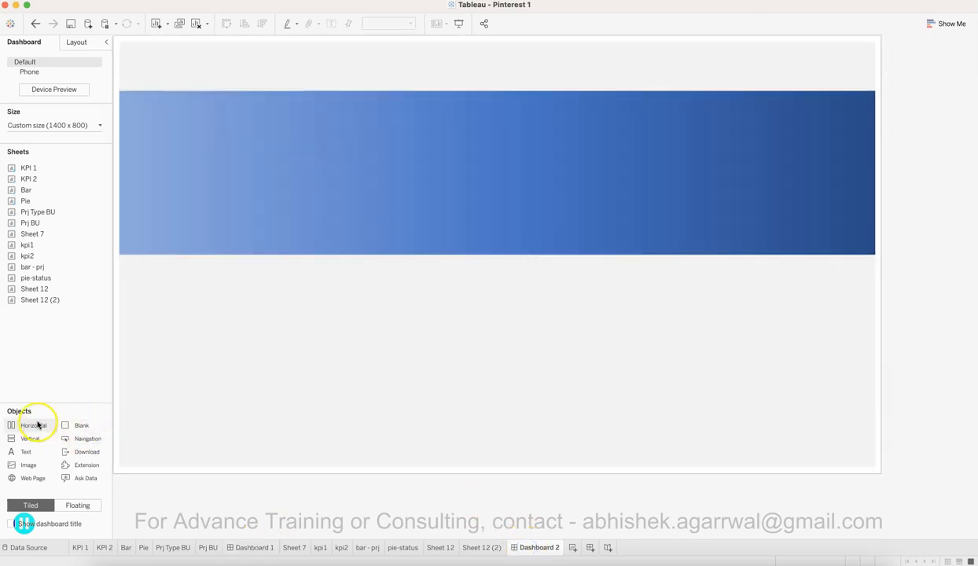
# Step: Add a tiled horizontal container at the top of the vertical container and size it to the header strip above the gradient band
pyautogui.moveTo(36, 424); pyautogui.dragTo(310, 84)
pyautogui.moveTo(294, 449); pyautogui.dragTo(438, 90)
pyautogui.click(414, 72)
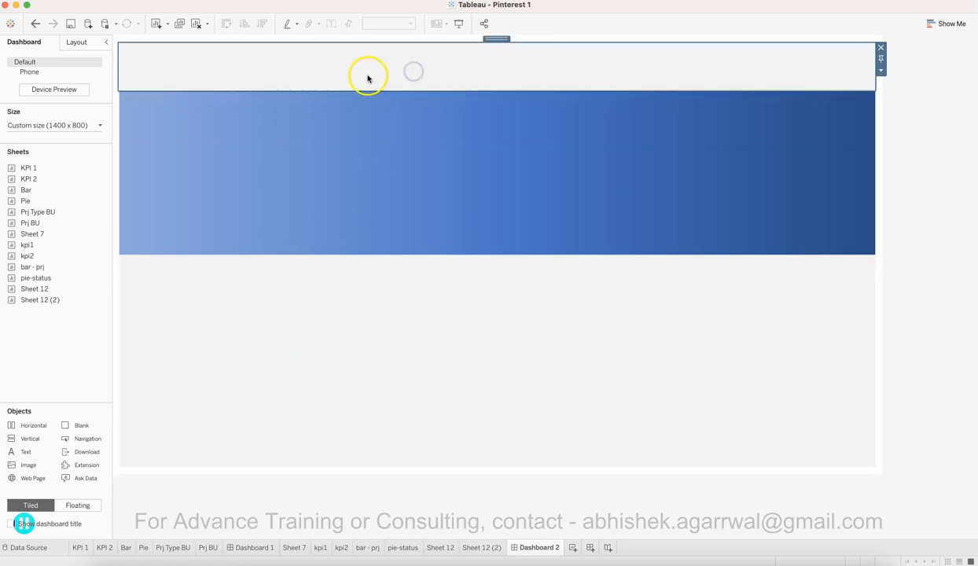
pyautogui.click(382, 168)
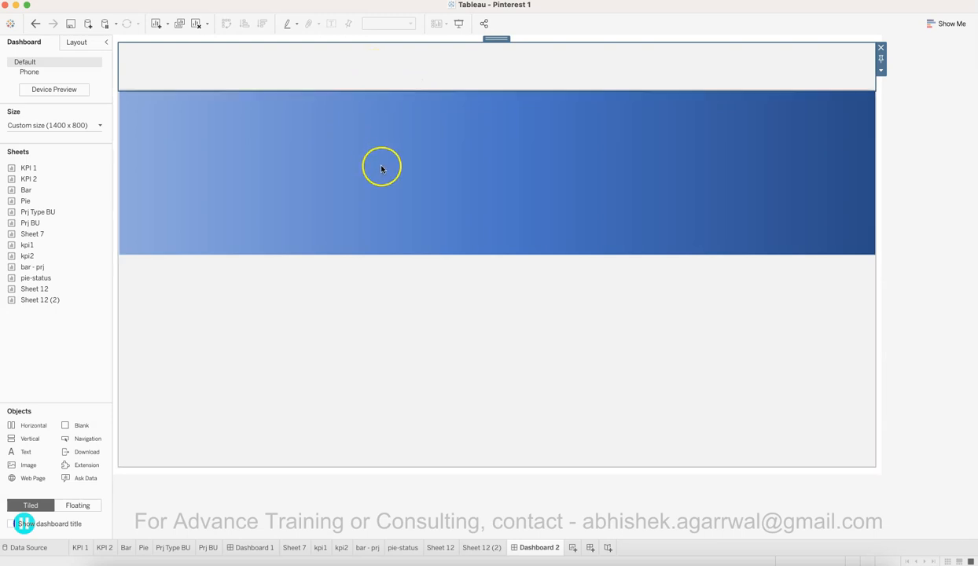
pyautogui.click(381, 168)
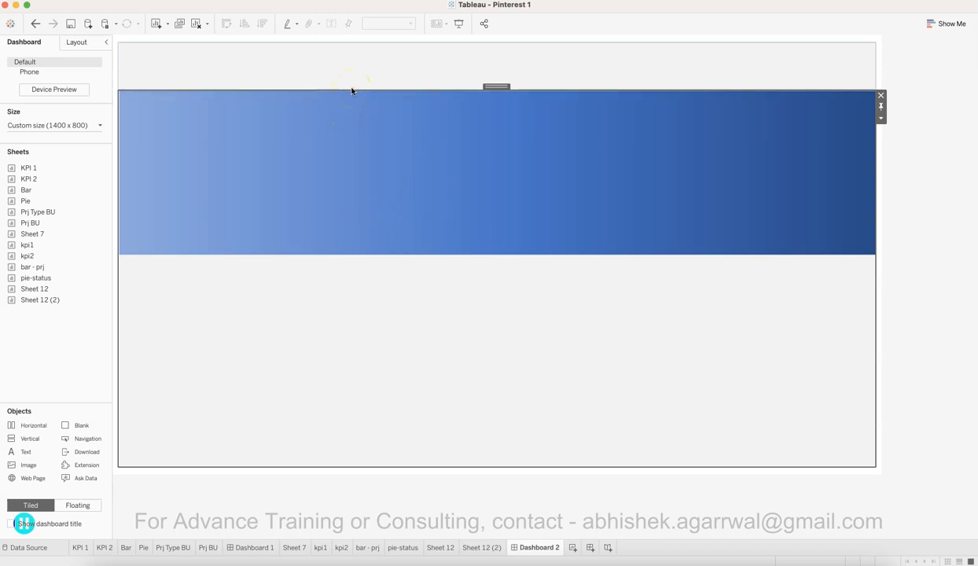
# Step: Add a second horizontal container below the header and stretch it over the full height of the gradient band
pyautogui.moveTo(42, 425); pyautogui.dragTo(295, 252)
pyautogui.click(332, 168)
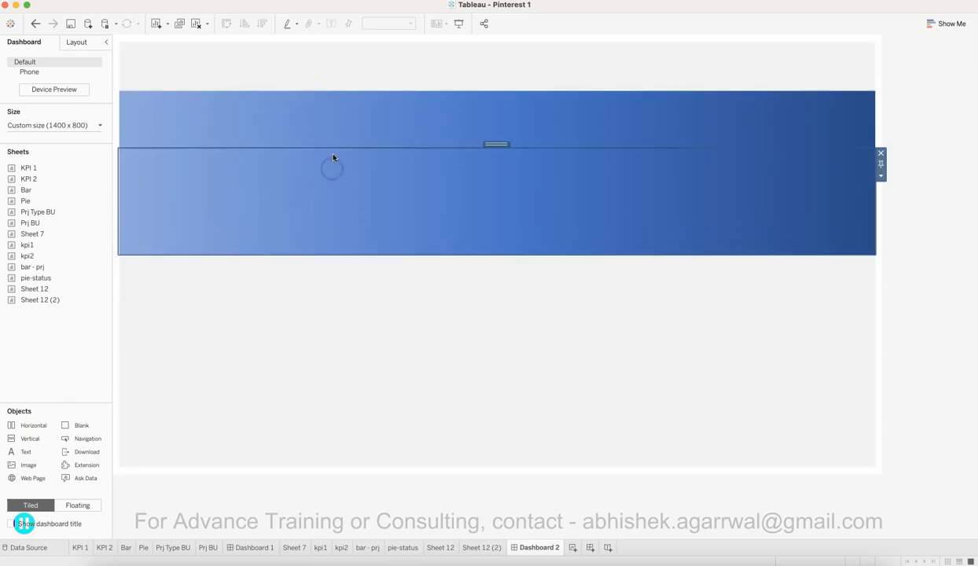
pyautogui.moveTo(334, 148); pyautogui.dragTo(373, 92)
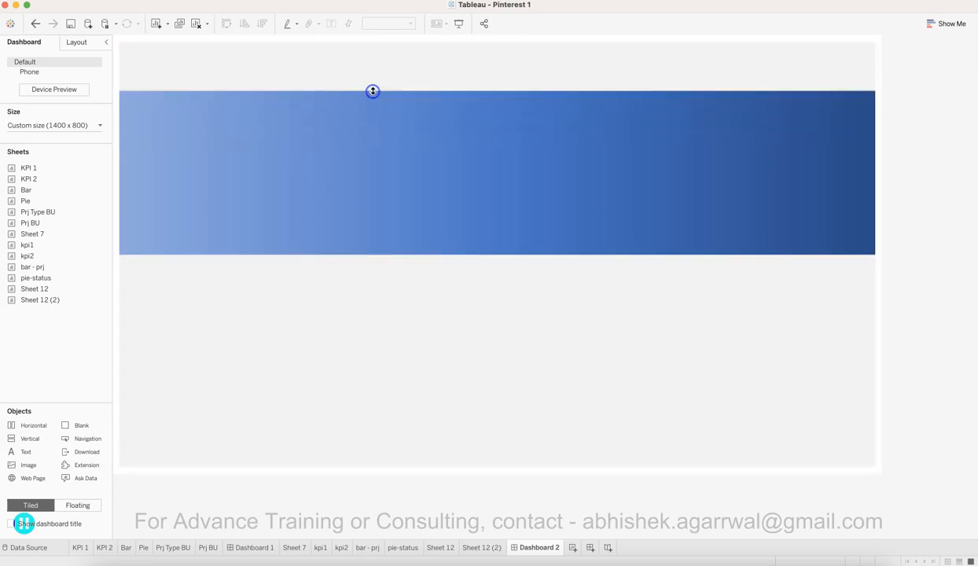
# Step: Check the position, size and hierarchy nesting of the two horizontal containers and the blank below them
pyautogui.click(282, 70)
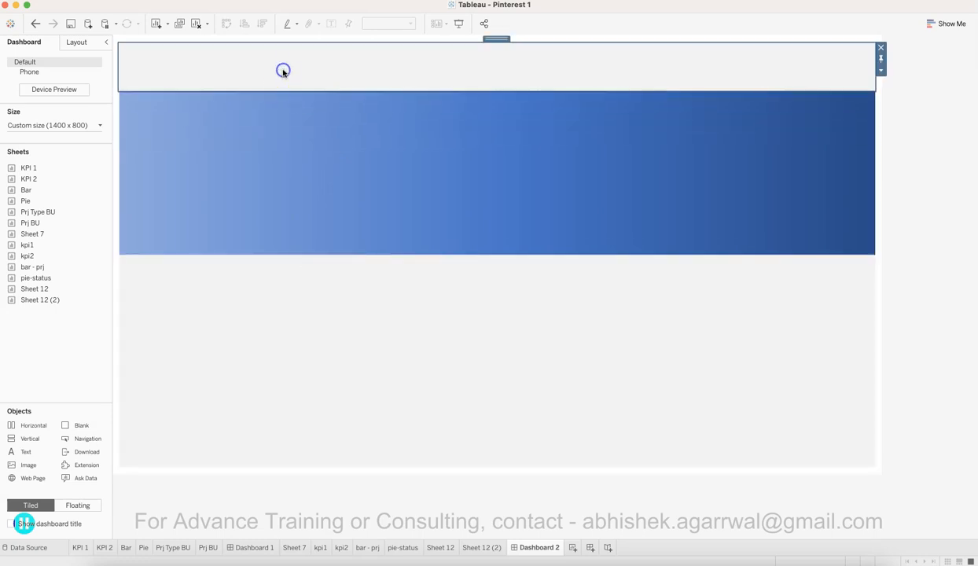
pyautogui.click(88, 47)
pyautogui.click(225, 66)
pyautogui.click(225, 168)
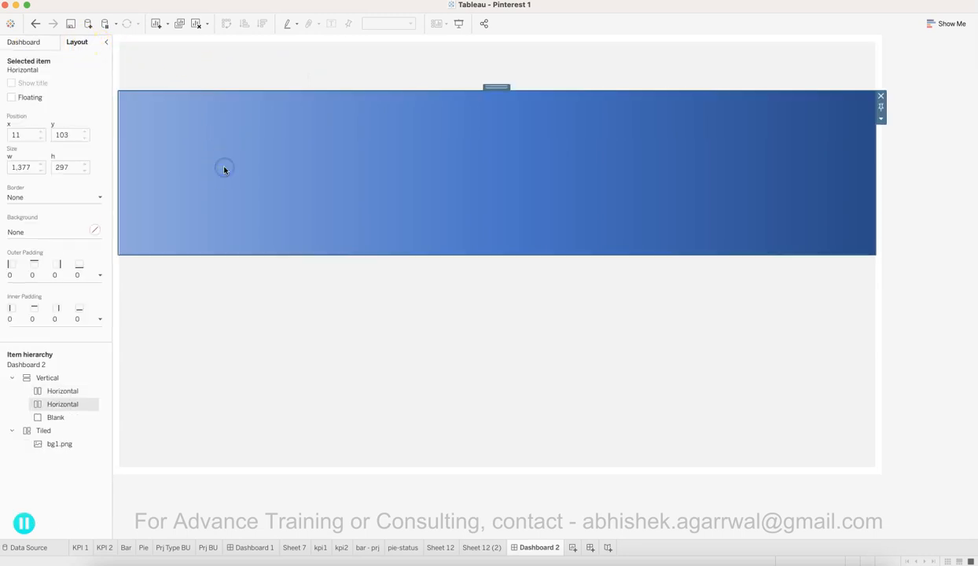
pyautogui.click(215, 334)
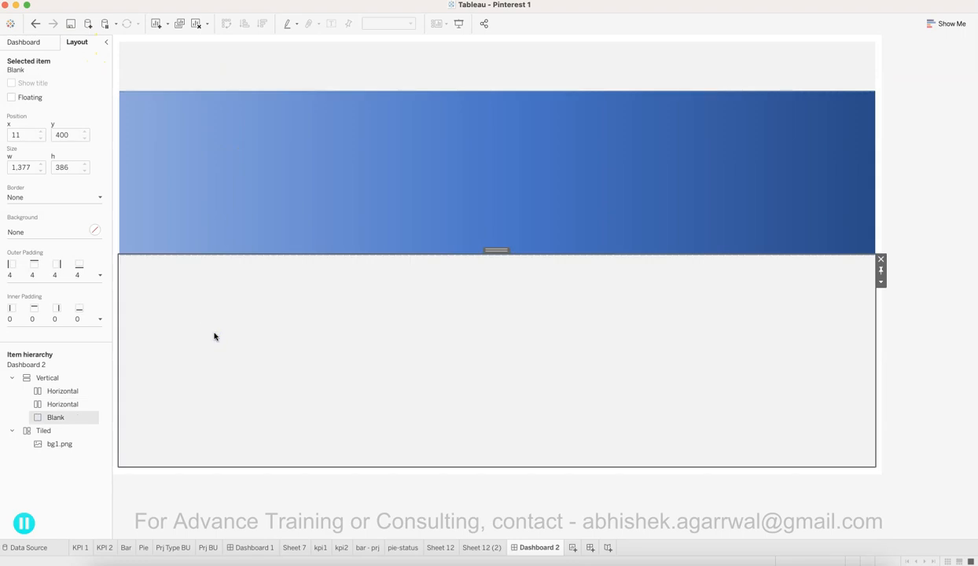
pyautogui.click(39, 43)
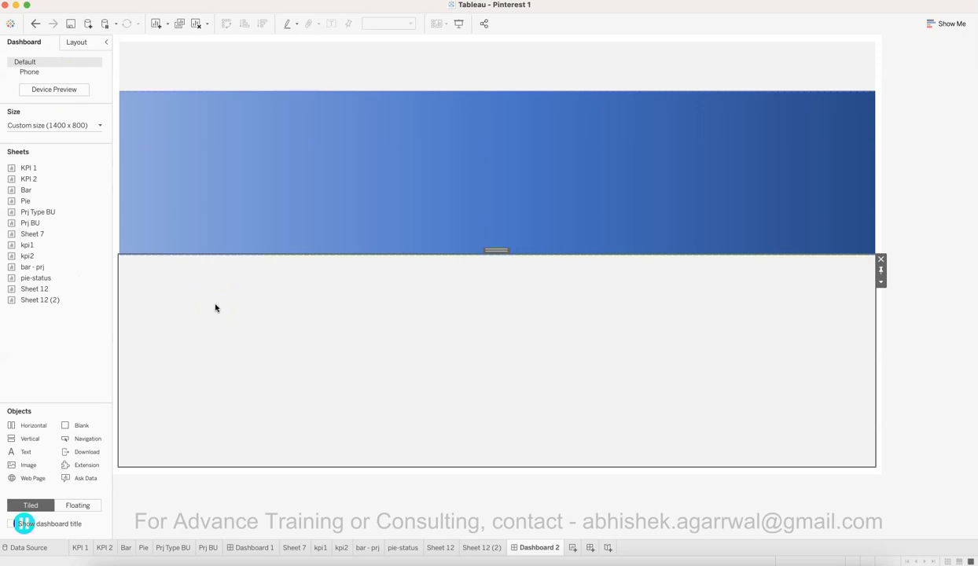
# Step: Add a third horizontal container below the gradient band and extend its upper edge to the band's lower edge
pyautogui.moveTo(35, 425); pyautogui.dragTo(281, 451)
pyautogui.click(264, 293)
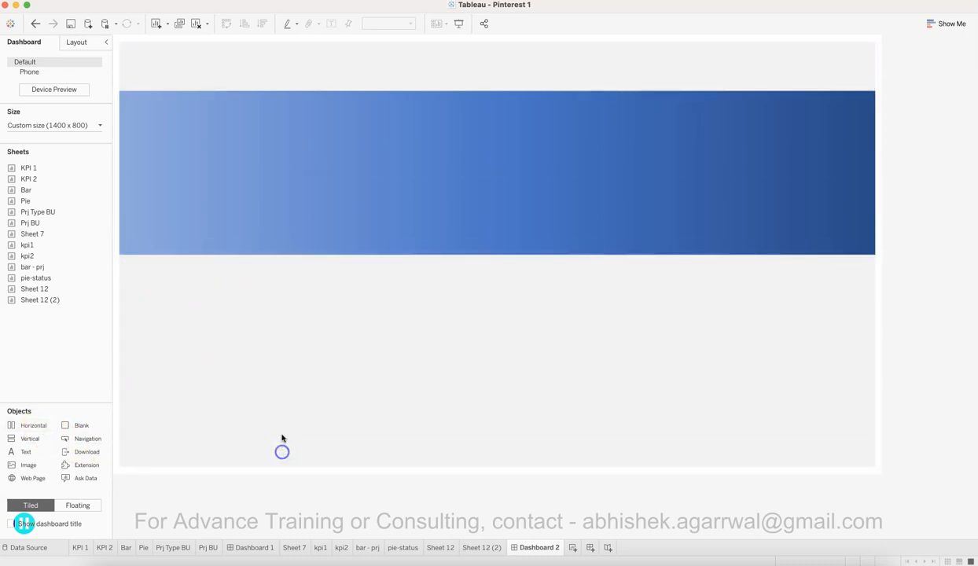
pyautogui.moveTo(262, 269); pyautogui.dragTo(280, 257)
pyautogui.click(301, 115)
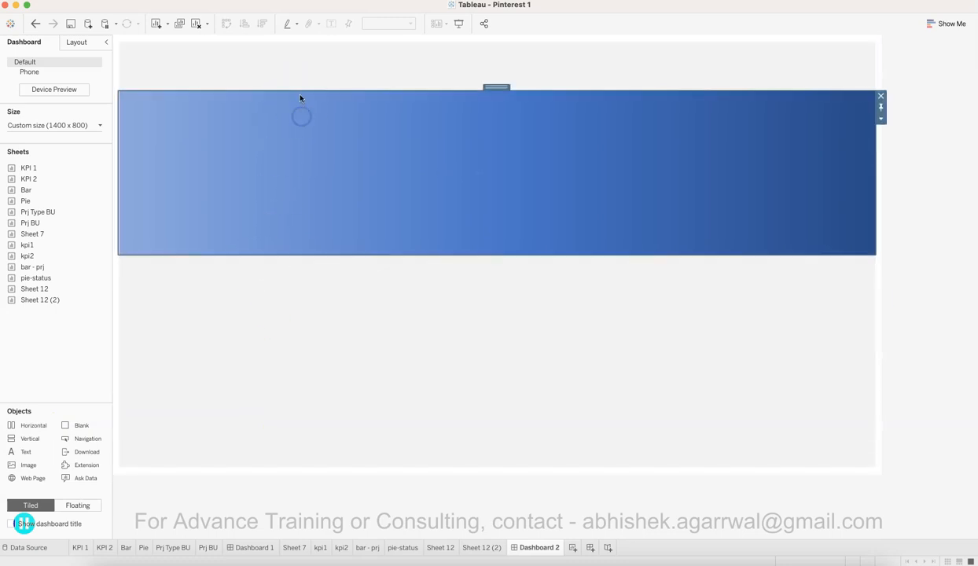
pyautogui.click(307, 80)
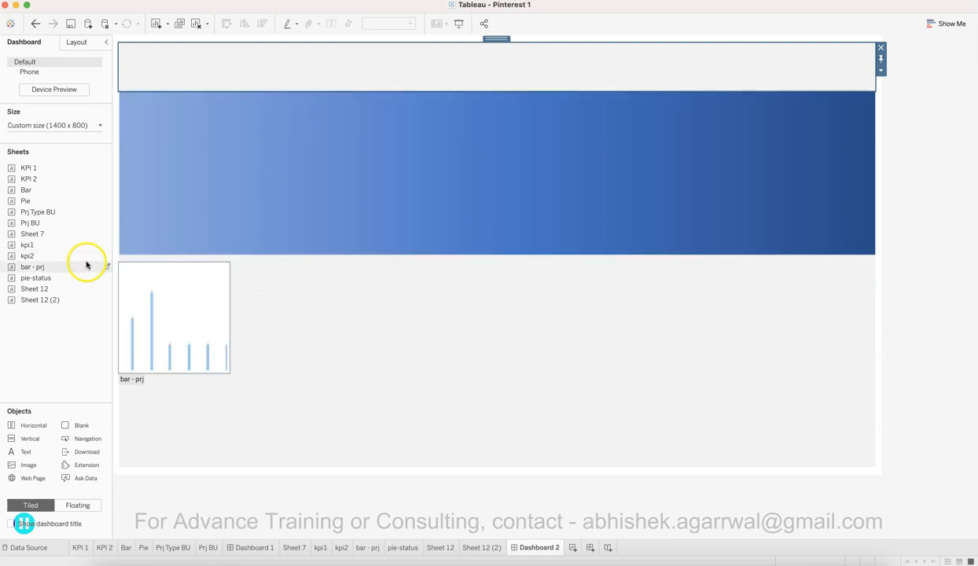
# Step: Add a text object reading "PROJECT MANGAEMENT DASHBOARD" at font size 18 inside the header container
pyautogui.moveTo(31, 440); pyautogui.dragTo(223, 73)
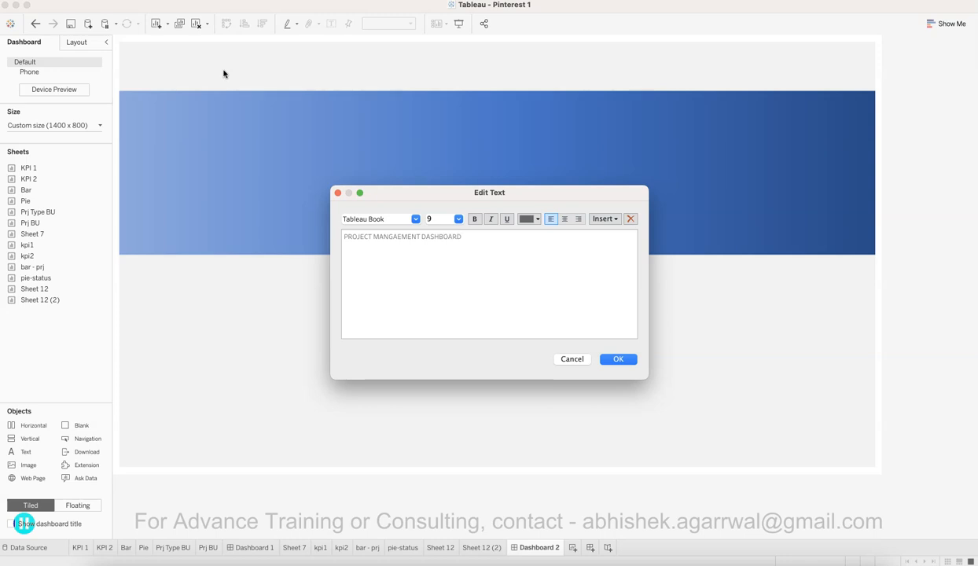
pyautogui.press('super+a')
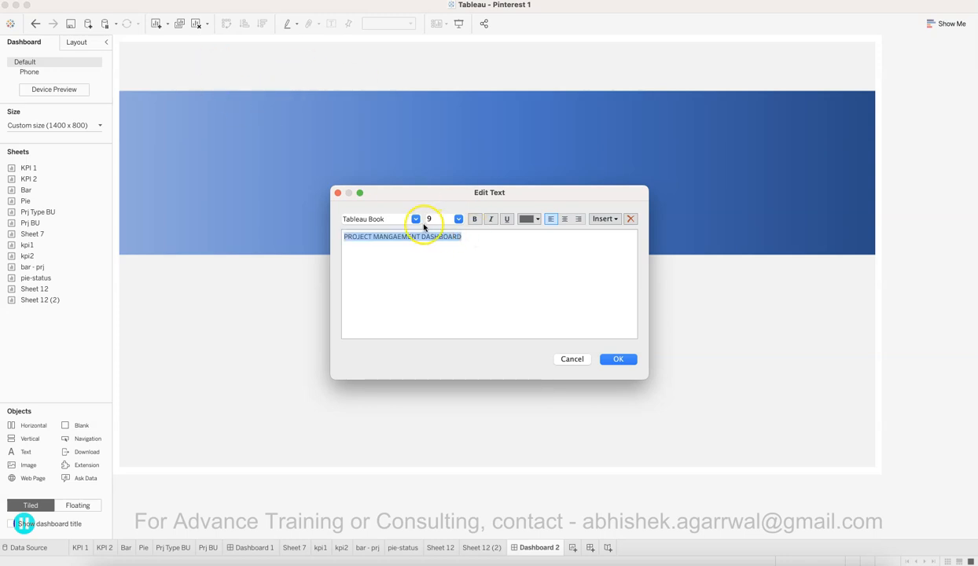
pyautogui.click(458, 220)
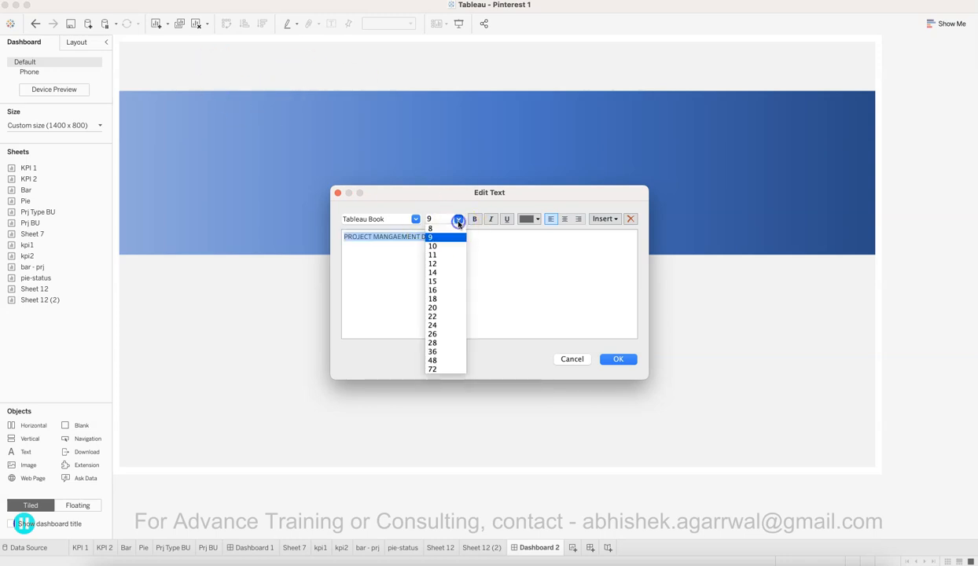
pyautogui.click(449, 283)
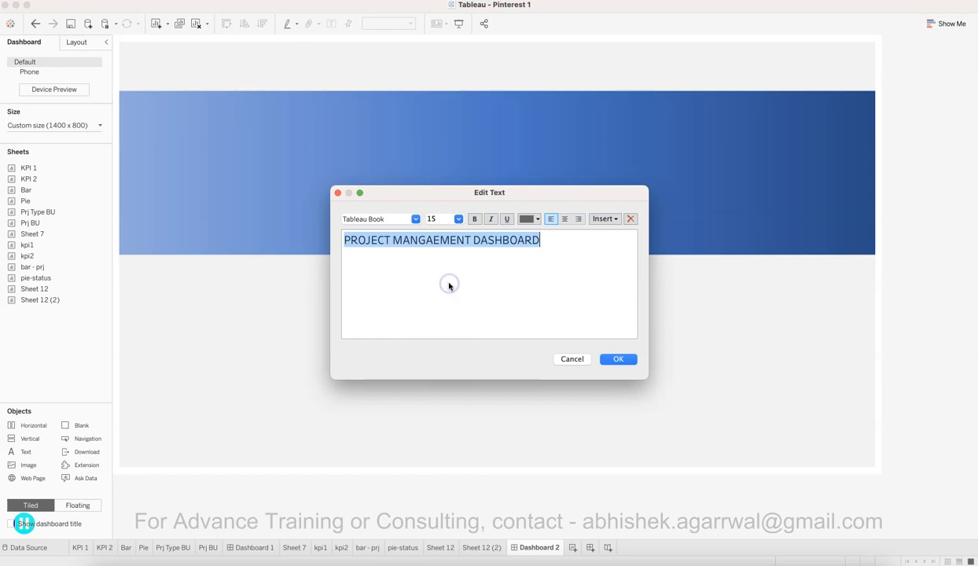
pyautogui.click(460, 220)
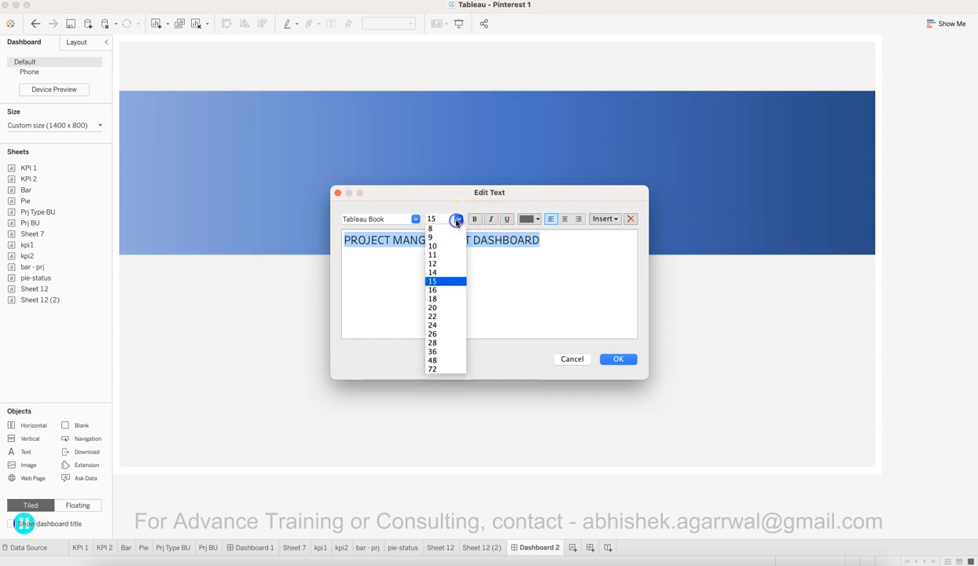
pyautogui.click(446, 300)
pyautogui.click(618, 359)
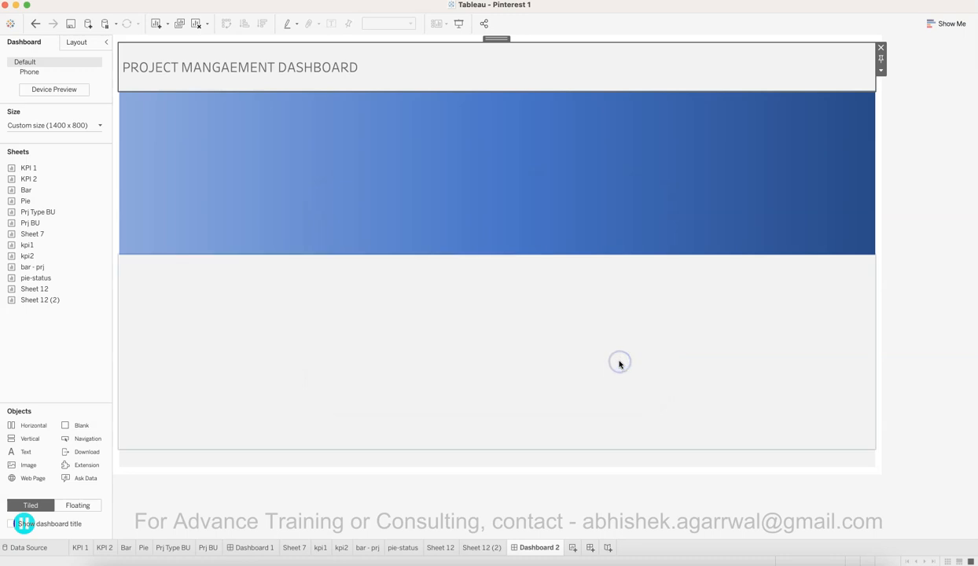
# Step: Change the dashboard title text to font size 20 and a lighter grey color
pyautogui.doubleClick(317, 77)
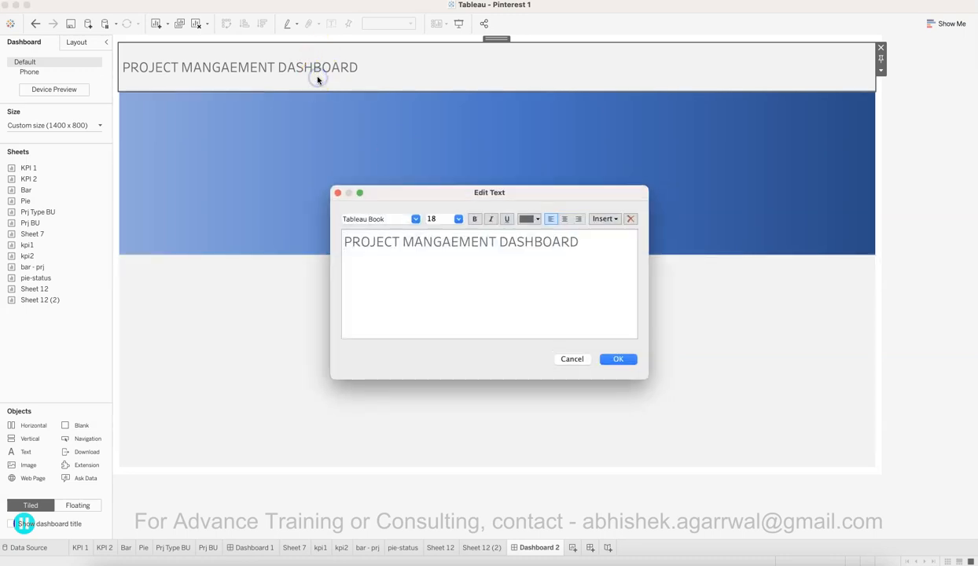
pyautogui.tripleClick(484, 240)
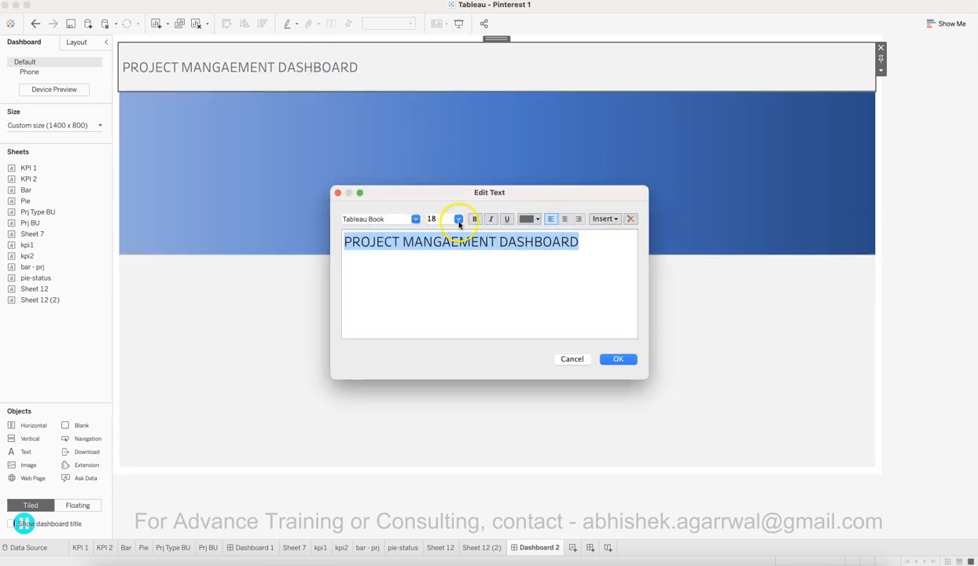
pyautogui.click(459, 219)
pyautogui.click(447, 309)
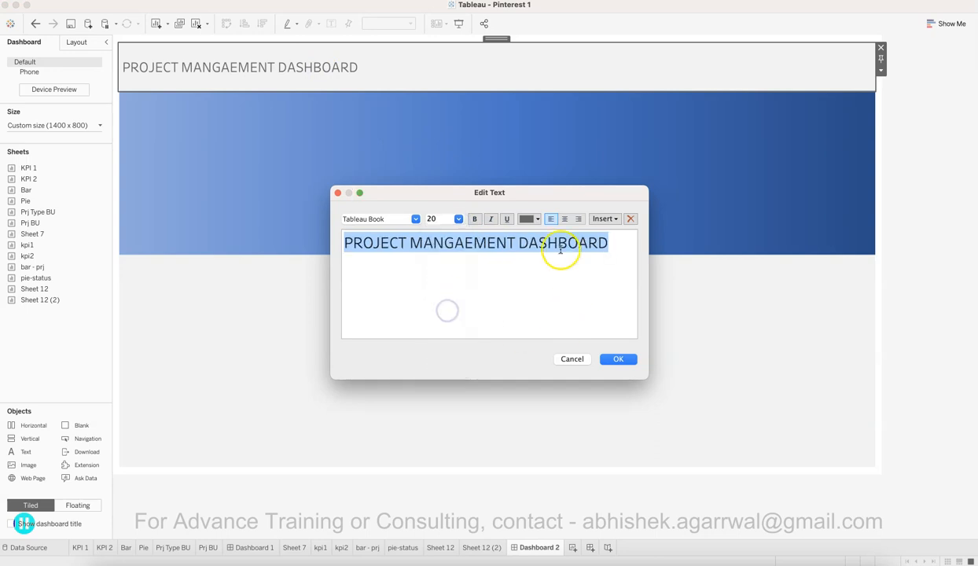
pyautogui.click(527, 219)
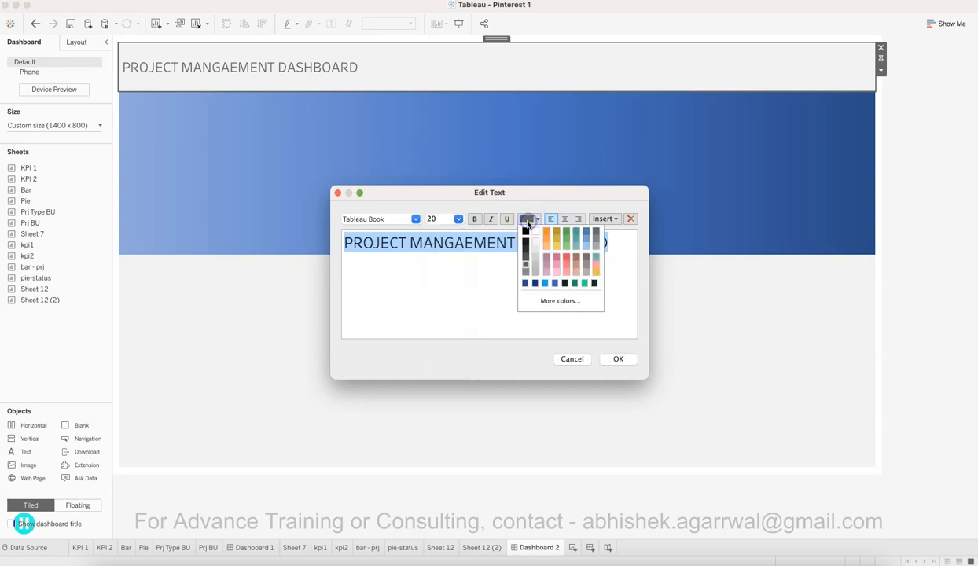
pyautogui.click(526, 274)
pyautogui.click(614, 358)
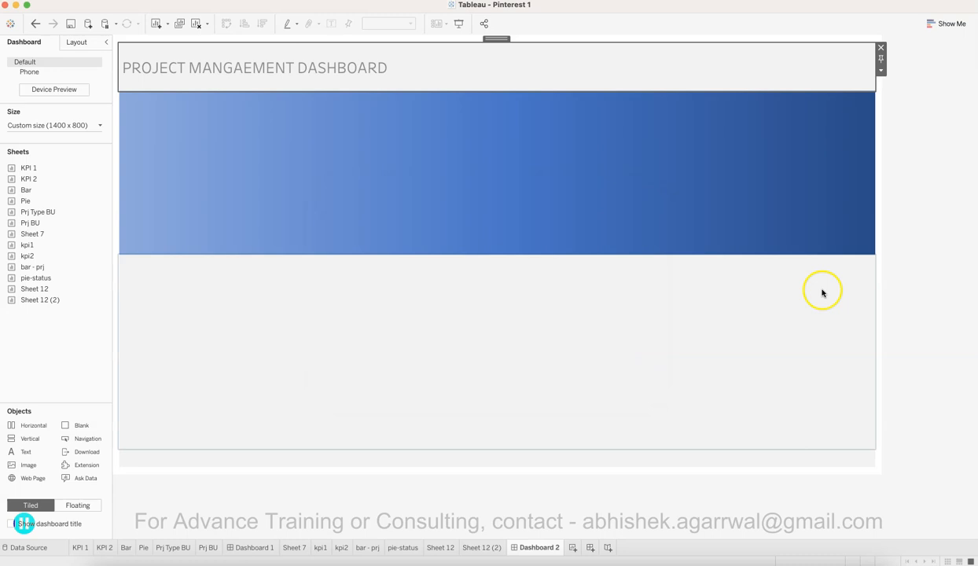
# Step: Place a tiled blank object inside the horizontal container over the gradient band
pyautogui.click(822, 293)
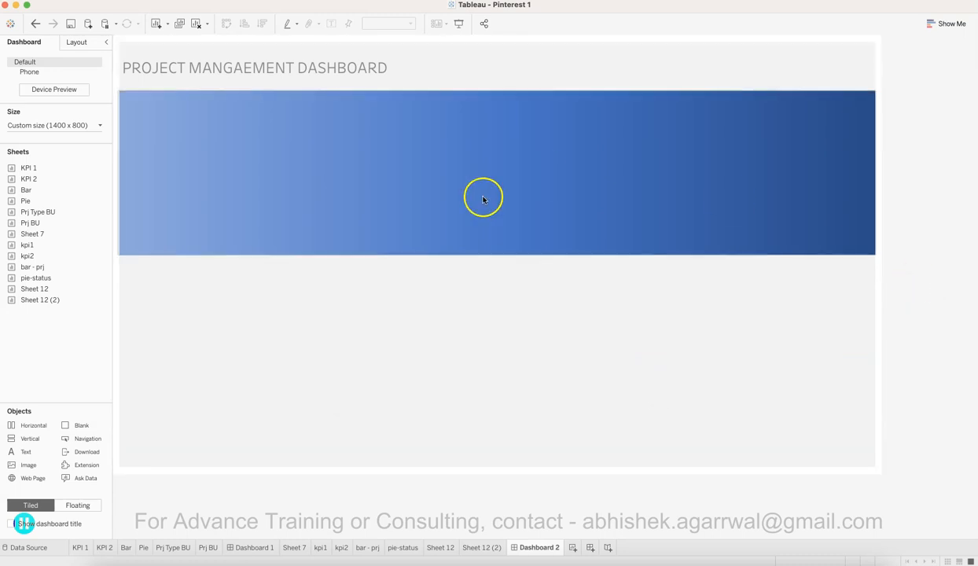
pyautogui.click(408, 71)
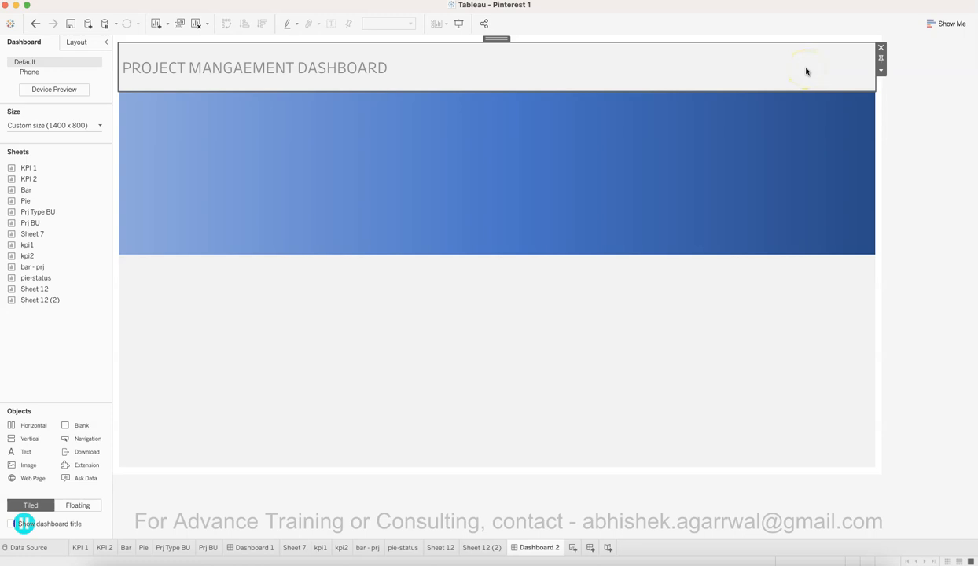
pyautogui.click(545, 161)
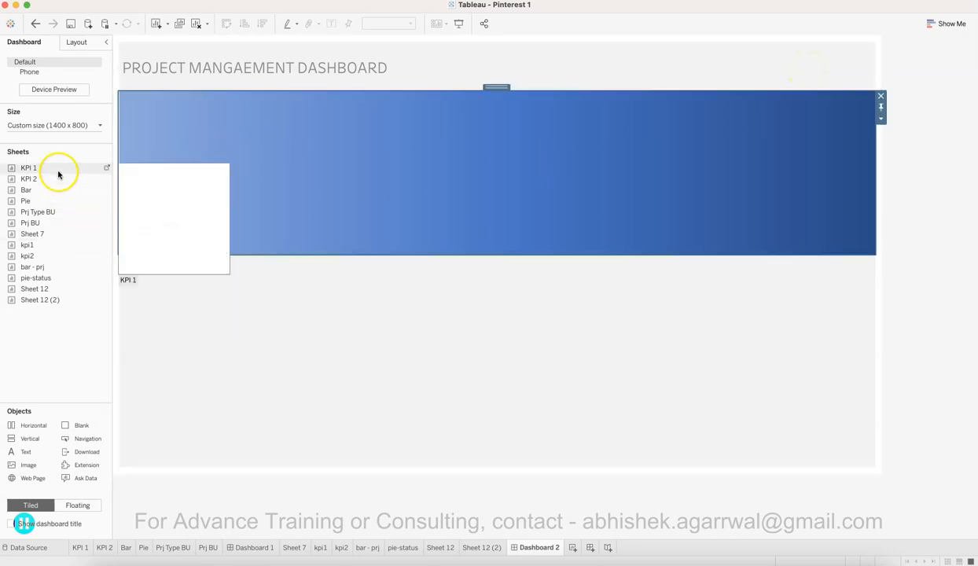
pyautogui.moveTo(74, 427); pyautogui.dragTo(211, 165)
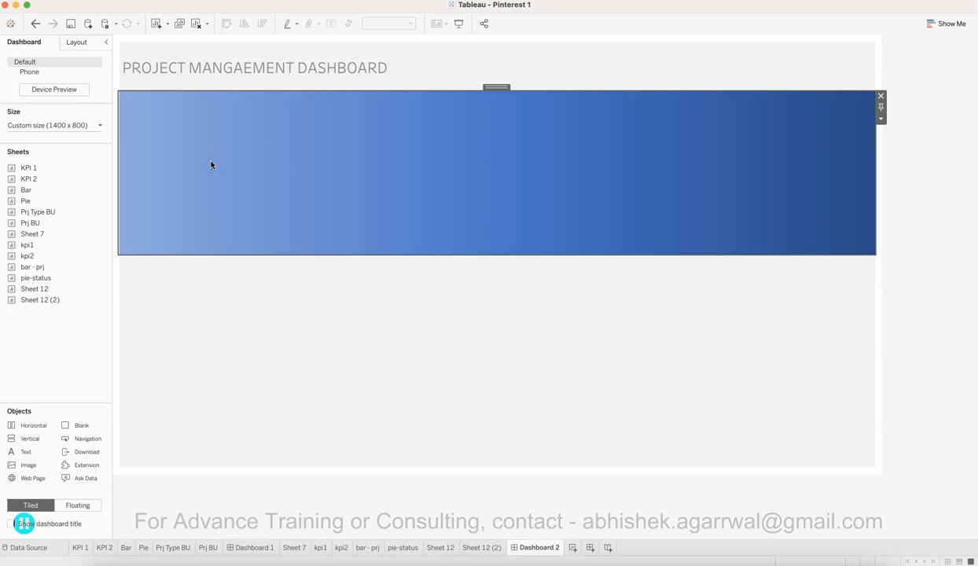
# Step: Try placing the kpi1 sheet in the gradient band's container, and remove it after checking the KPI layout on Dashboard 1
pyautogui.doubleClick(45, 248)
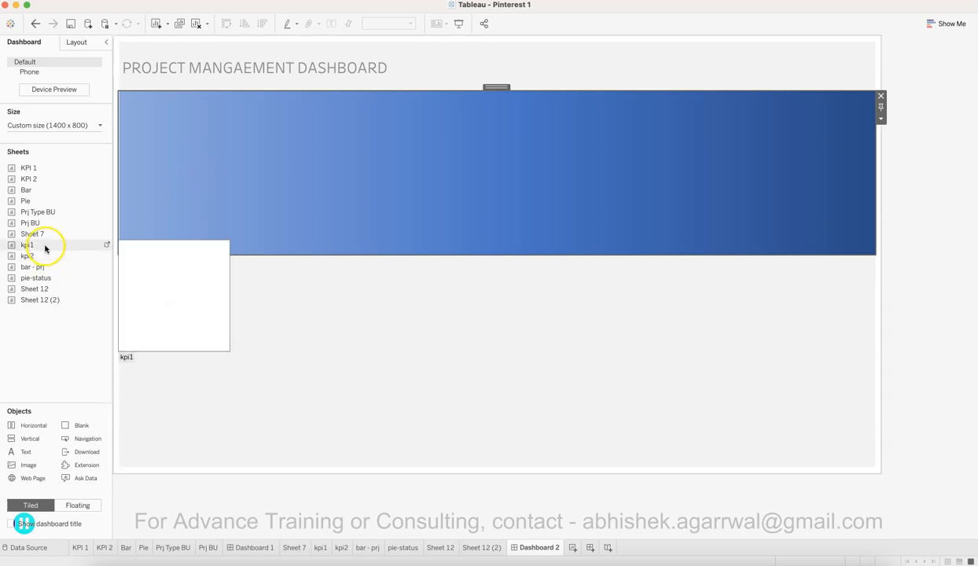
pyautogui.moveTo(45, 248); pyautogui.dragTo(143, 188)
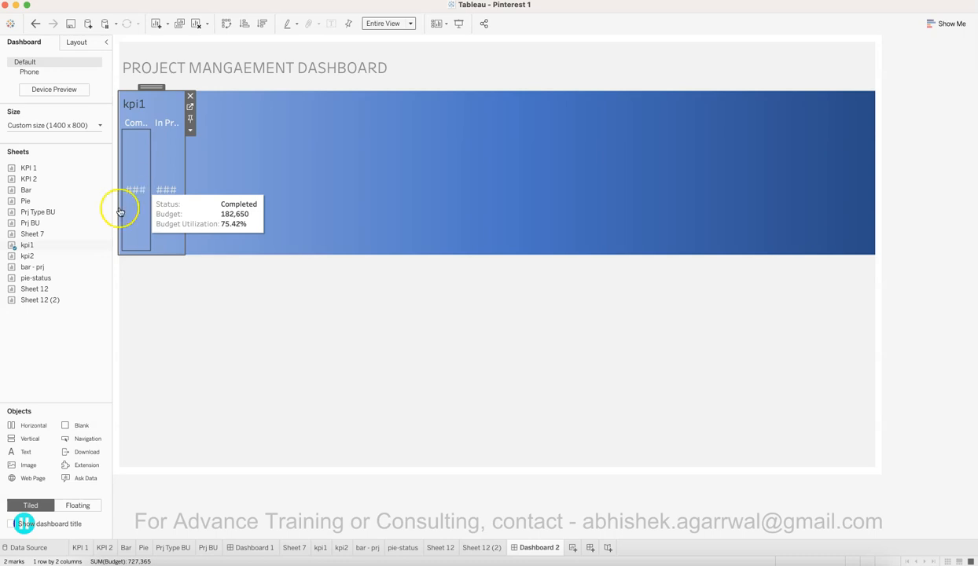
pyautogui.doubleClick(46, 256)
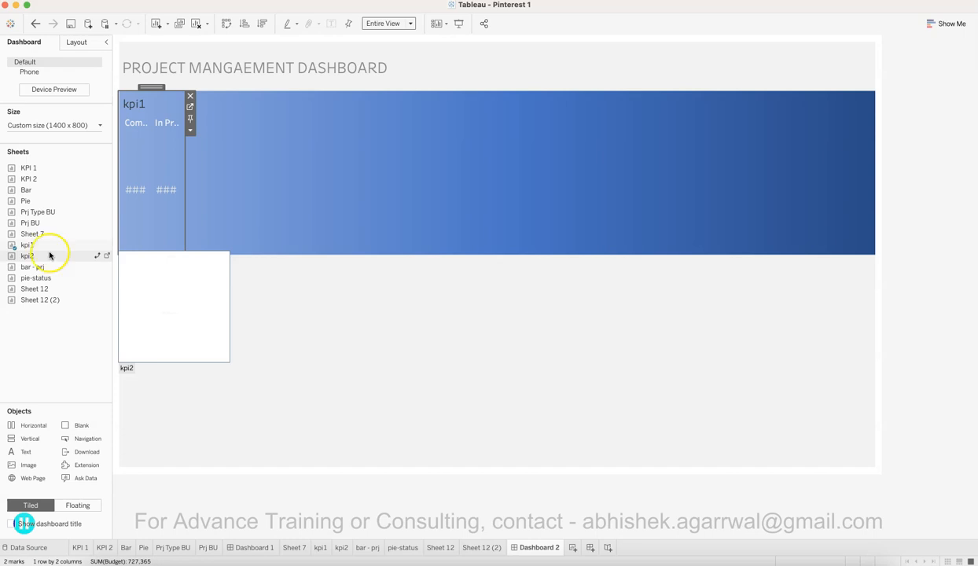
pyautogui.click(256, 547)
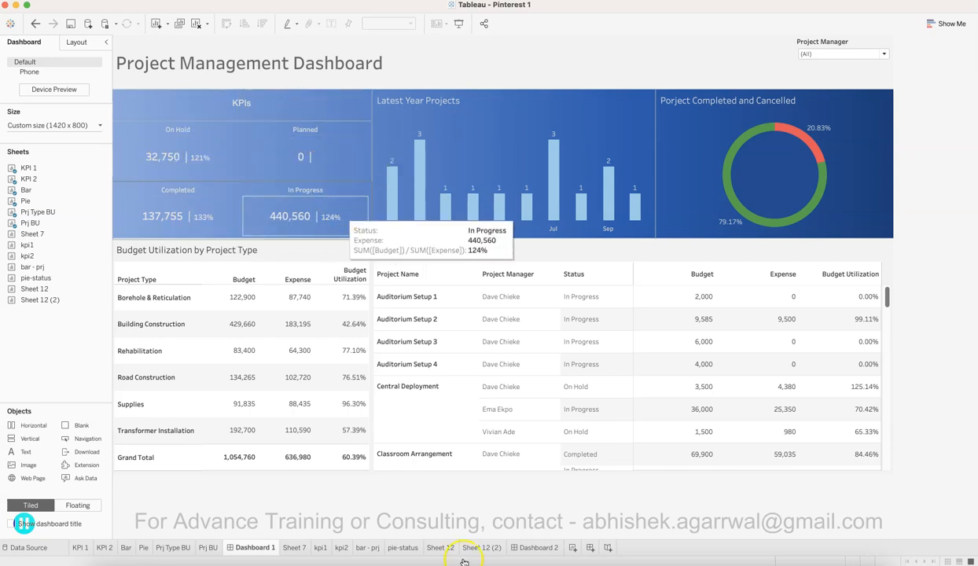
pyautogui.click(550, 547)
pyautogui.click(190, 96)
# Step: Check the blank's nesting in the item hierarchy and place a vertical container before it in the gradient band's horizontal container
pyautogui.click(213, 146)
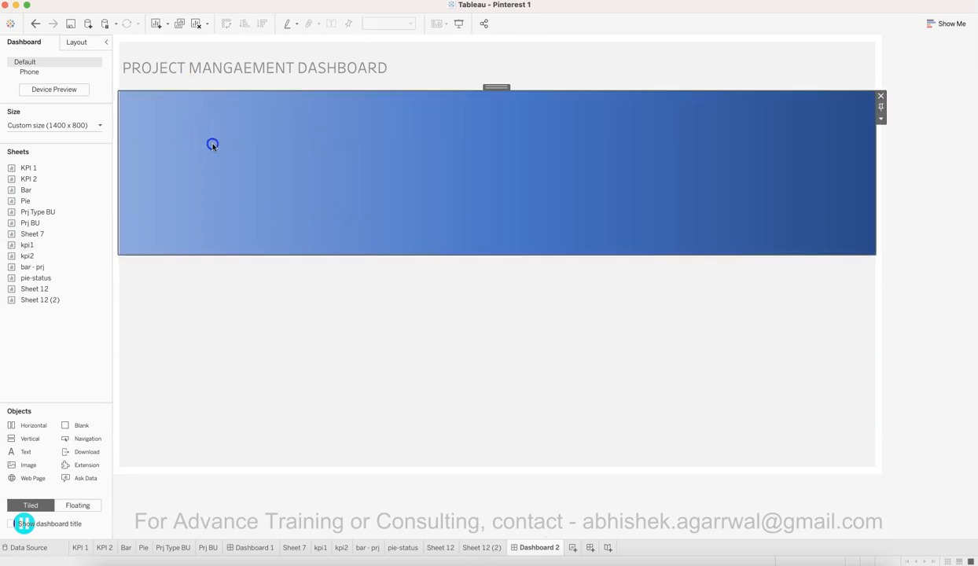
pyautogui.click(77, 42)
pyautogui.click(172, 206)
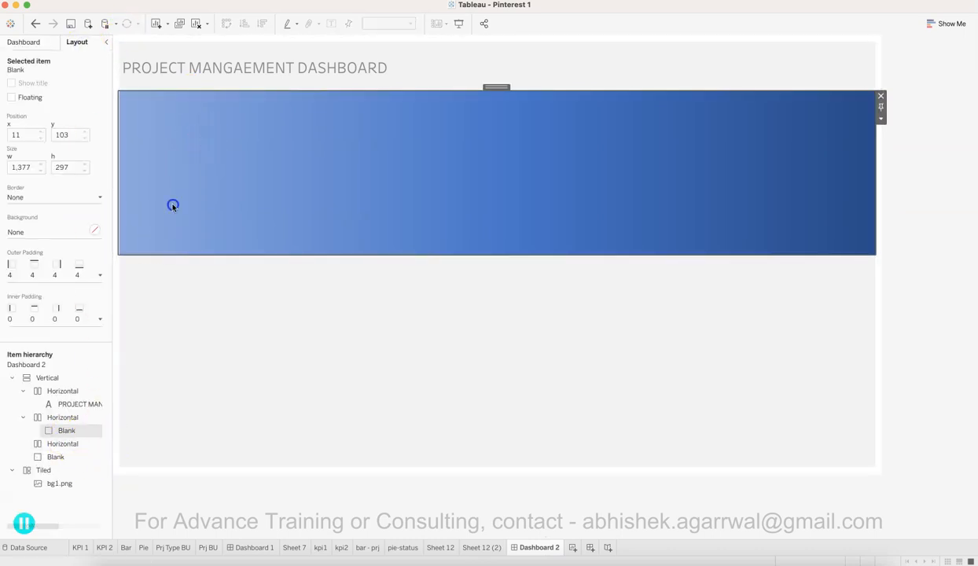
pyautogui.click(39, 47)
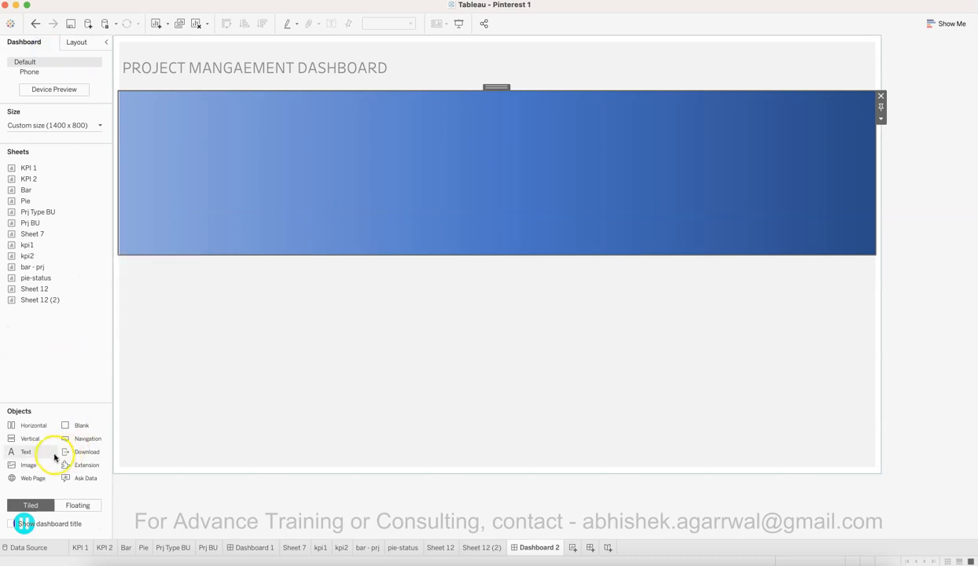
pyautogui.click(102, 199)
pyautogui.click(141, 164)
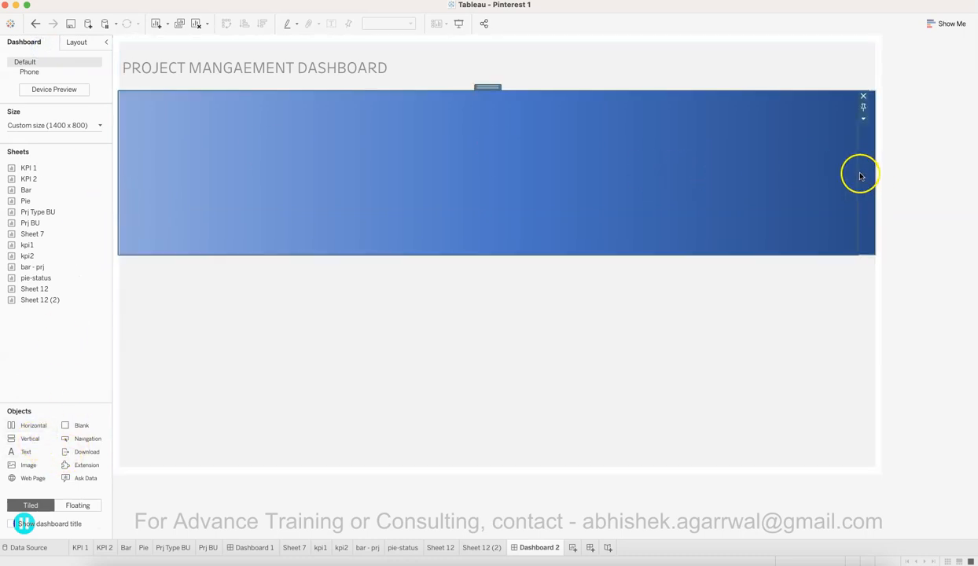
# Step: Narrow the gradient band's vertical container to just over a quarter of the band and stack the kpi1 and kpi2 sheets inside it
pyautogui.moveTo(859, 175); pyautogui.dragTo(333, 194)
pyautogui.click(275, 180)
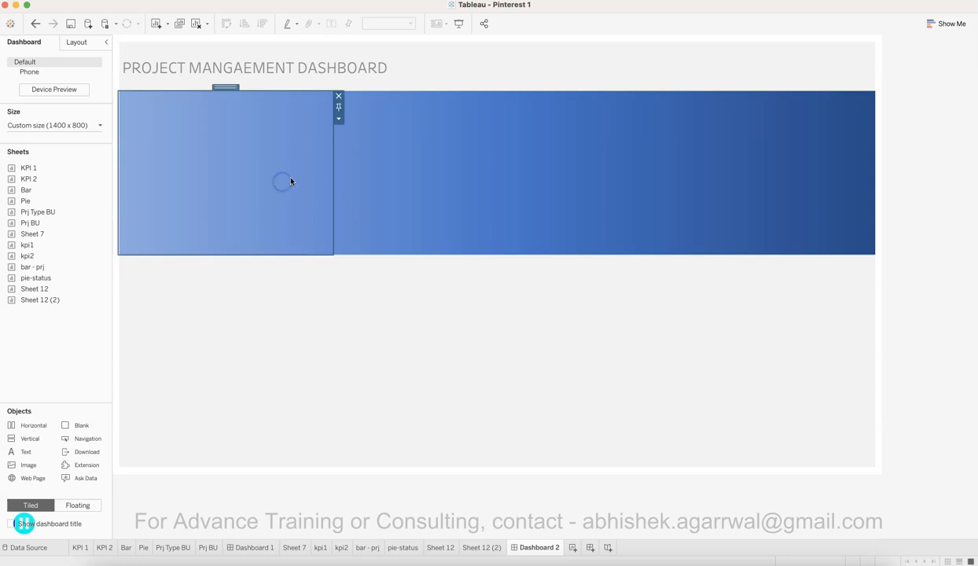
pyautogui.click(394, 172)
pyautogui.click(275, 193)
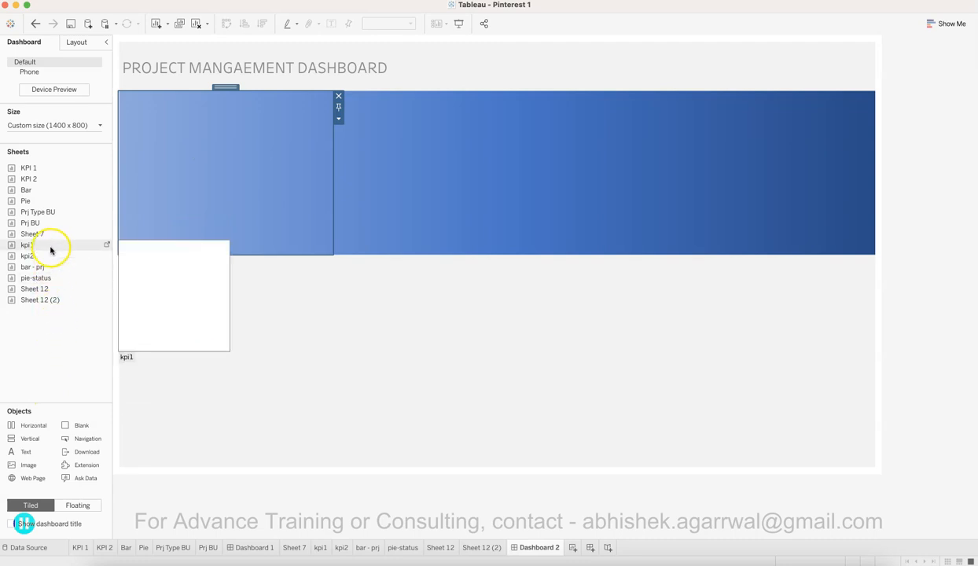
pyautogui.moveTo(52, 247); pyautogui.dragTo(219, 153)
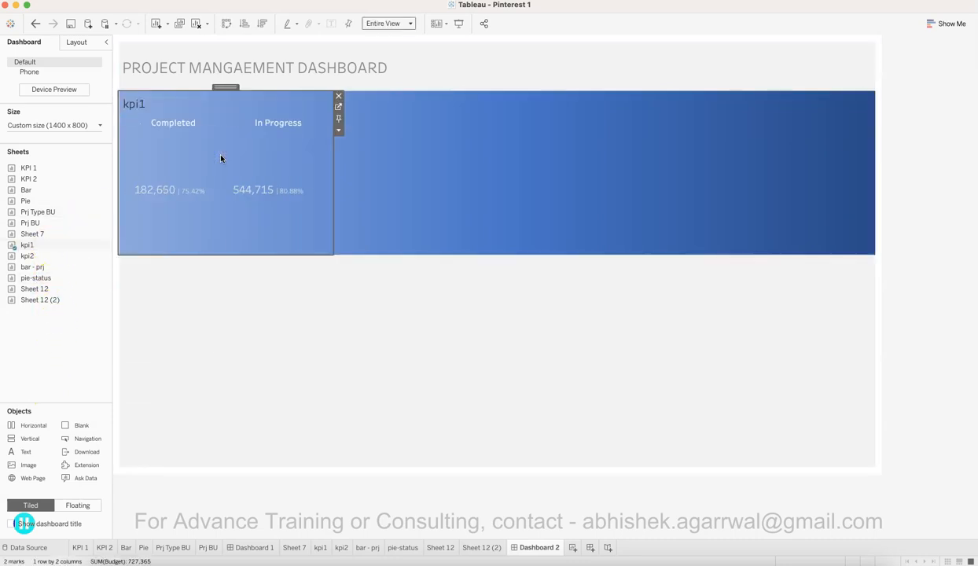
pyautogui.moveTo(53, 257); pyautogui.dragTo(245, 231)
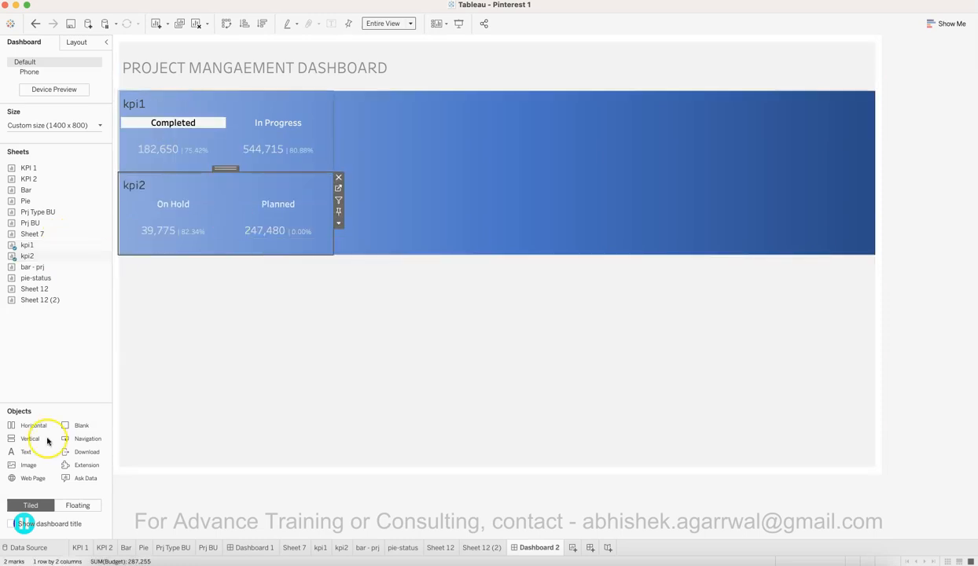
# Step: Add a text object reading "KPIs" above the kpi1 sheet, with font size 15 and a grey color
pyautogui.moveTo(29, 454); pyautogui.dragTo(227, 111)
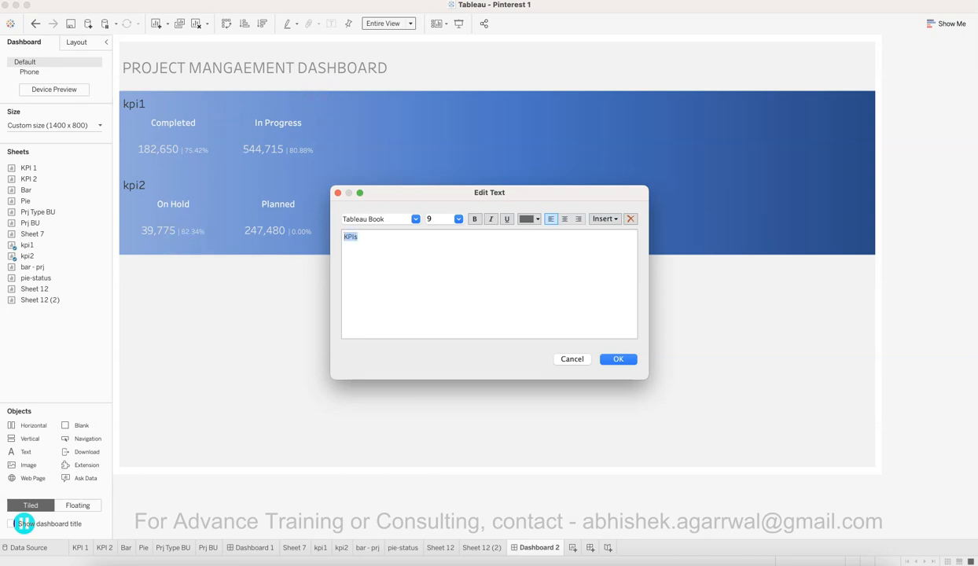
pyautogui.click(460, 219)
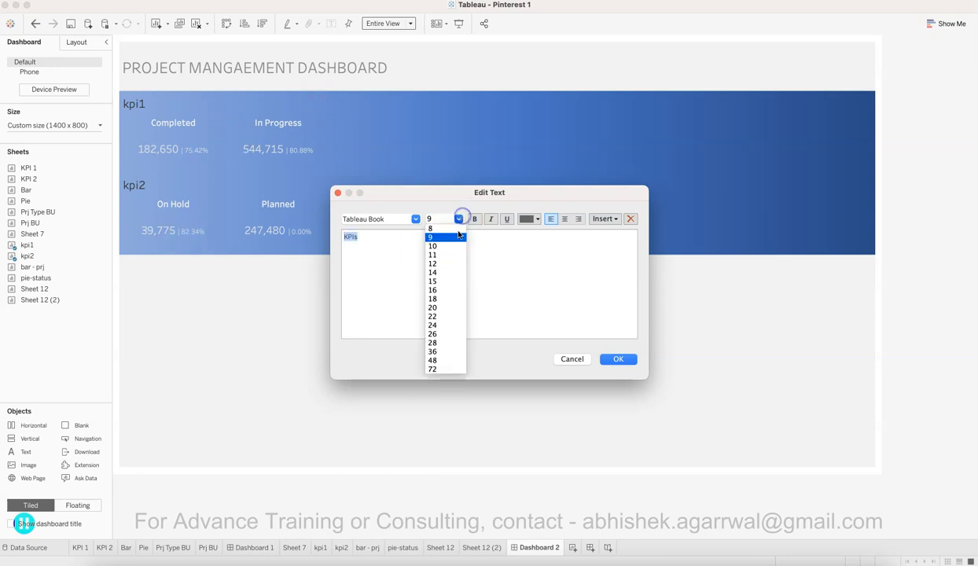
pyautogui.click(452, 280)
pyautogui.click(527, 218)
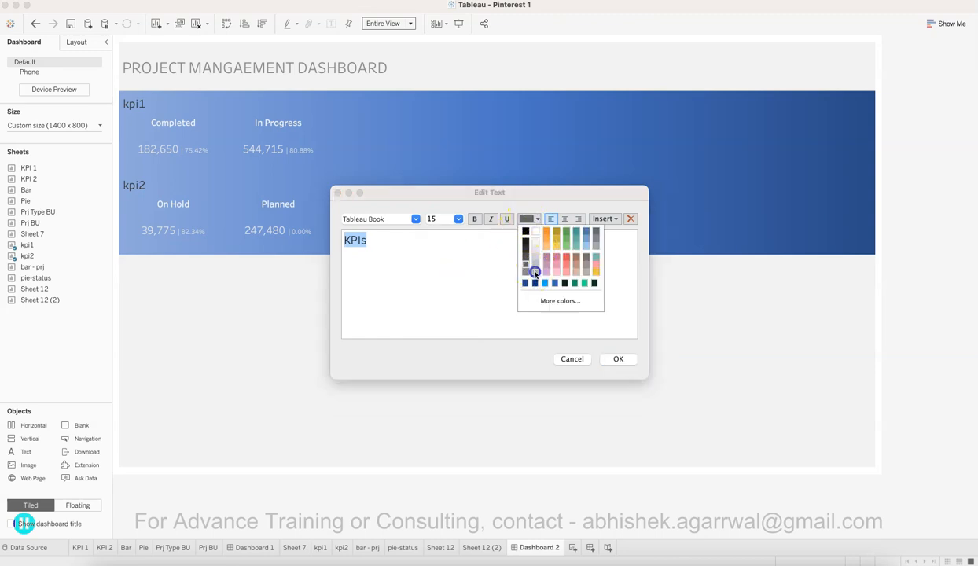
pyautogui.click(526, 272)
pyautogui.click(610, 360)
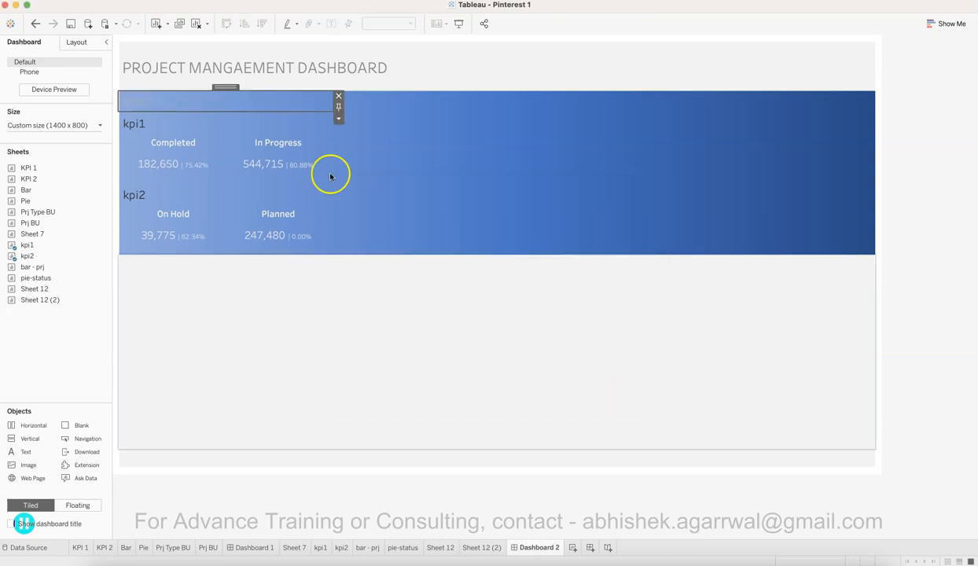
# Step: Center the KPIs heading text and recolor it light grey
pyautogui.doubleClick(254, 102)
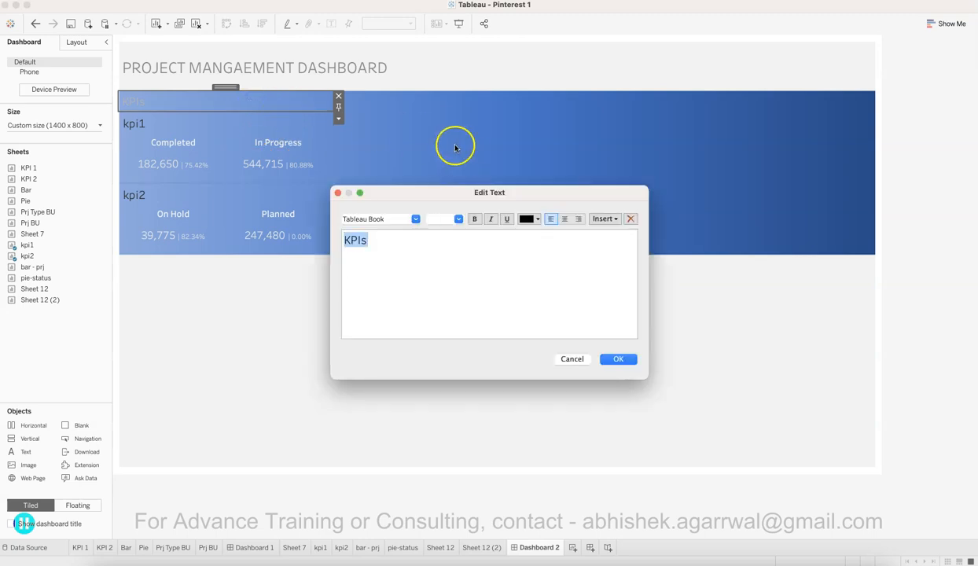
pyautogui.click(565, 220)
pyautogui.click(535, 221)
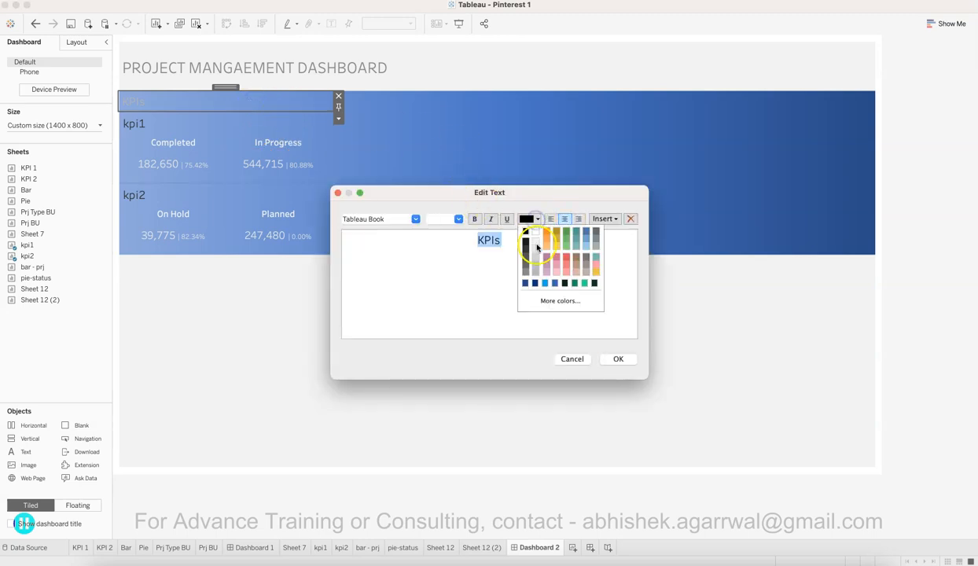
pyautogui.click(536, 250)
pyautogui.click(617, 359)
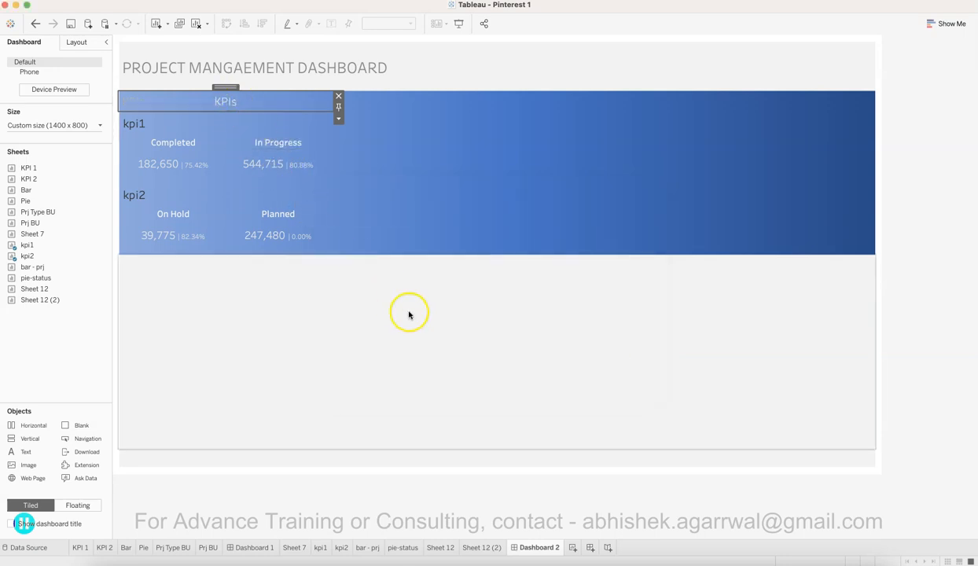
# Step: Hide the titles of the kpi1 and kpi2 sheets in the gradient band
pyautogui.click(139, 124)
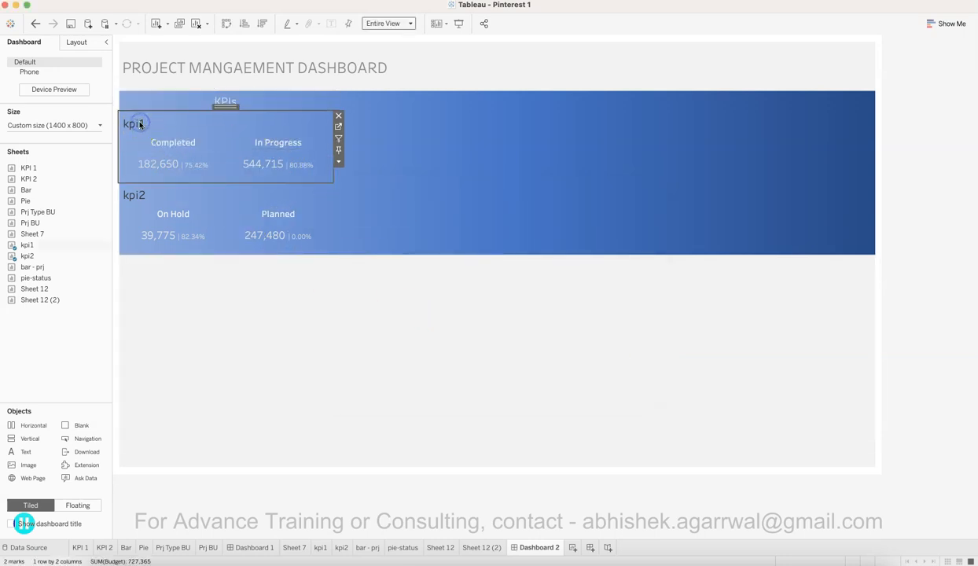
pyautogui.rightClick(139, 124)
pyautogui.click(154, 149)
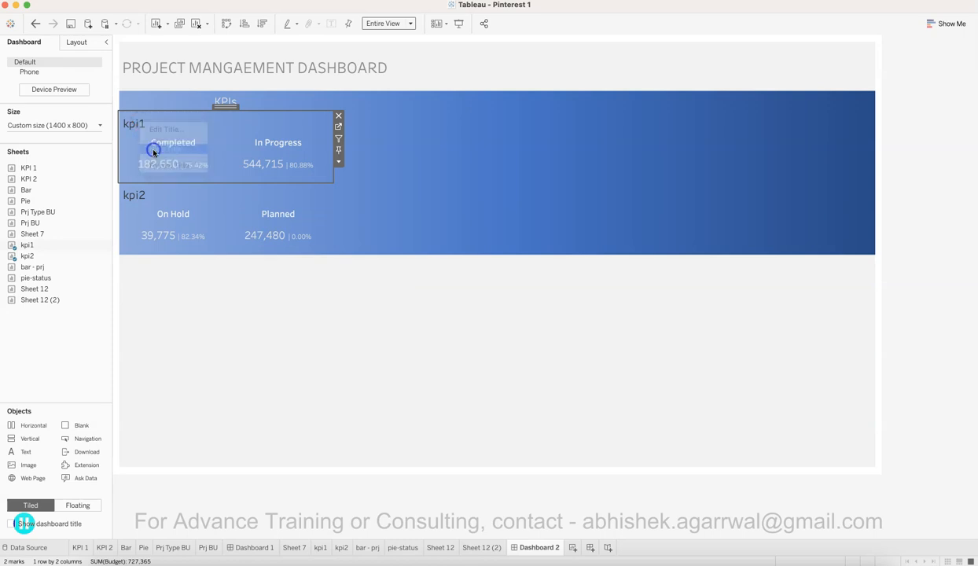
pyautogui.rightClick(133, 184)
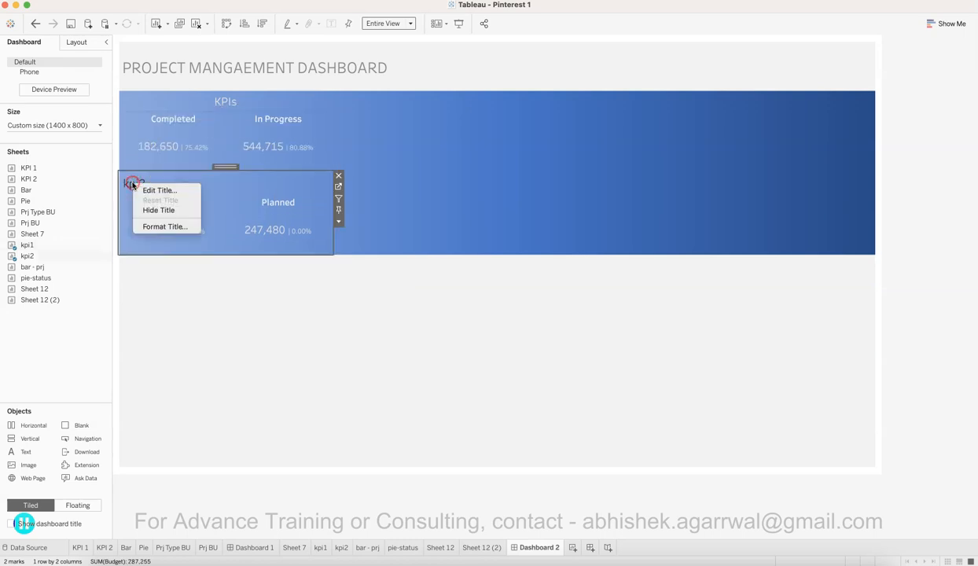
pyautogui.click(157, 210)
pyautogui.click(263, 331)
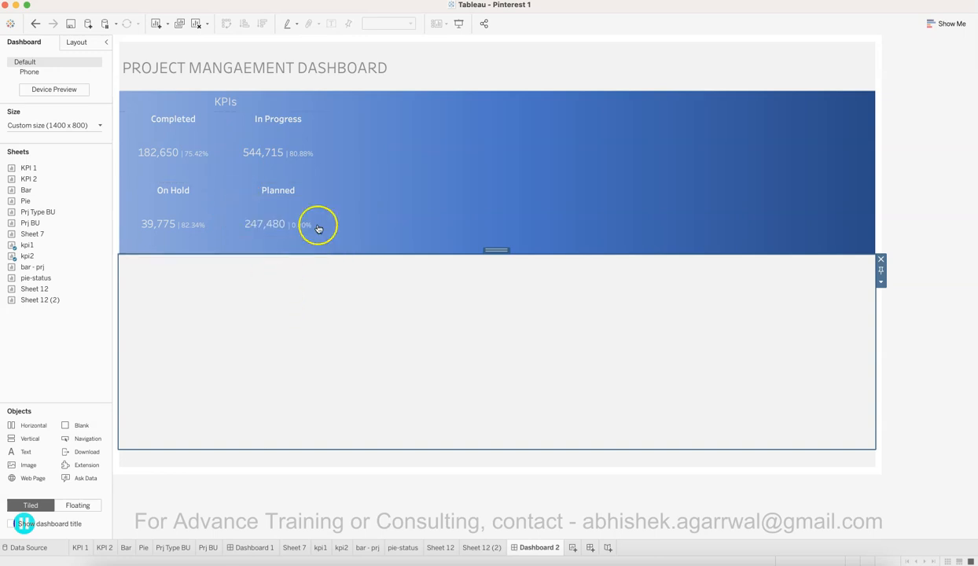
pyautogui.click(268, 252)
# Step: Place the bar - prj sheet between the KPI container and the blank, and widen the KPI container until its values fit
pyautogui.moveTo(336, 358); pyautogui.dragTo(404, 201)
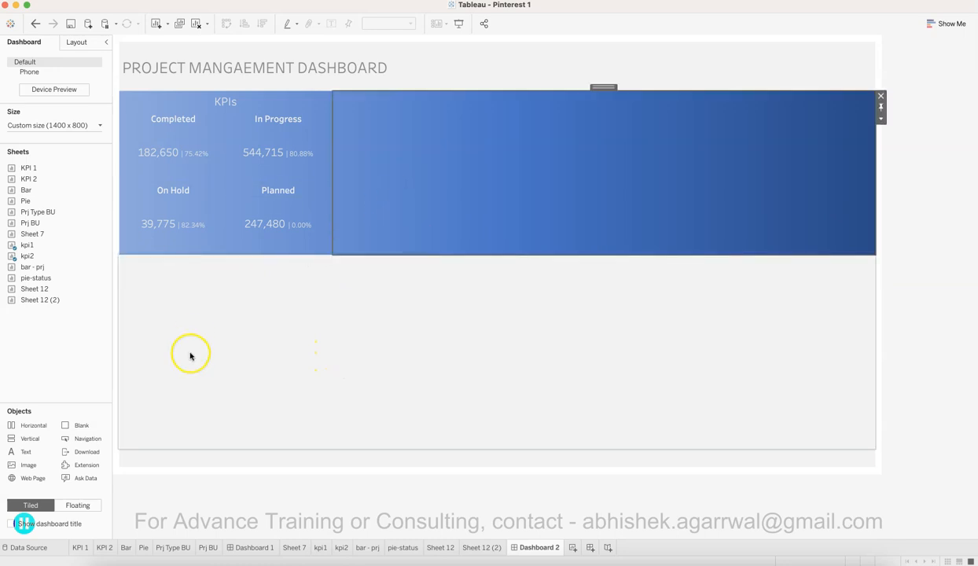
pyautogui.moveTo(52, 272); pyautogui.dragTo(647, 174)
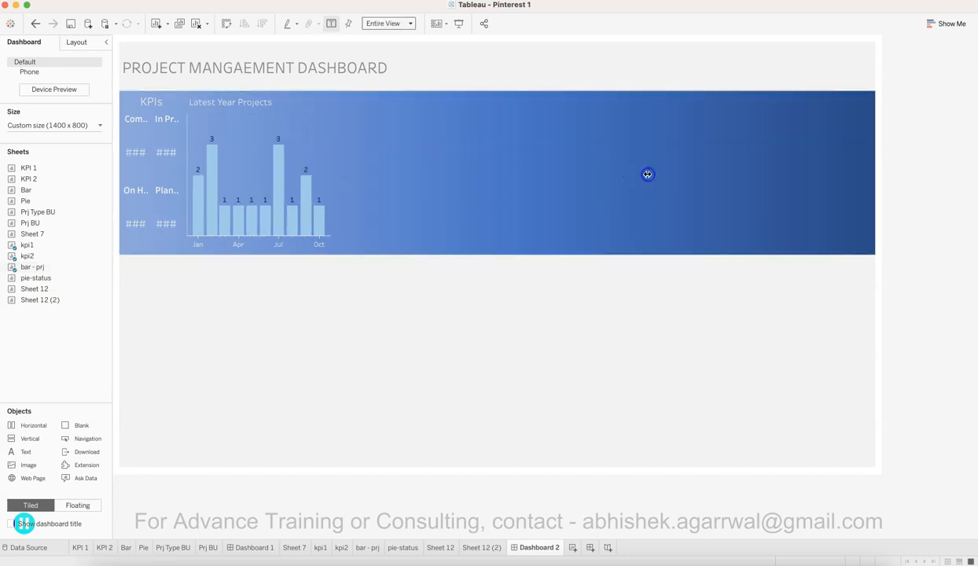
pyautogui.click(186, 156)
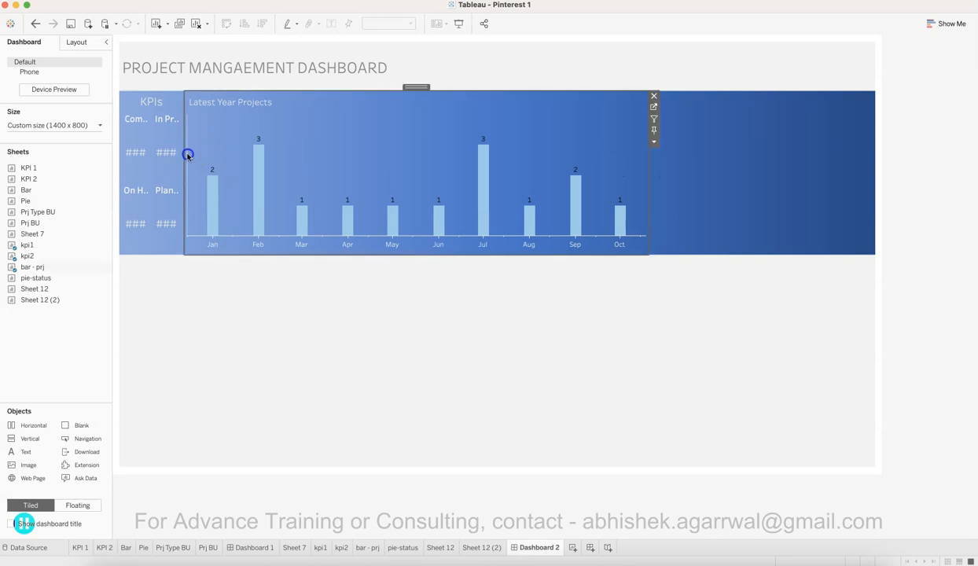
pyautogui.moveTo(186, 155); pyautogui.dragTo(329, 155)
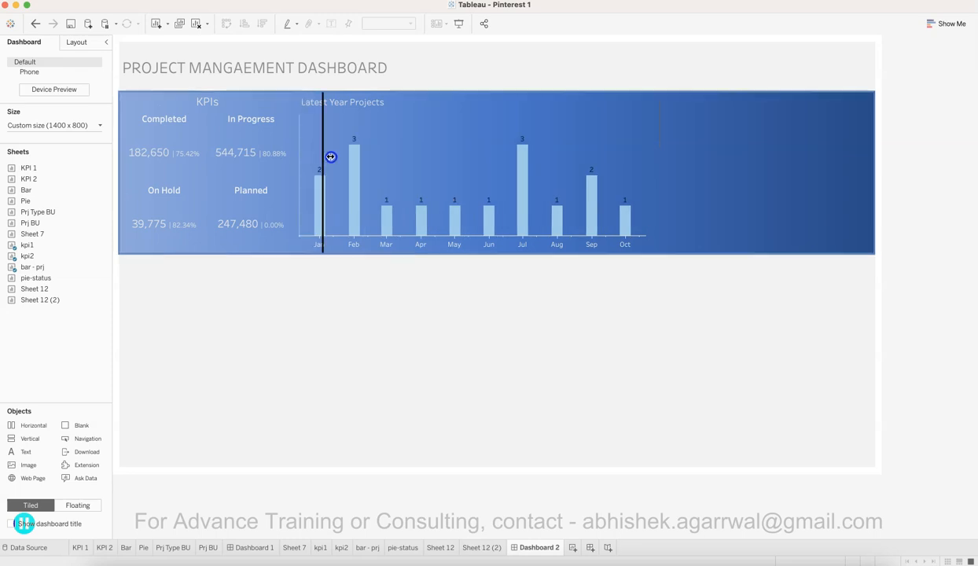
pyautogui.click(326, 343)
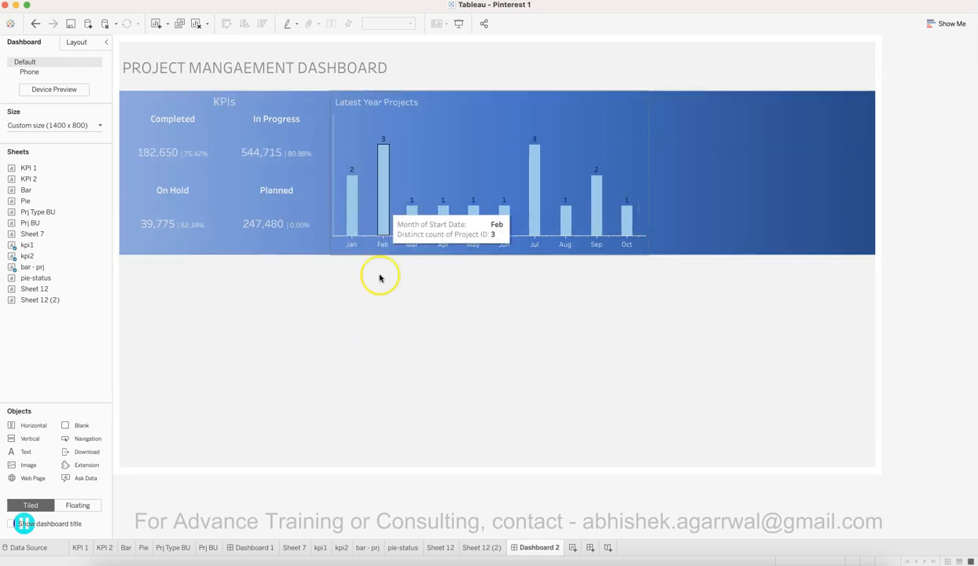
# Step: Place the pie-status sheet beside the Latest Year Projects chart and remove the blank at the end of the gradient band
pyautogui.click(692, 172)
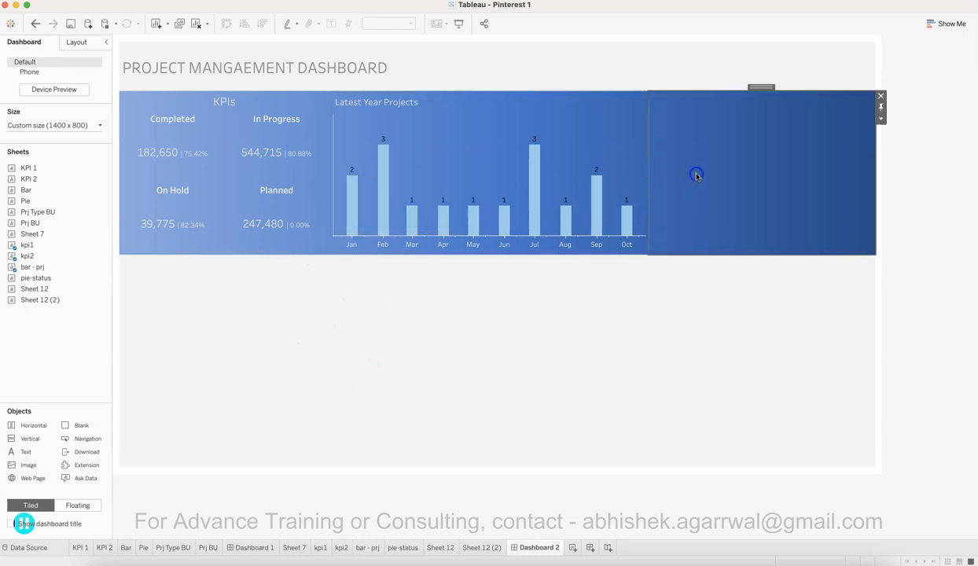
pyautogui.moveTo(28, 289)
pyautogui.moveTo(32, 278); pyautogui.dragTo(596, 170)
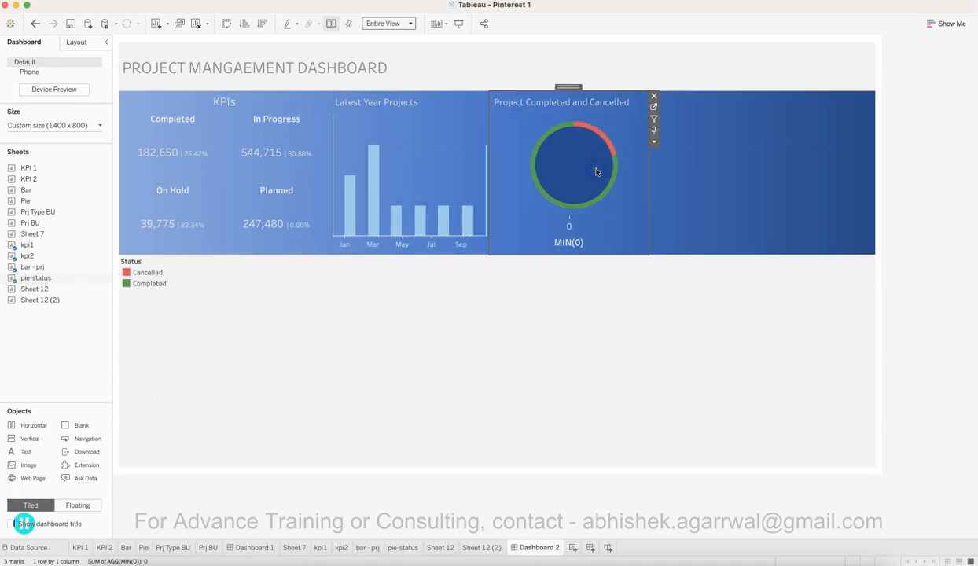
pyautogui.click(769, 149)
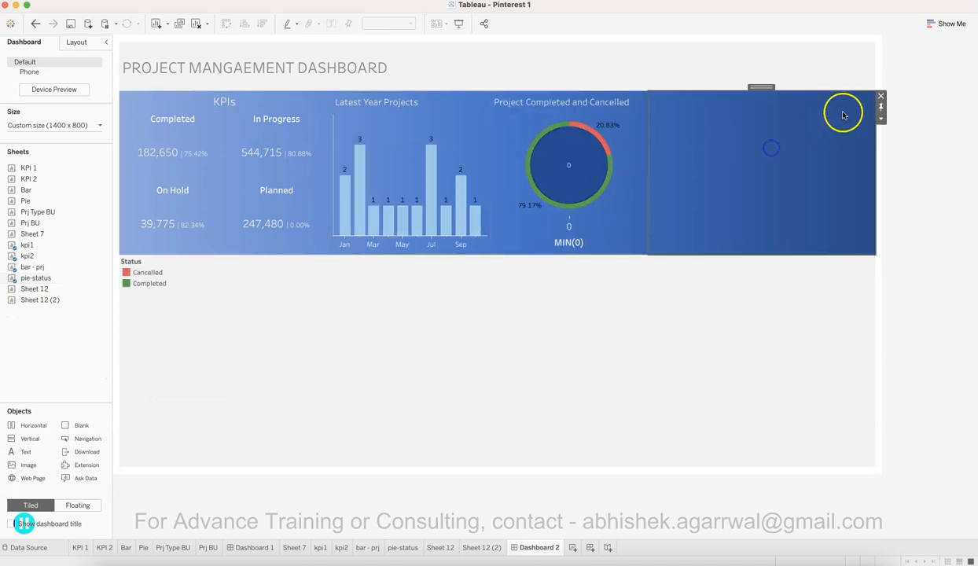
pyautogui.click(880, 97)
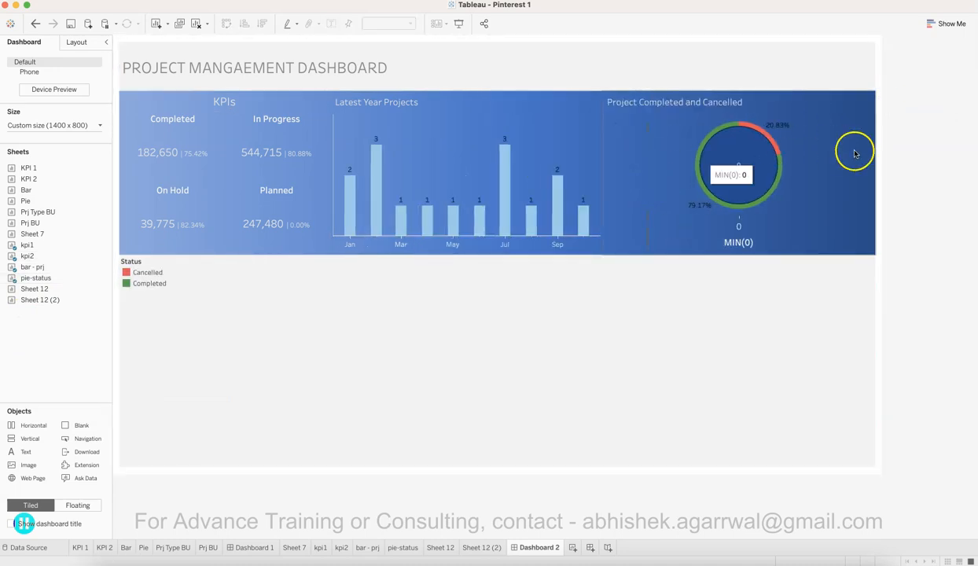
# Step: Resize the gradient band's columns to give about a third to the KPIs, the widest share to the bar chart and the rest to the donut
pyautogui.click(689, 168)
pyautogui.moveTo(603, 177); pyautogui.dragTo(648, 177)
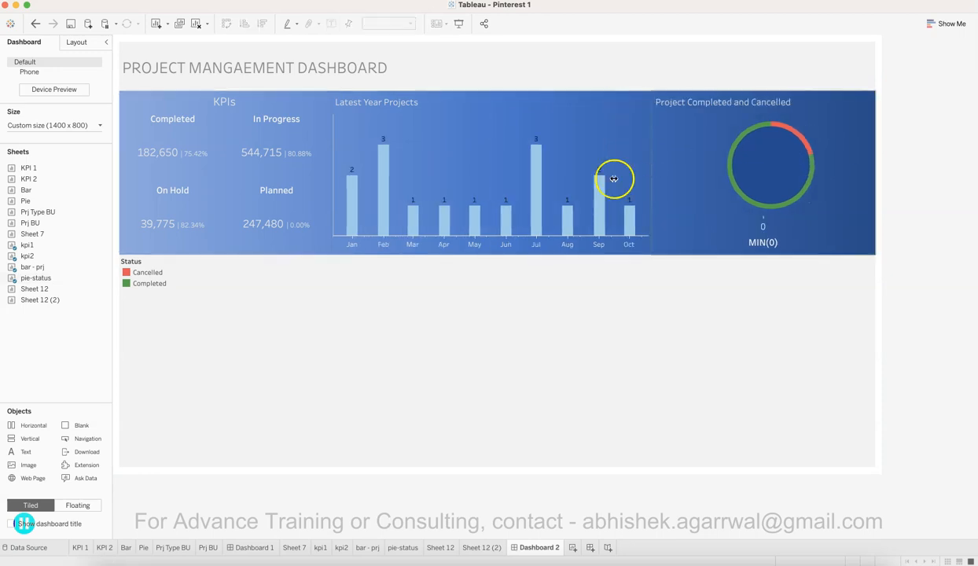
pyautogui.moveTo(331, 179); pyautogui.dragTo(367, 180)
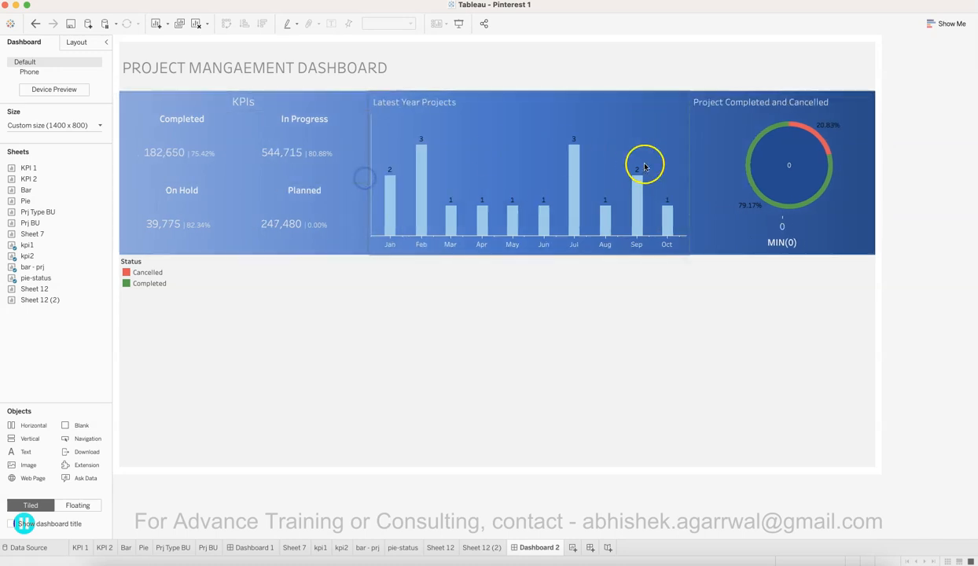
pyautogui.moveTo(688, 166); pyautogui.dragTo(677, 165)
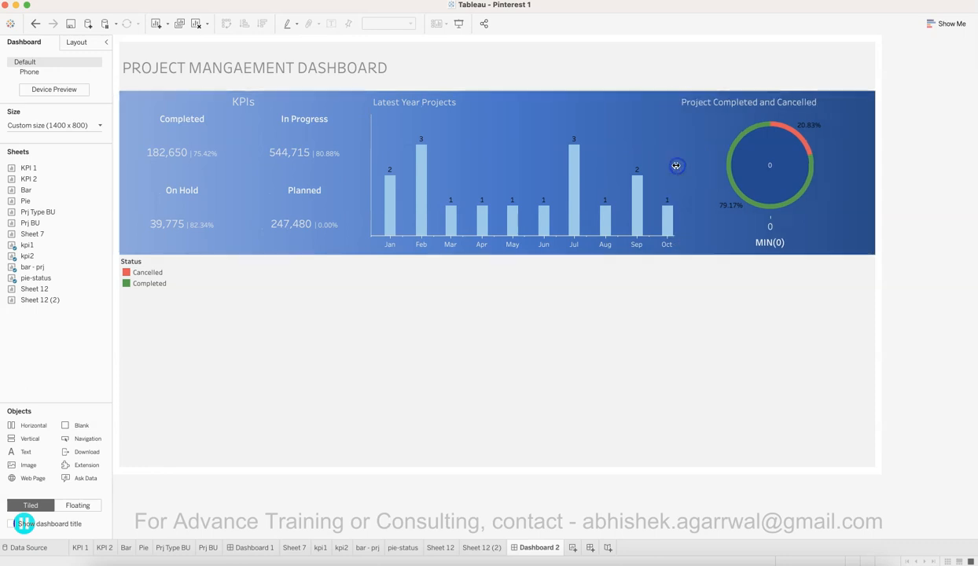
pyautogui.click(839, 132)
pyautogui.click(614, 136)
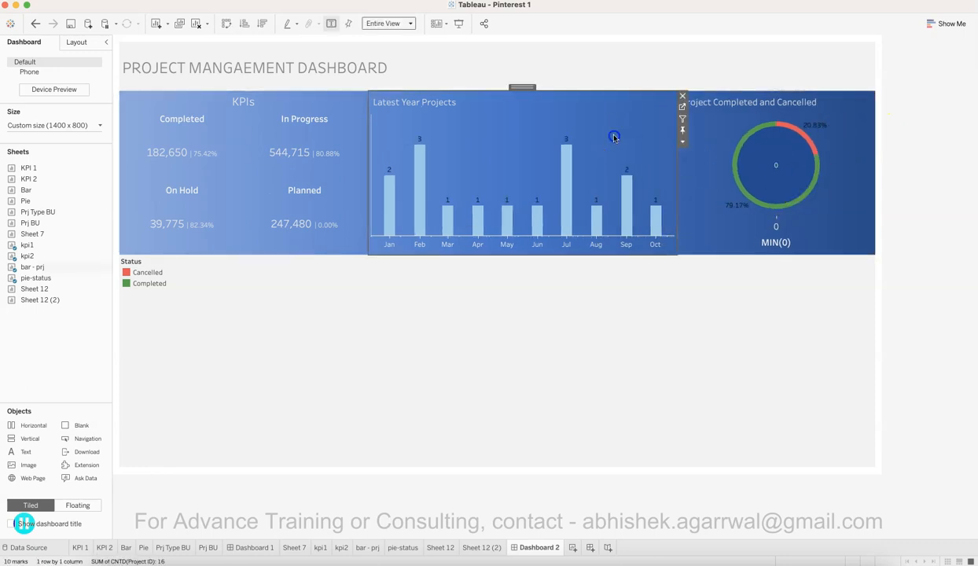
pyautogui.click(353, 138)
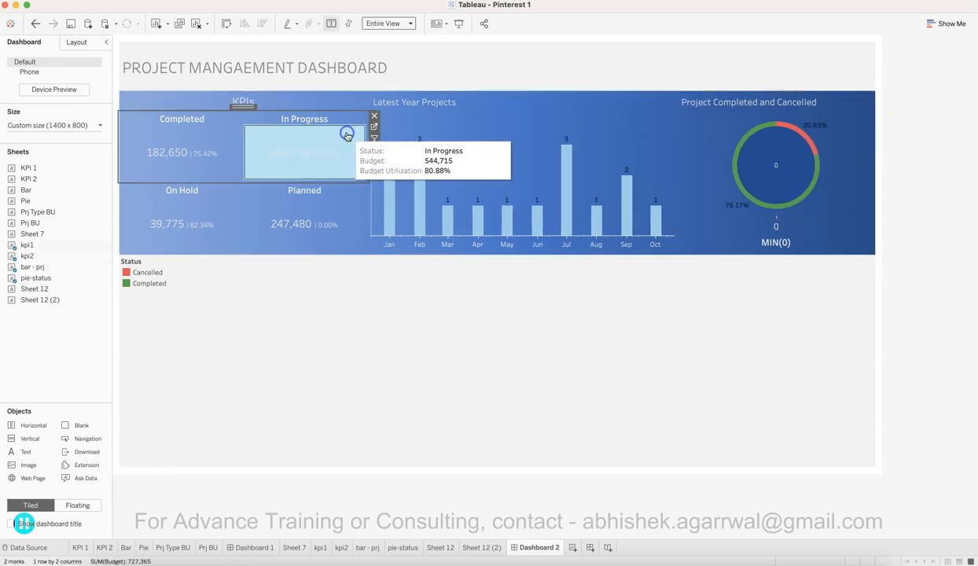
# Step: Place a horizontal container below the Status legend and remove the legend from the dashboard
pyautogui.click(189, 300)
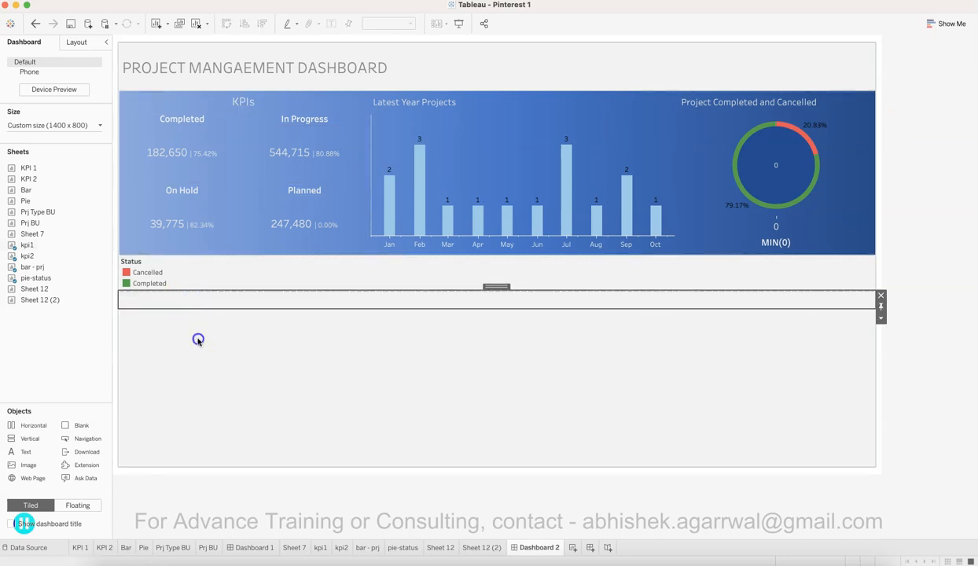
pyautogui.click(199, 331)
pyautogui.click(191, 300)
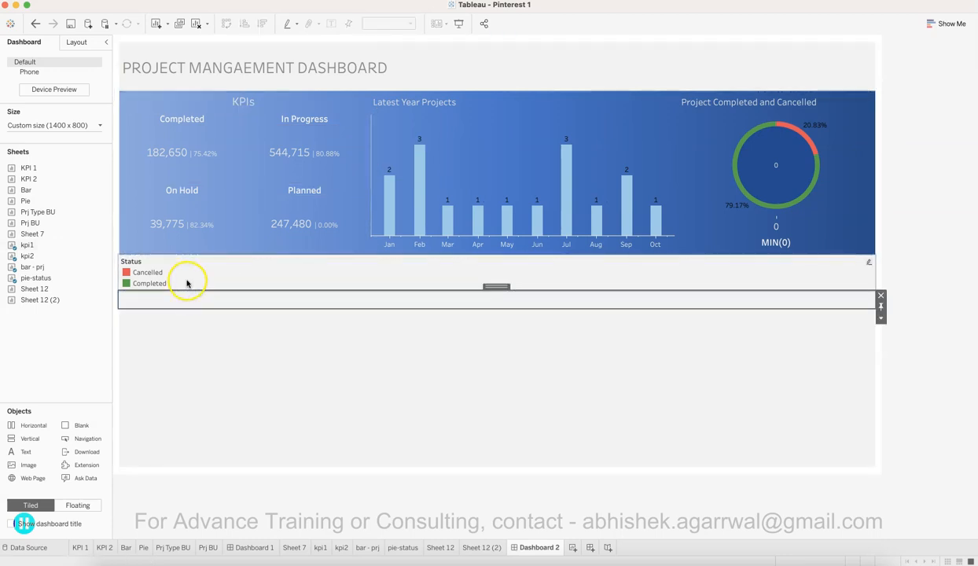
pyautogui.click(187, 281)
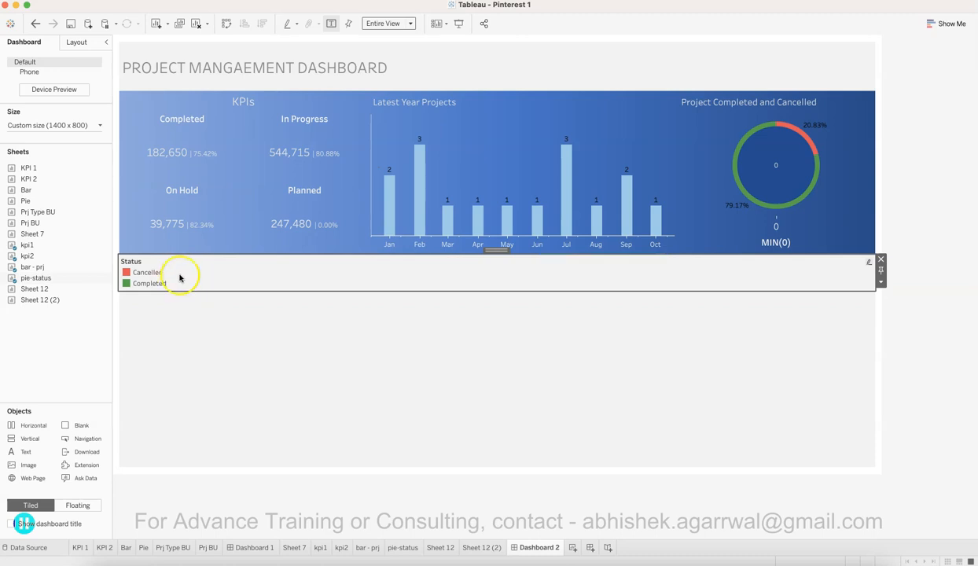
pyautogui.moveTo(36, 425); pyautogui.dragTo(198, 291)
pyautogui.click(334, 385)
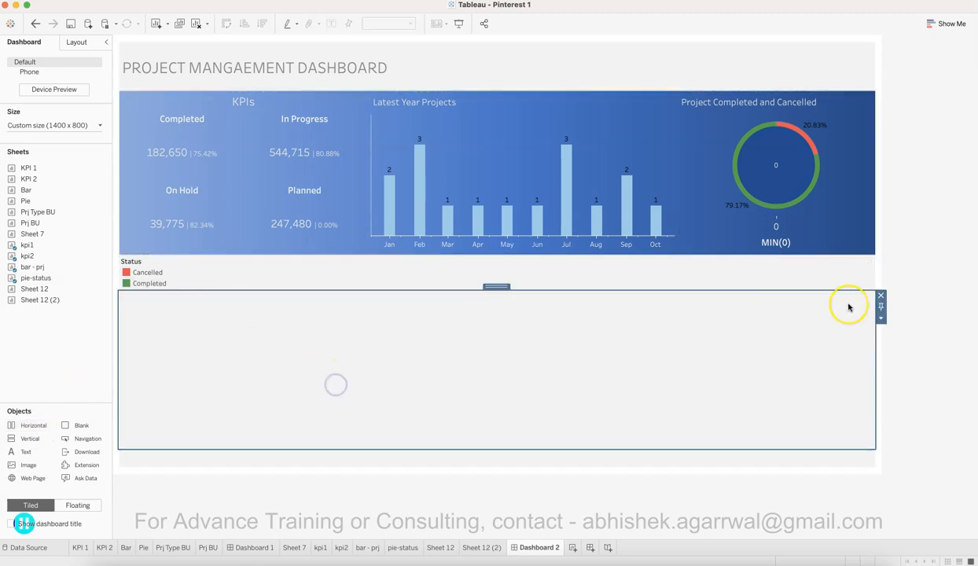
pyautogui.click(852, 271)
pyautogui.click(881, 261)
pyautogui.click(763, 362)
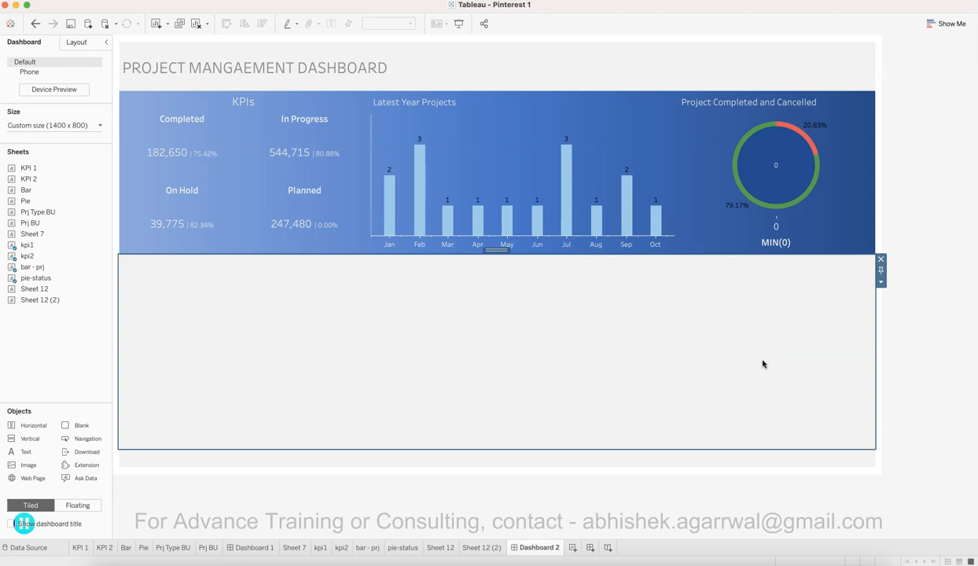
# Step: Hide the MIN(0) axis header below the donut chart on the dashboard
pyautogui.click(776, 250)
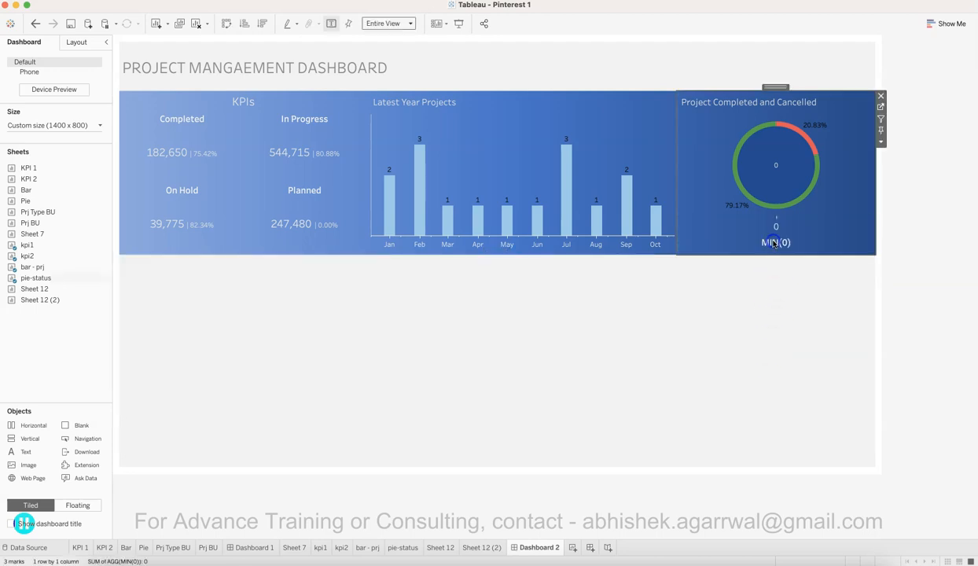
pyautogui.rightClick(774, 244)
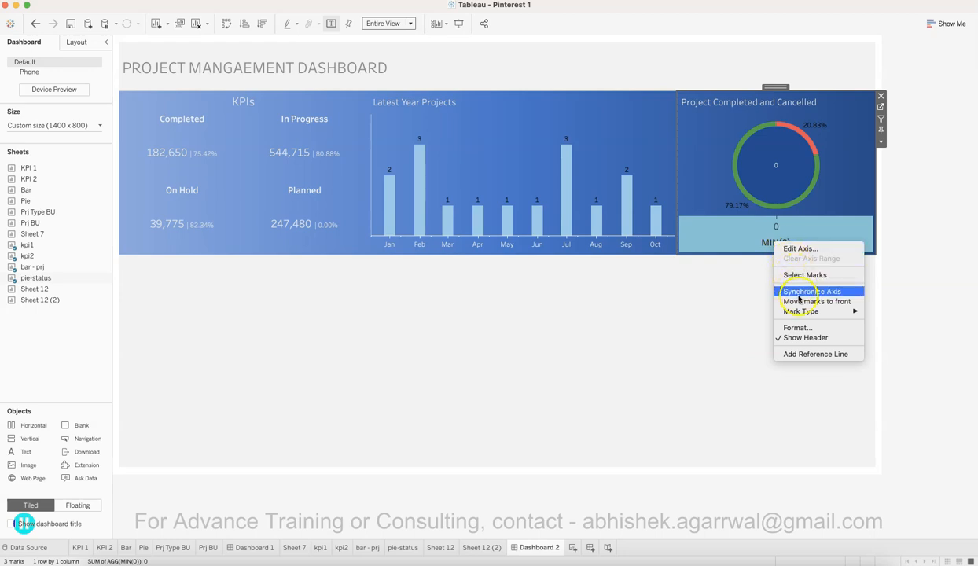
pyautogui.click(807, 338)
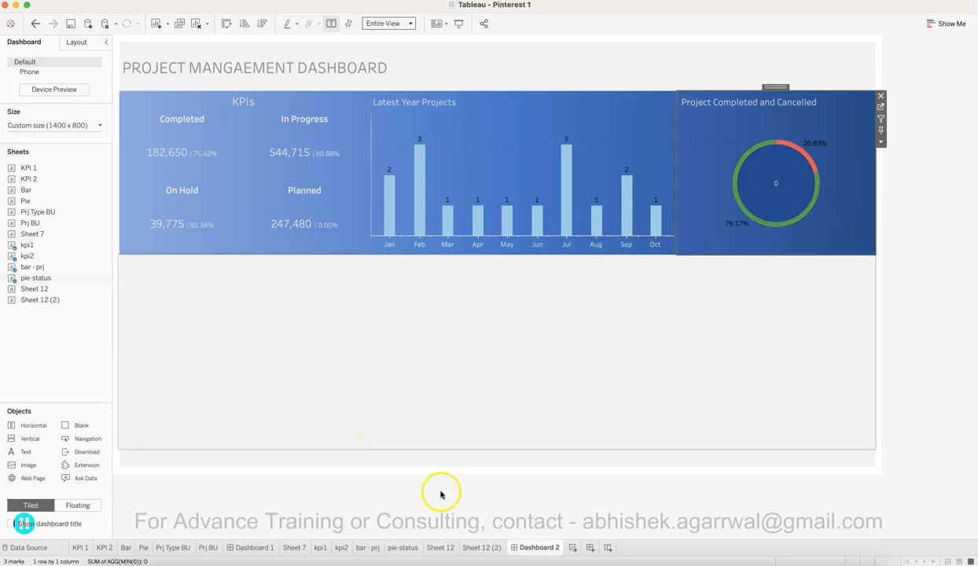
# Step: In the pie-status sheet, make the outer ring's percentage labels white
pyautogui.click(402, 551)
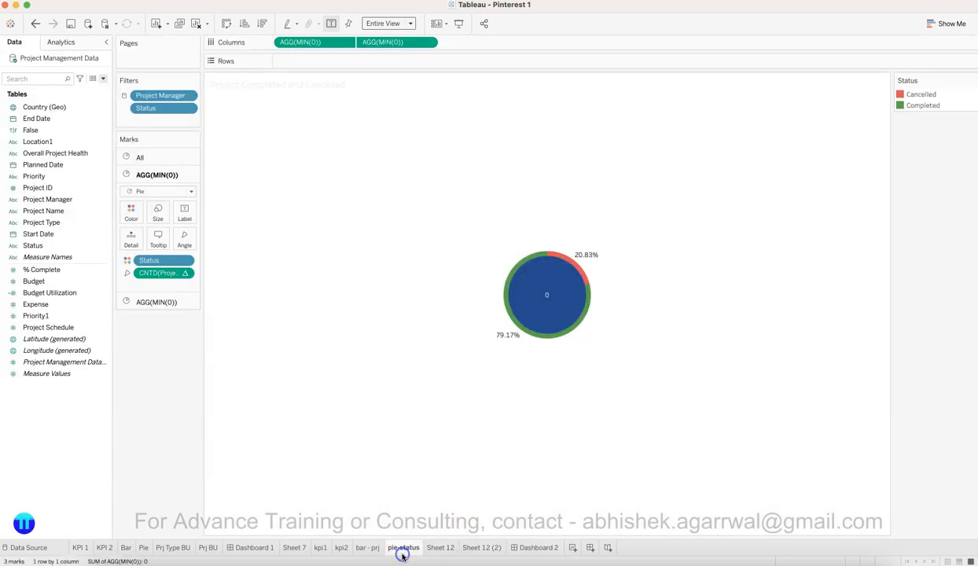
pyautogui.click(184, 212)
pyautogui.click(244, 288)
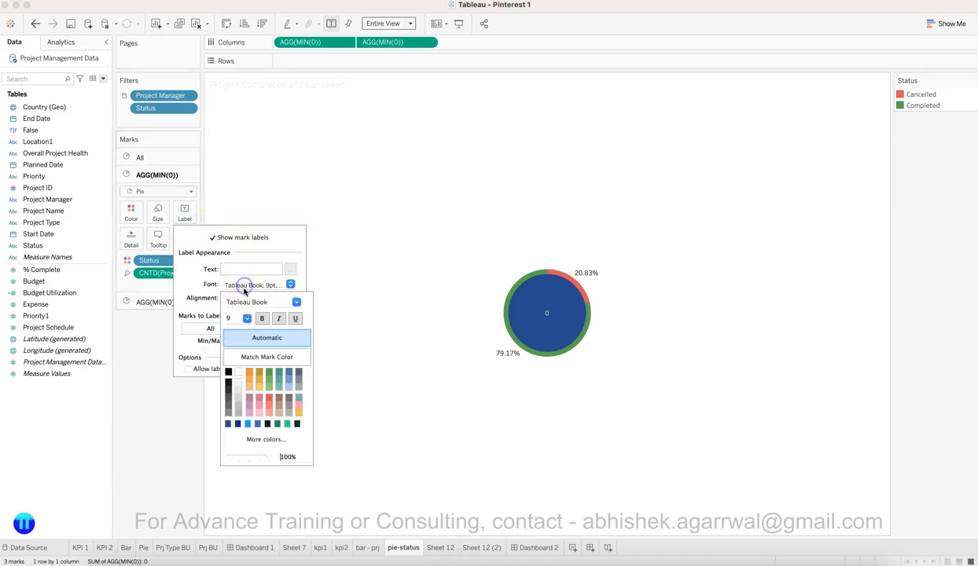
pyautogui.click(166, 379)
# Step: Turn off the mark labels of the donut's inner circle and return to Dashboard 2
pyautogui.click(161, 302)
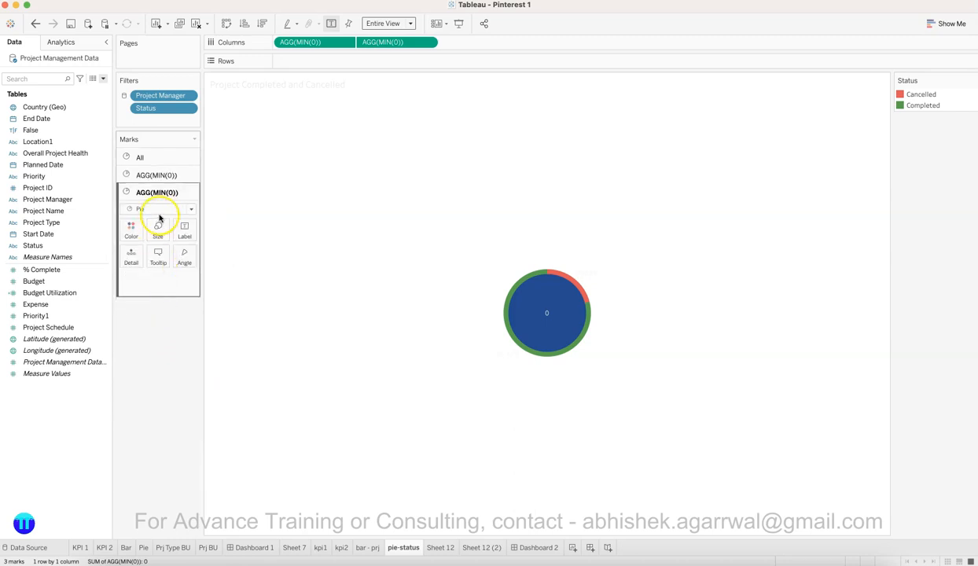
pyautogui.click(181, 230)
pyautogui.click(214, 255)
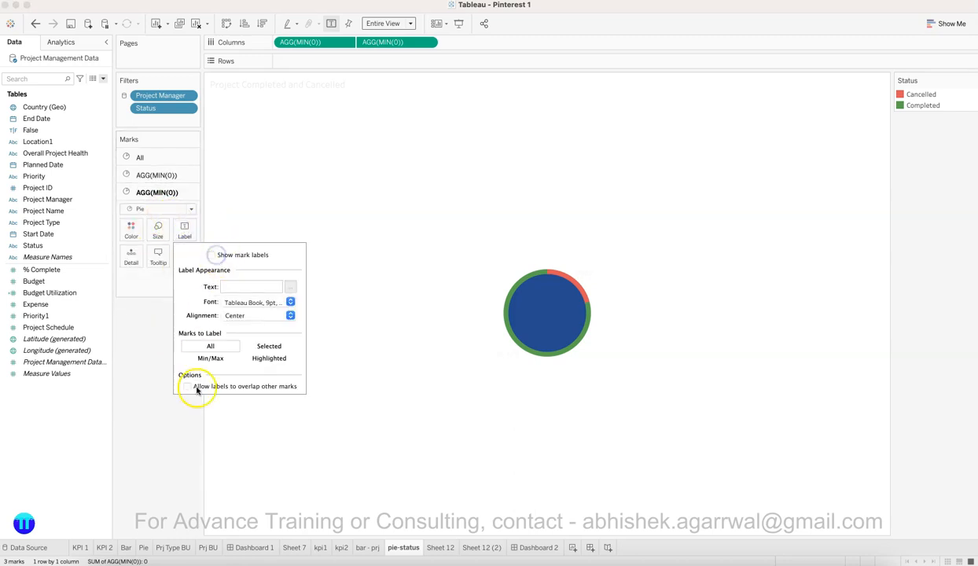
pyautogui.click(195, 447)
pyautogui.click(540, 547)
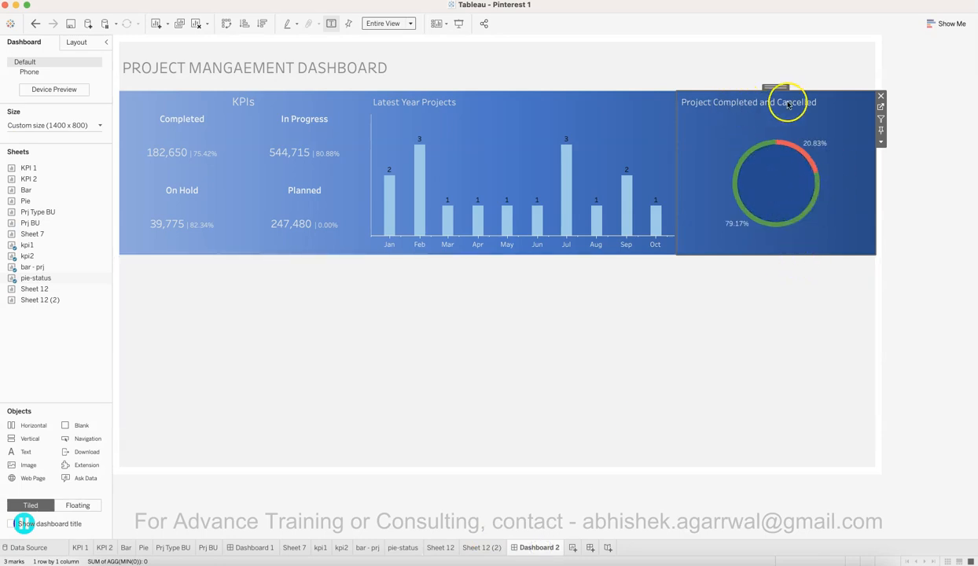
pyautogui.click(934, 326)
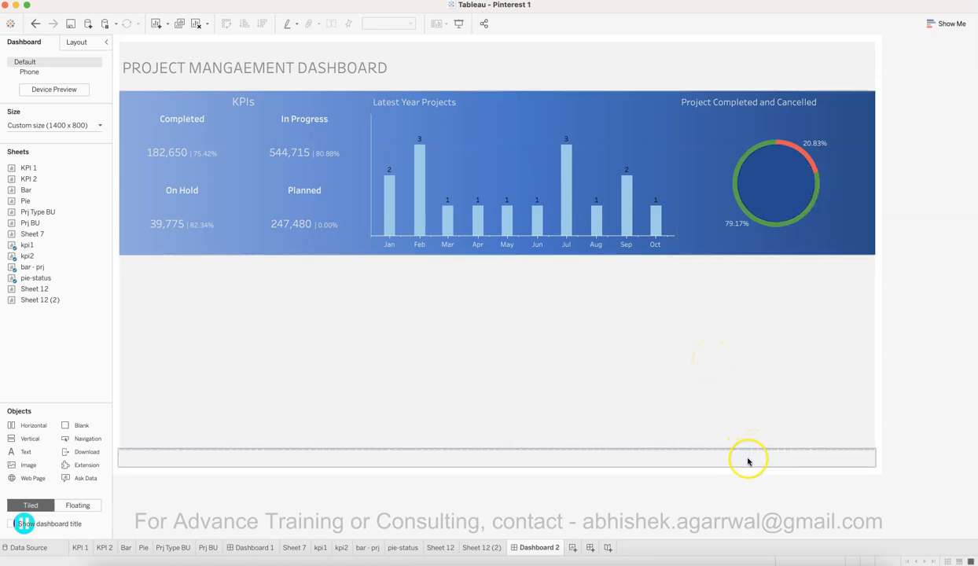
# Step: Place Sheet 12 in the empty container below the gradient band and Sheet 12 (2) beside it
pyautogui.moveTo(29, 291)
pyautogui.moveTo(28, 291); pyautogui.dragTo(174, 314)
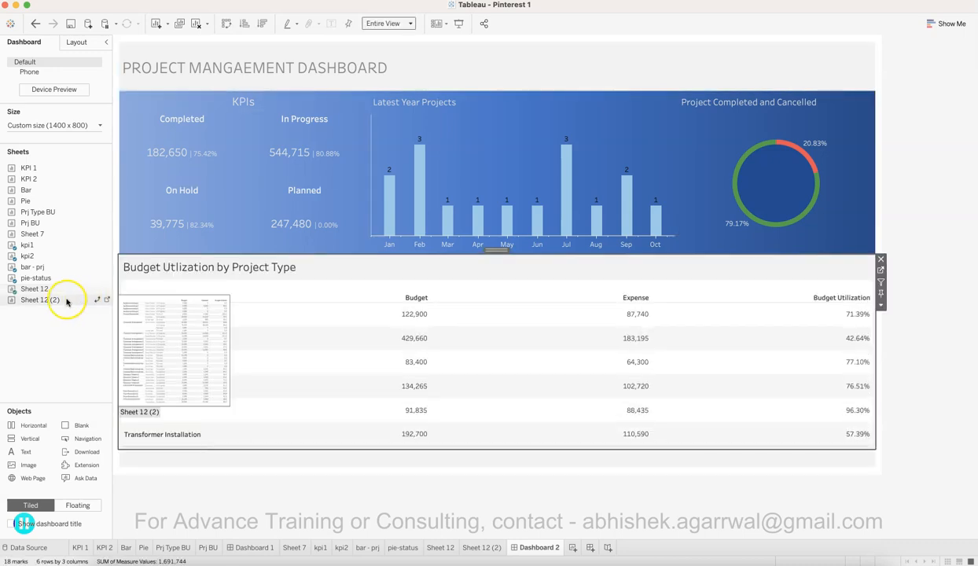
pyautogui.moveTo(710, 317); pyautogui.dragTo(718, 354)
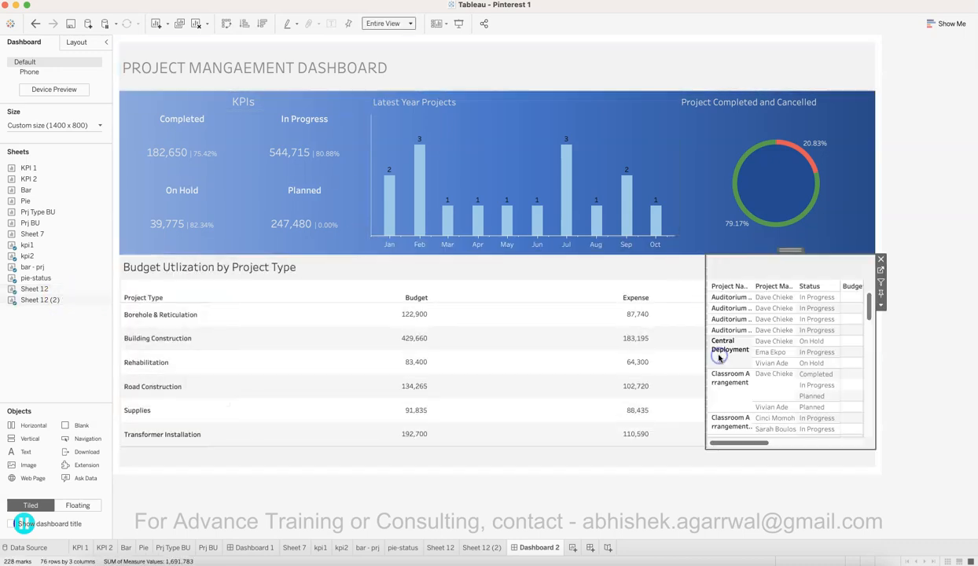
# Step: Remove the empty strip below the two tables and narrow the Project Type table to line up with the KPI section
pyautogui.click(475, 462)
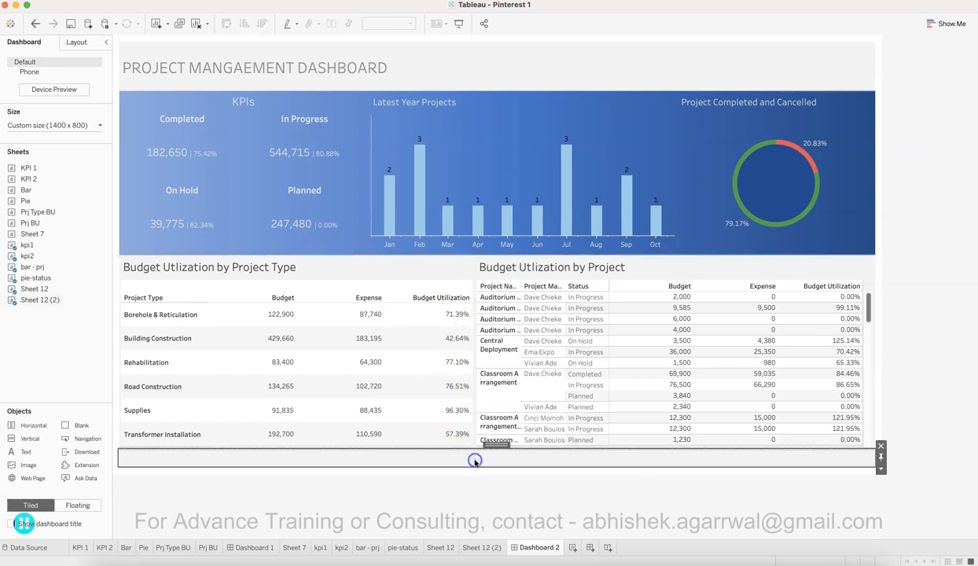
pyautogui.click(881, 446)
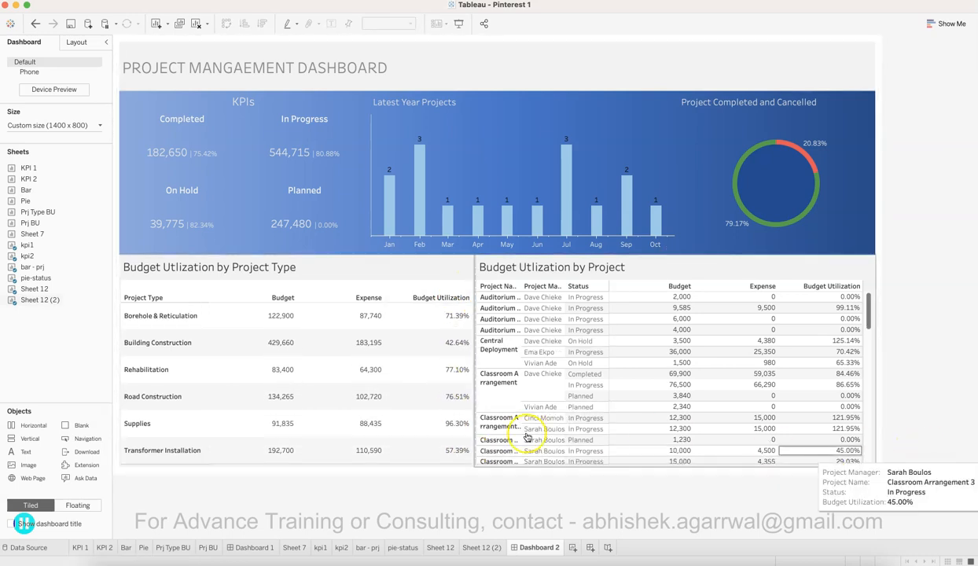
pyautogui.moveTo(474, 337); pyautogui.dragTo(368, 335)
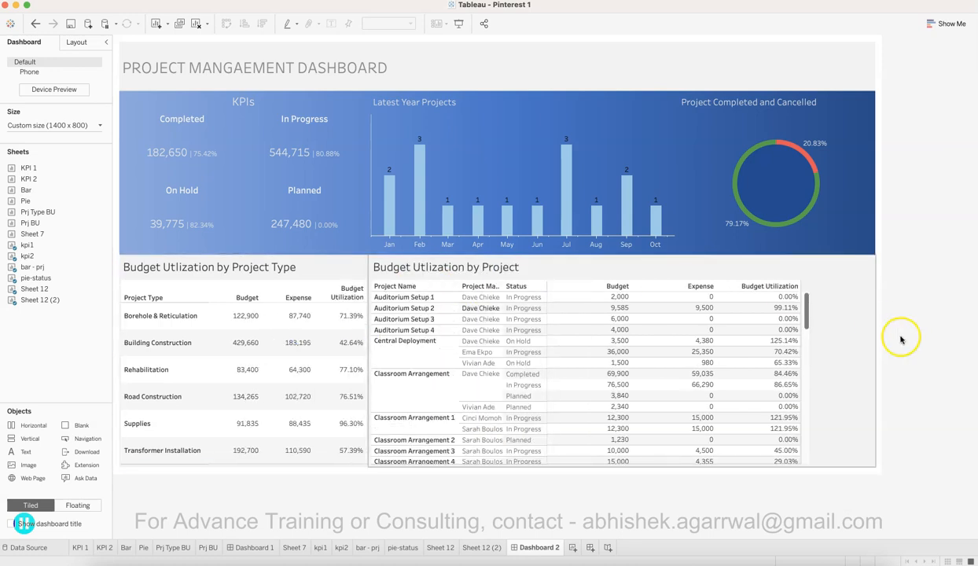
# Step: Widen the Project Name, Project Manager and Status columns of the Budget Utlization by Project table until it fills its space
pyautogui.click(841, 344)
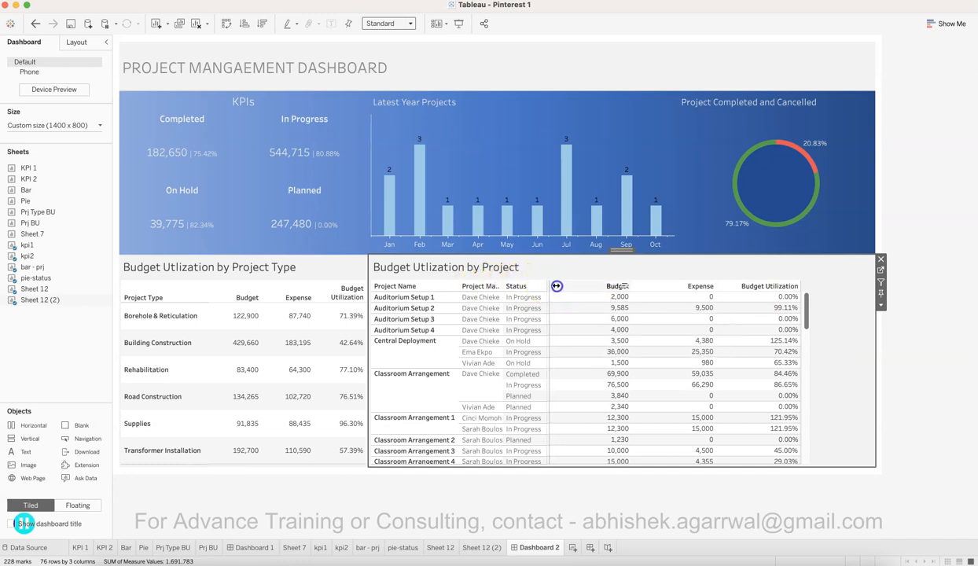
pyautogui.moveTo(561, 286); pyautogui.dragTo(574, 286)
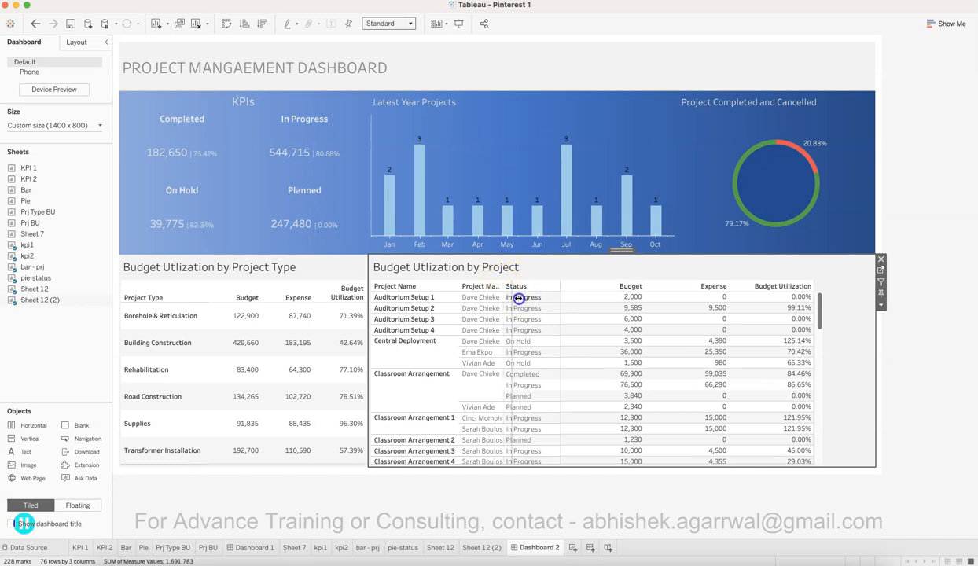
pyautogui.moveTo(502, 299); pyautogui.dragTo(520, 298)
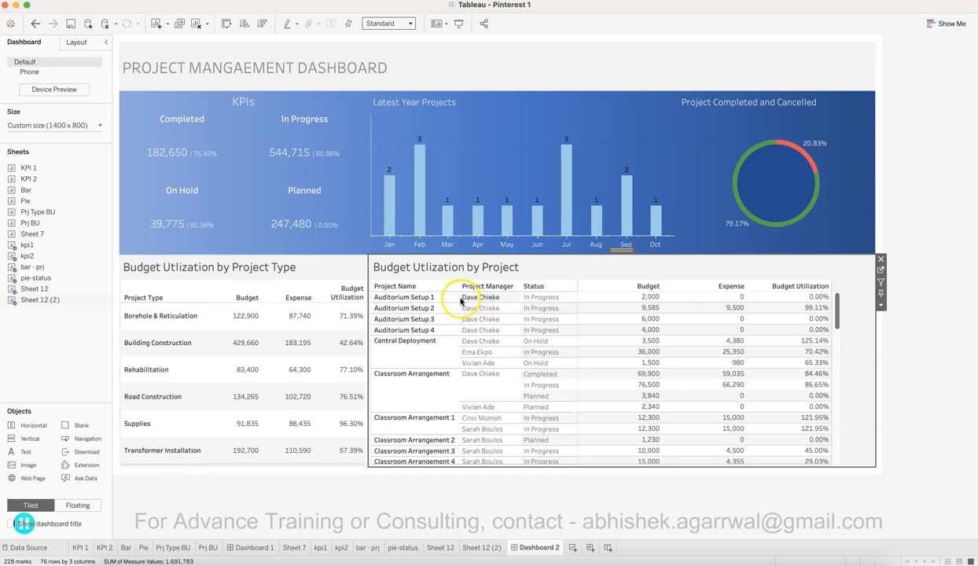
pyautogui.moveTo(459, 297); pyautogui.dragTo(472, 298)
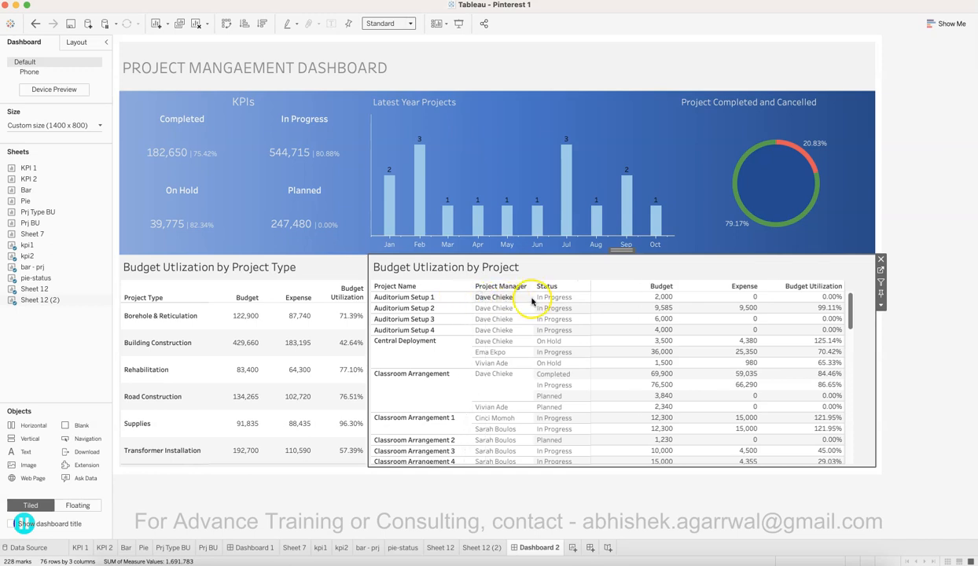
pyautogui.moveTo(533, 297); pyautogui.dragTo(538, 298)
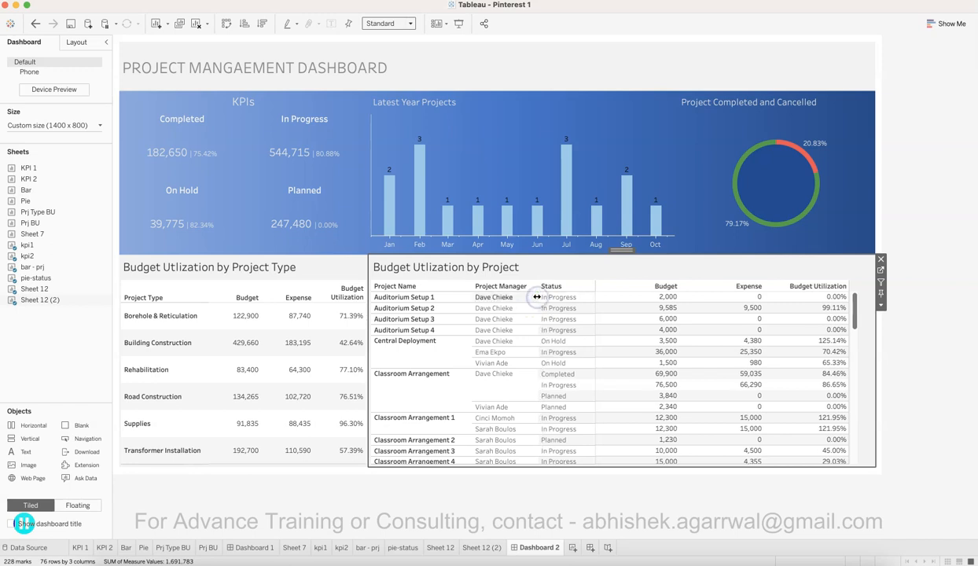
pyautogui.moveTo(595, 301)
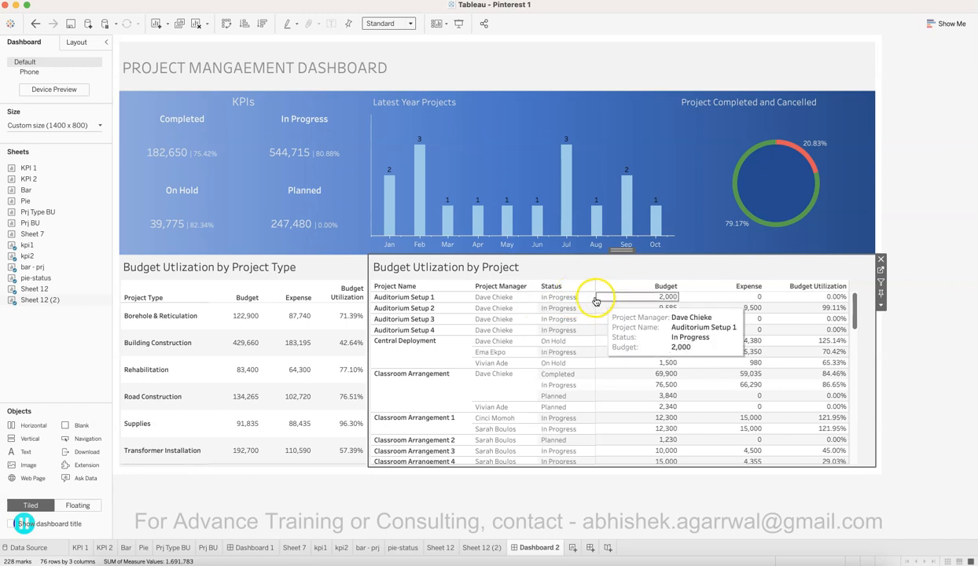
pyautogui.moveTo(593, 308); pyautogui.dragTo(600, 308)
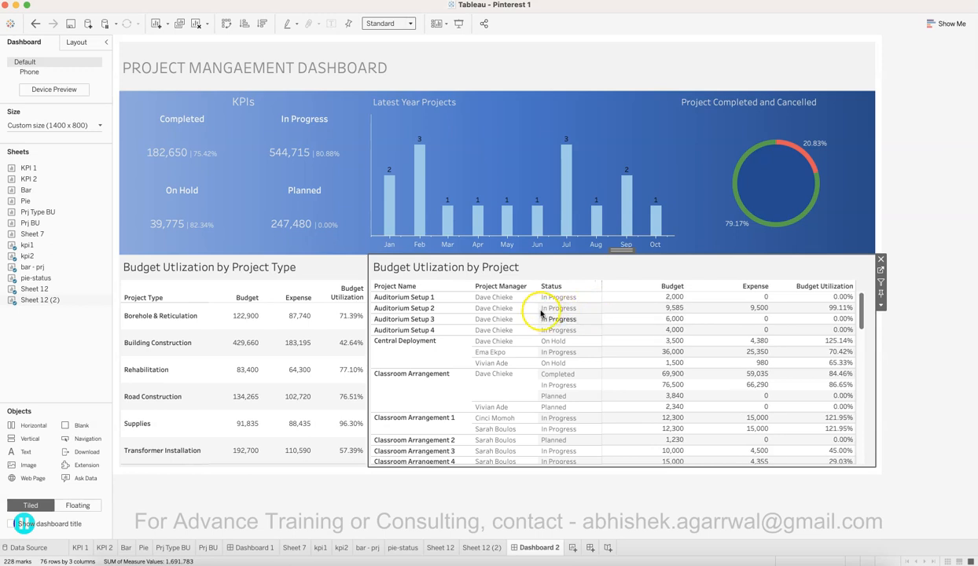
pyautogui.moveTo(538, 309); pyautogui.dragTo(542, 310)
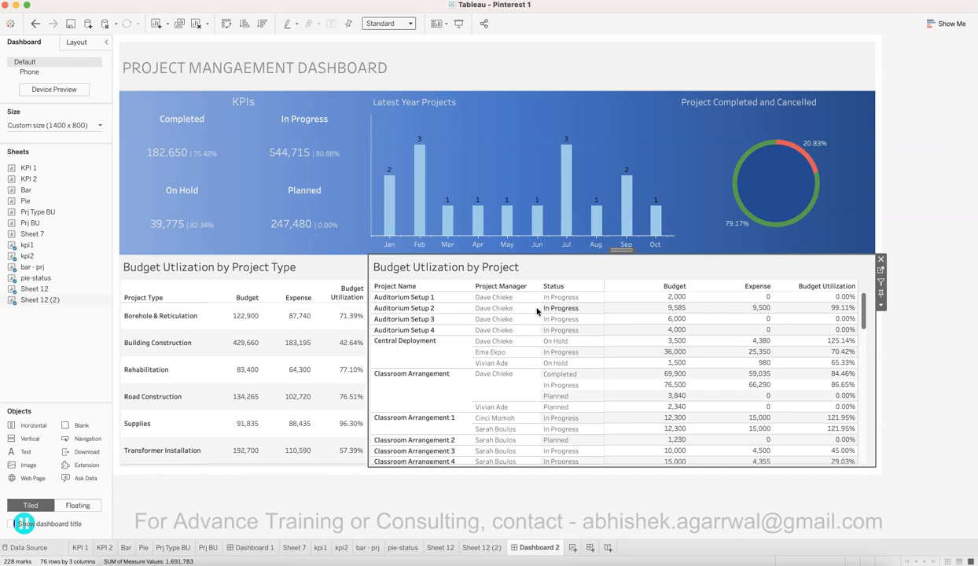
pyautogui.moveTo(539, 308); pyautogui.dragTo(543, 309)
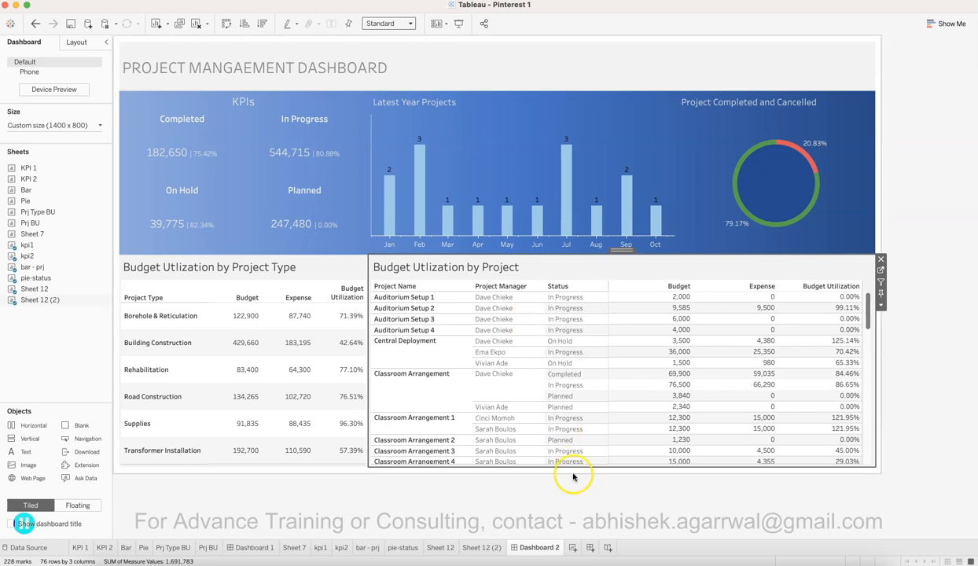
pyautogui.click(643, 507)
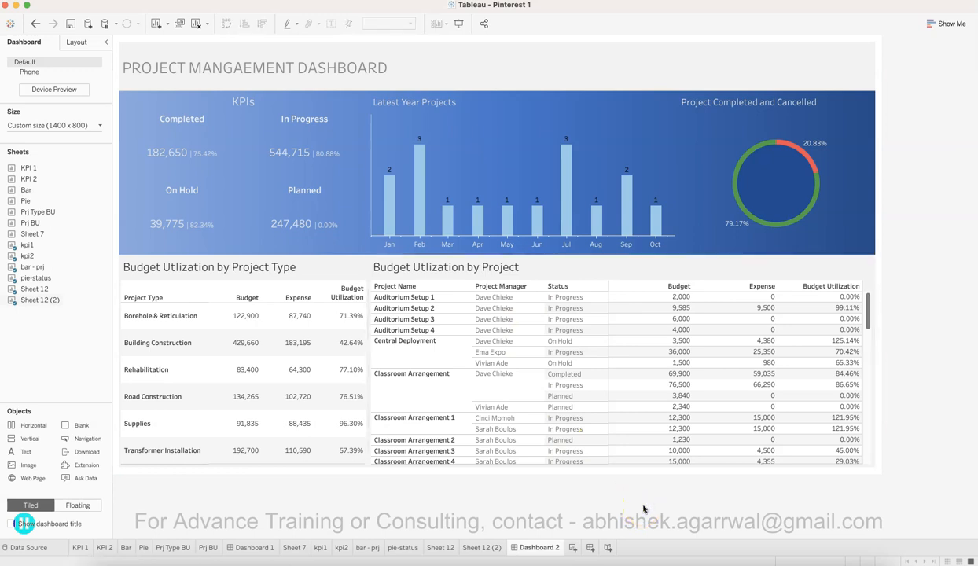
# Step: Set the Budget Utlization by Project Type title to size 14 in a lighter grey
pyautogui.doubleClick(286, 270)
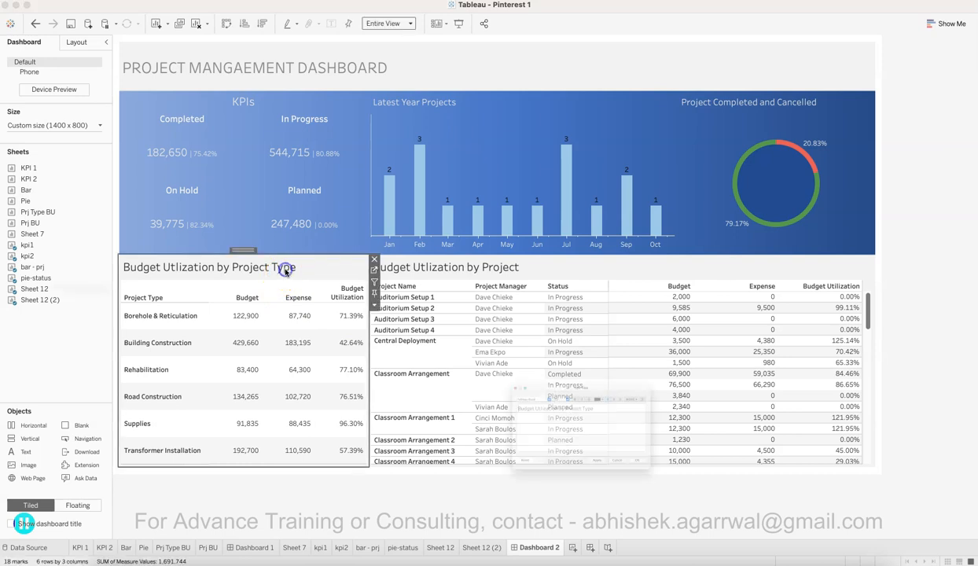
pyautogui.press('super+a')
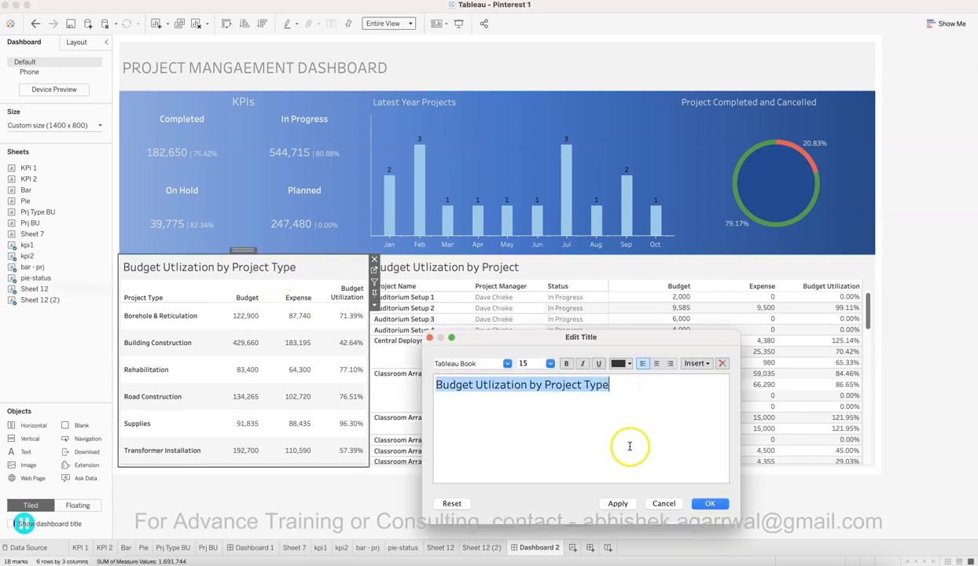
pyautogui.click(550, 363)
pyautogui.click(535, 417)
pyautogui.click(622, 363)
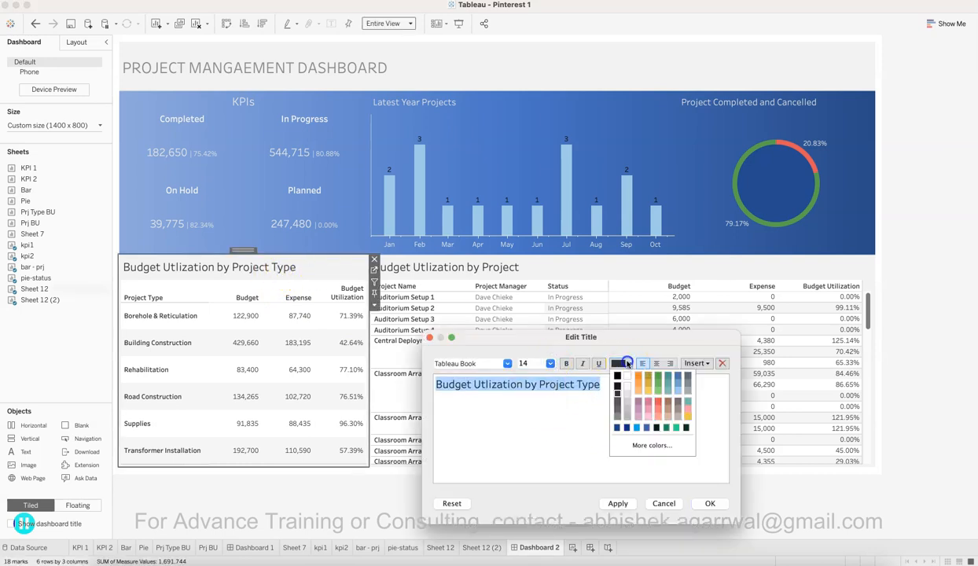
pyautogui.click(618, 398)
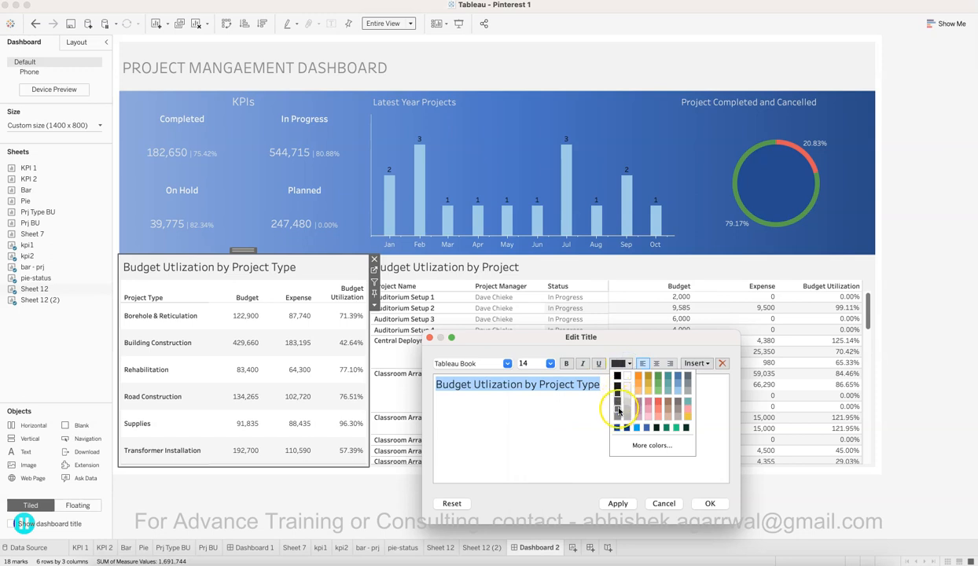
pyautogui.click(711, 504)
# Step: Set the Budget Utlization by Project title to size 14 and give it the same lighter grey
pyautogui.doubleClick(465, 267)
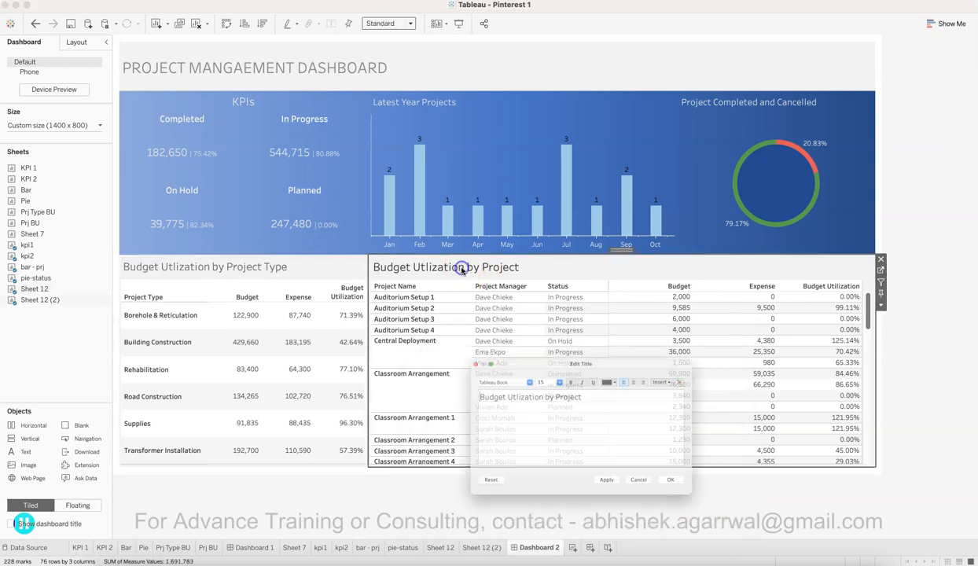
pyautogui.click(550, 364)
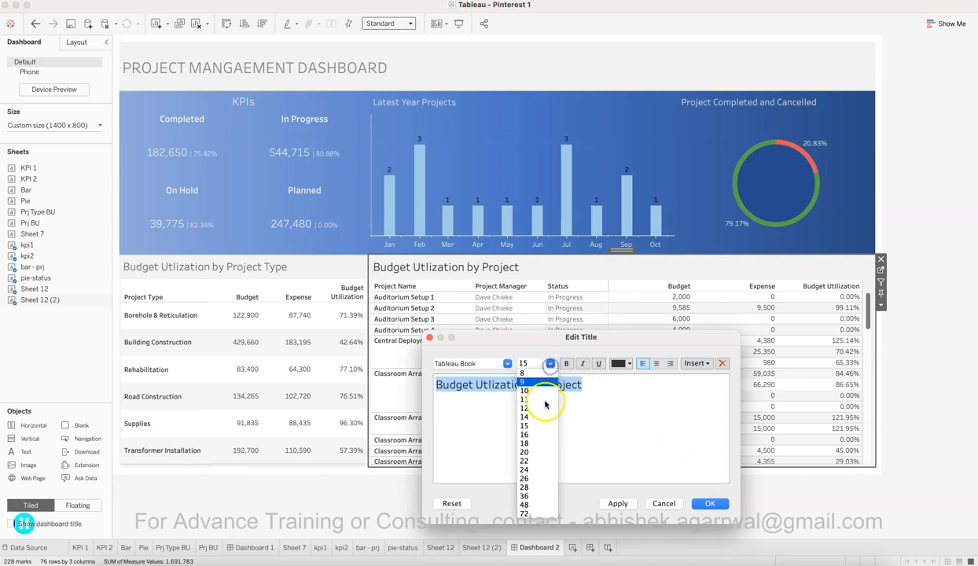
pyautogui.click(536, 410)
pyautogui.click(622, 368)
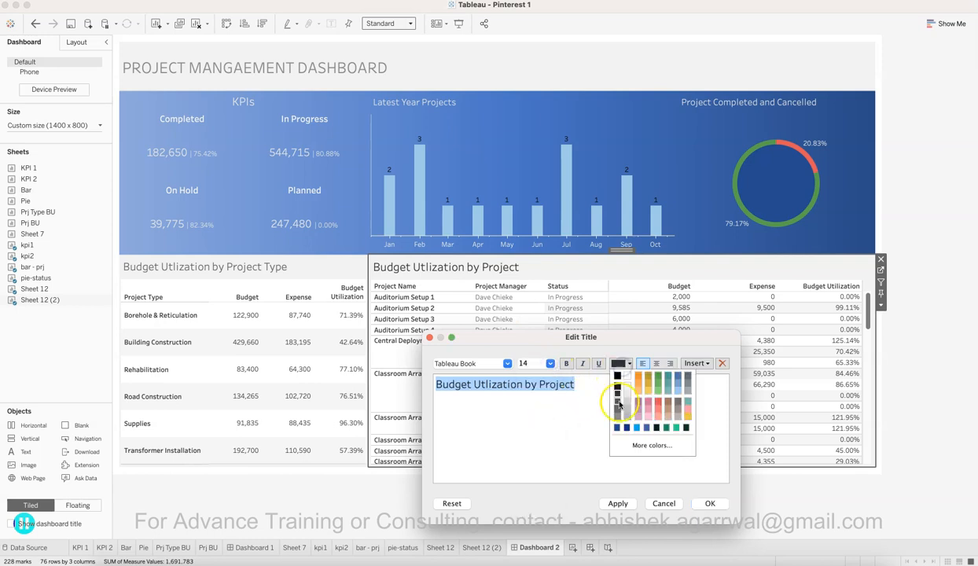
pyautogui.click(619, 404)
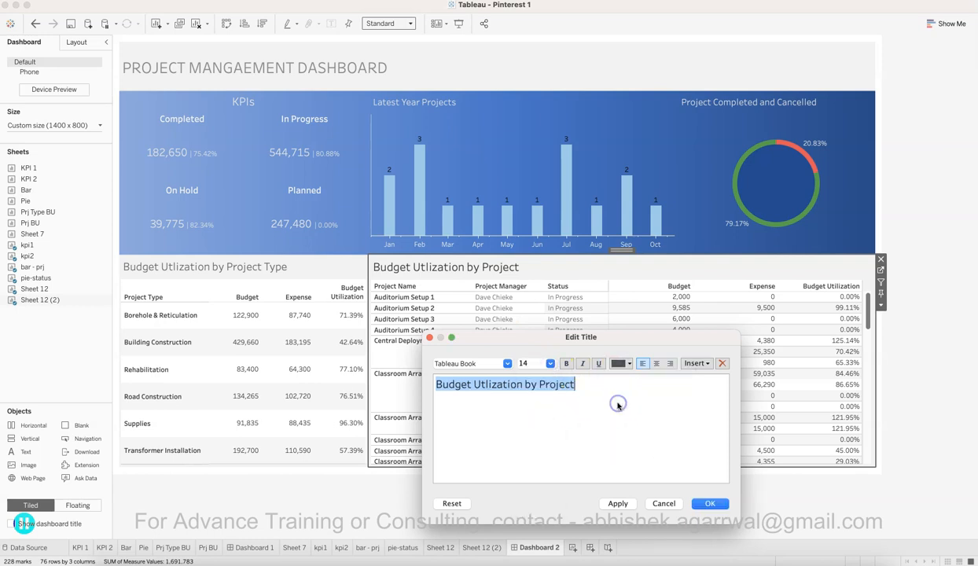
pyautogui.click(704, 503)
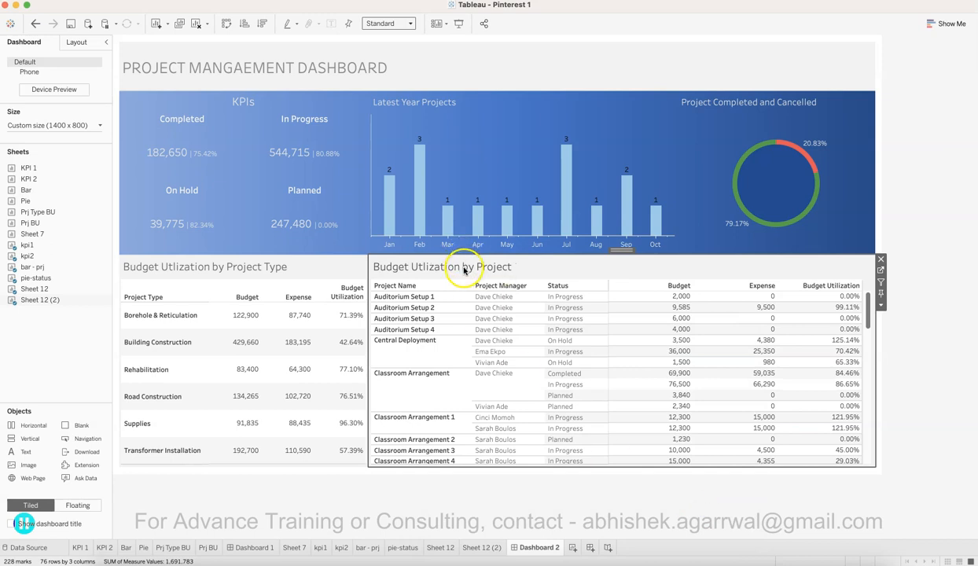
pyautogui.doubleClick(456, 266)
pyautogui.click(617, 366)
pyautogui.click(618, 404)
pyautogui.click(710, 504)
# Step: Examine Dashboard 1 as a reference layout, then return to Dashboard 2
pyautogui.click(249, 548)
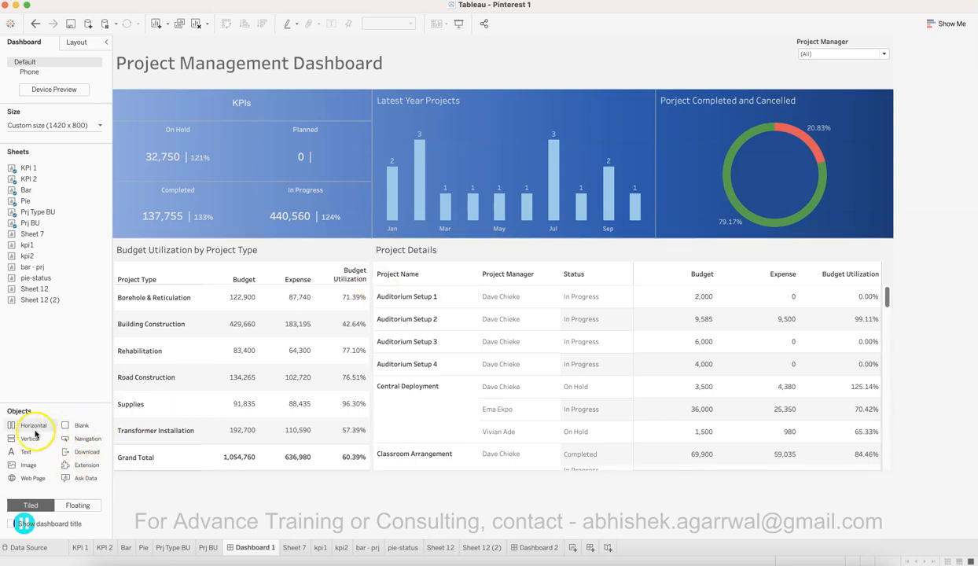
pyautogui.click(535, 549)
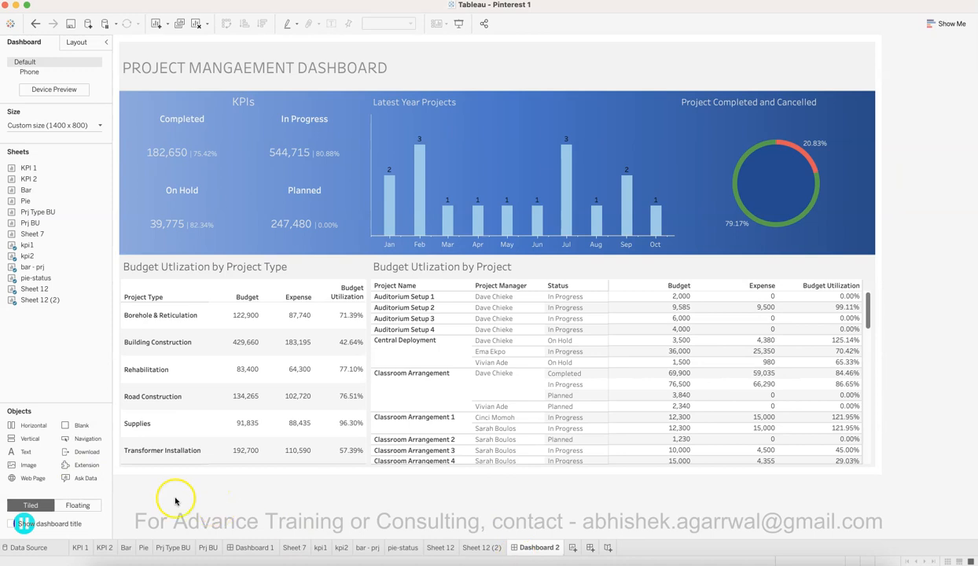
# Step: Insert a blank object between the KPIs and Latest Year Projects with 0 outer padding and a mid-grey background
pyautogui.moveTo(270, 179); pyautogui.dragTo(393, 146)
pyautogui.click(397, 152)
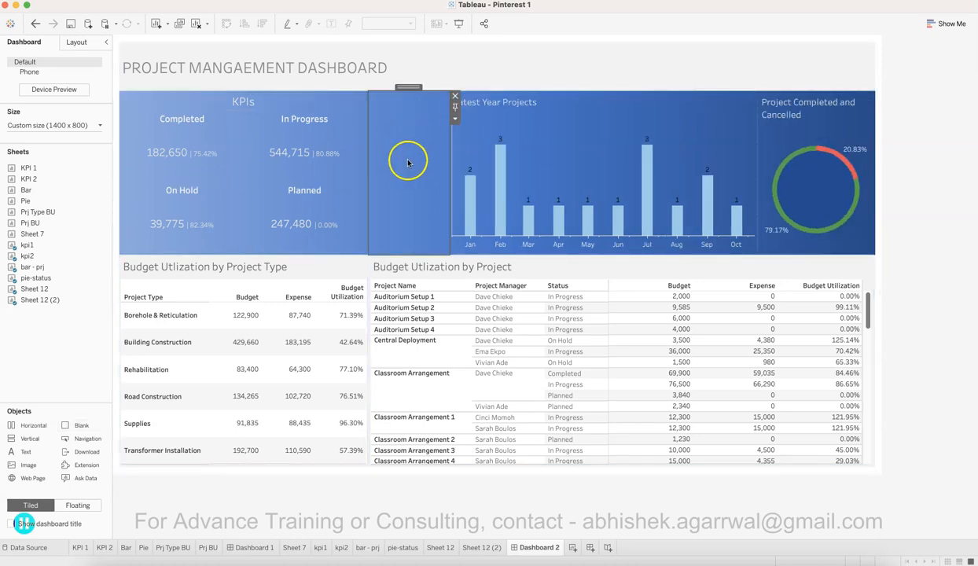
pyautogui.click(76, 44)
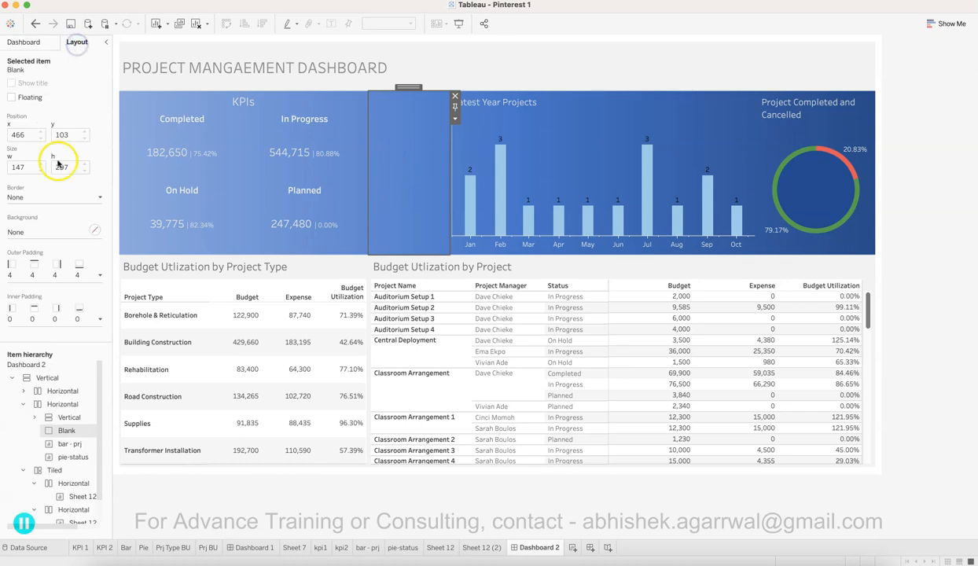
pyautogui.click(100, 276)
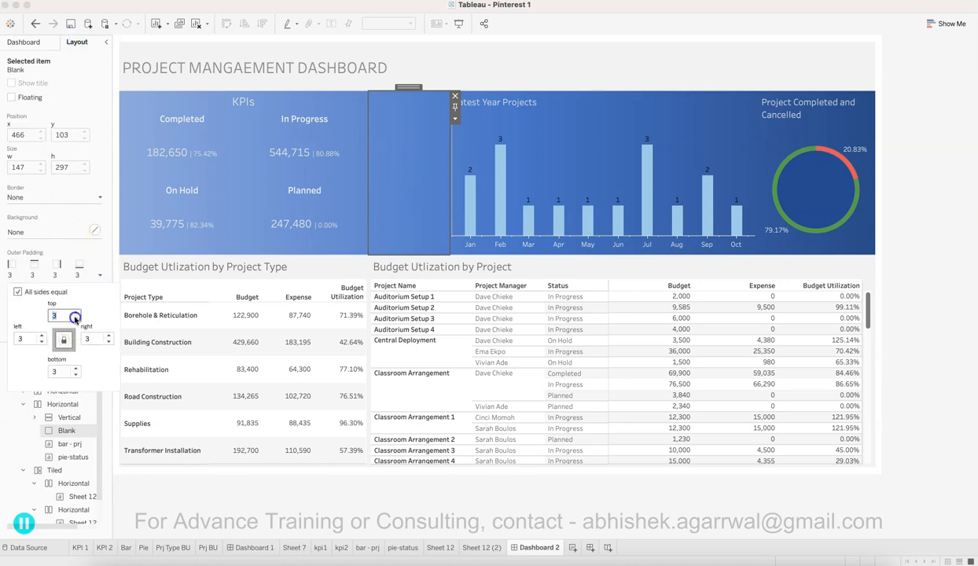
pyautogui.click(96, 231)
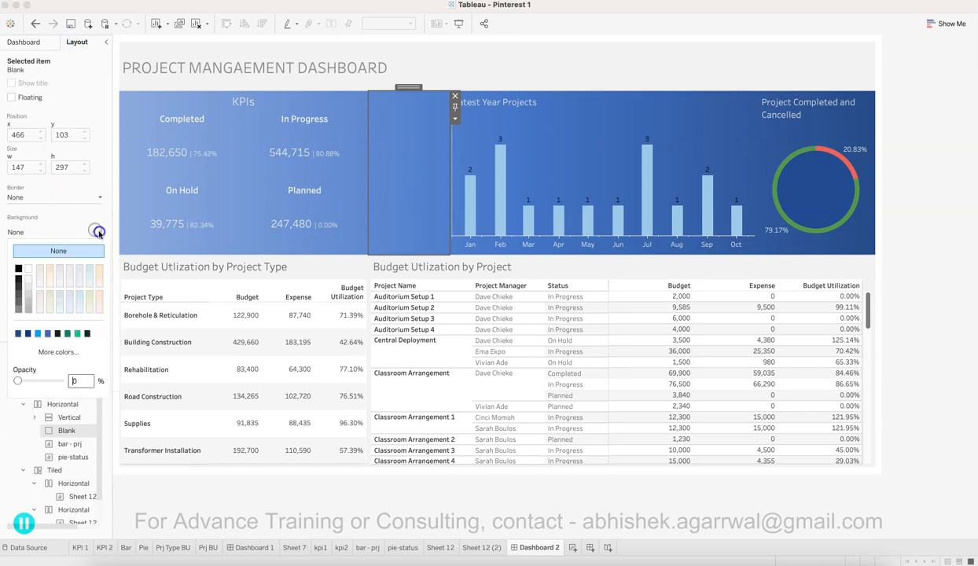
pyautogui.click(28, 286)
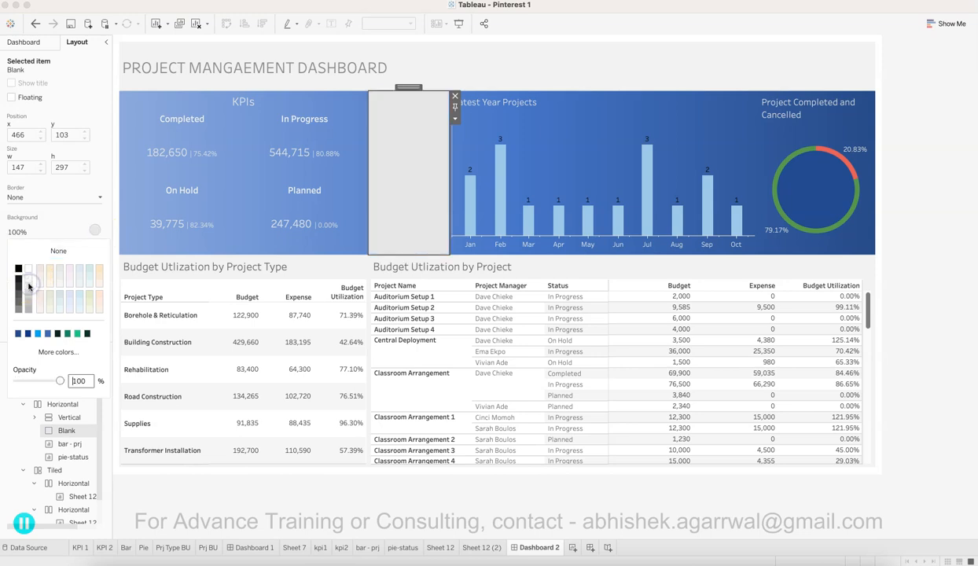
pyautogui.click(27, 310)
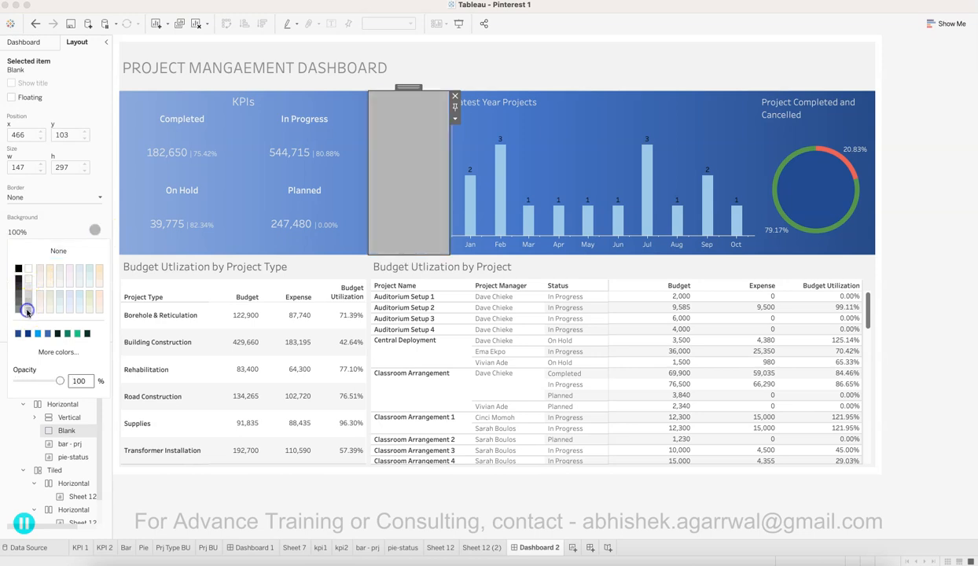
# Step: Set the grey blank's width to 2 pixels, making a thin vertical divider beside the KPIs
pyautogui.click(456, 118)
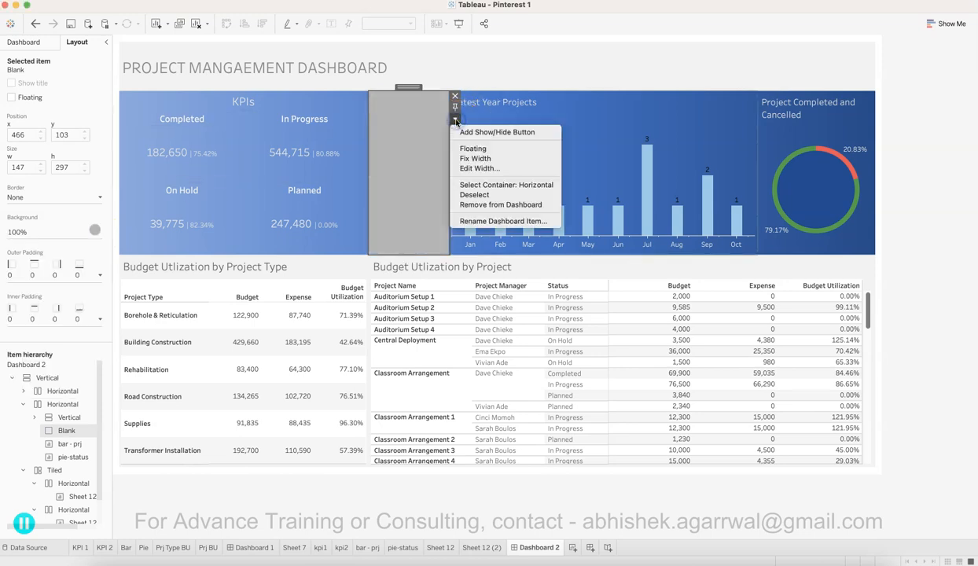
pyautogui.click(479, 168)
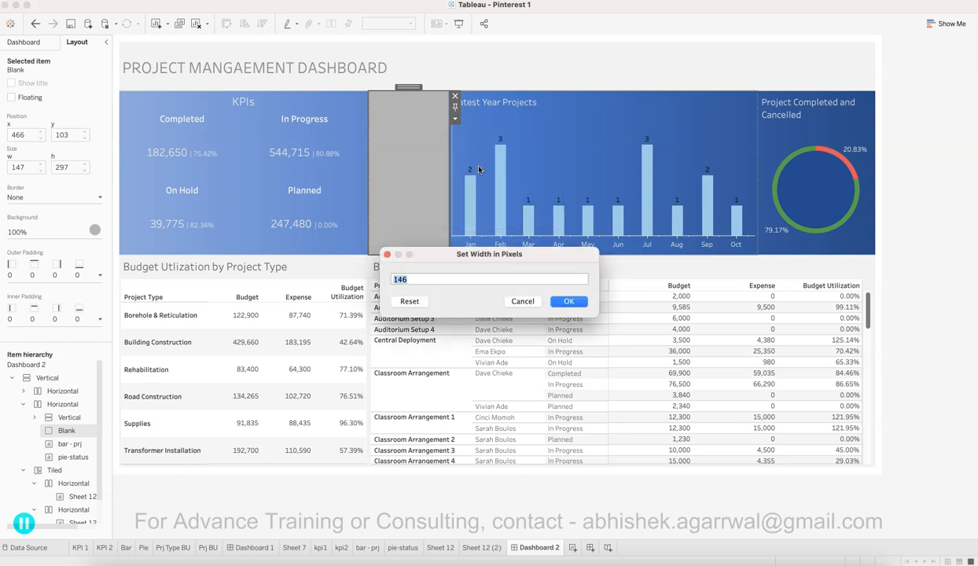
pyautogui.click(570, 302)
pyautogui.click(905, 264)
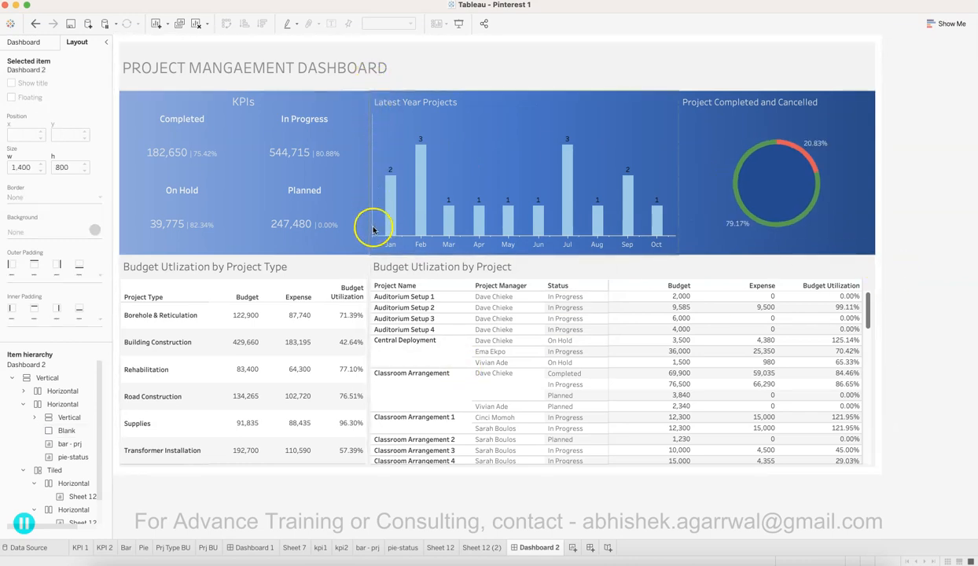
# Step: Insert a blank object beneath the KPIs heading with 1 pixel outer padding and the same mid-grey background
pyautogui.click(27, 45)
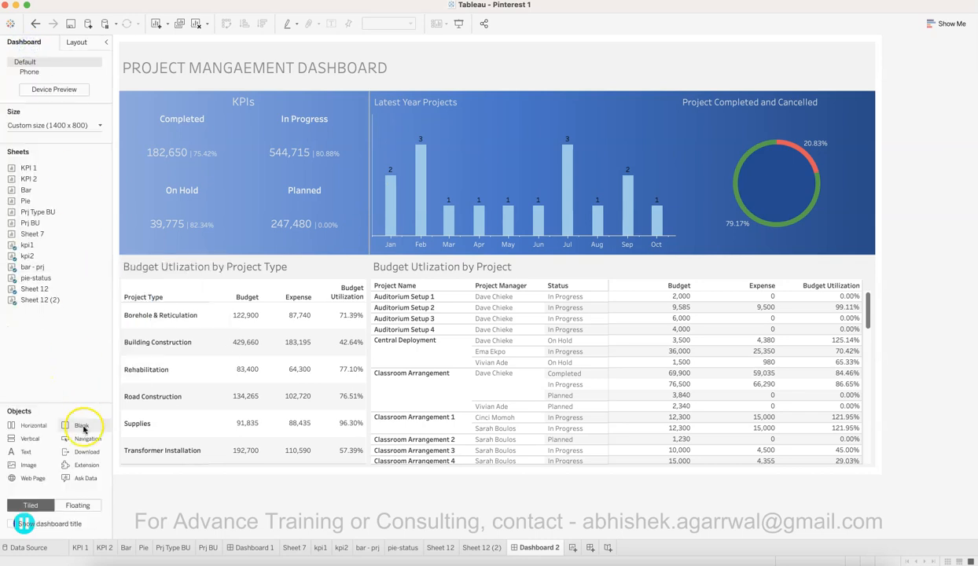
pyautogui.moveTo(83, 429); pyautogui.dragTo(156, 126)
pyautogui.click(78, 41)
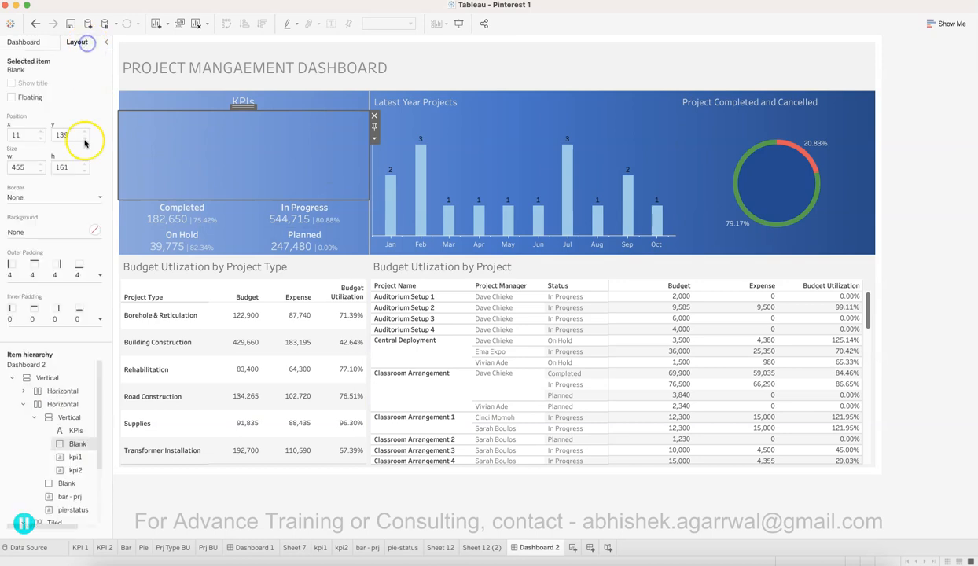
pyautogui.click(99, 275)
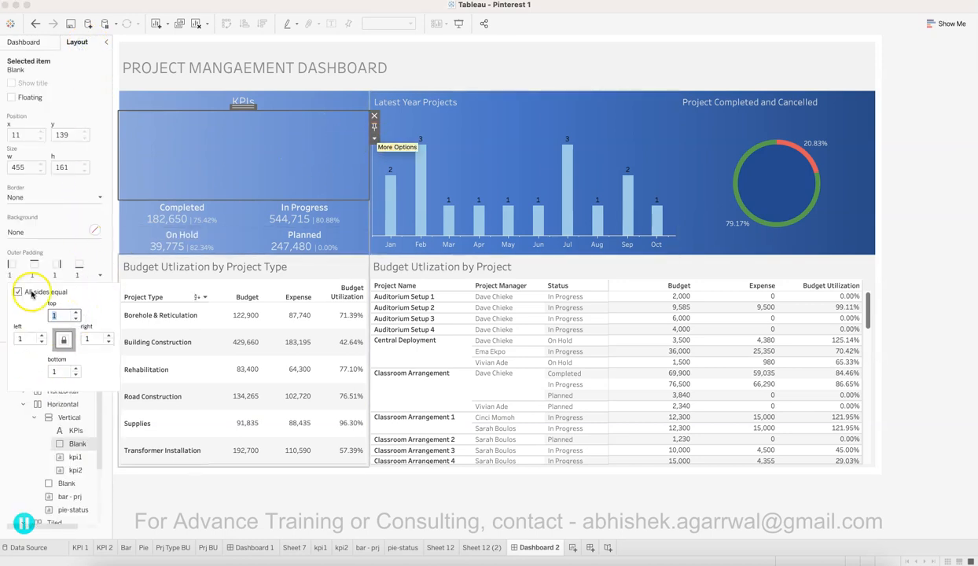
pyautogui.click(91, 232)
pyautogui.click(28, 300)
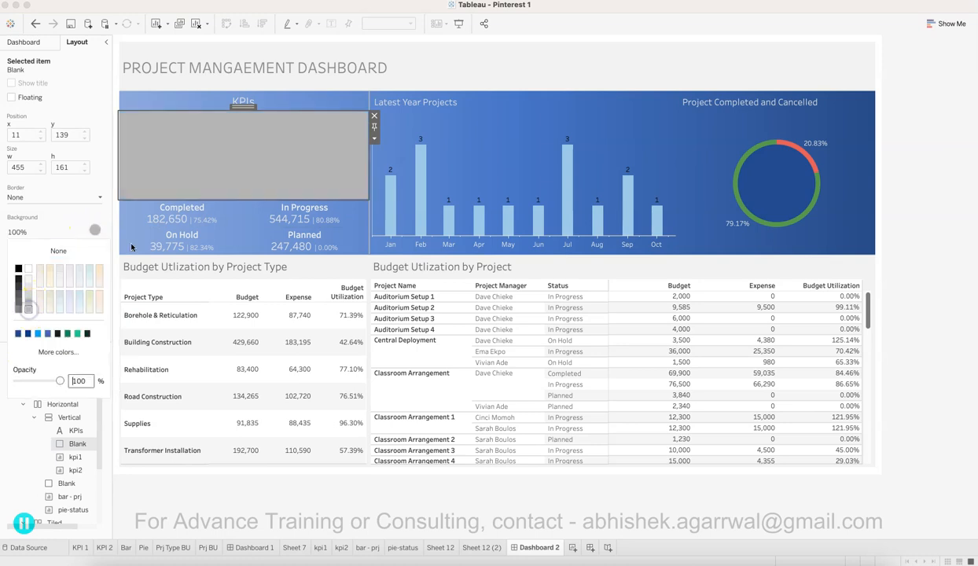
# Step: Try to reduce the height of the grey blank beneath the KPIs heading to a thin line
pyautogui.click(374, 139)
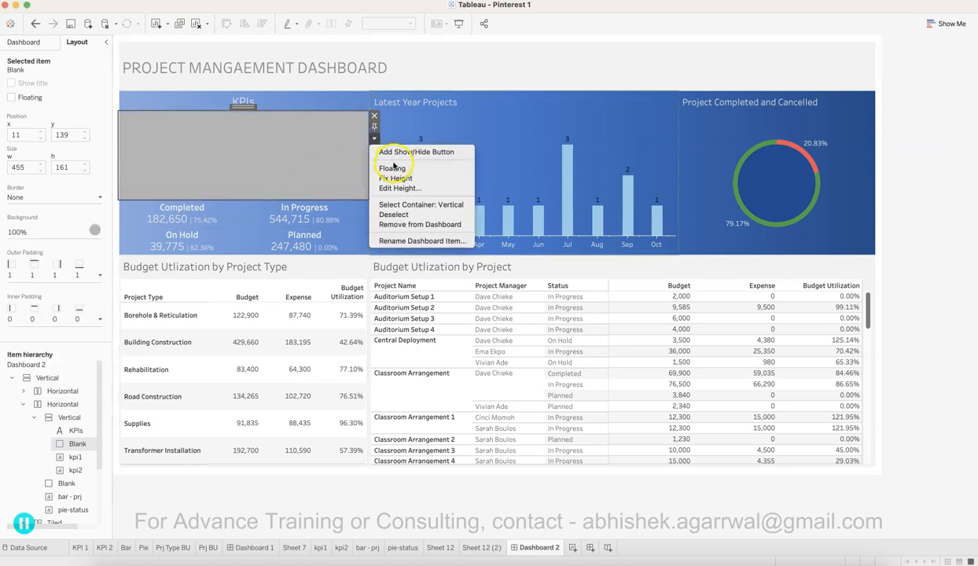
pyautogui.click(397, 189)
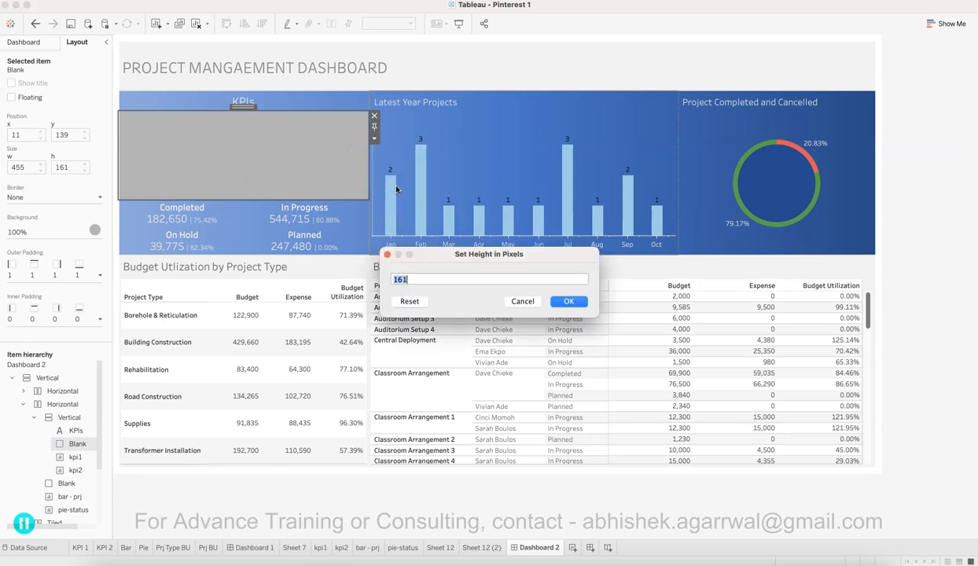
pyautogui.click(573, 302)
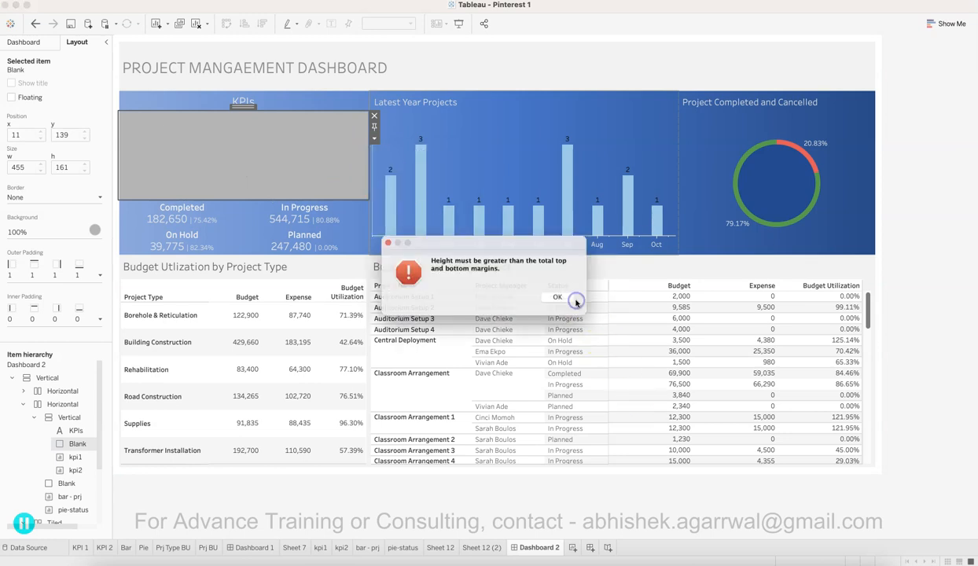
pyautogui.click(577, 302)
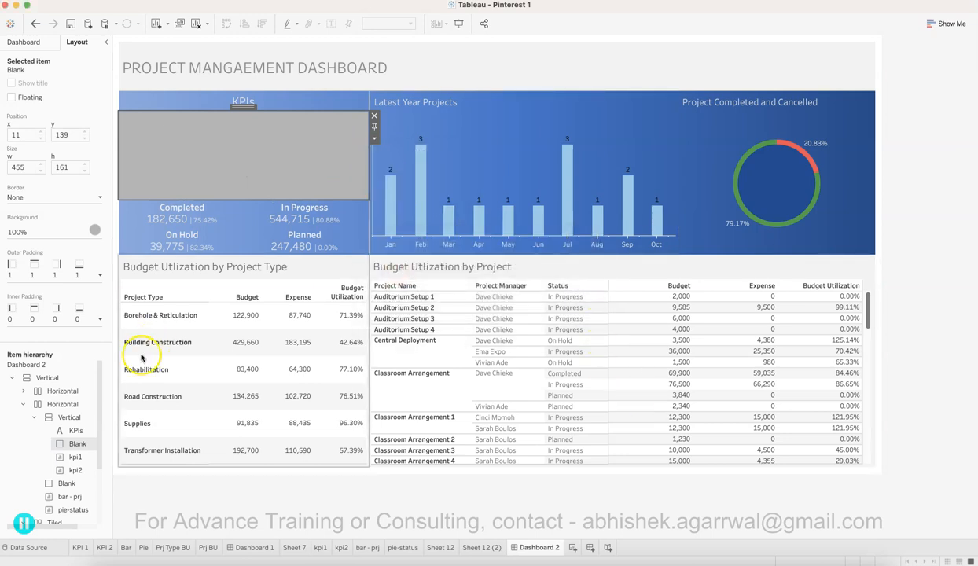
# Step: Set the outer padding of the blank beneath the KPIs heading to 0 and its height to 2 pixels
pyautogui.click(99, 275)
pyautogui.click(76, 318)
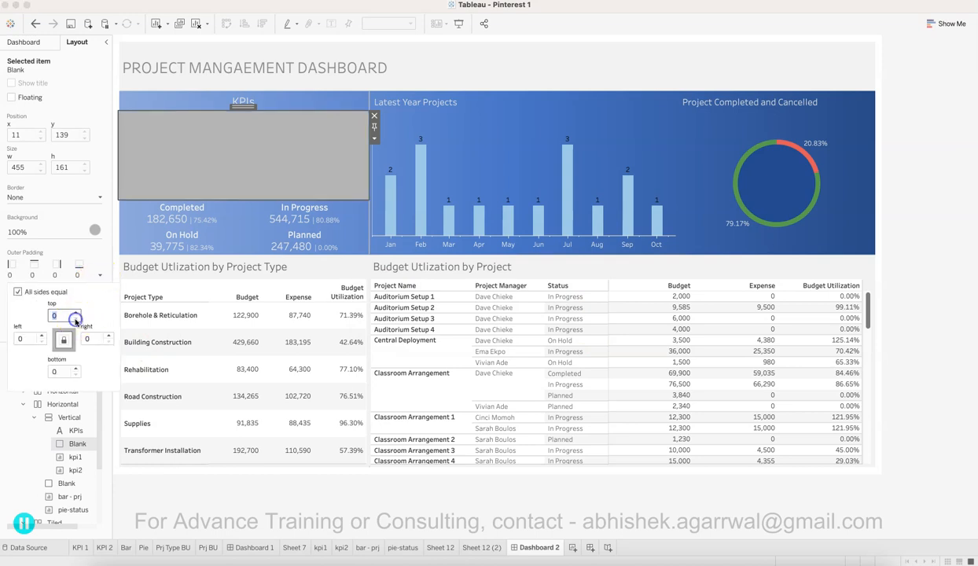
pyautogui.click(375, 138)
pyautogui.click(374, 139)
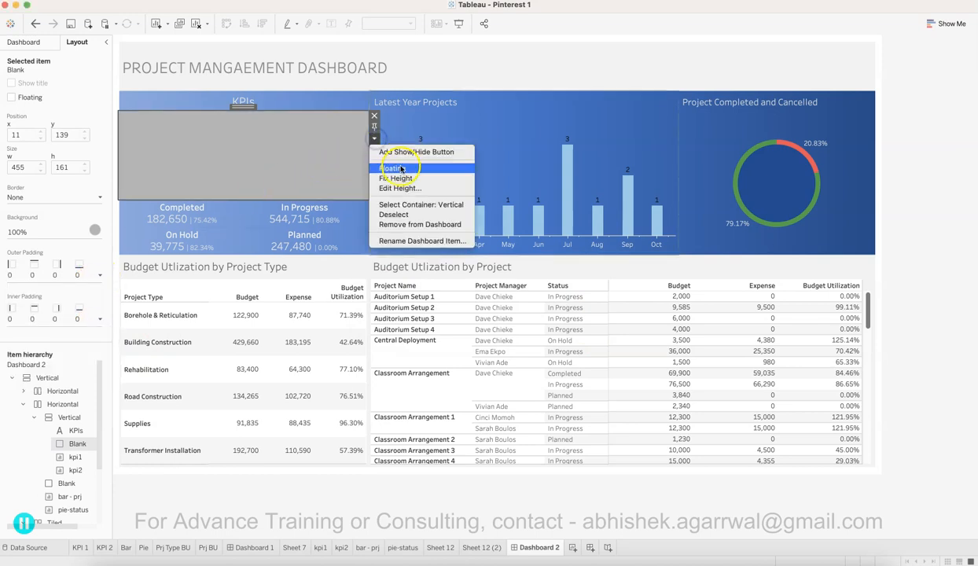
pyautogui.click(407, 189)
pyautogui.write('2')
pyautogui.click(570, 304)
pyautogui.click(917, 221)
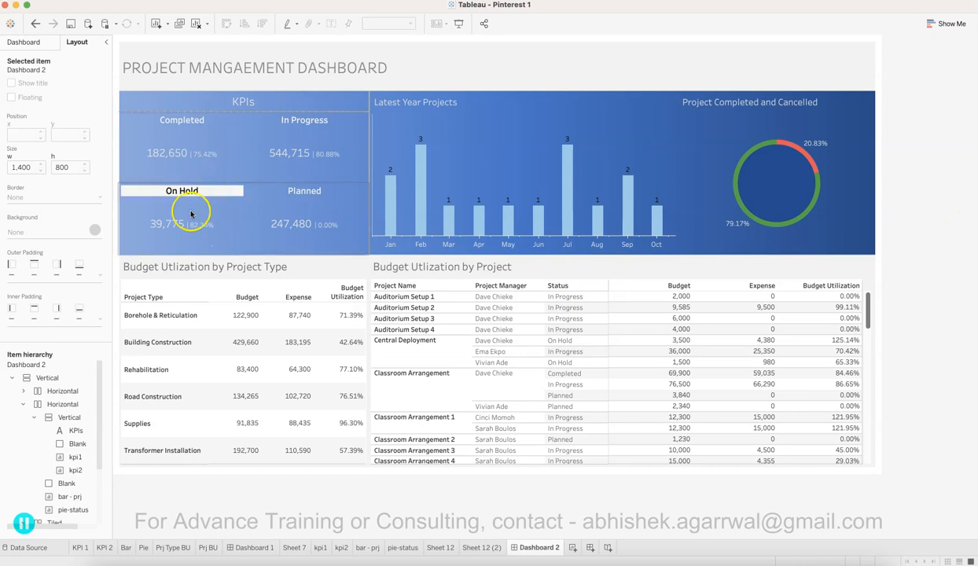
# Step: Insert a blank object between the two KPI rows with 0 outer padding and the same mid-grey background
pyautogui.click(35, 46)
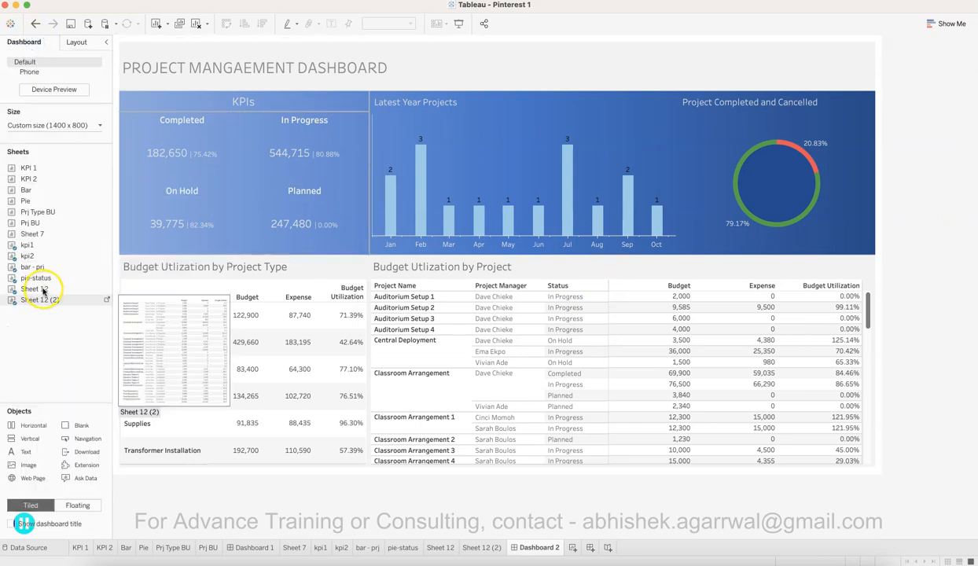
pyautogui.moveTo(200, 225); pyautogui.dragTo(227, 175)
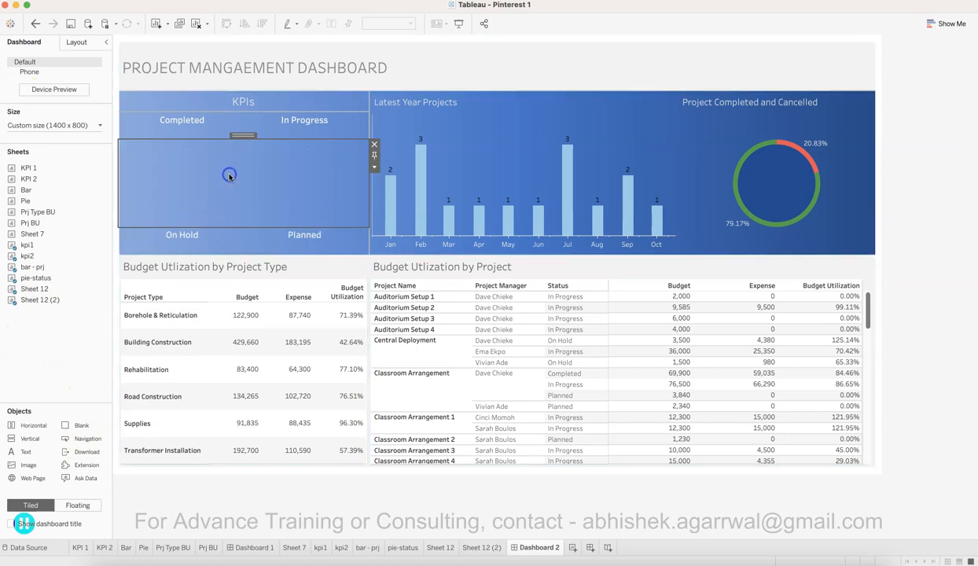
pyautogui.click(83, 41)
pyautogui.click(94, 275)
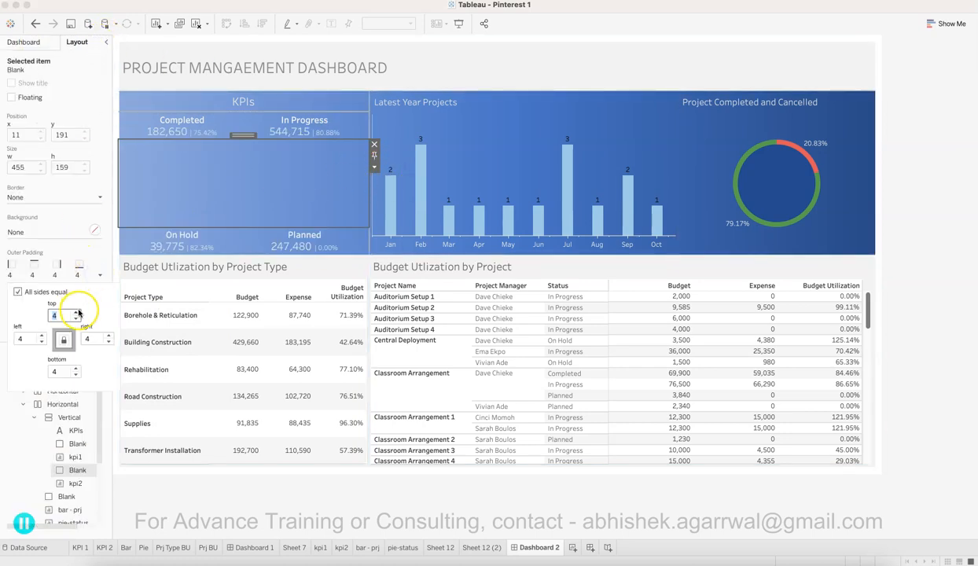
pyautogui.click(94, 230)
pyautogui.click(29, 312)
# Step: Set the height of the blank between the two KPI rows to 2 pixels
pyautogui.click(374, 166)
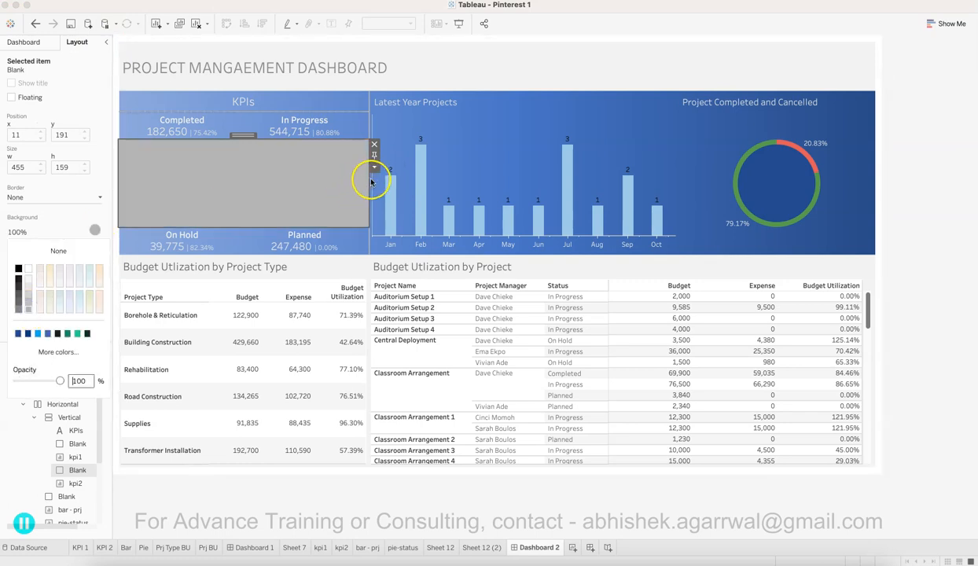
pyautogui.click(374, 167)
pyautogui.click(401, 216)
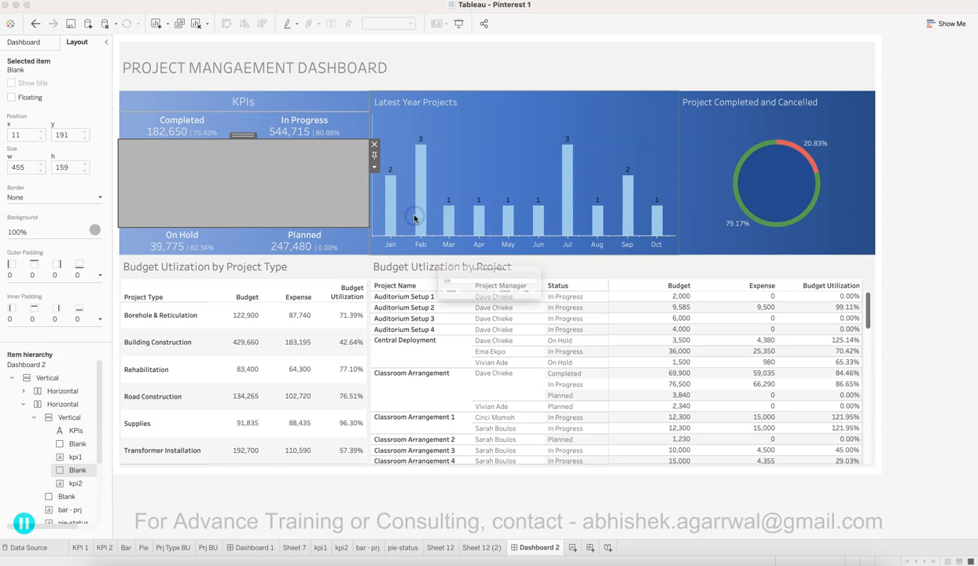
pyautogui.write('2')
pyautogui.click(582, 303)
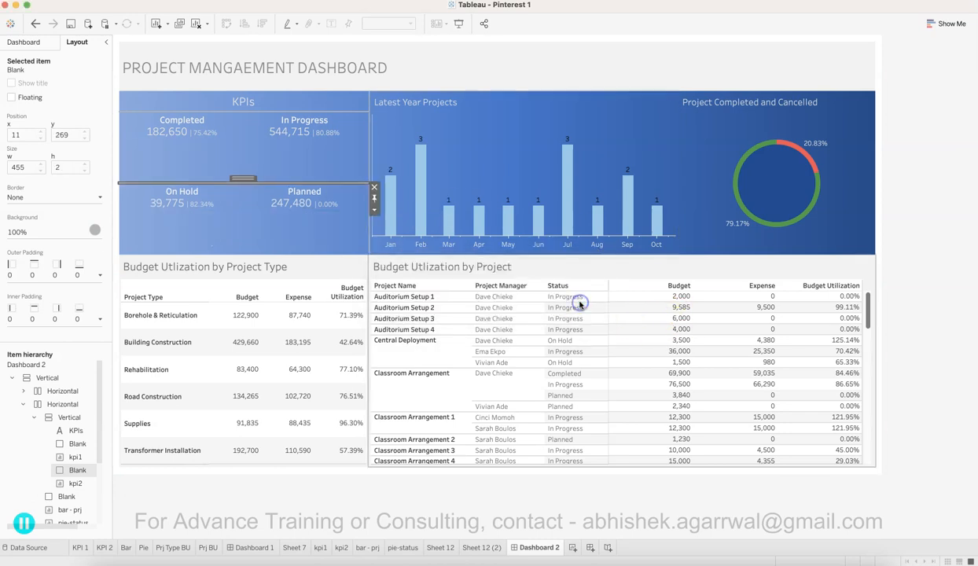
pyautogui.click(922, 248)
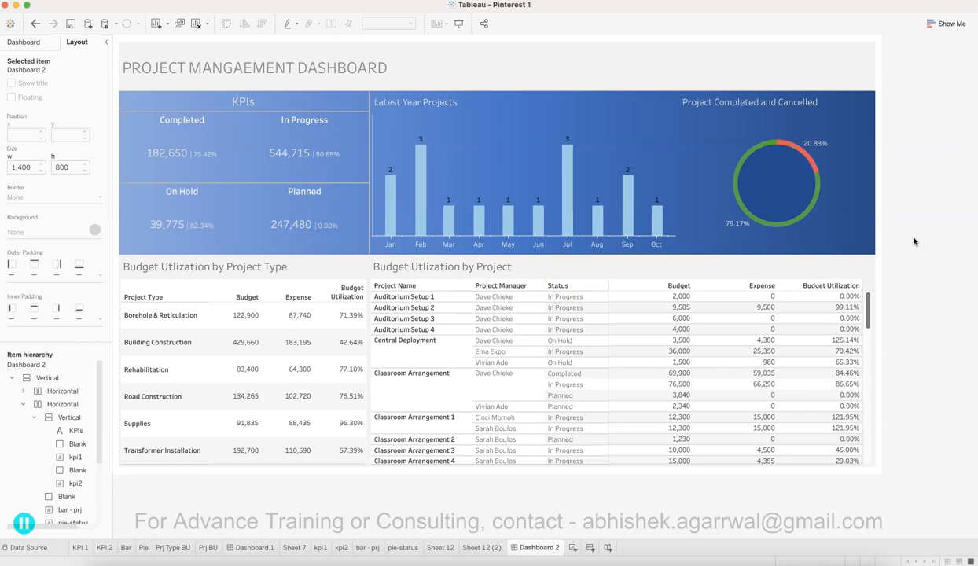
# Step: Open the Latest Year Projects chart's sheet and add Project Manager as a filter using all values
pyautogui.click(826, 58)
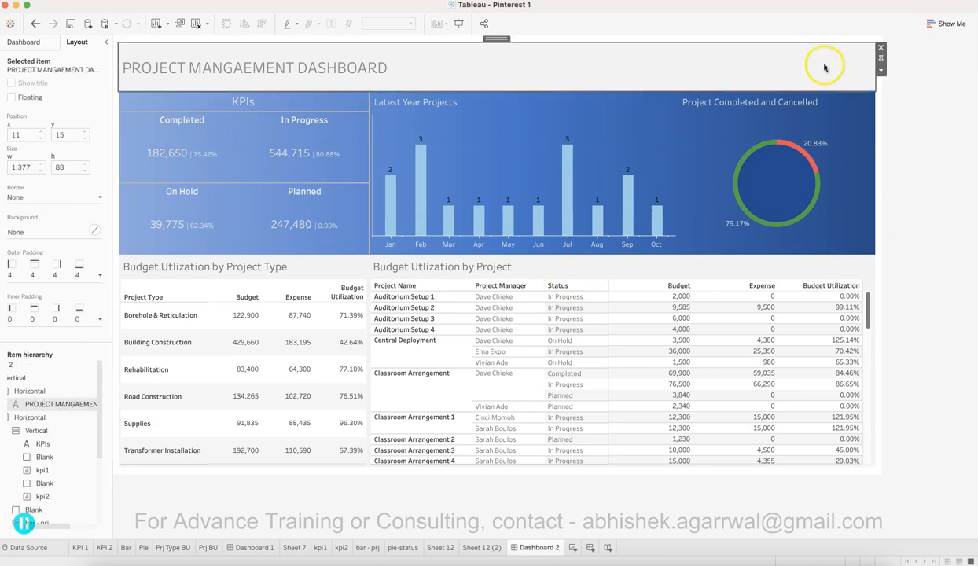
pyautogui.click(529, 123)
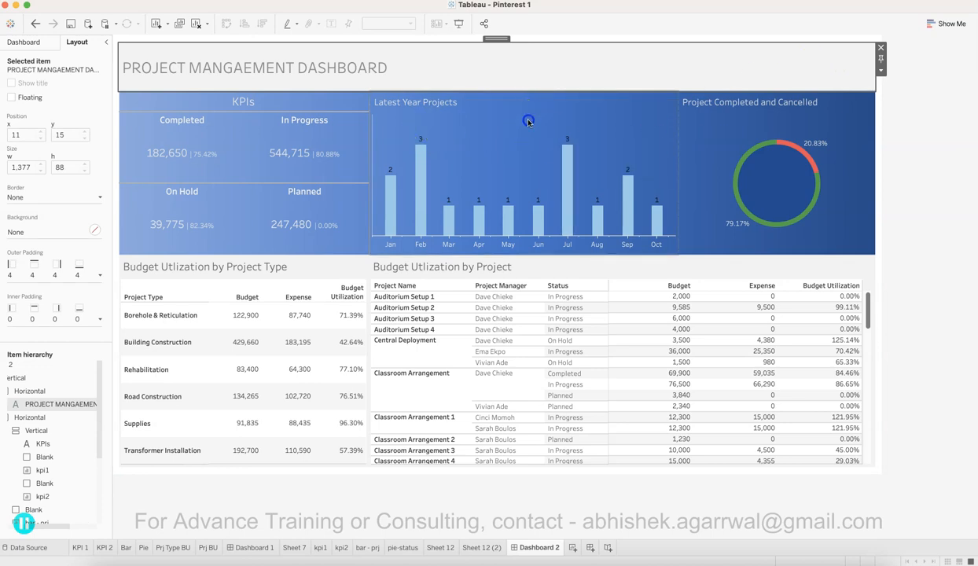
pyautogui.click(684, 108)
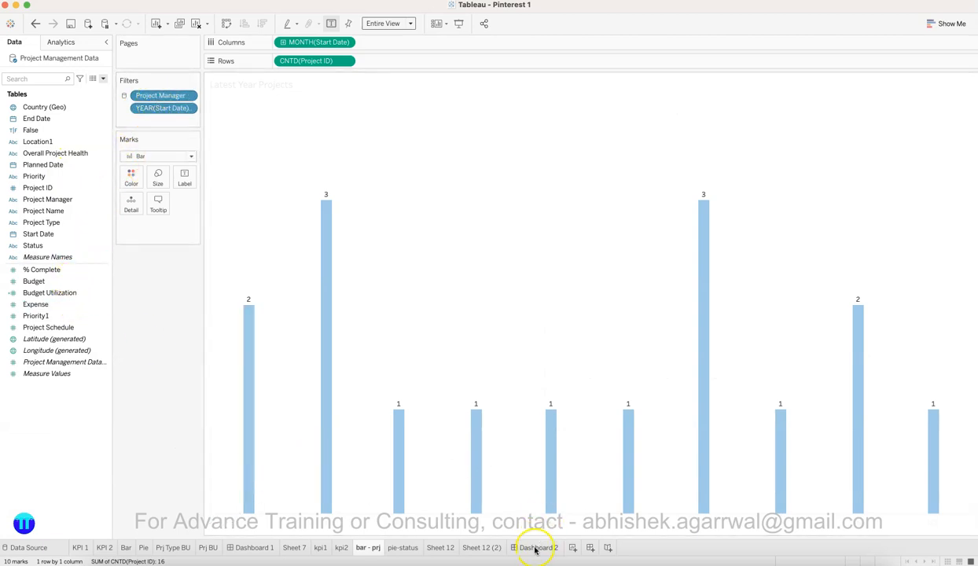
pyautogui.moveTo(71, 200); pyautogui.dragTo(148, 121)
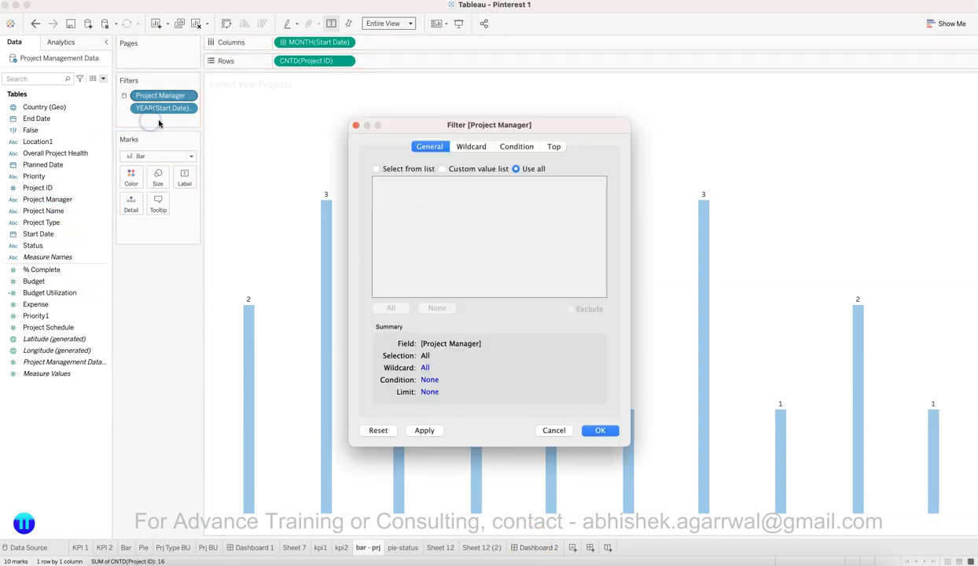
pyautogui.click(599, 431)
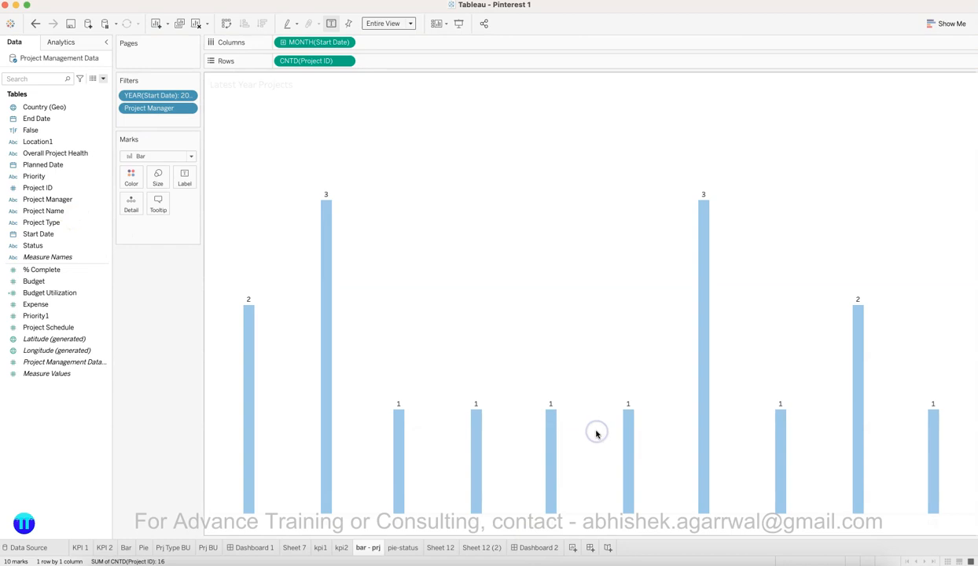
# Step: Return to Dashboard 2 and show the Project Manager filter from the Latest Year Projects chart
pyautogui.click(539, 547)
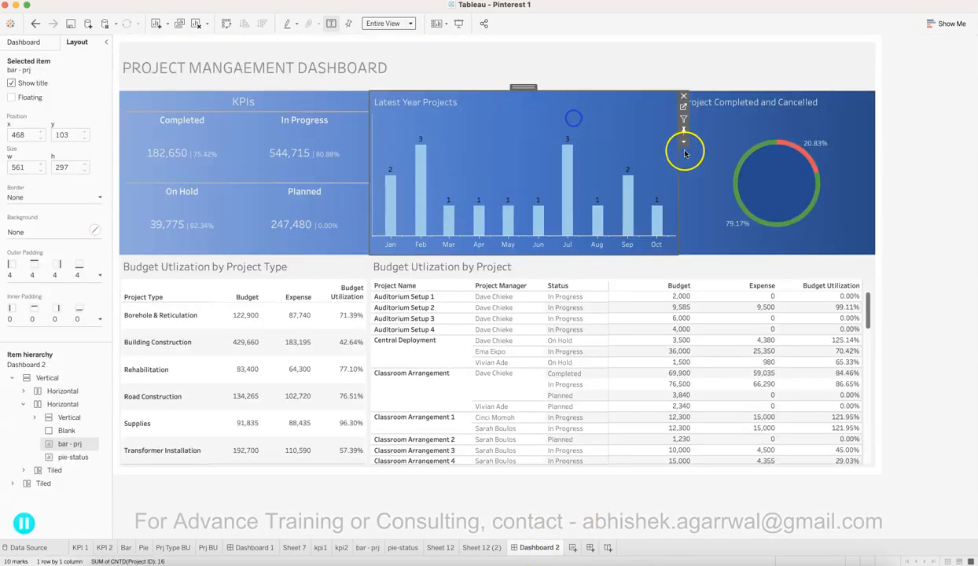
pyautogui.click(683, 143)
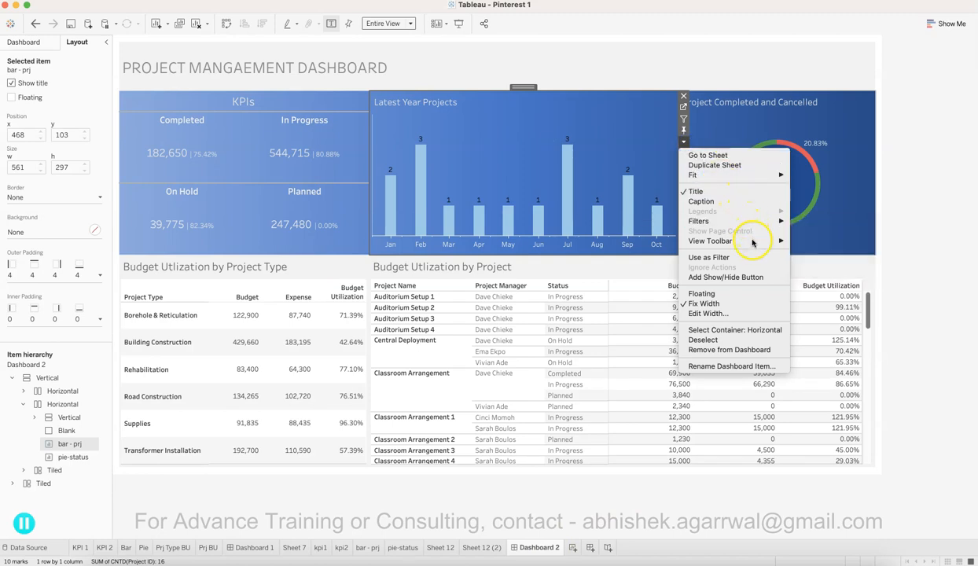
pyautogui.moveTo(755, 221)
pyautogui.click(819, 260)
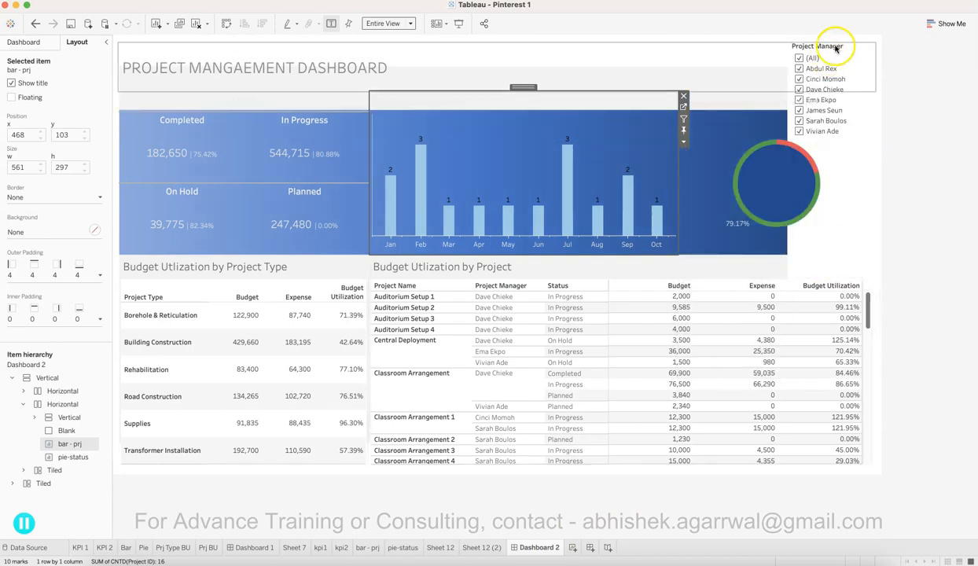
# Step: Move the Project Manager filter into the title row, beside the dashboard title
pyautogui.click(862, 60)
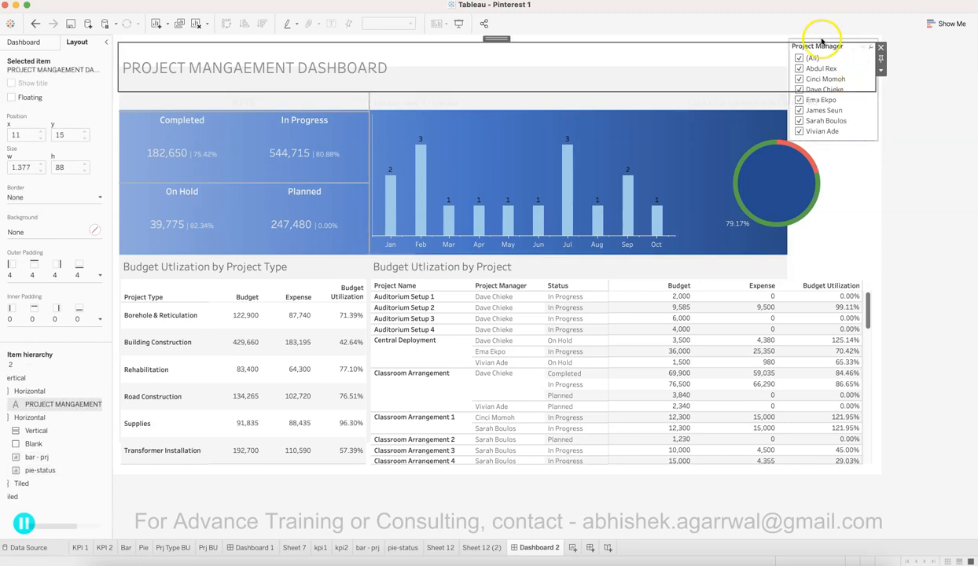
pyautogui.click(828, 40)
pyautogui.click(829, 44)
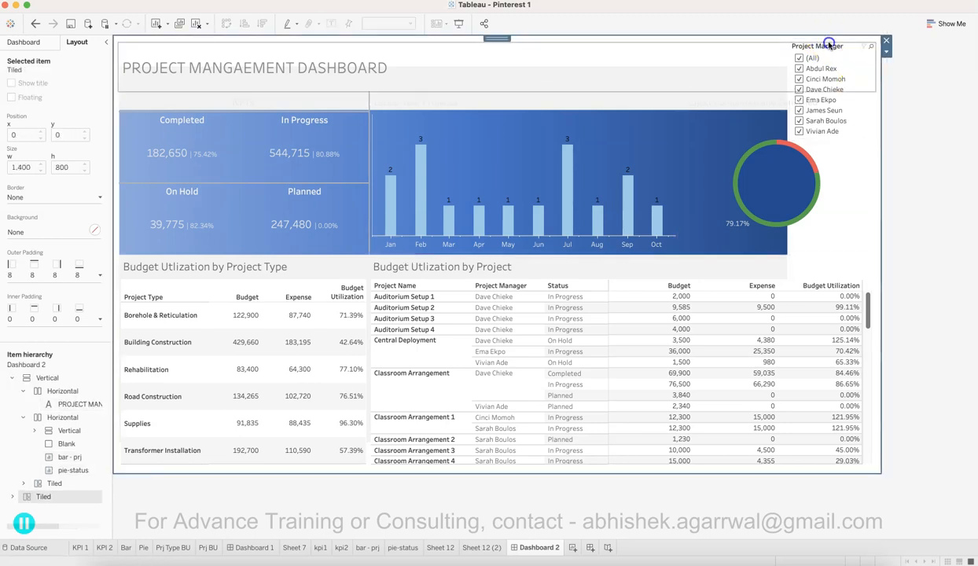
pyautogui.click(810, 43)
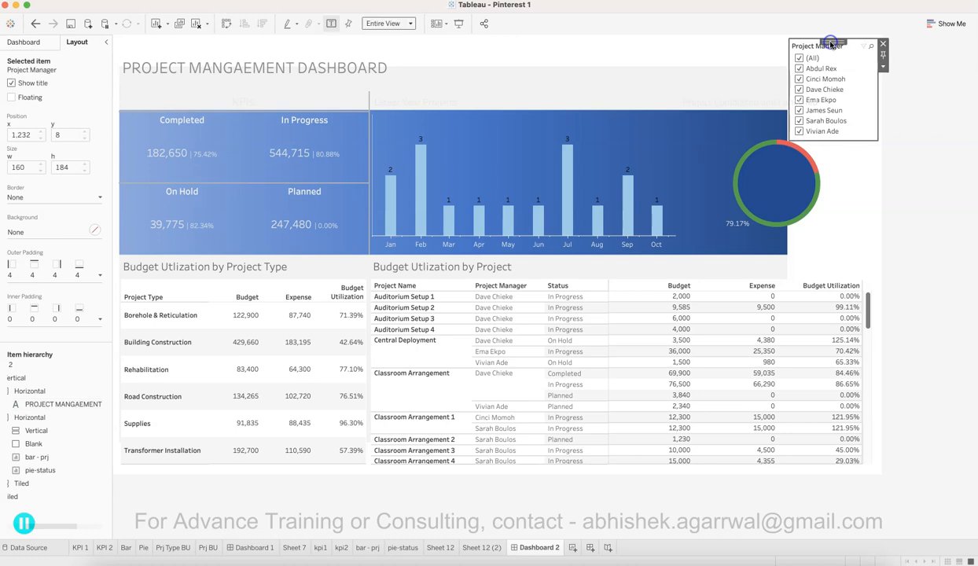
pyautogui.click(883, 69)
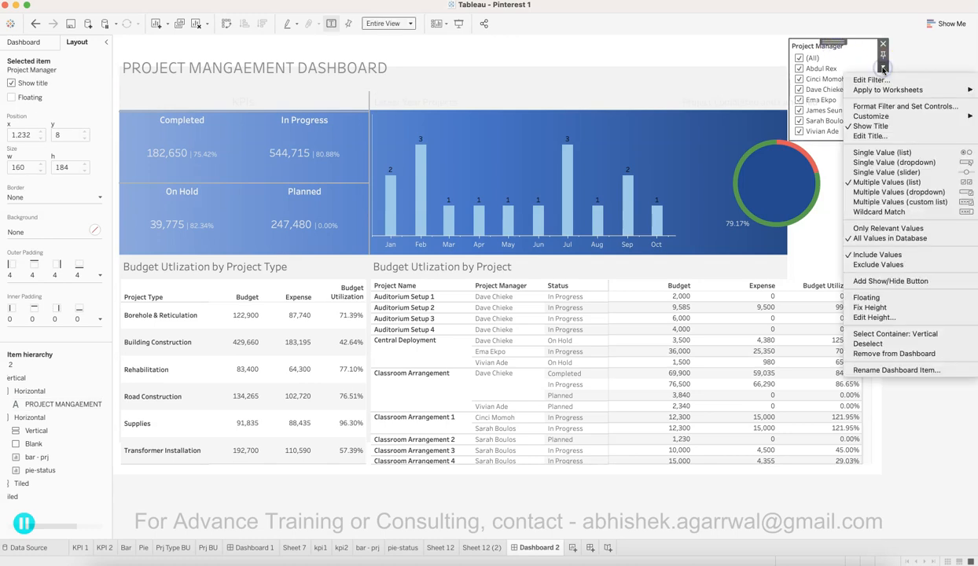
pyautogui.click(835, 44)
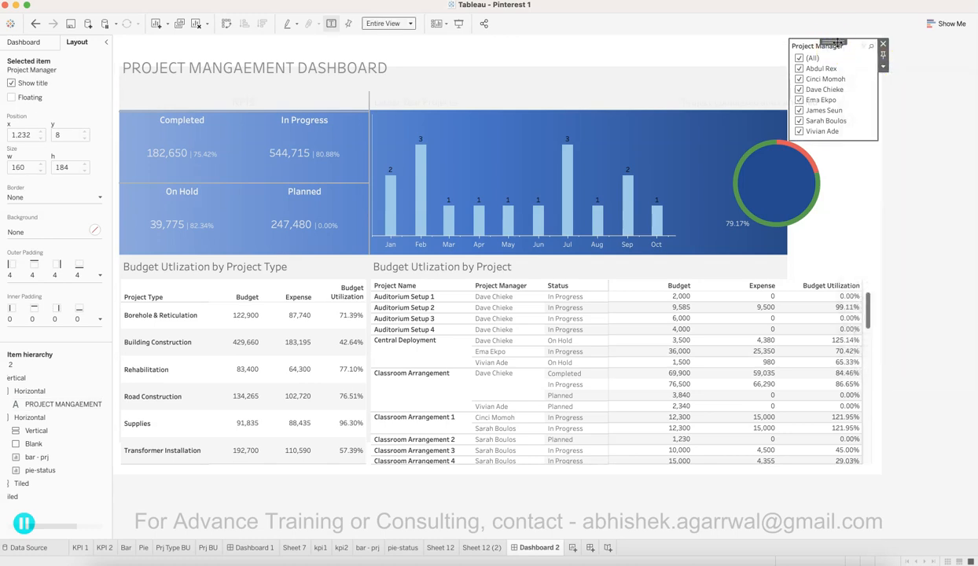
pyautogui.moveTo(837, 43); pyautogui.dragTo(740, 65)
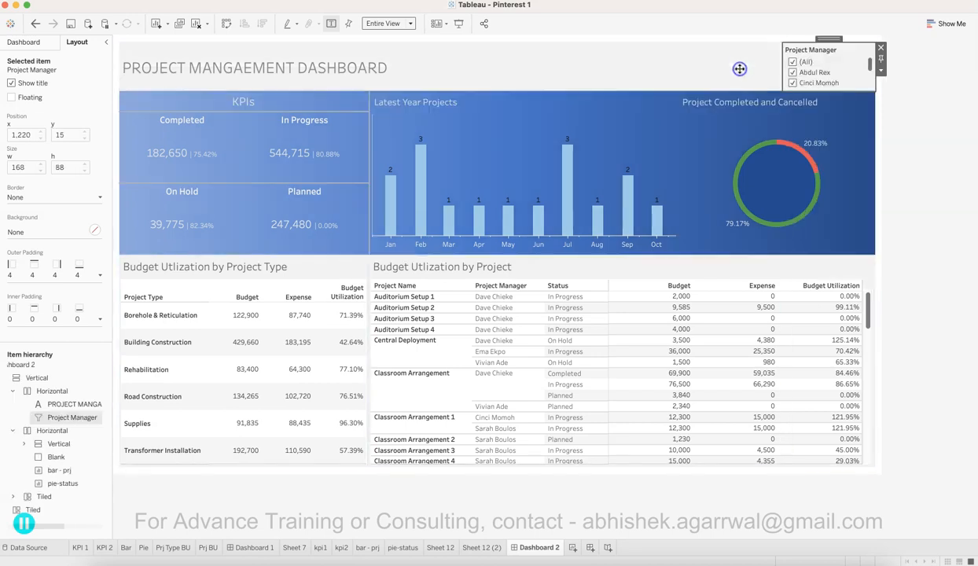
# Step: Change the Project Manager filter to Multiple Values (dropdown) and apply it to all worksheets using this data source
pyautogui.click(881, 71)
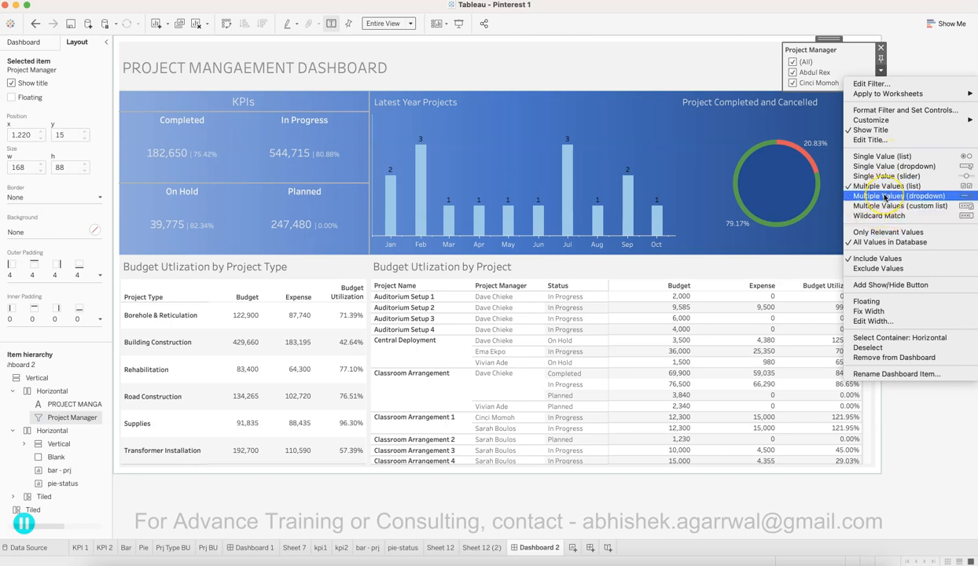
pyautogui.click(886, 197)
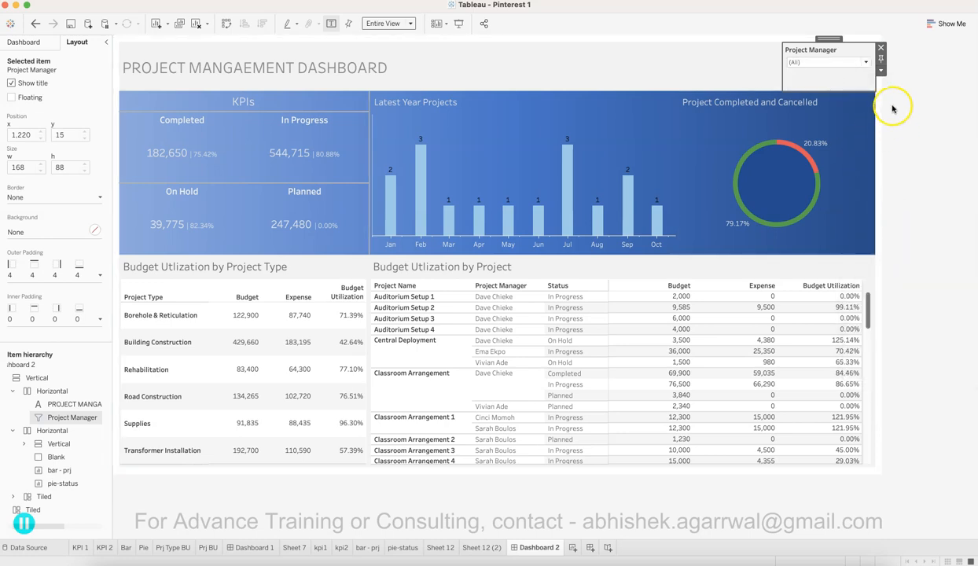
pyautogui.click(882, 73)
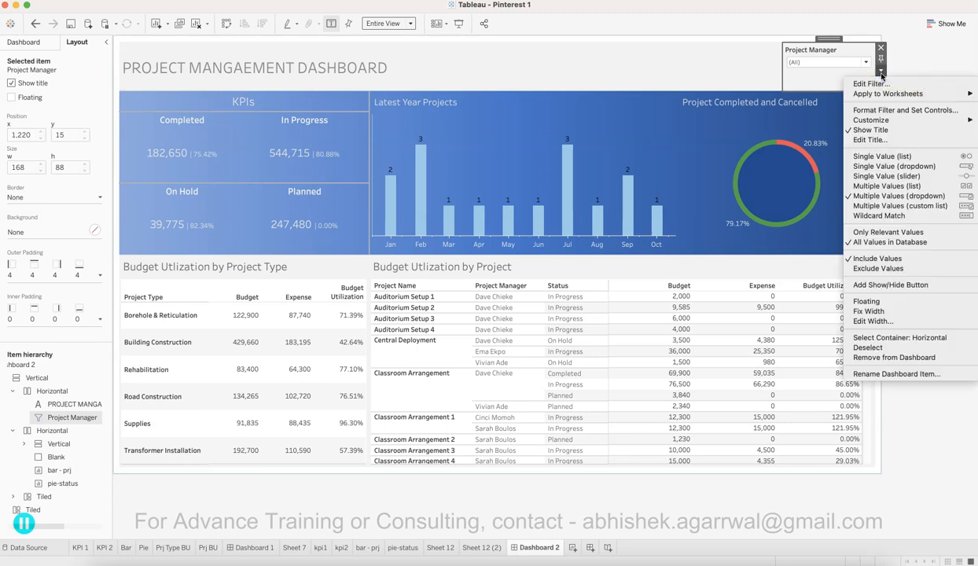
pyautogui.moveTo(884, 95)
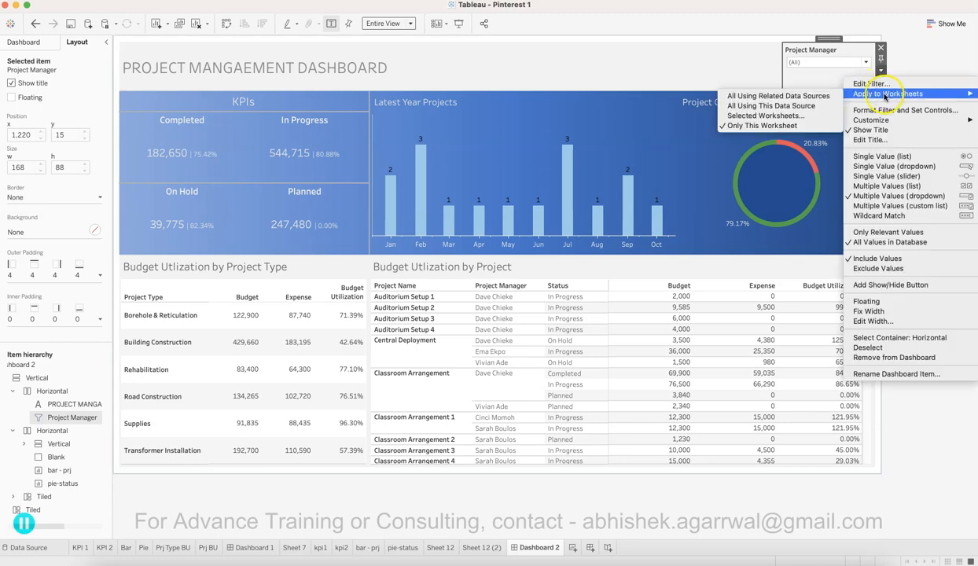
pyautogui.click(794, 112)
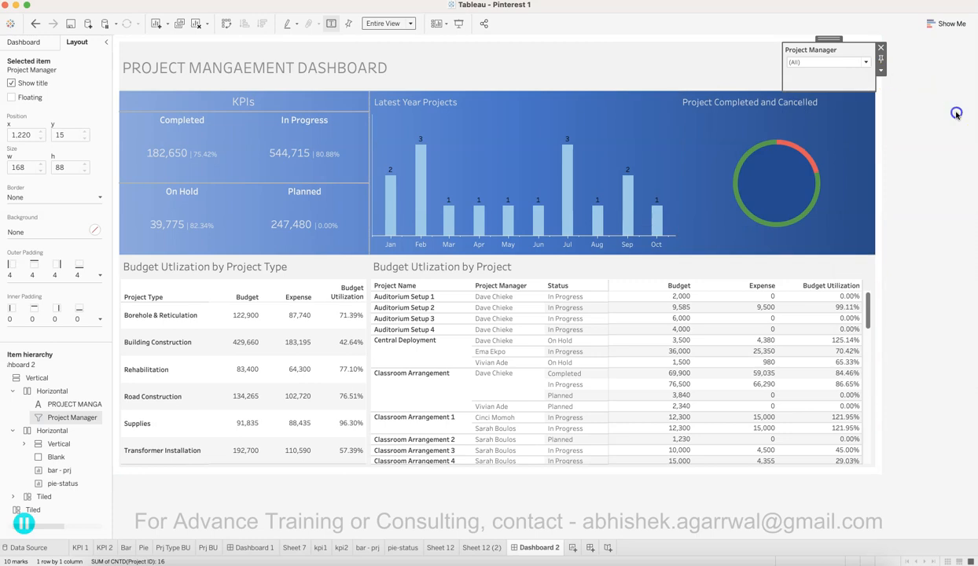
# Step: Test the Project Manager filter on several individual managers and a combination, and reset it to all values
pyautogui.click(820, 72)
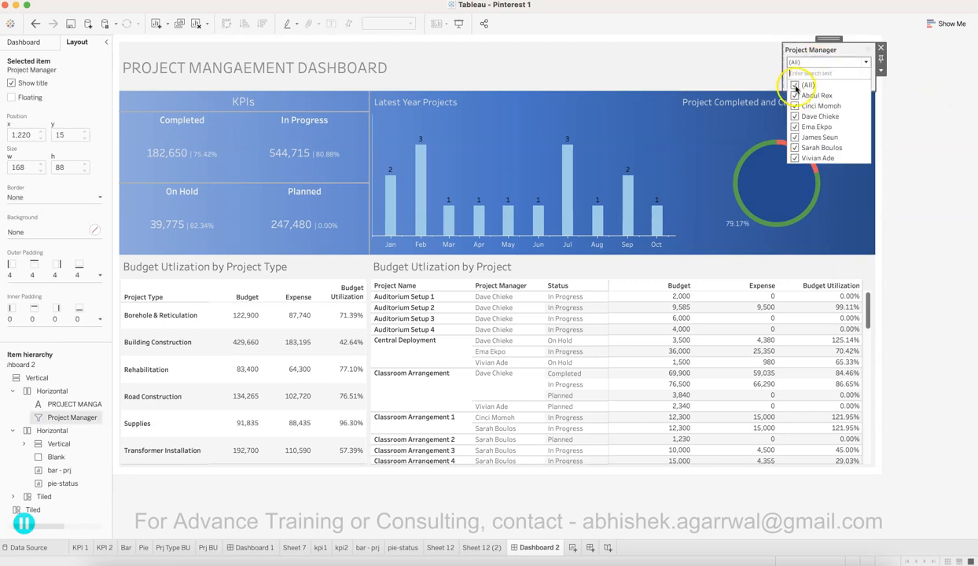
pyautogui.click(793, 84)
pyautogui.click(794, 95)
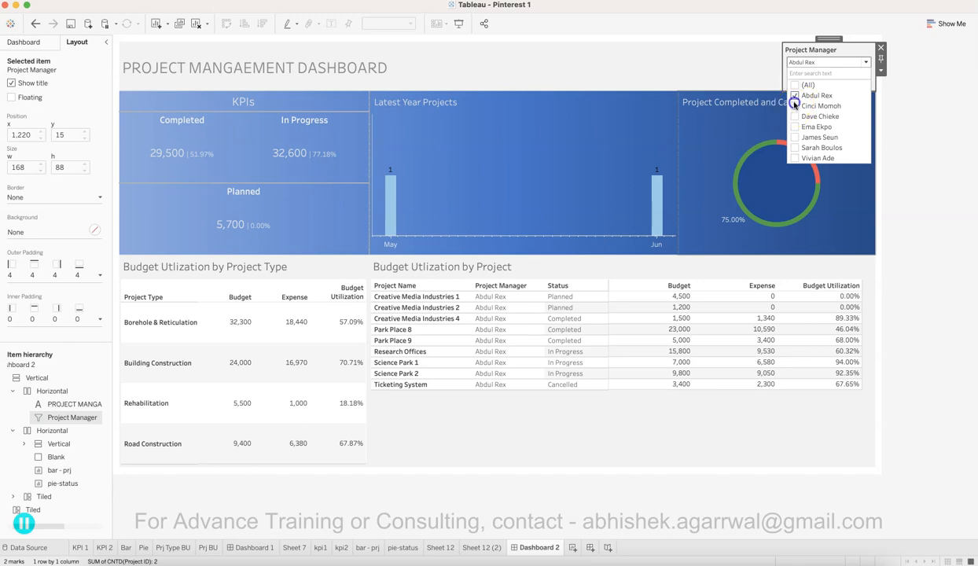
pyautogui.click(795, 105)
pyautogui.click(794, 116)
pyautogui.click(795, 95)
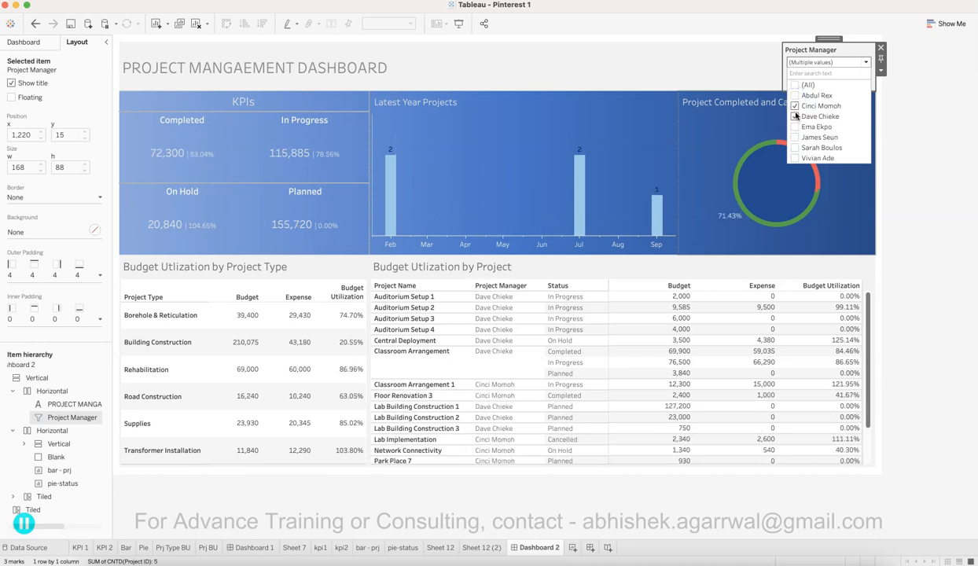
pyautogui.click(795, 106)
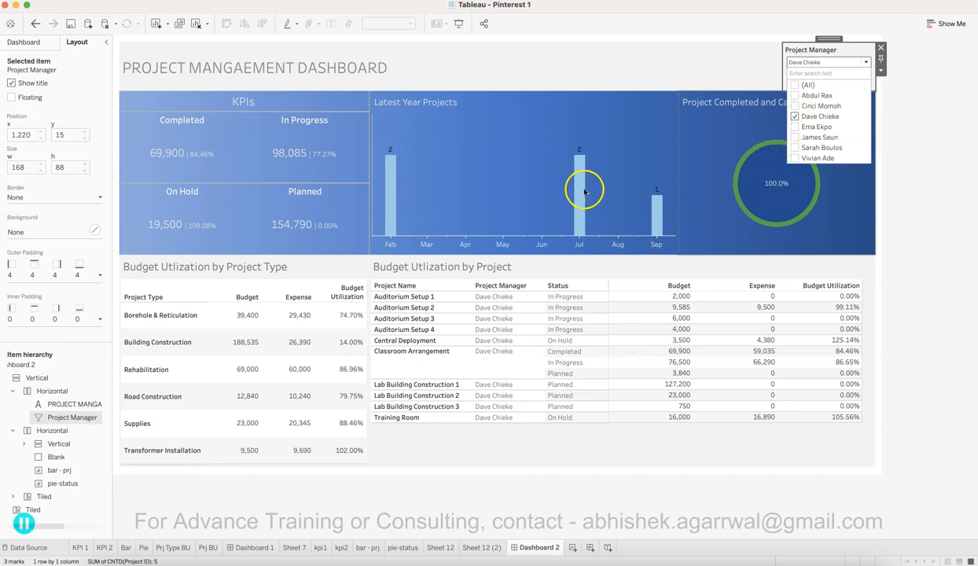
pyautogui.click(795, 126)
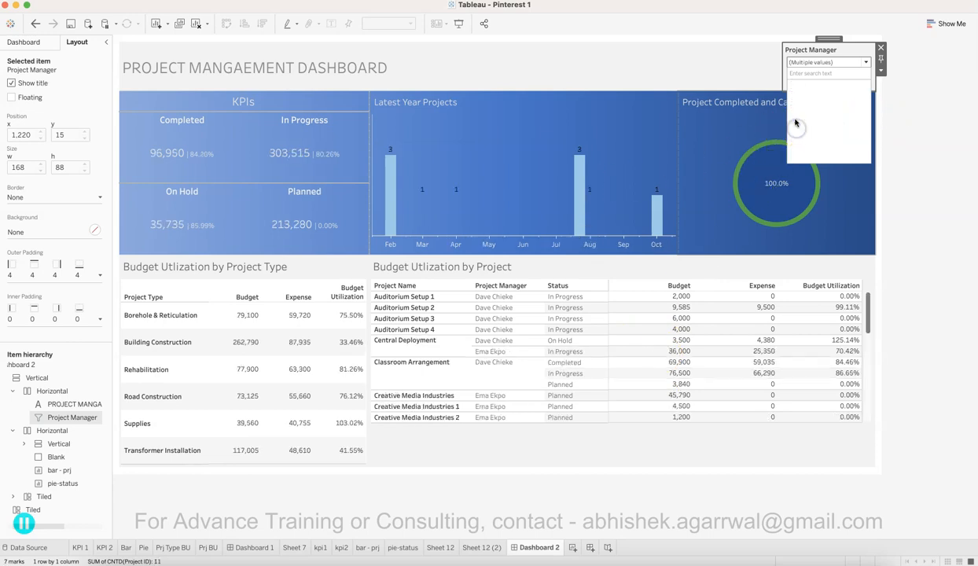
pyautogui.click(795, 117)
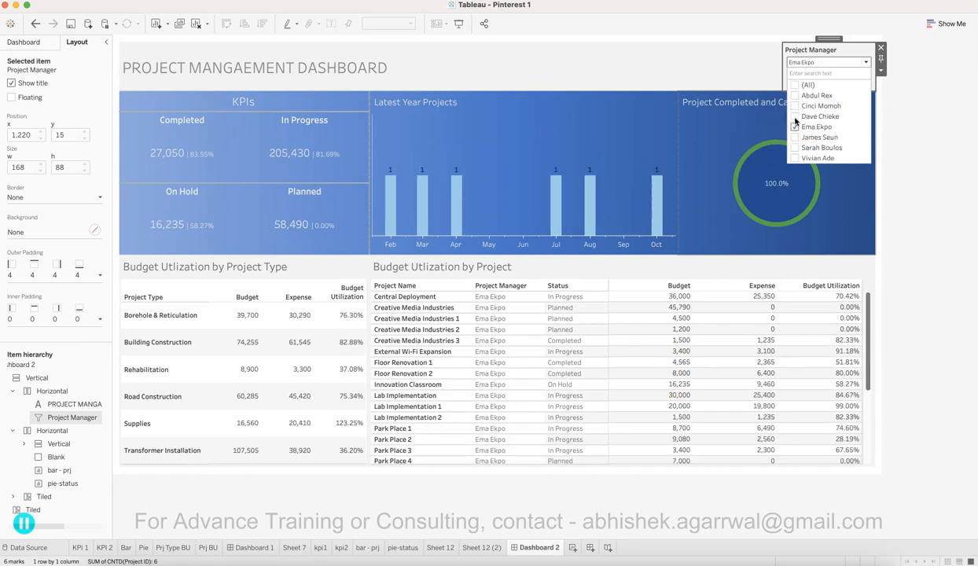
pyautogui.click(795, 85)
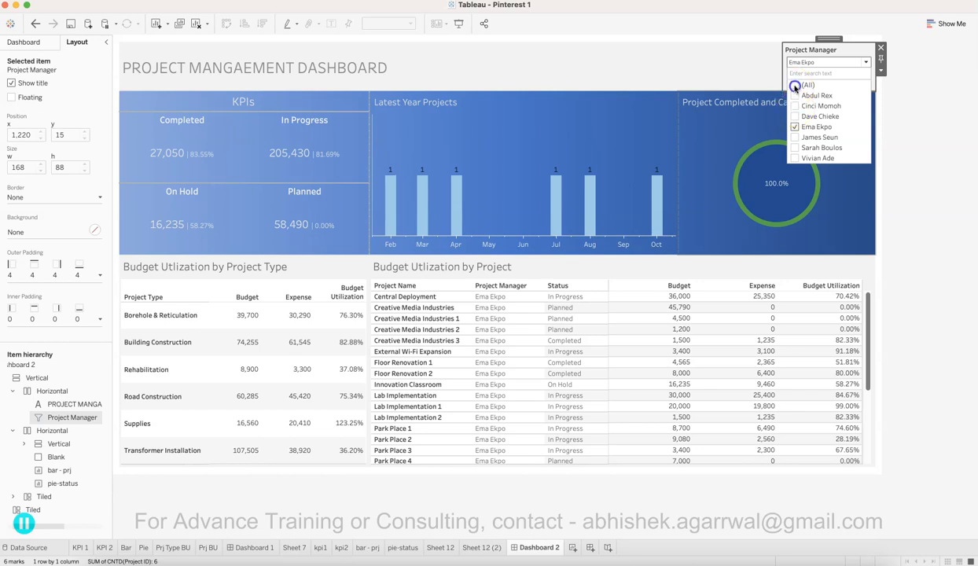
pyautogui.click(903, 151)
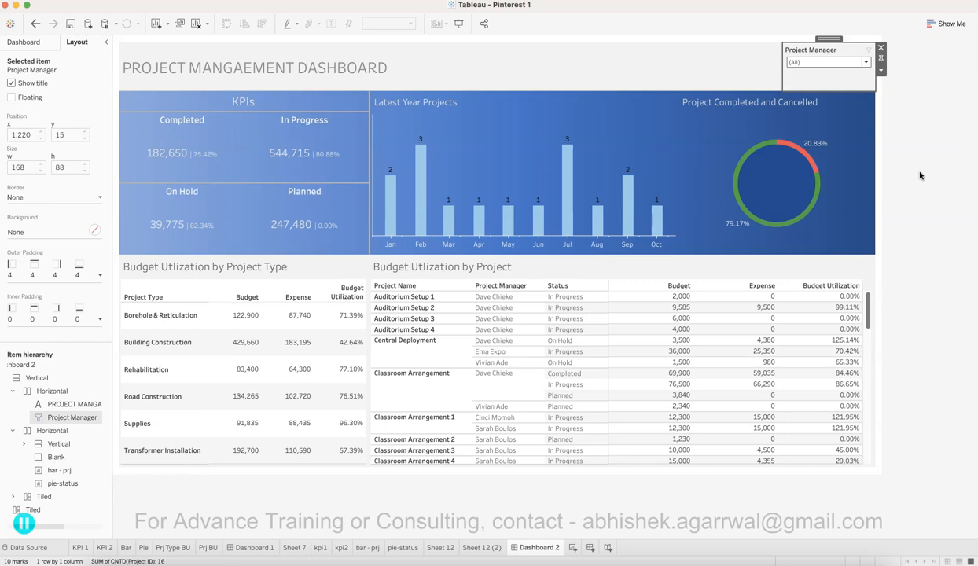
# Step: Deselect the dashboard items and save the workbook
pyautogui.click(898, 254)
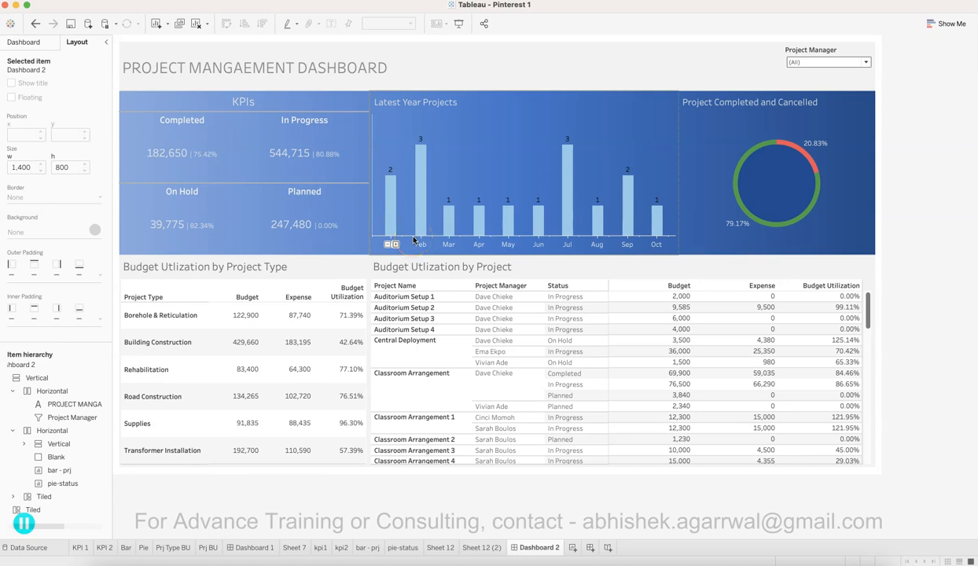
pyautogui.click(71, 25)
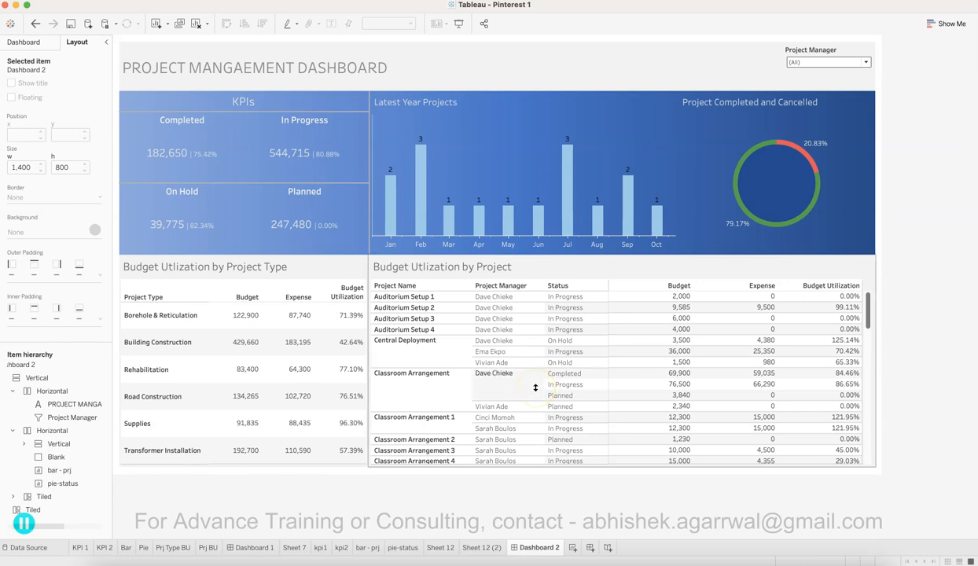
# Step: Review the enhancement ideas on Sheet 7 and examine the Dashboard 2 KPIs with the time comparison idea in mind
pyautogui.click(295, 548)
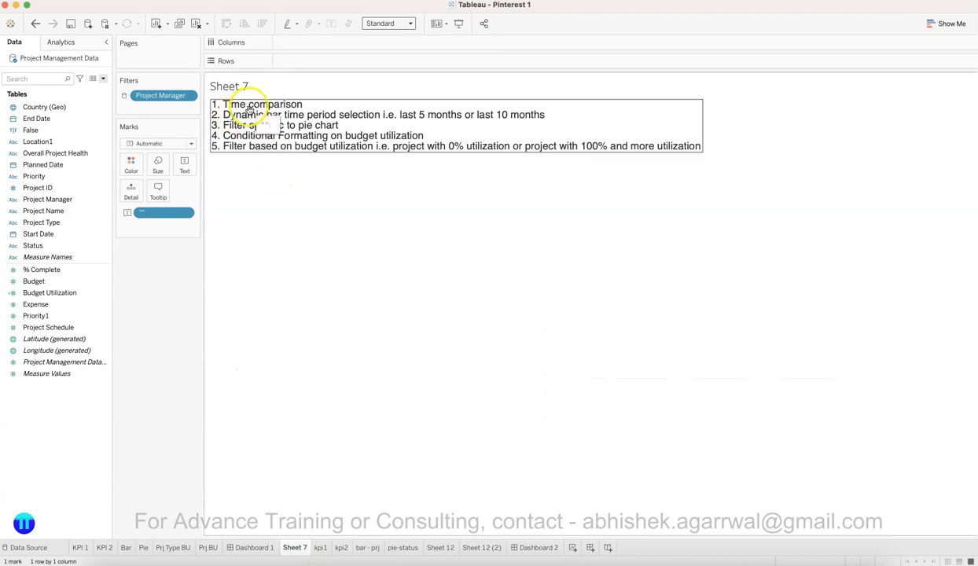
pyautogui.click(535, 548)
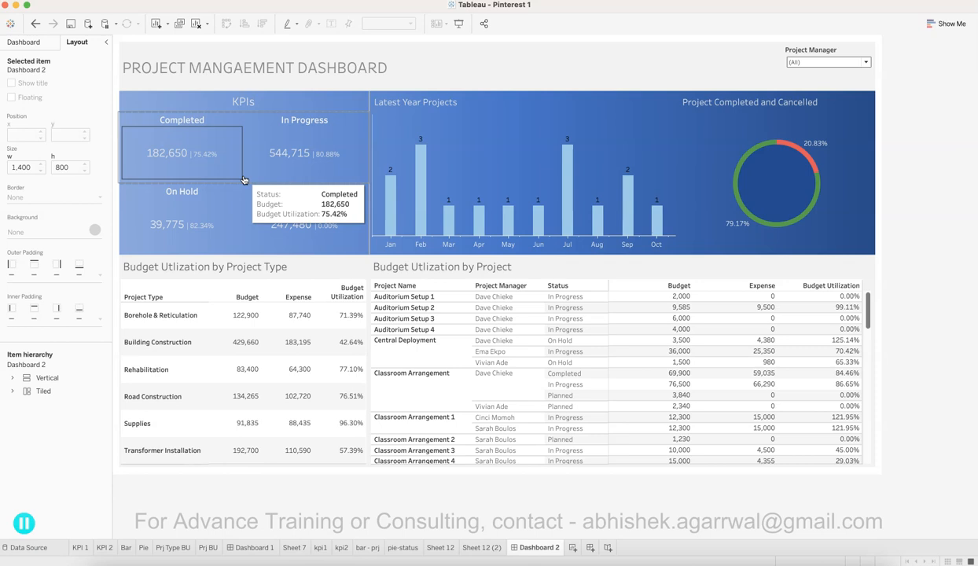
pyautogui.click(245, 180)
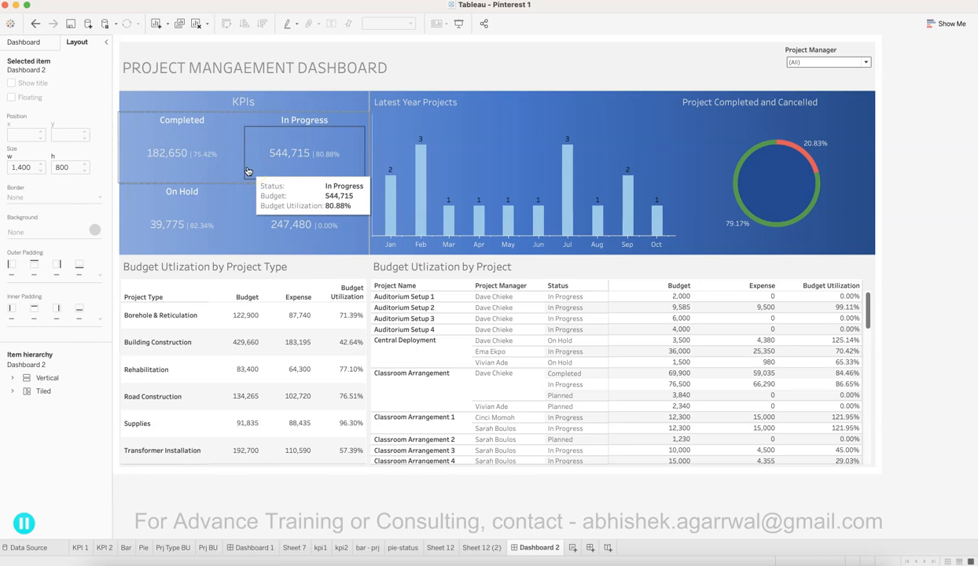
pyautogui.click(335, 368)
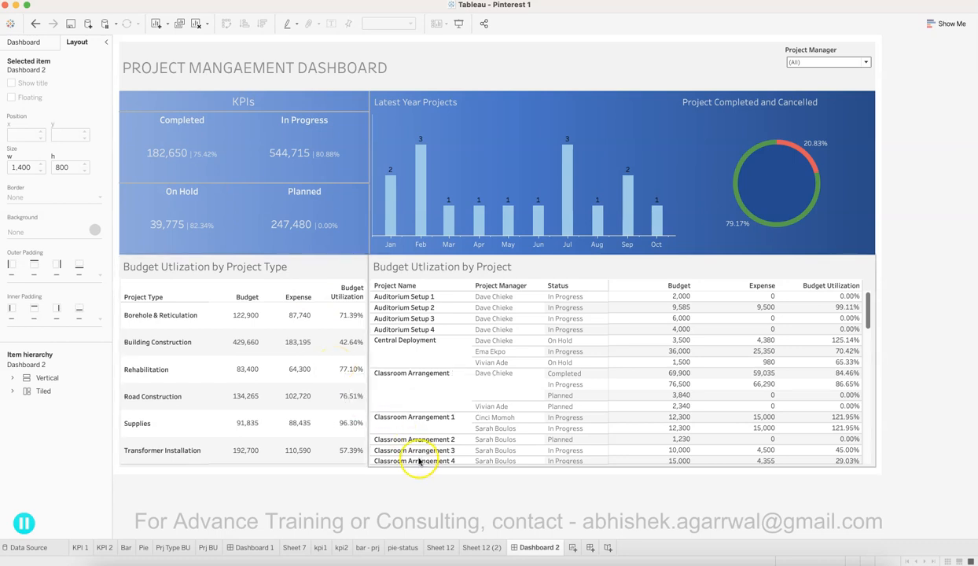
pyautogui.click(423, 495)
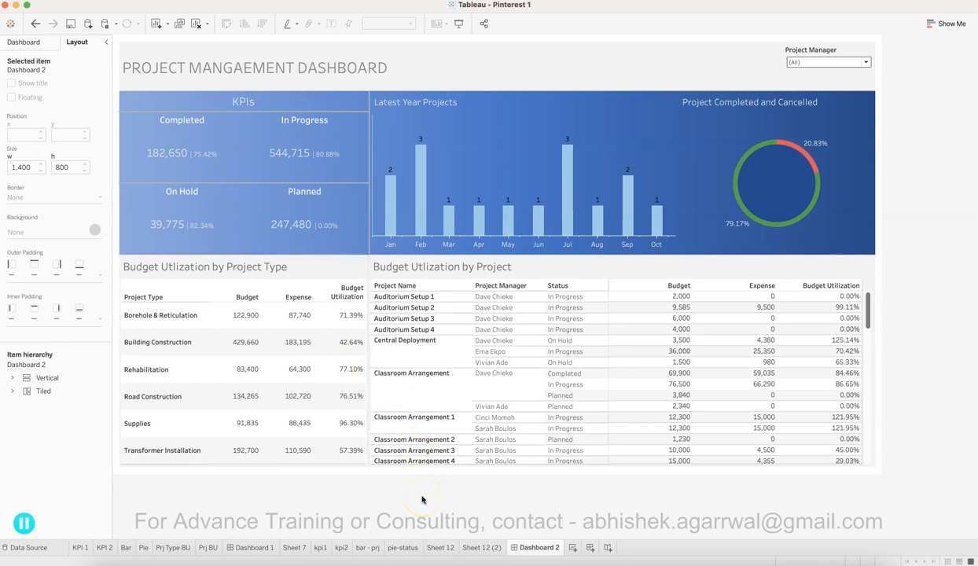
# Step: Reread the Sheet 7 ideas and examine the Latest Year Projects chart on Dashboard 2 for the dynamic time period selection
pyautogui.click(295, 548)
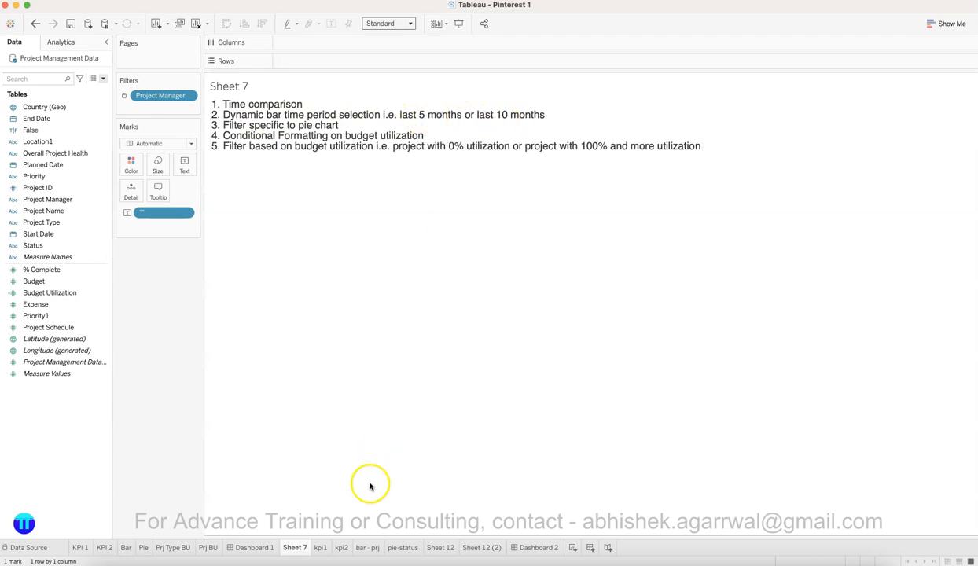
pyautogui.click(533, 547)
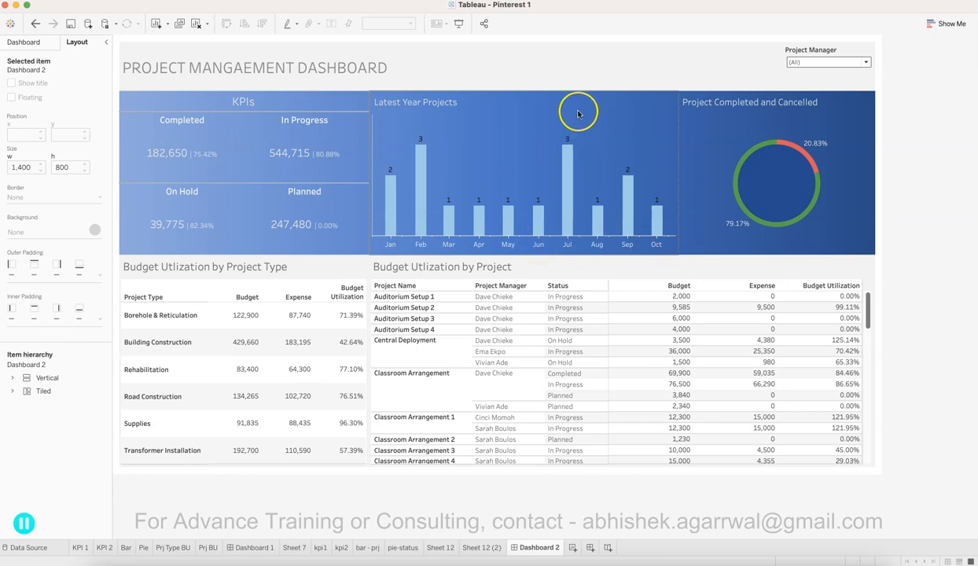
pyautogui.click(508, 222)
pyautogui.click(650, 232)
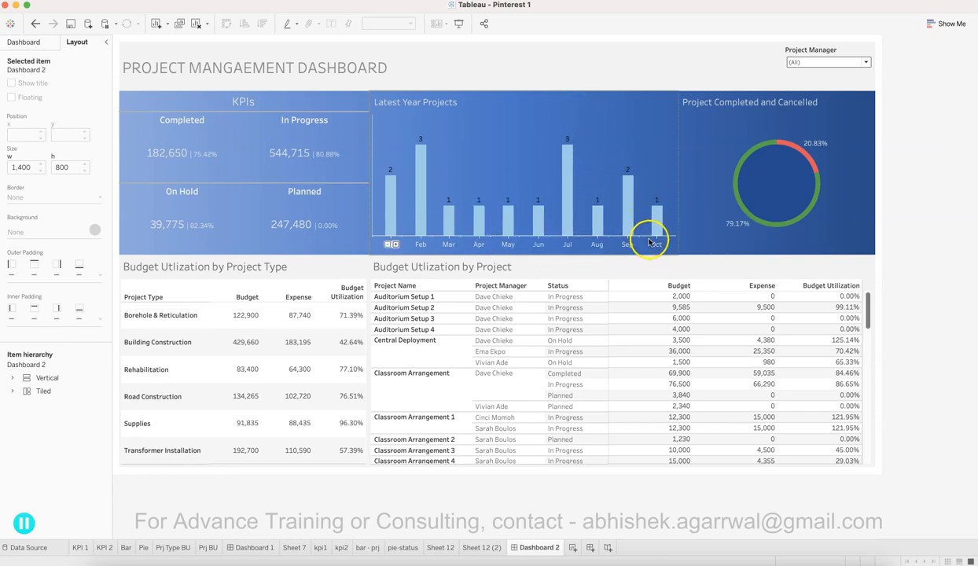
pyautogui.click(586, 116)
pyautogui.click(646, 149)
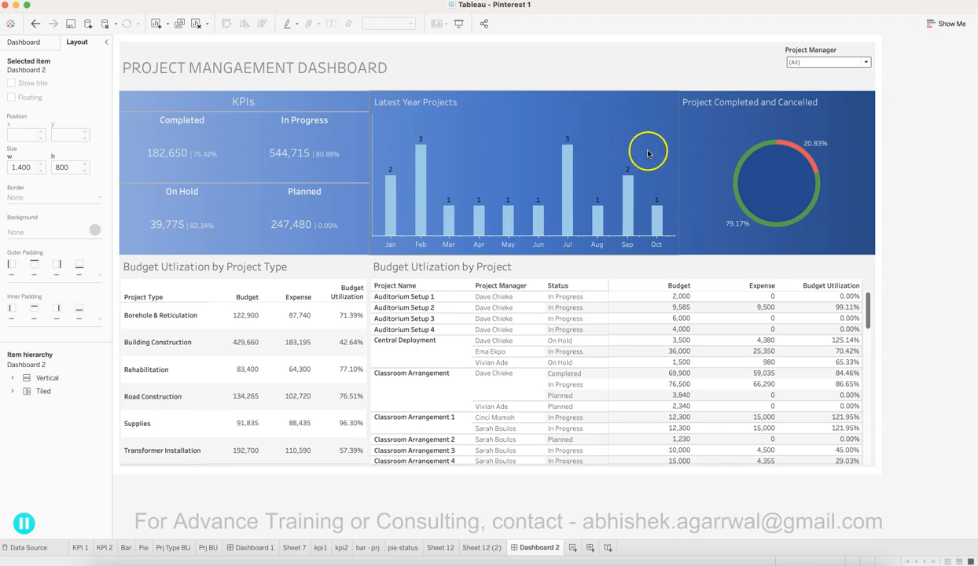
# Step: Check the Sheet 7 idea of a pie-specific filter against the Project Completed and Cancelled chart and Project Manager filter on Dashboard 2
pyautogui.click(371, 550)
pyautogui.click(294, 547)
pyautogui.click(287, 142)
pyautogui.click(511, 450)
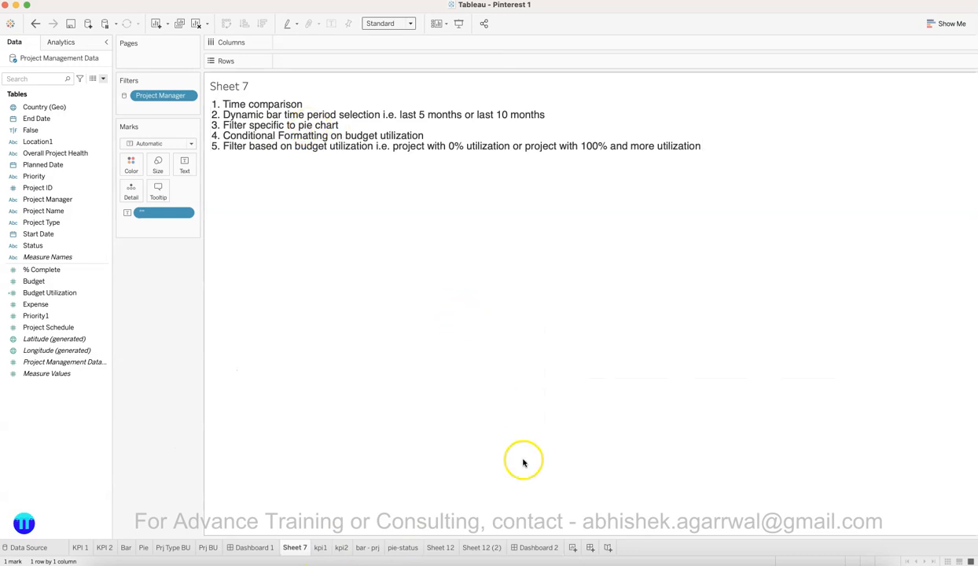
pyautogui.click(542, 550)
pyautogui.click(808, 135)
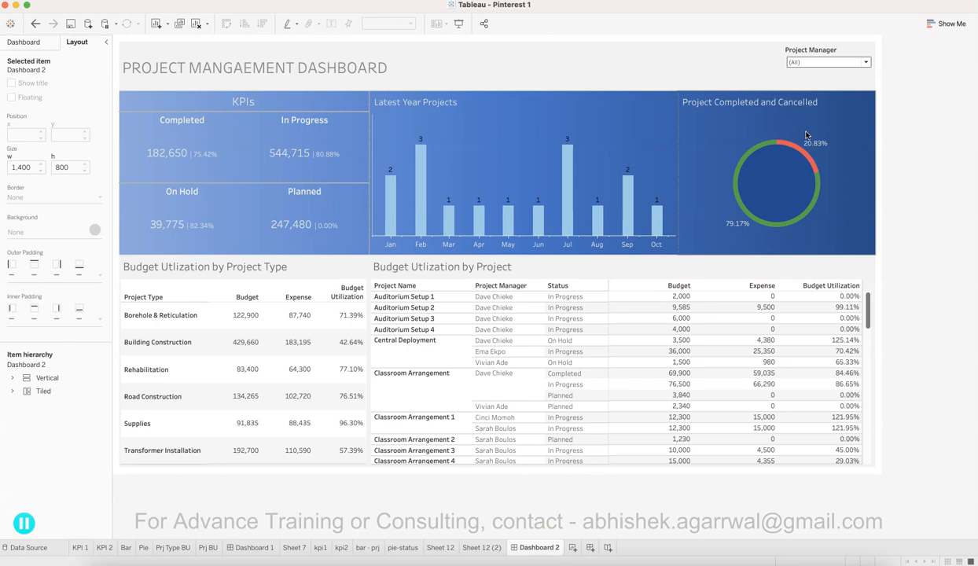
pyautogui.click(819, 73)
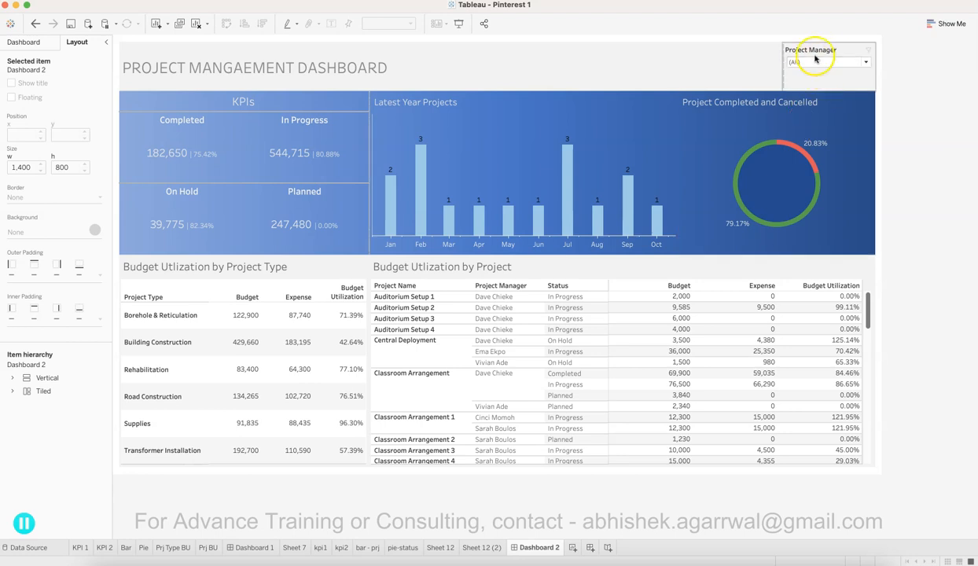
pyautogui.click(810, 125)
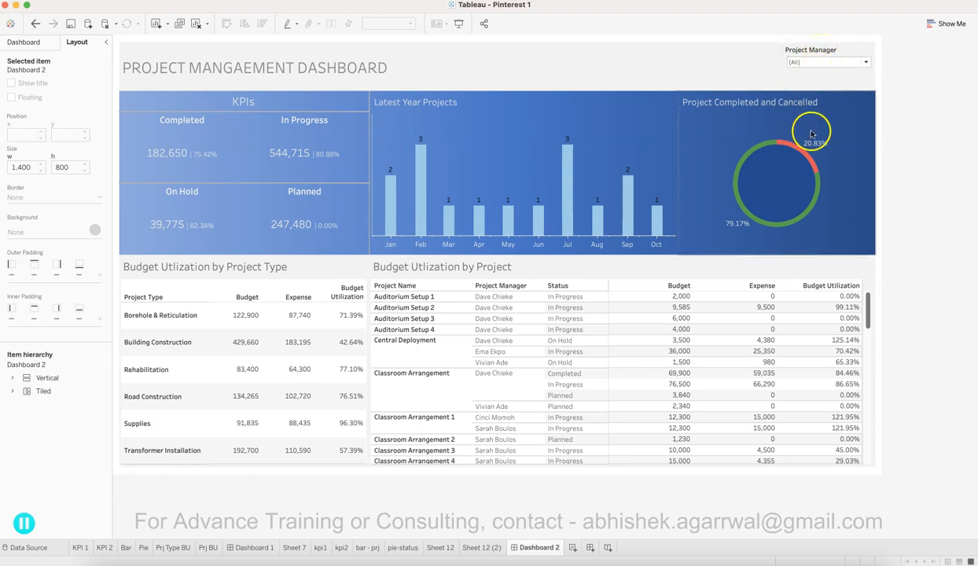
pyautogui.click(813, 131)
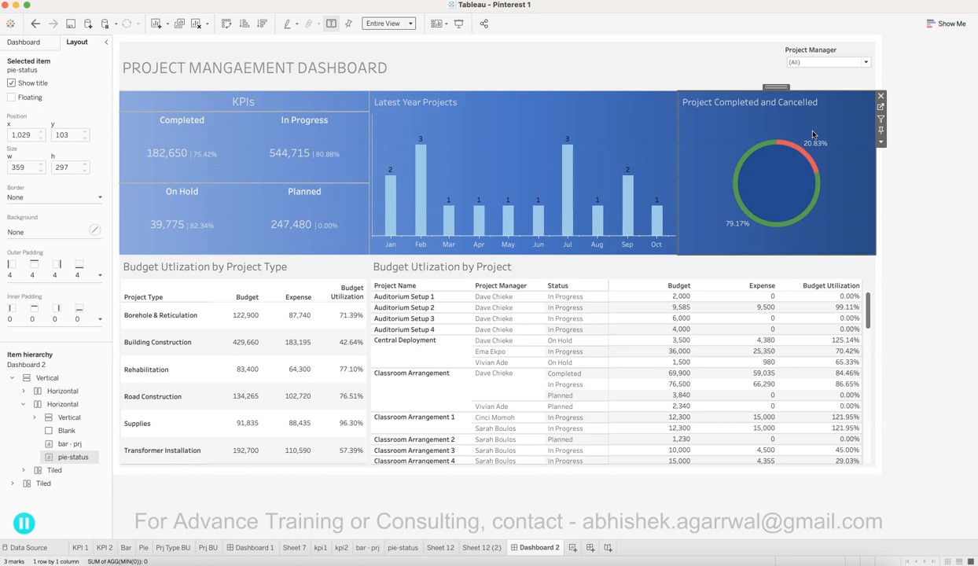
# Step: Examine the Project Completed and Cancelled chart on Dashboard 2 alongside the Project Manager filter
pyautogui.click(806, 162)
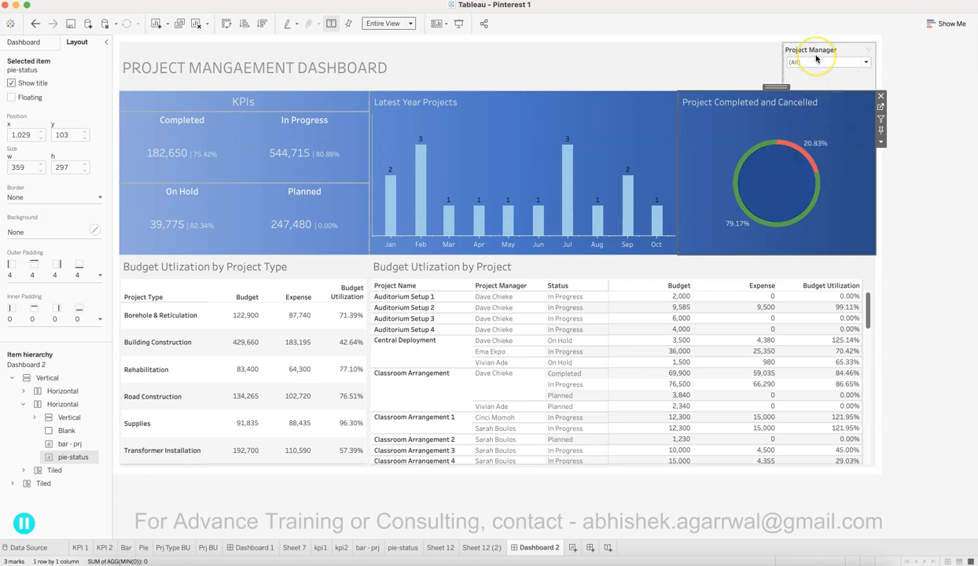
pyautogui.click(829, 125)
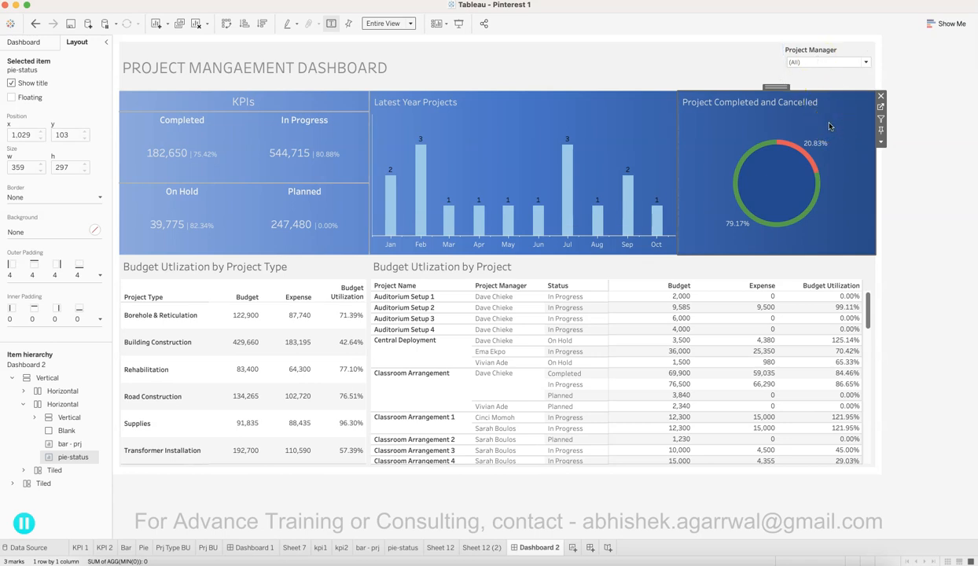
pyautogui.click(833, 233)
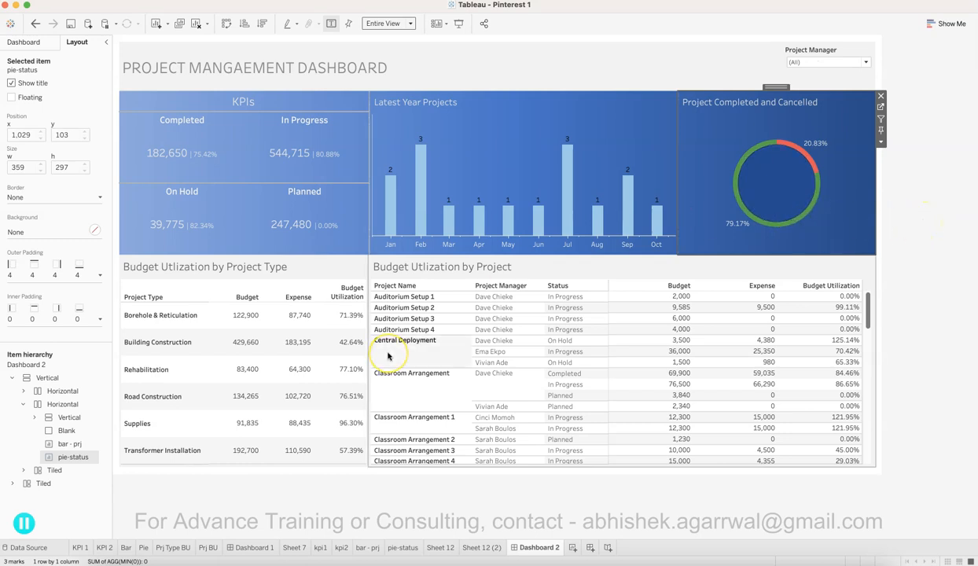
# Step: Check the Sheet 7 idea of conditional formatting on budget utilization against the Budget Utilization by Project Type table on Dashboard 2
pyautogui.click(293, 547)
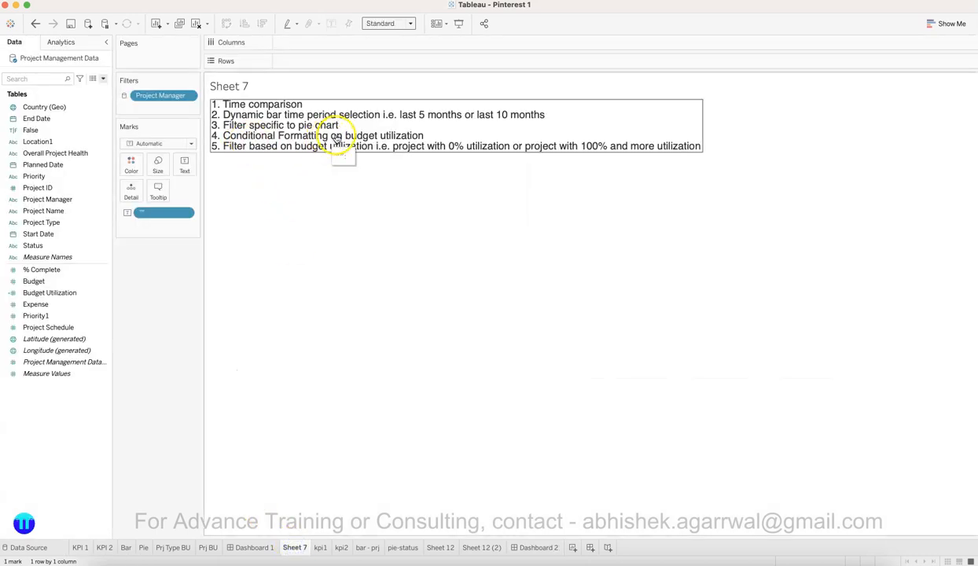
pyautogui.click(539, 547)
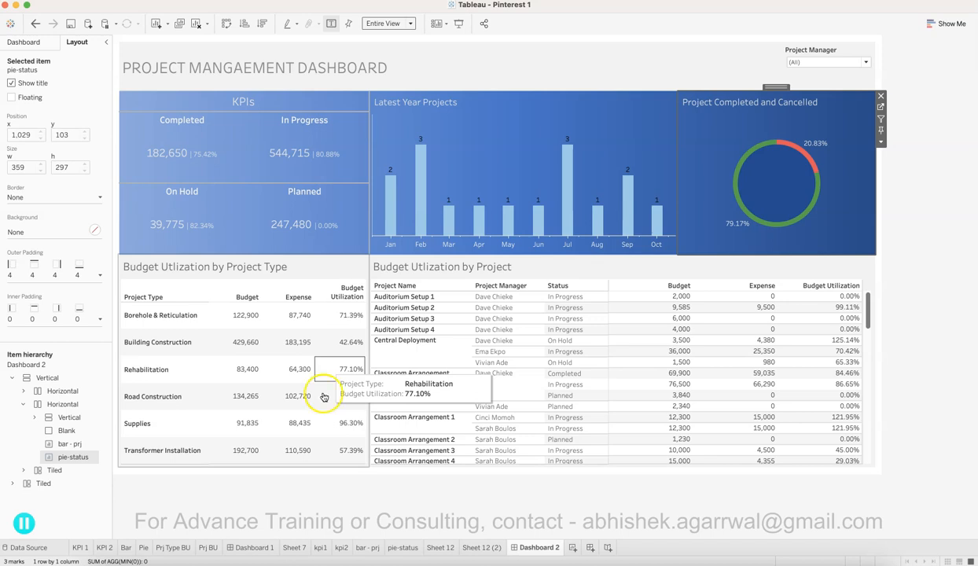
pyautogui.click(258, 548)
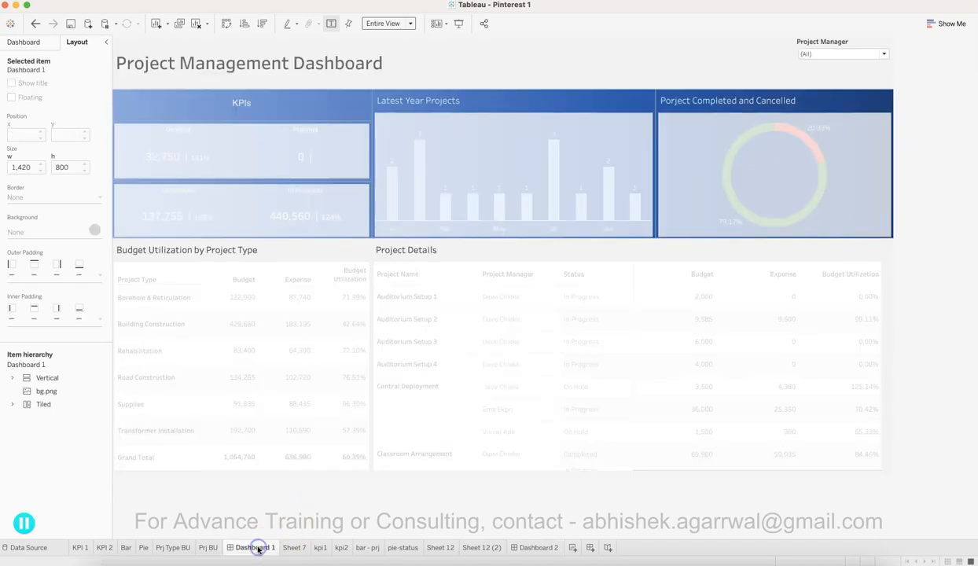
# Step: Review the Sheet 7 idea of a budget utilization filter against the Dashboard 2 tables, clear the dashboard selection, and recheck the ideas list
pyautogui.click(294, 547)
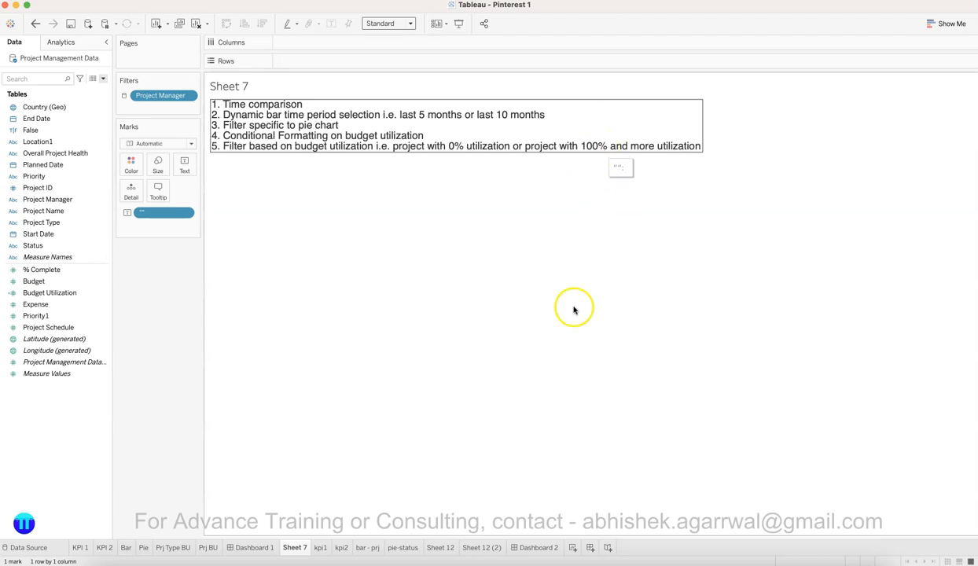
pyautogui.click(541, 550)
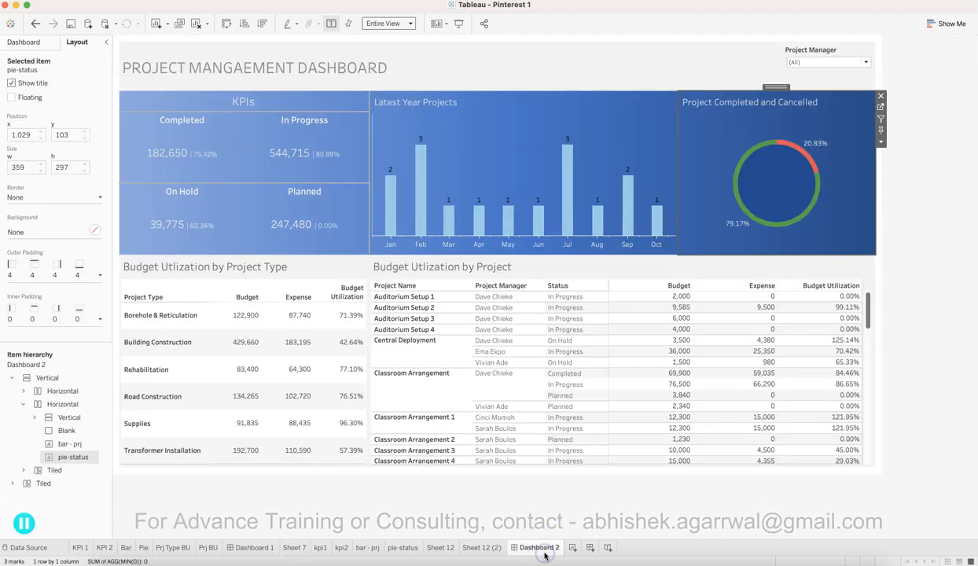
pyautogui.click(760, 504)
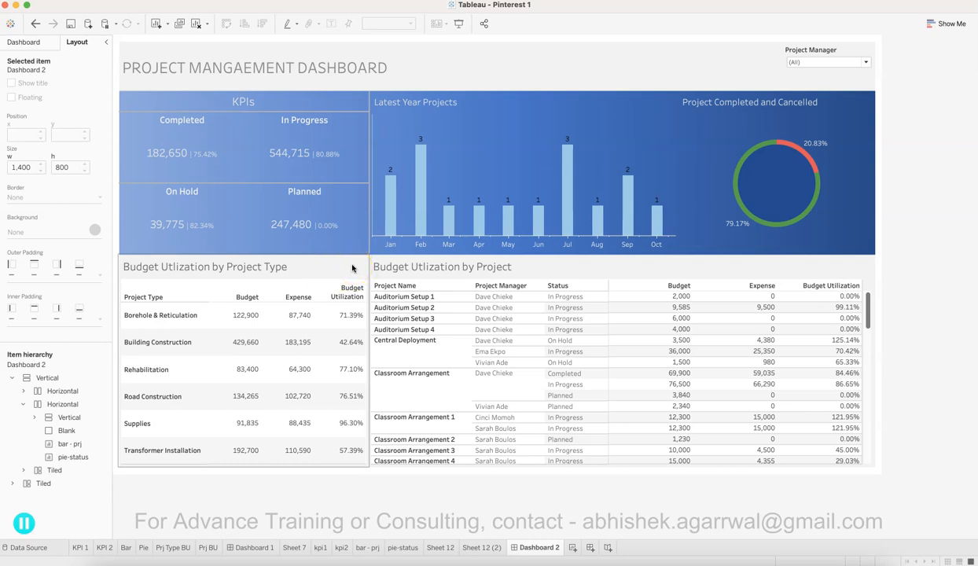
pyautogui.moveTo(358, 425)
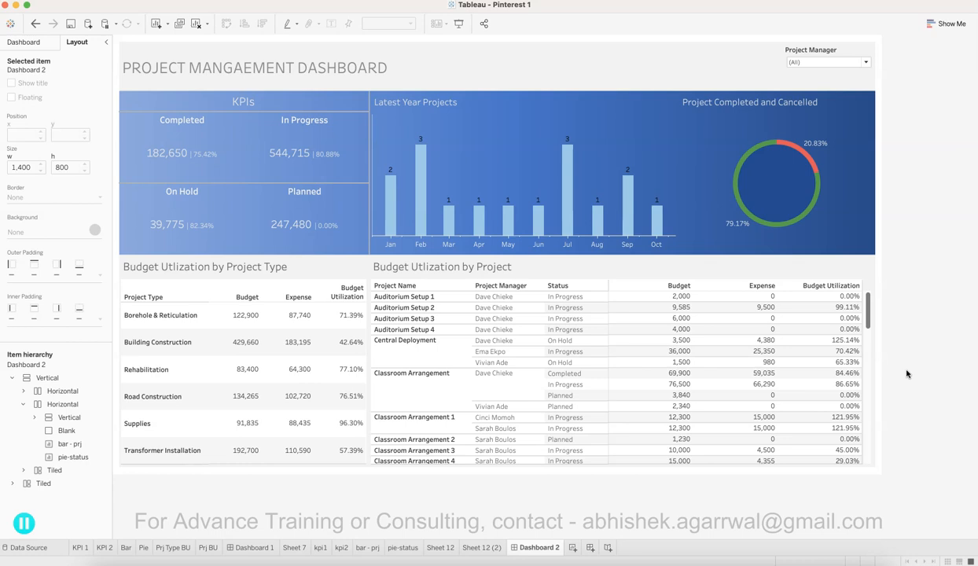
pyautogui.click(295, 548)
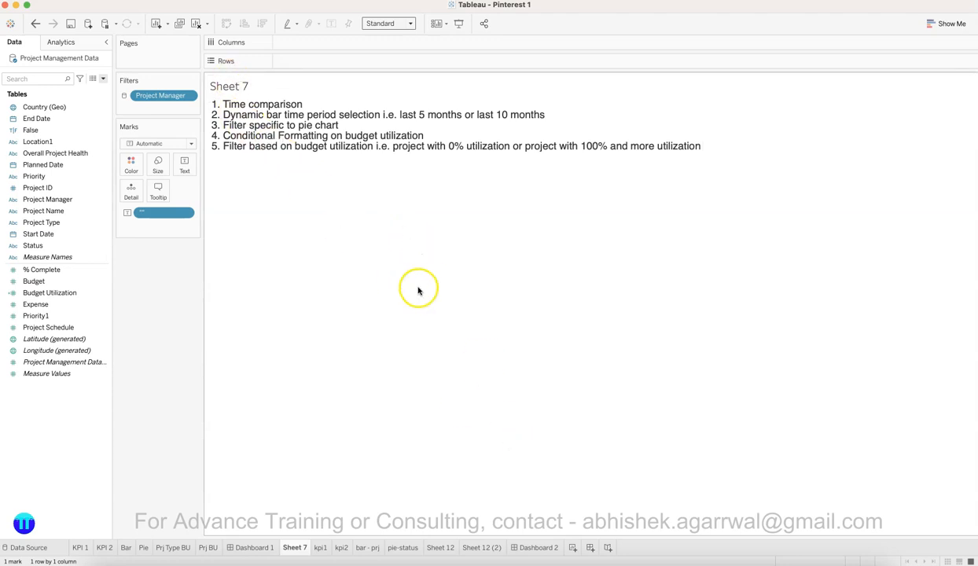
pyautogui.click(538, 548)
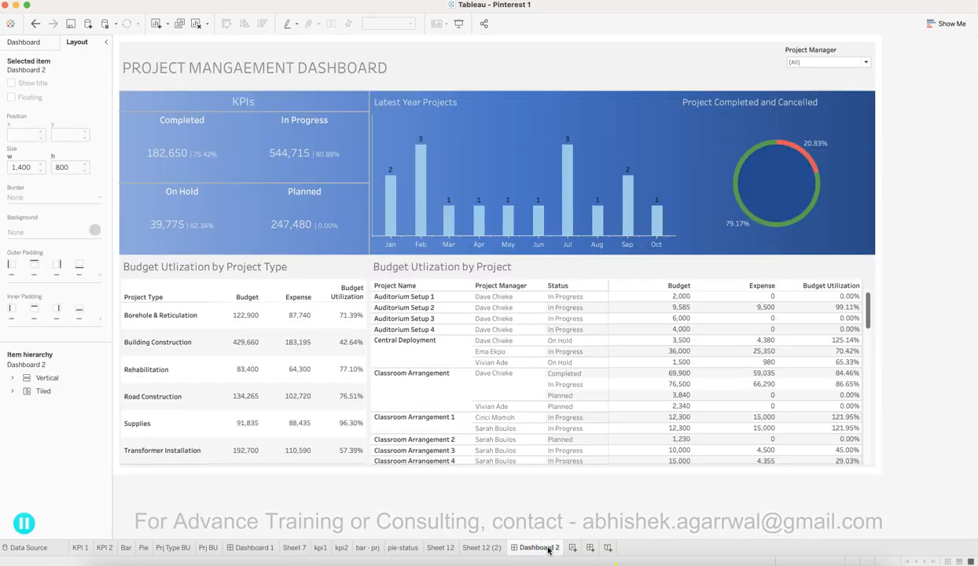